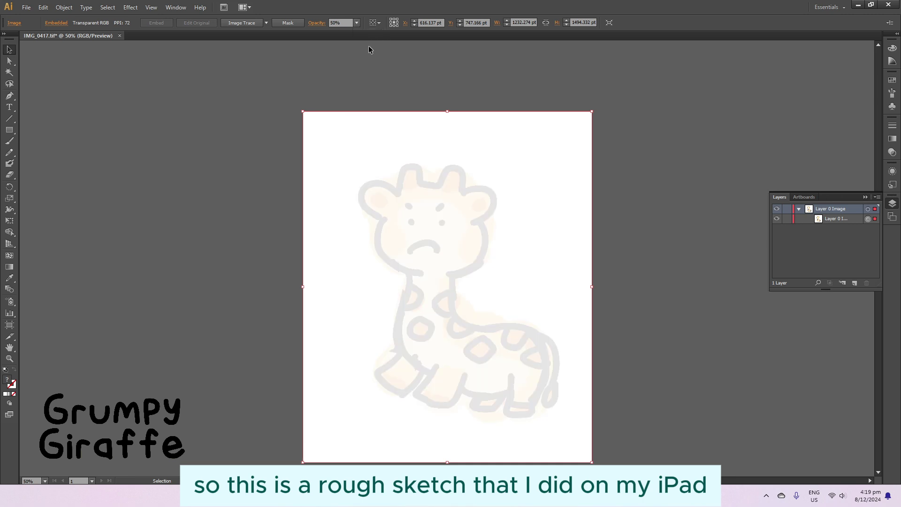
Create a new layer above the sketch and draft the left ear as an angular Pen path.
click(609, 240)
click(854, 283)
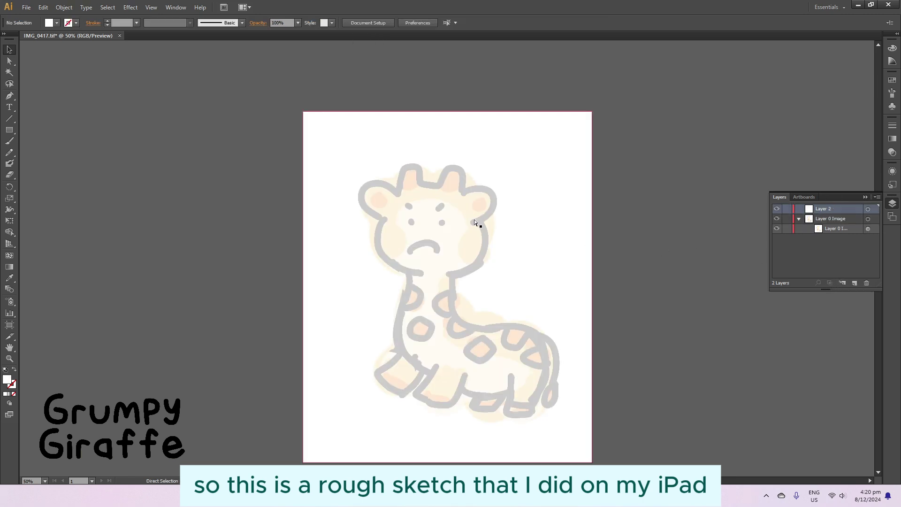
key(ctrl+plus)
key(ctrl+plus)
key(ctrl+plus)
key(ctrl+minus)
click(9, 96)
click(49, 95)
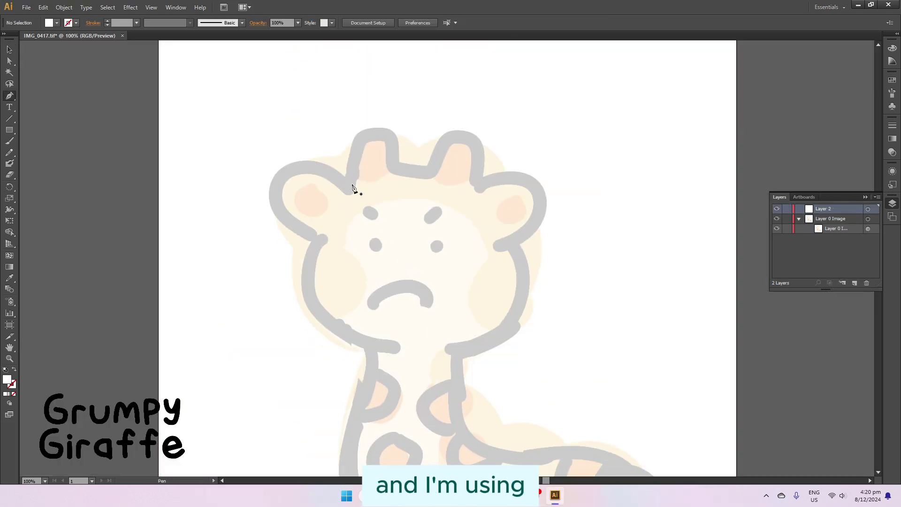
click(282, 181)
click(348, 186)
click(314, 238)
click(282, 181)
Give the ear path no fill and a black 20 pt stroke.
click(786, 52)
click(10, 49)
click(137, 23)
click(164, 117)
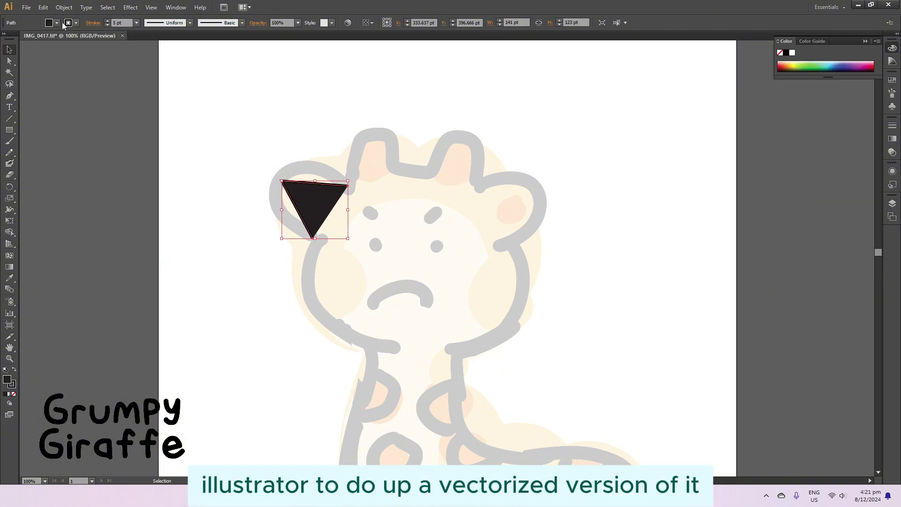
key(shift+x)
click(137, 22)
click(148, 156)
click(136, 22)
click(148, 208)
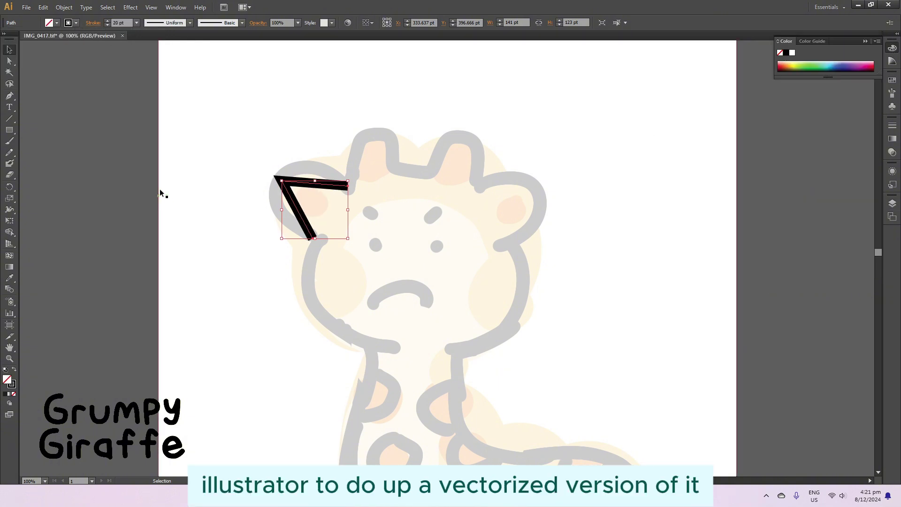
Apply round caps and round corners to the ear path's stroke.
click(190, 23)
click(93, 22)
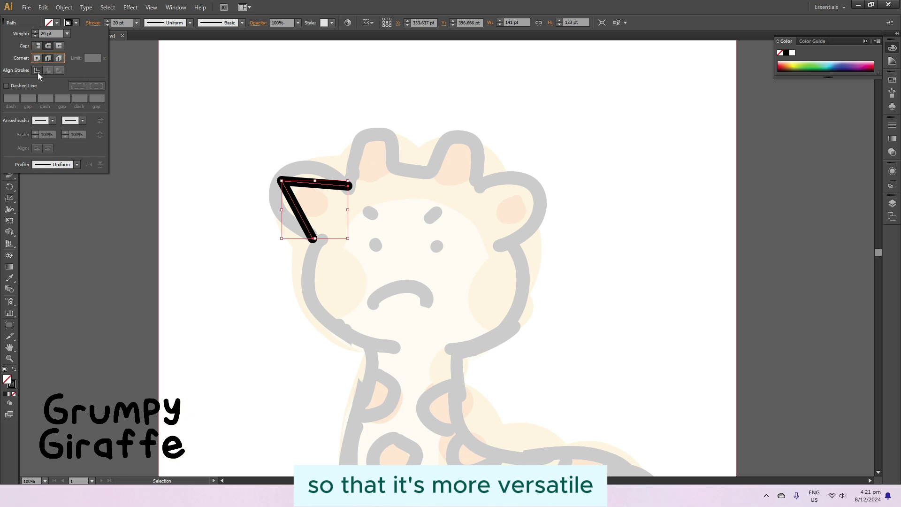
click(407, 215)
Extend the ear path with straight Pen segments around the cheeks, horns and right ear, leaving a gap at the neck.
click(315, 184)
key(p)
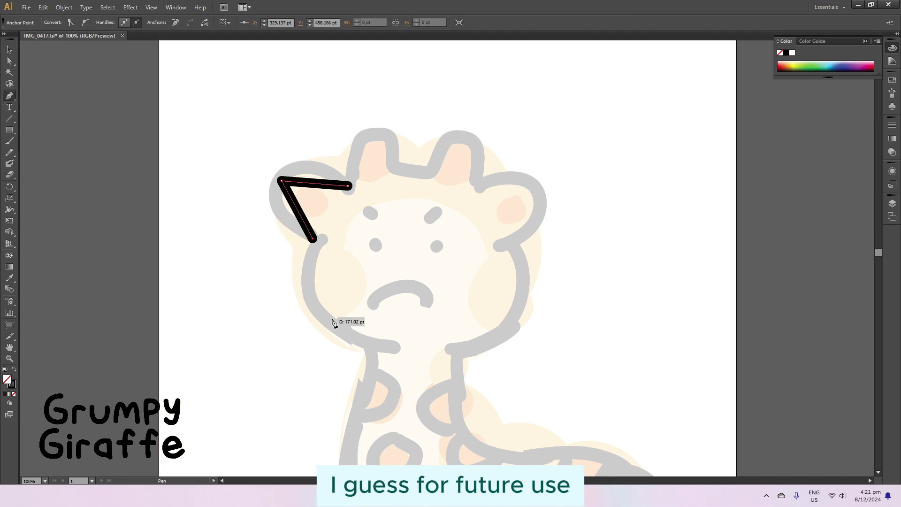
click(481, 182)
click(541, 197)
click(501, 244)
click(521, 304)
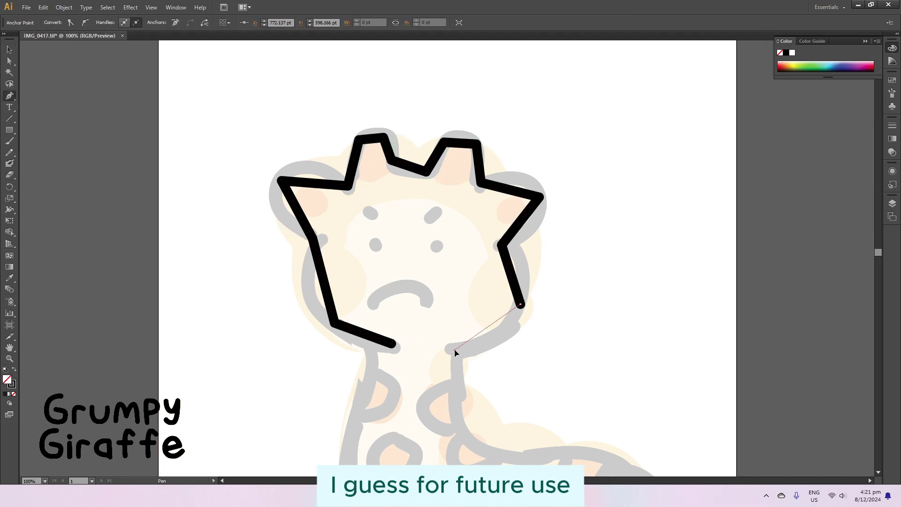
click(454, 350)
Convert the corner anchors of the cheeks, ears and horns into smooth curves that follow the sketch.
click(10, 96)
click(72, 129)
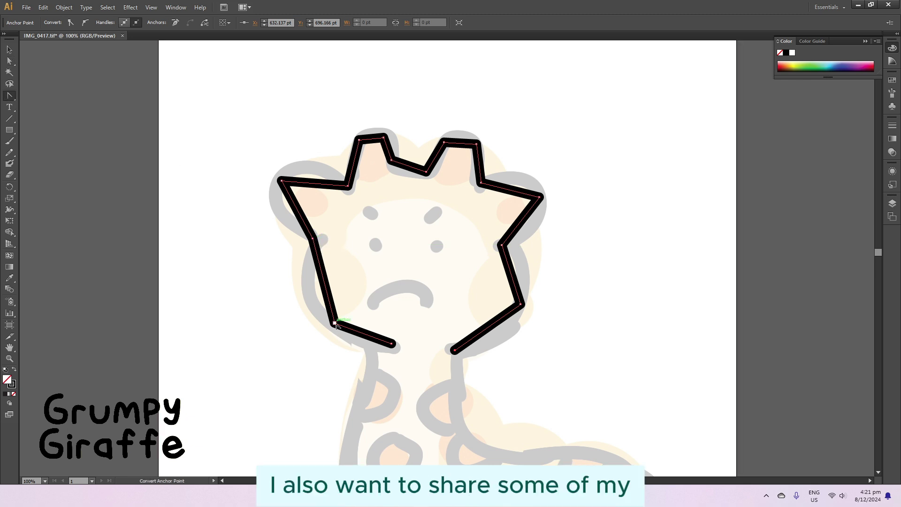
drag(334, 323, 320, 291)
drag(520, 304, 502, 329)
drag(540, 197, 551, 236)
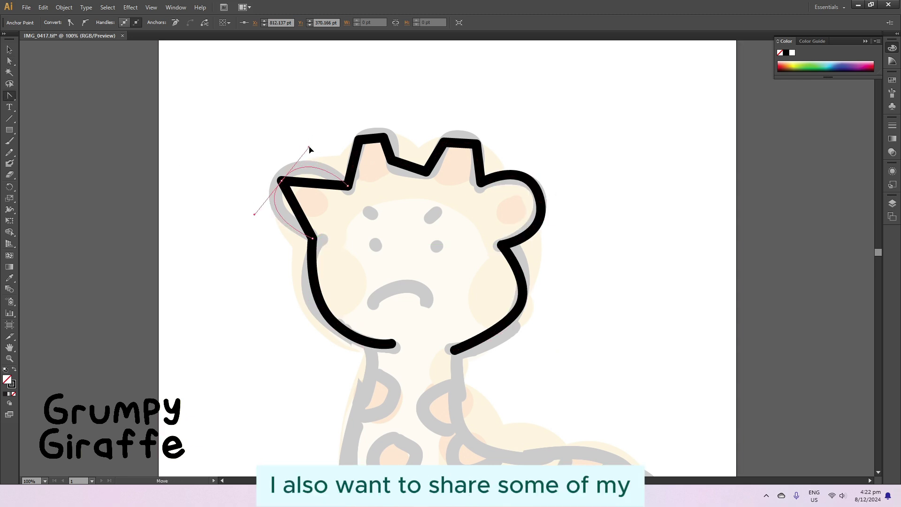
drag(309, 149, 306, 147)
click(425, 173)
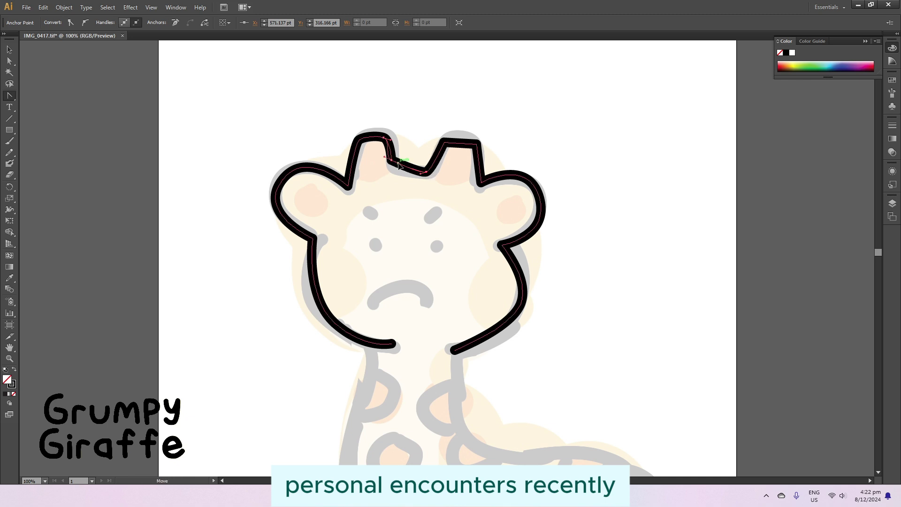
Adjust individual anchors and handles of the cheeks, chin ends and ears to fit the sketched head.
key(a)
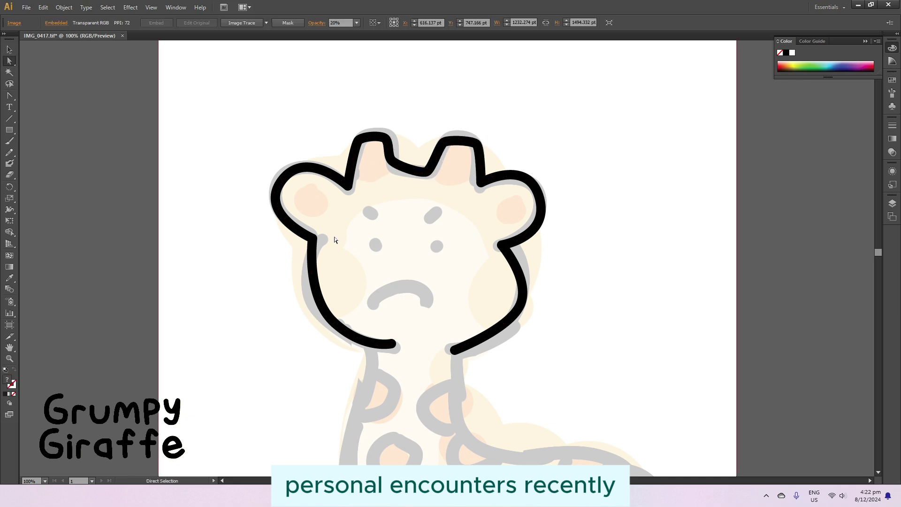
drag(334, 323, 327, 324)
drag(454, 350, 451, 349)
click(522, 307)
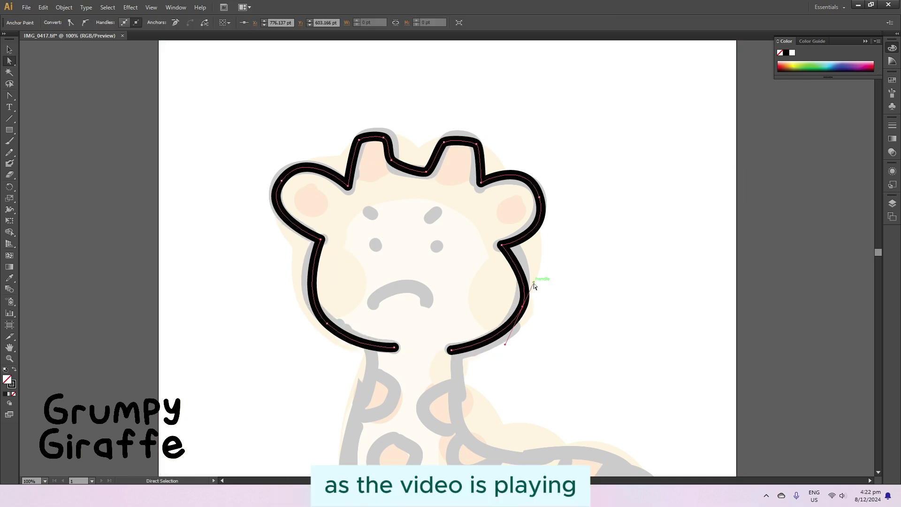
drag(532, 282, 535, 258)
click(538, 199)
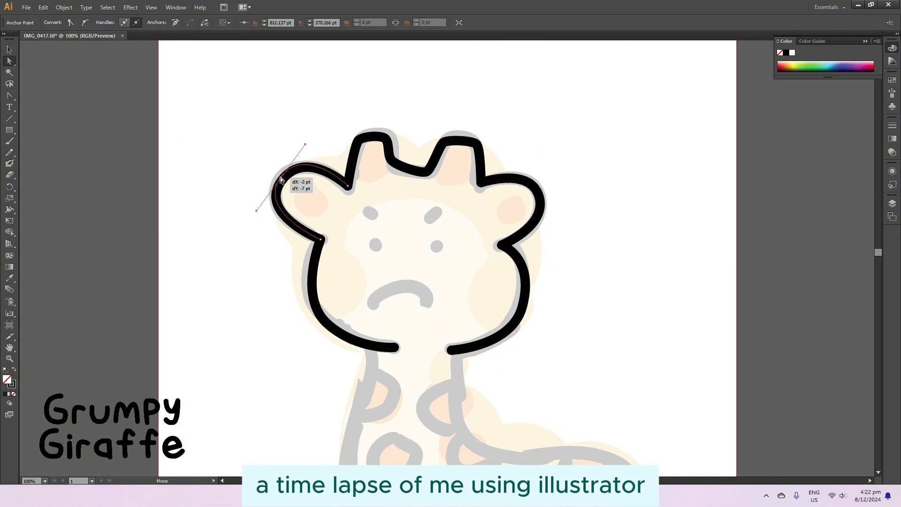
drag(280, 177, 276, 179)
Lock the sketch image layer and reposition the horn anchors to match the sketched horns.
click(261, 210)
click(892, 204)
click(383, 137)
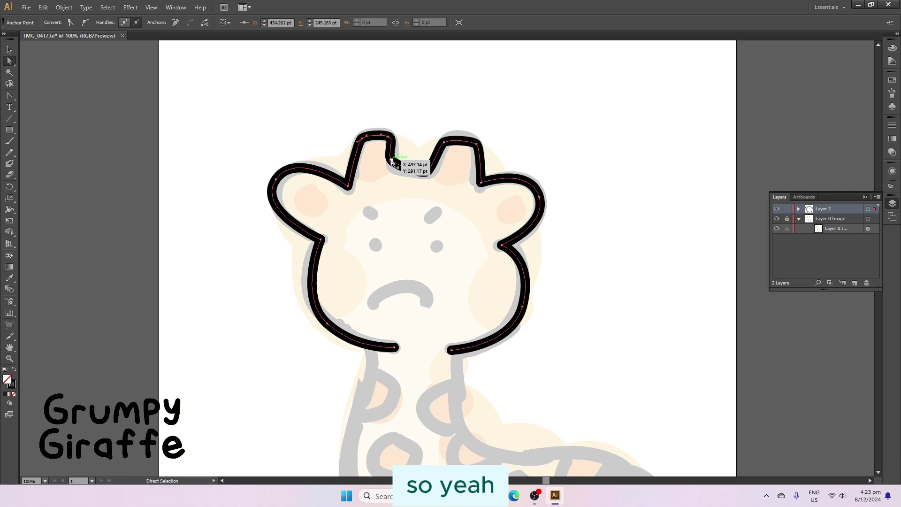
drag(442, 149, 493, 180)
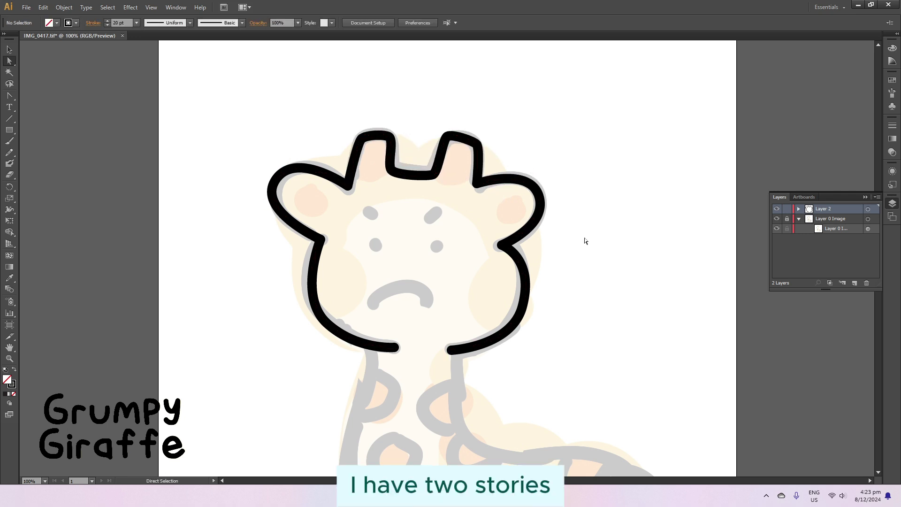
Refine the left cheek and left ear curves by moving their anchors and handles along the sketch lines.
click(330, 326)
drag(332, 330, 290, 286)
drag(282, 186, 278, 180)
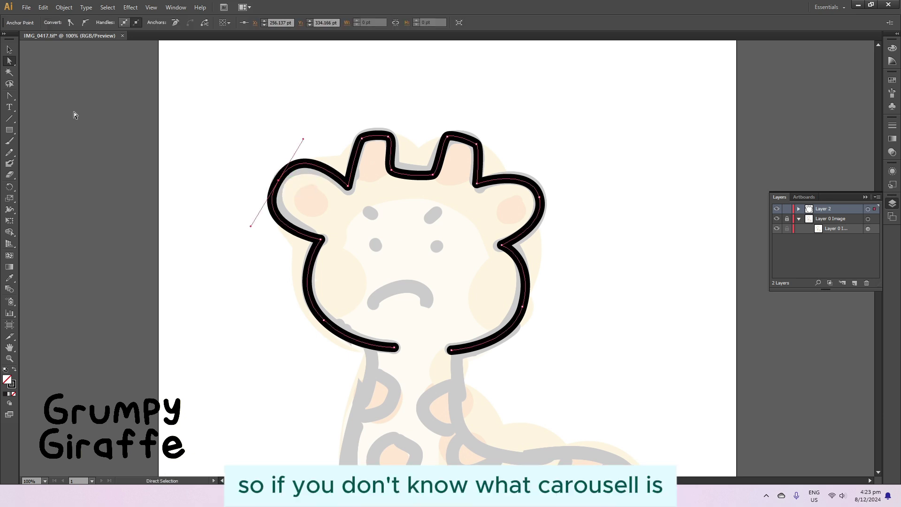
key(plus)
drag(278, 163, 325, 160)
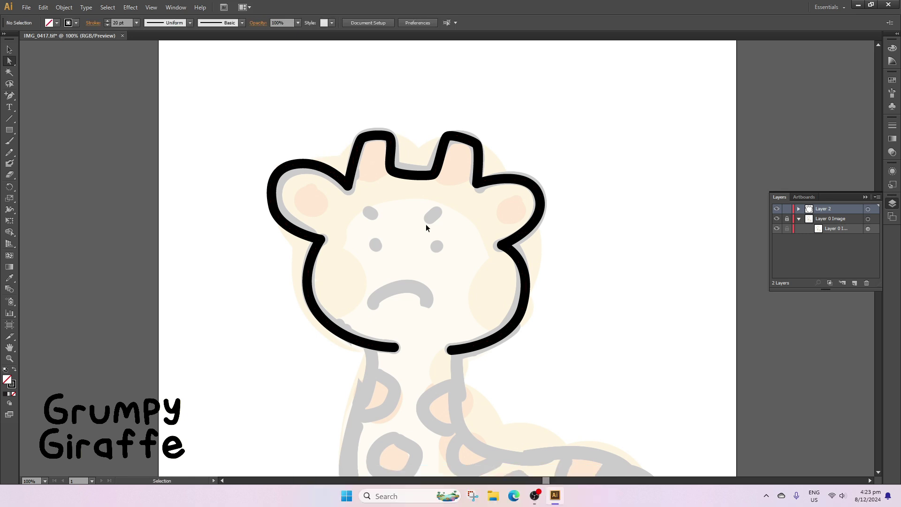
drag(284, 186, 280, 181)
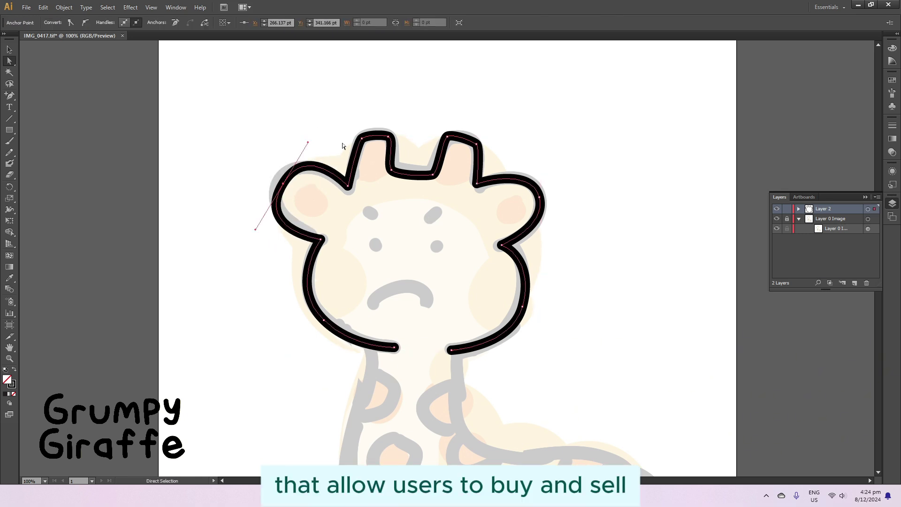
click(539, 197)
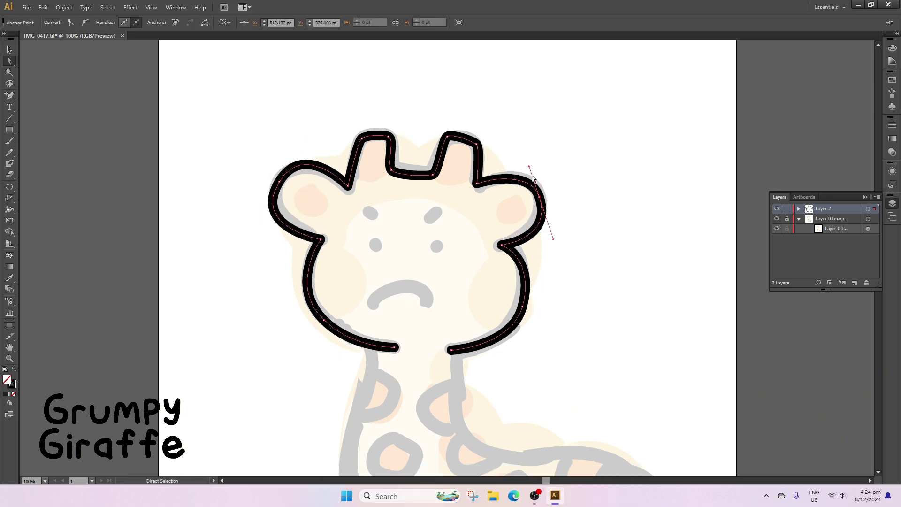
click(573, 233)
Draw the two slanted eyebrows as short straight Pen strokes over the sketch.
scroll(573, 233, down, 2)
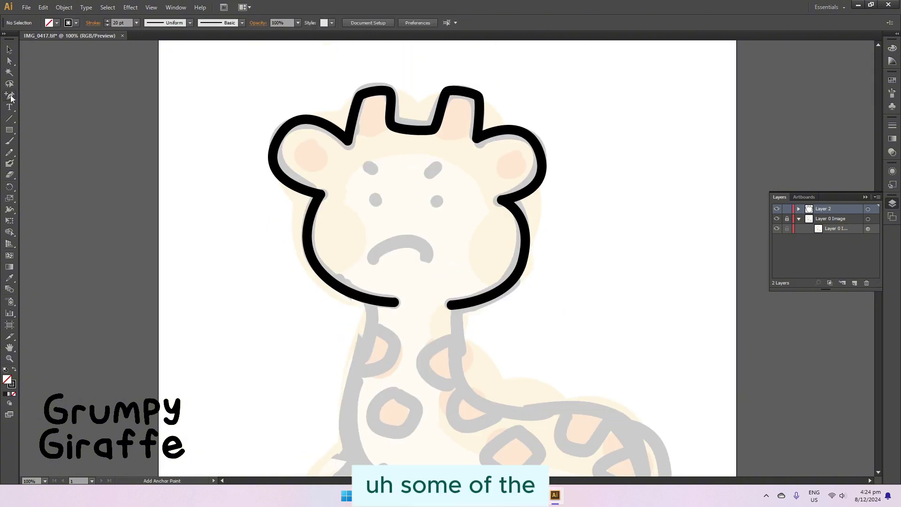
key(p)
click(365, 163)
click(377, 170)
click(426, 174)
click(438, 169)
Draw the two eyes as very short horizontal Pen strokes.
click(374, 201)
click(380, 200)
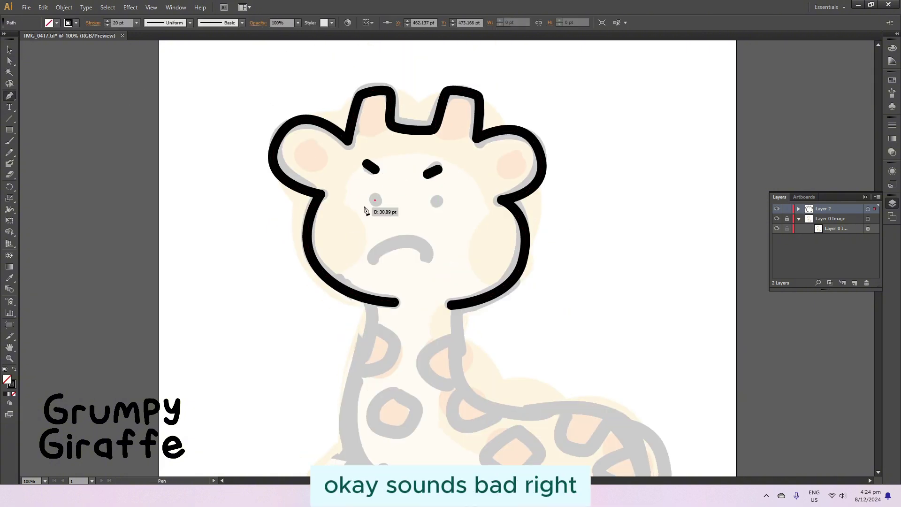
click(432, 203)
click(439, 204)
Draw a straight mouth line, add a middle anchor point and bend it upward into a frown.
click(374, 259)
click(428, 259)
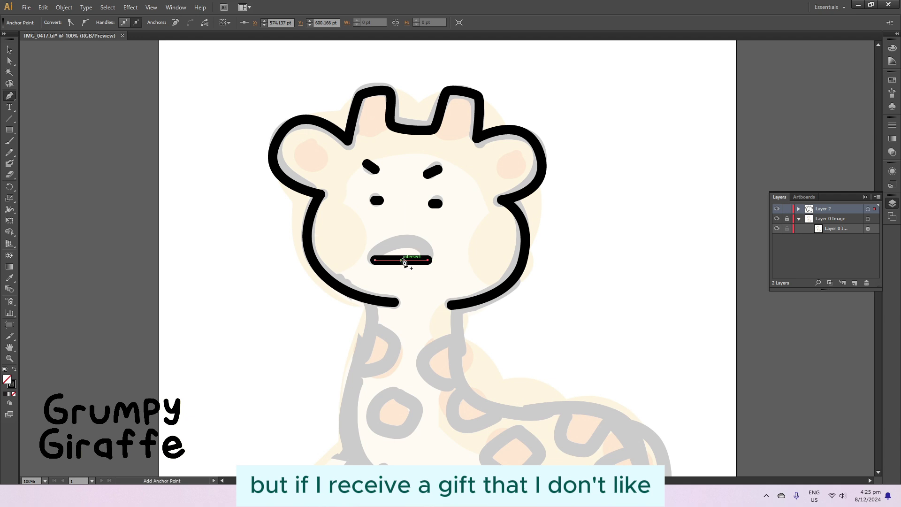
drag(9, 96, 72, 108)
click(398, 259)
drag(10, 96, 70, 129)
drag(398, 259, 379, 243)
key(ctrl+z)
key(a)
click(451, 249)
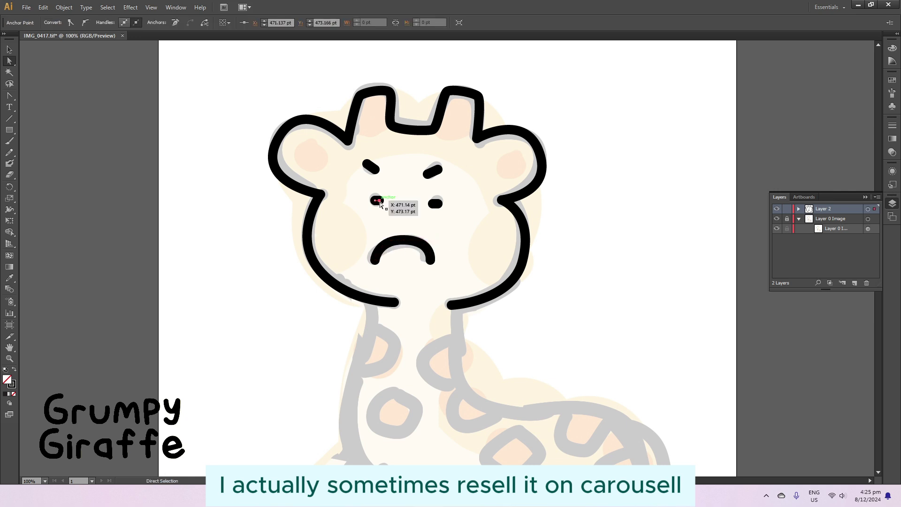
Convert the eye strokes into black filled shapes without a stroke.
click(435, 204)
click(64, 7)
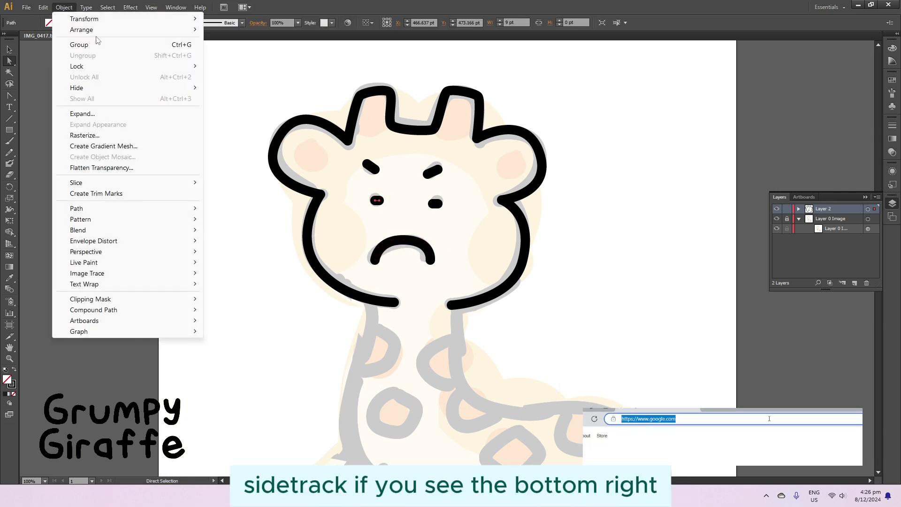
click(76, 41)
click(64, 7)
click(461, 212)
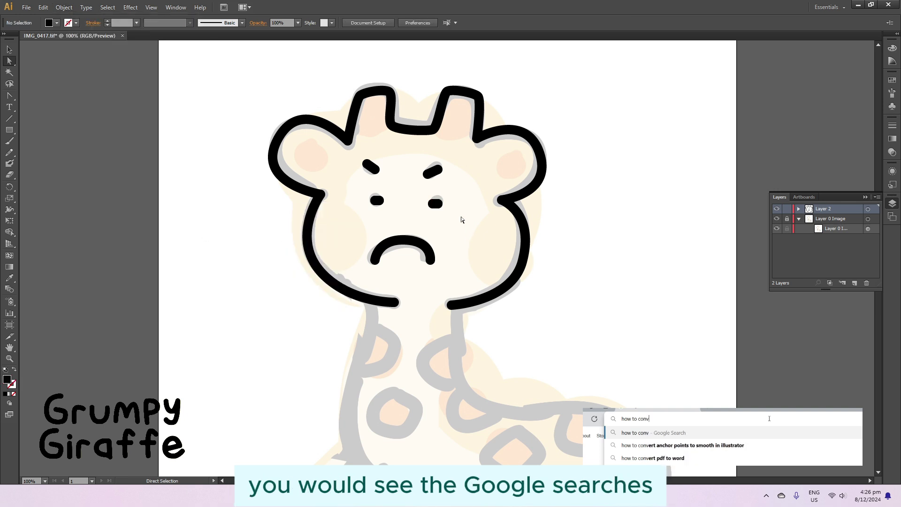
Reshape both eye shapes by pulling their anchors outward to cover the sketched eyes.
key(ctrl+equal)
key(ctrl+equal)
key(ctrl+equal)
scroll(409, 185, up, 3)
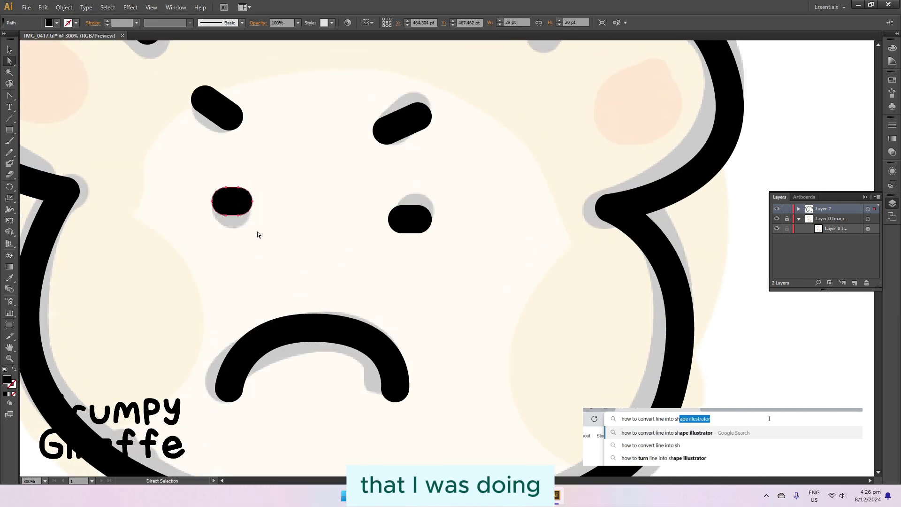
drag(241, 224, 271, 240)
drag(232, 206, 413, 210)
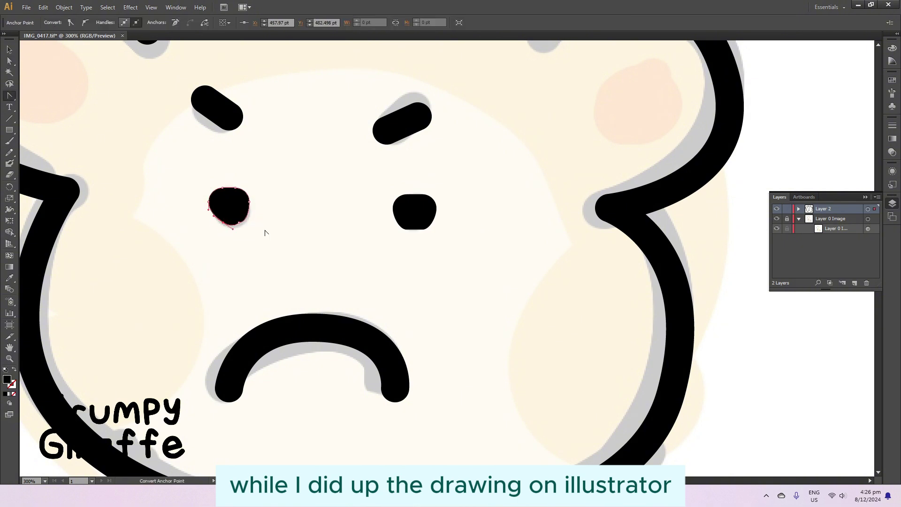
Delete surplus anchor points from both eye shapes.
key(p)
click(436, 206)
key(Return)
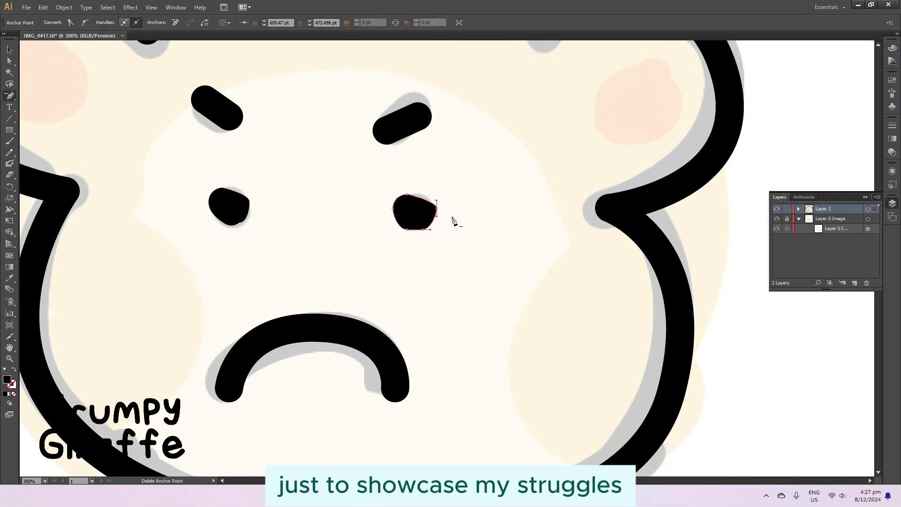
ctrl+click(229, 207)
key(p)
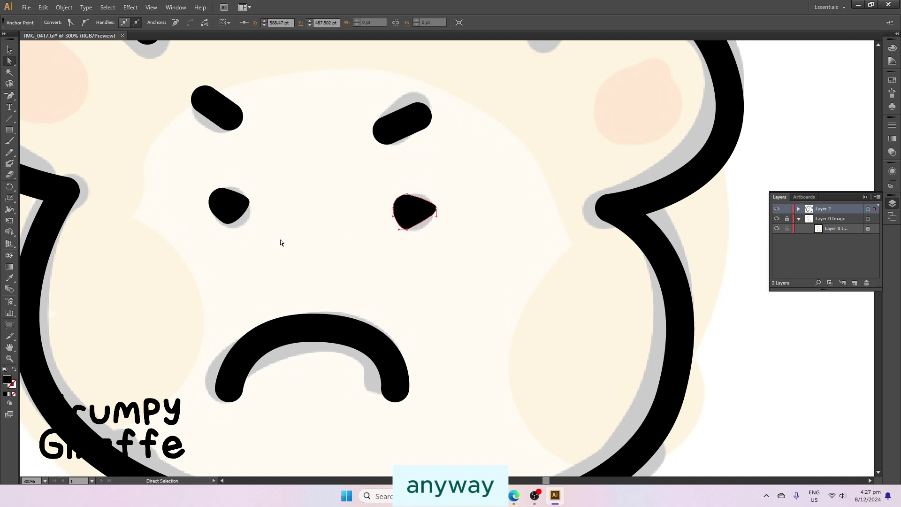
Move the left eye's remaining anchors and smooth its corners to make it rounder.
click(227, 226)
drag(251, 207, 252, 215)
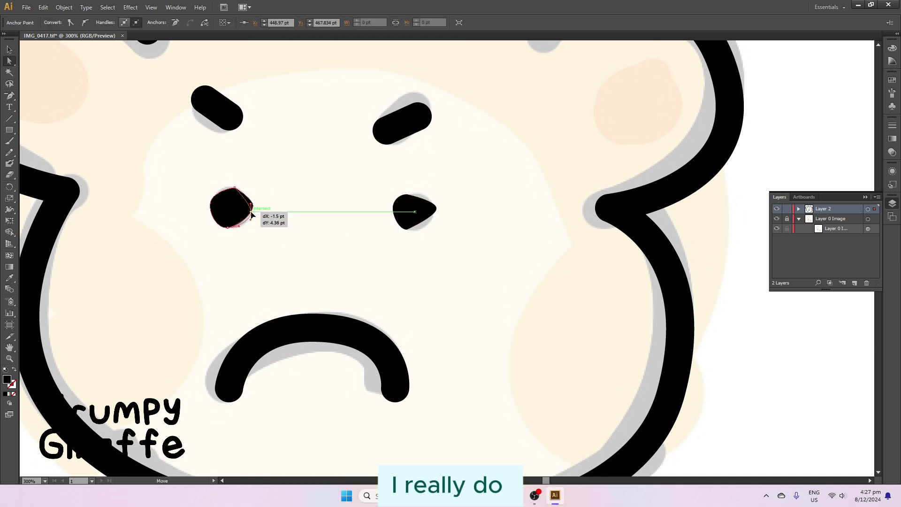
click(240, 192)
click(534, 258)
Rework the right eye into a rounded shape matching the left eye and place it over the sketch.
key(a)
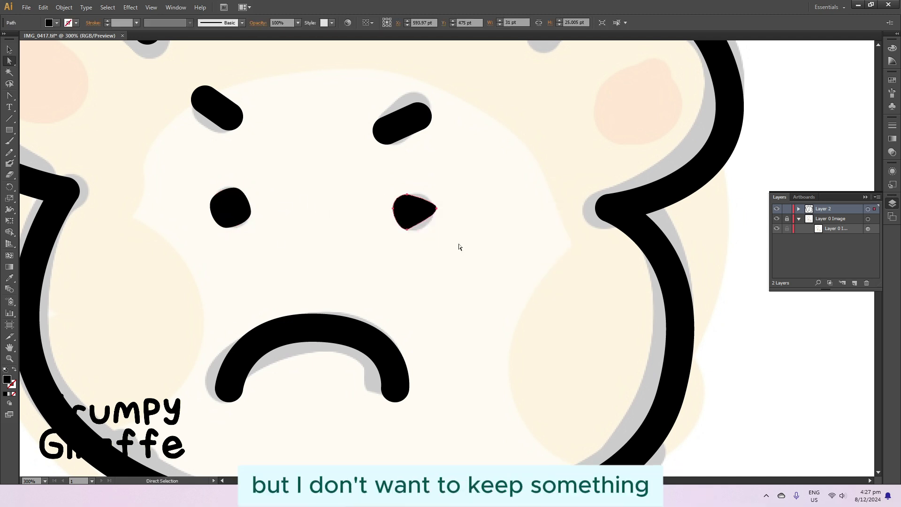
drag(414, 223, 448, 270)
key(ctrl+z)
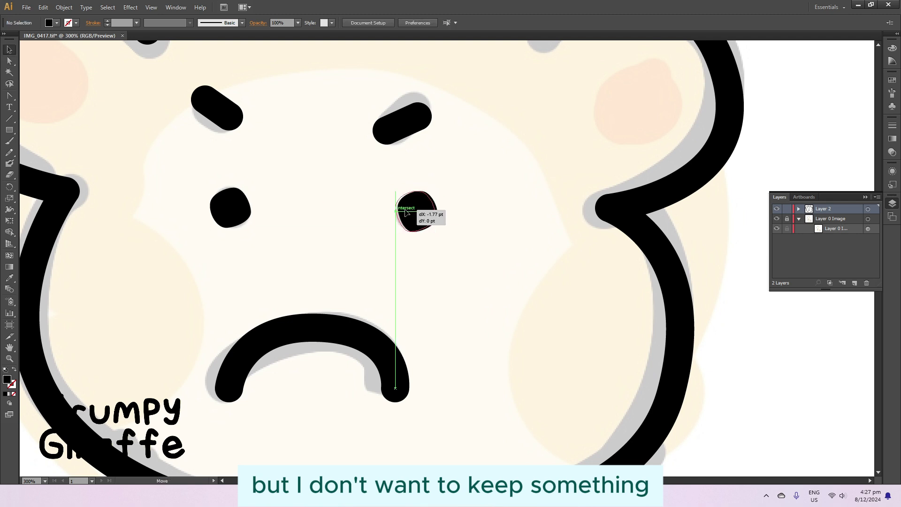
Tilt the right eyebrow more steeply and adjust the left eyebrow's angle.
scroll(412, 200, up, 3)
click(408, 199)
drag(416, 180, 417, 178)
click(198, 175)
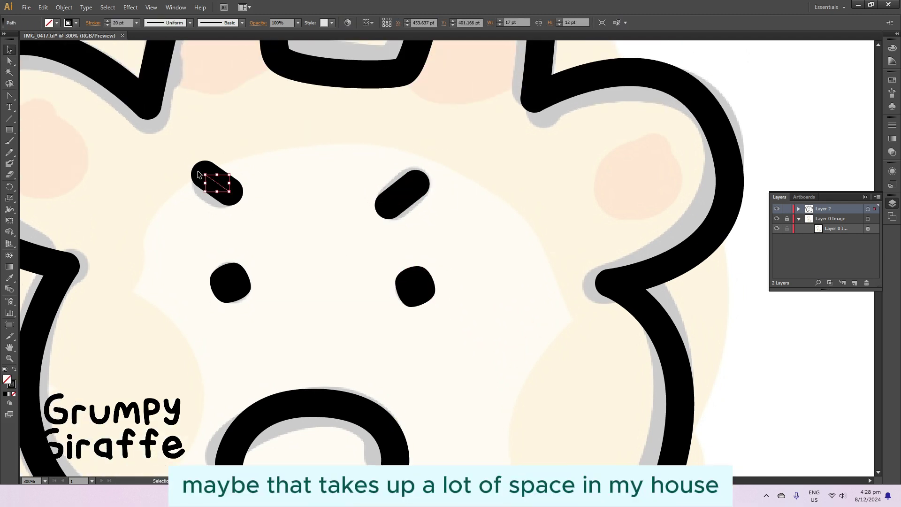
drag(198, 174, 202, 177)
Shorten the left end of the chin line at the neck by moving its end anchor outward.
key(ctrl+minus)
key(ctrl+minus)
key(ctrl+minus)
click(412, 353)
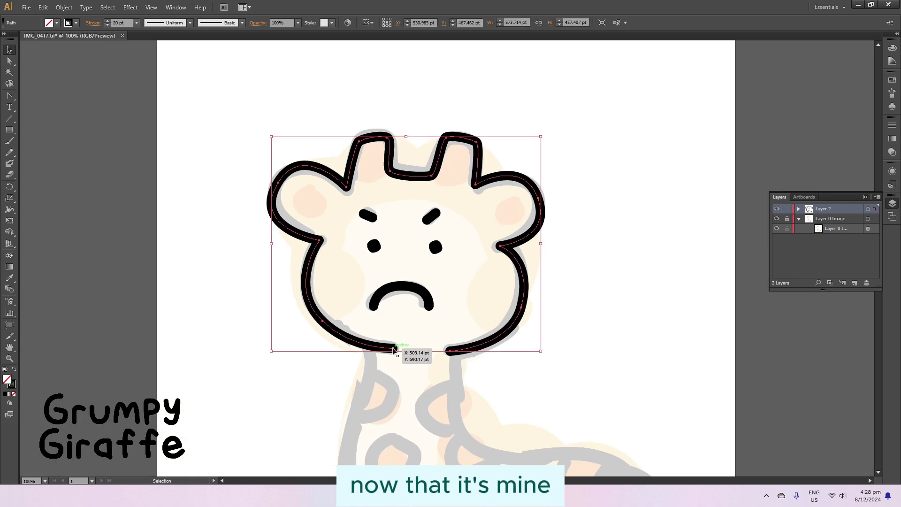
key(a)
click(393, 349)
drag(393, 349, 386, 349)
scroll(587, 354, down, 3)
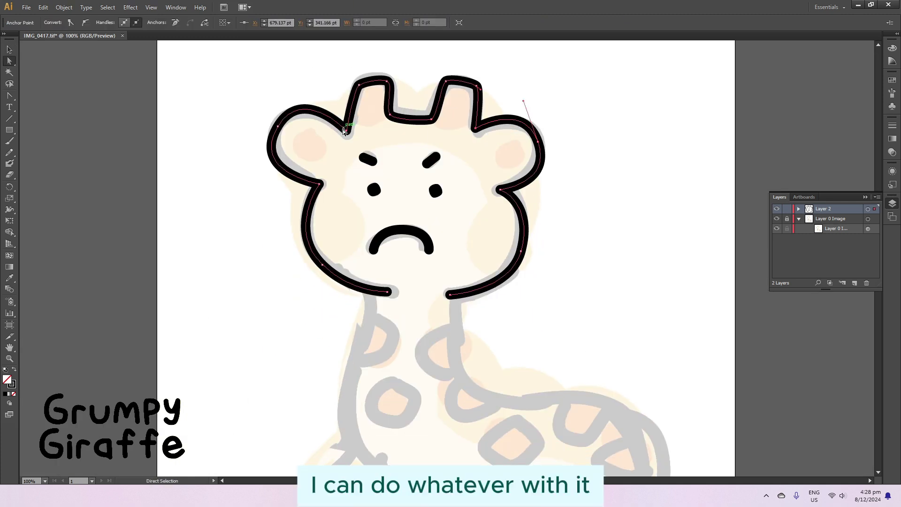
Adjust the curve of the right ear at its outer anchor point on the head outline.
key(shift+c)
click(539, 142)
key(Return)
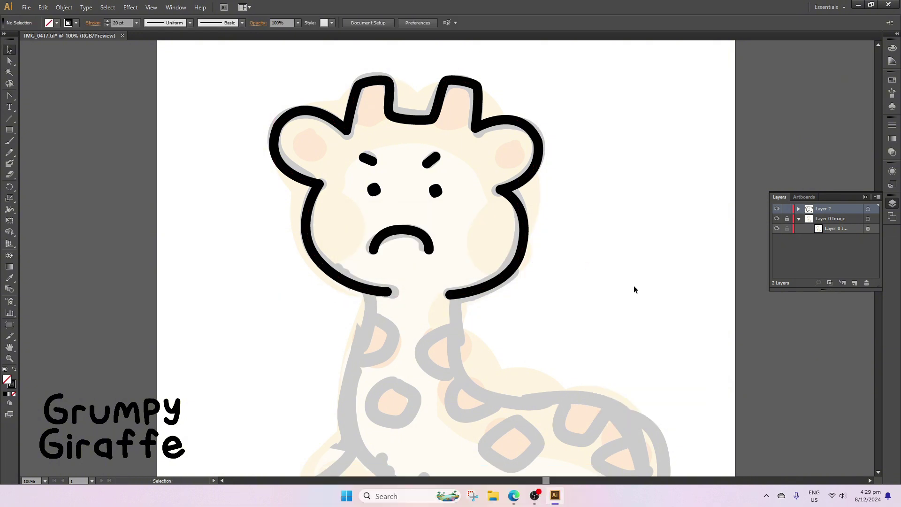
Replace the single outer anchor on each ear of the head outline with two anchors.
key(v)
scroll(633, 288, right, 1)
click(550, 152)
key(a)
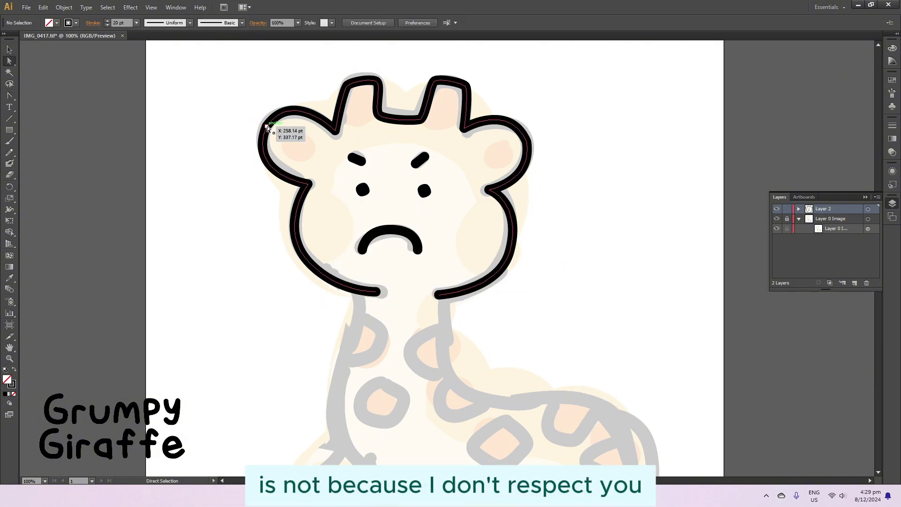
scroll(566, 143, left, 2)
key(ctrl+a)
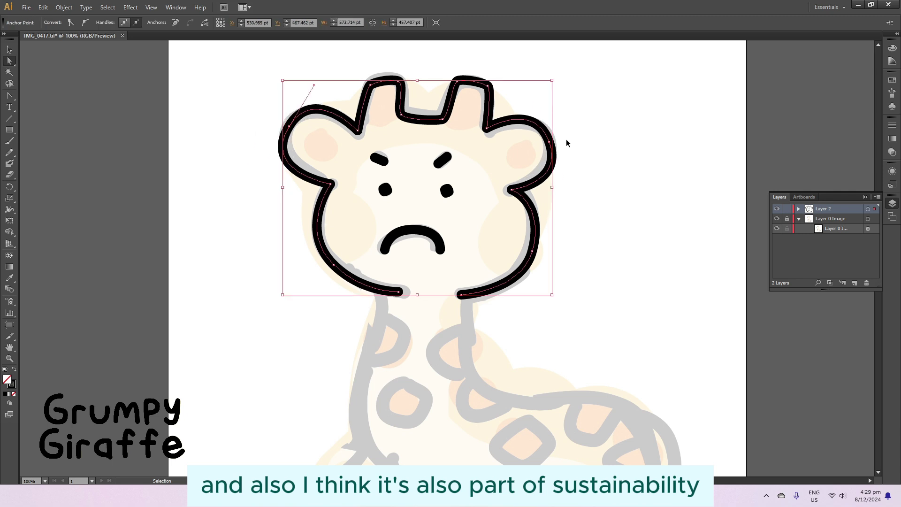
key(plus)
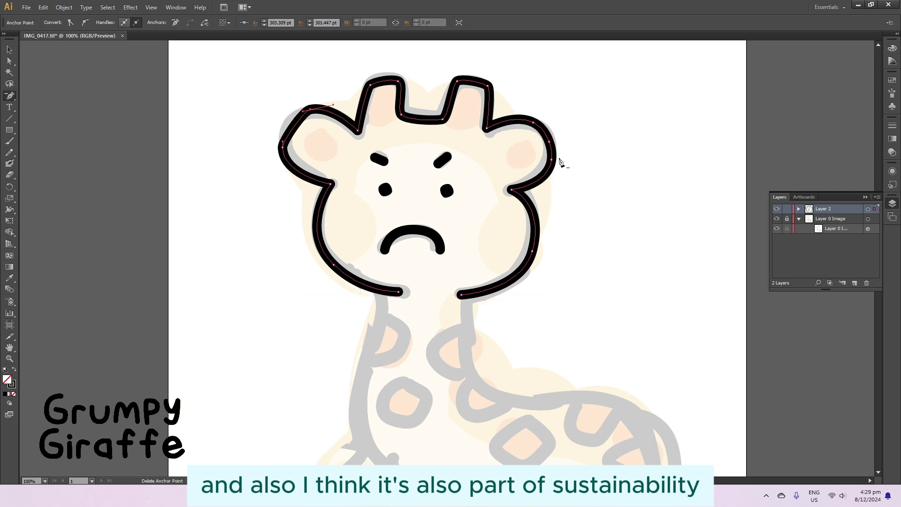
Smooth the new ear anchors into rounded curves and shift the eyes, eyebrows and mouth slightly to the right.
key(shift+c)
key(a)
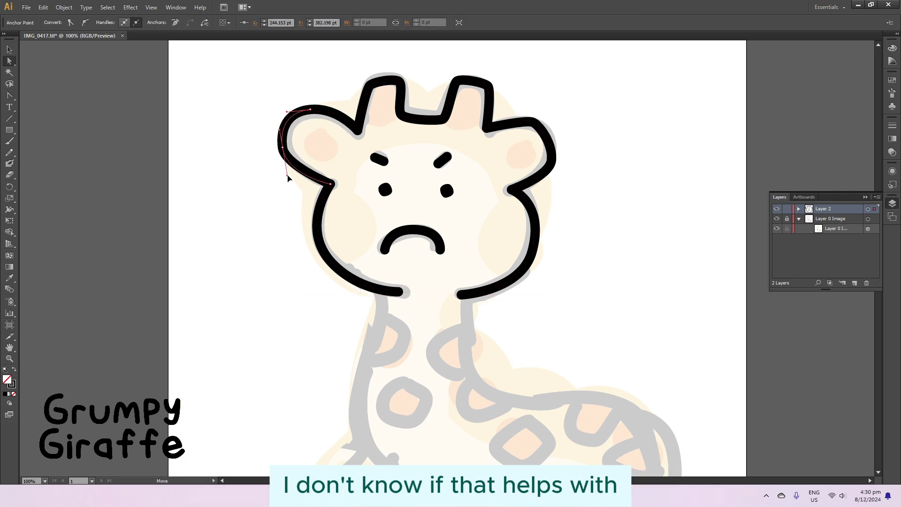
click(543, 125)
click(311, 131)
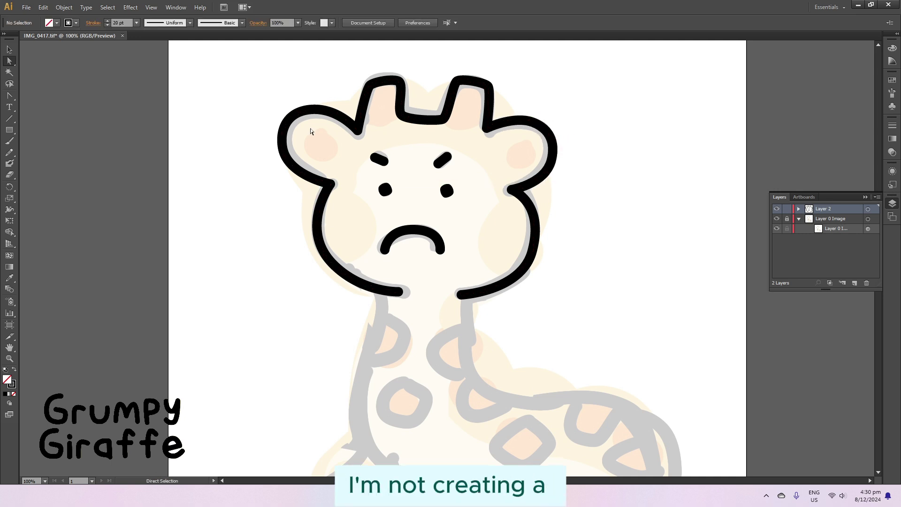
click(287, 181)
click(282, 147)
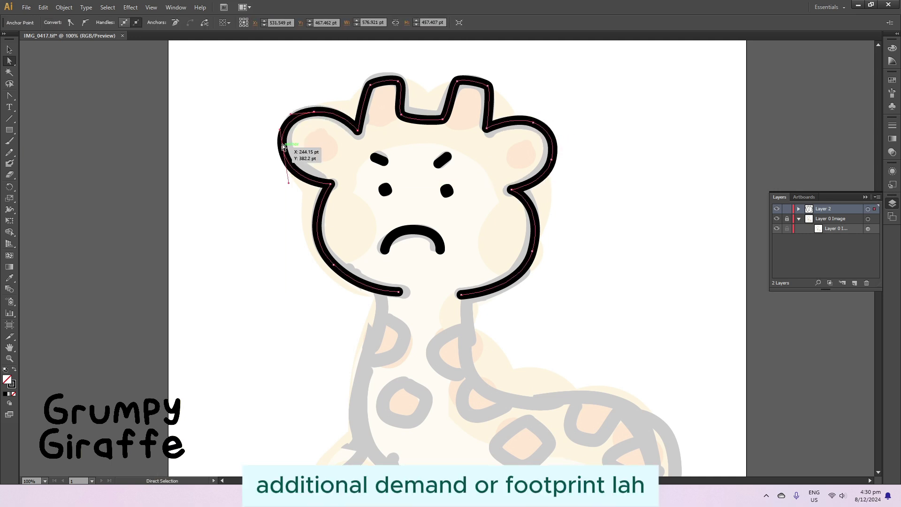
click(546, 188)
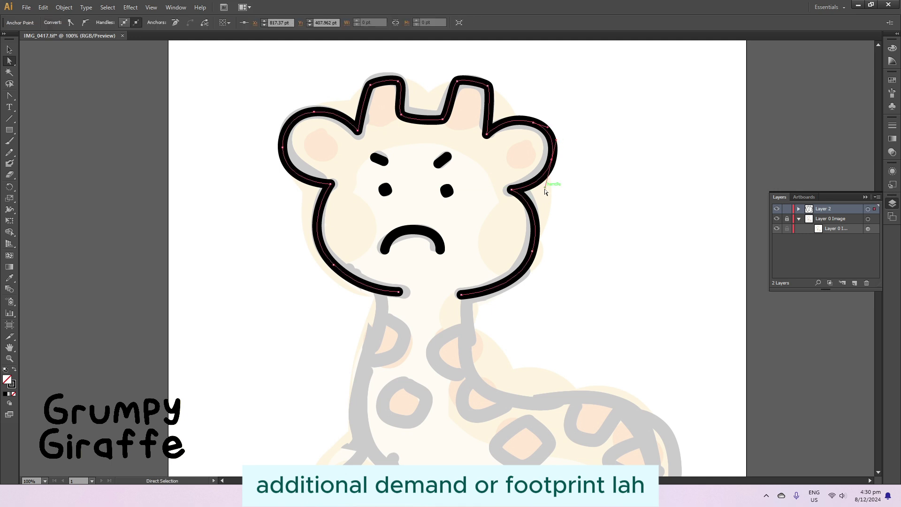
drag(477, 266, 354, 136)
Draw the front neck and chest line with the Pen tool, from the chin down to the second front leg.
key(p)
scroll(509, 231, down, 1)
click(378, 200)
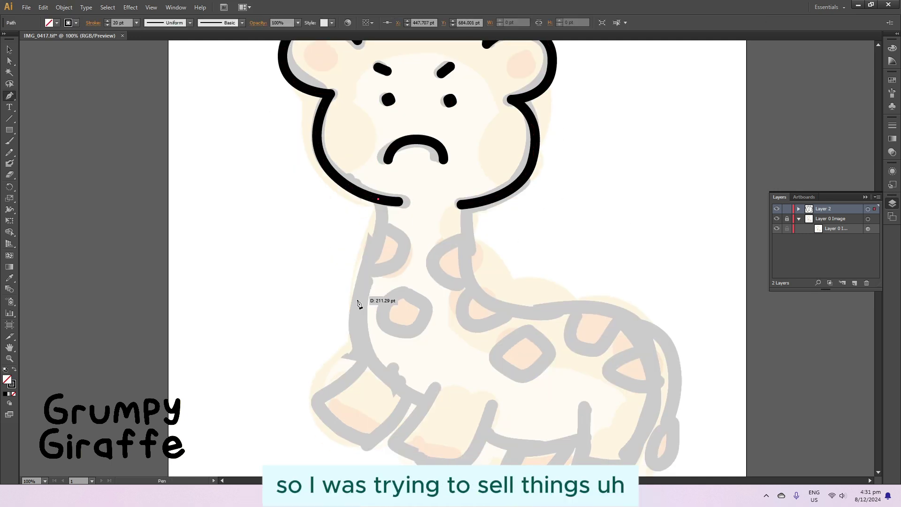
click(357, 329)
click(374, 369)
click(442, 408)
scroll(514, 404, down, 1)
key(Escape)
Draw an open straight-segment path from the back of the neck along the back and rump and around the hind leg.
click(466, 172)
click(479, 261)
click(559, 275)
click(648, 325)
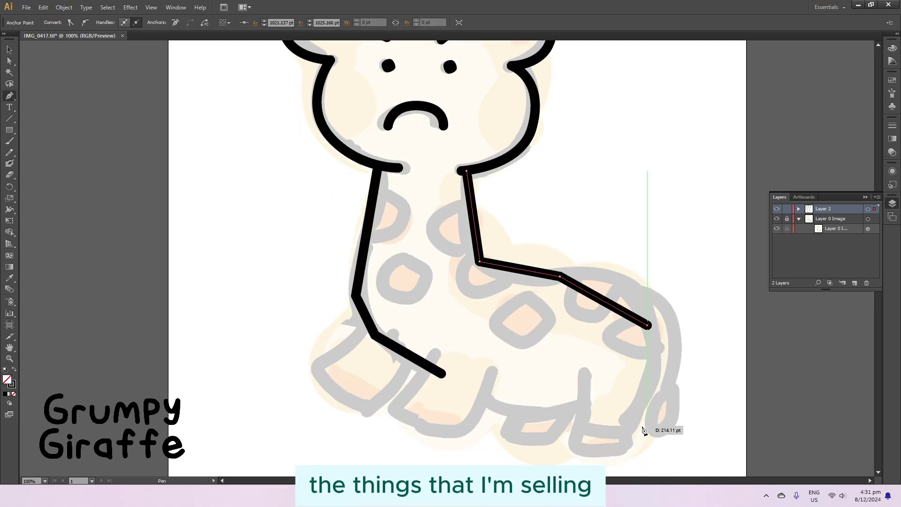
click(631, 443)
click(578, 444)
click(583, 378)
Smooth the front neck and chest line into one continuous curve and adjust its lower anchors to follow the sketch.
key(shift+c)
drag(374, 336, 381, 349)
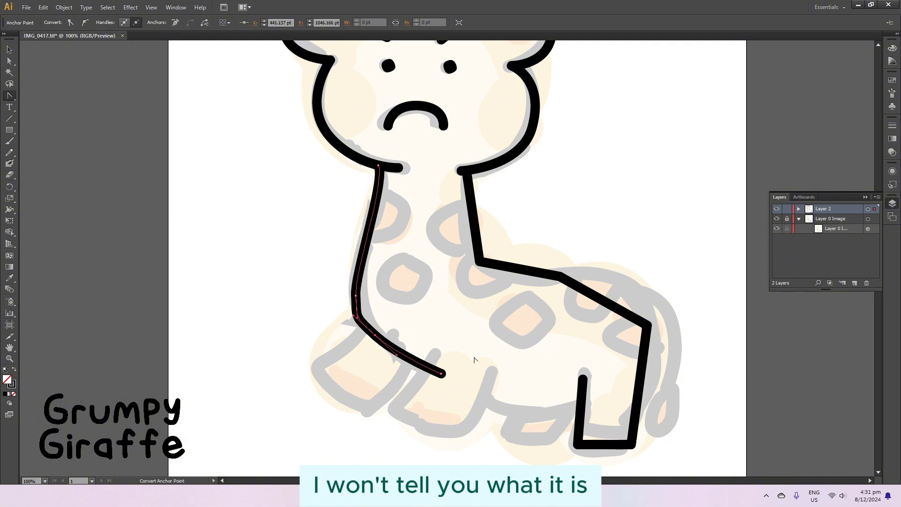
key(a)
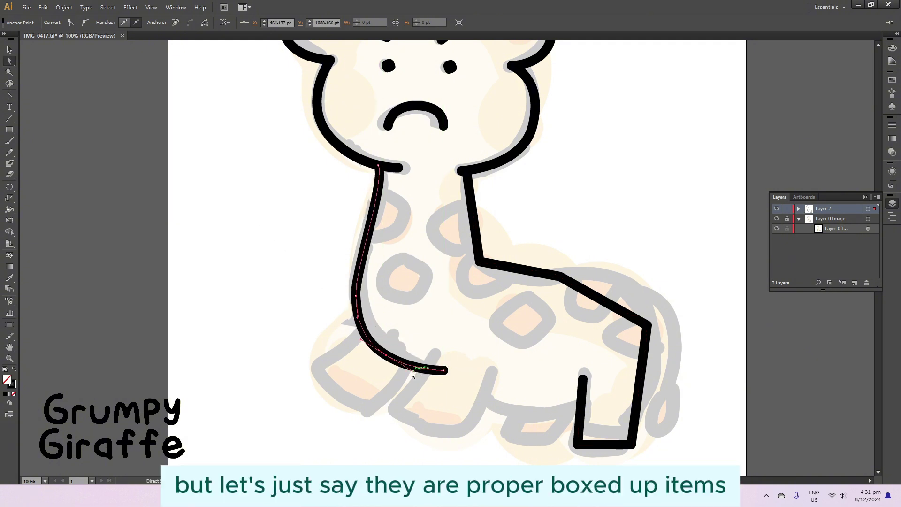
Curve the back outline at the neck base, back, rump and hind foot, and shift its anchors to fit the sketch.
key(shift+c)
drag(479, 262, 491, 275)
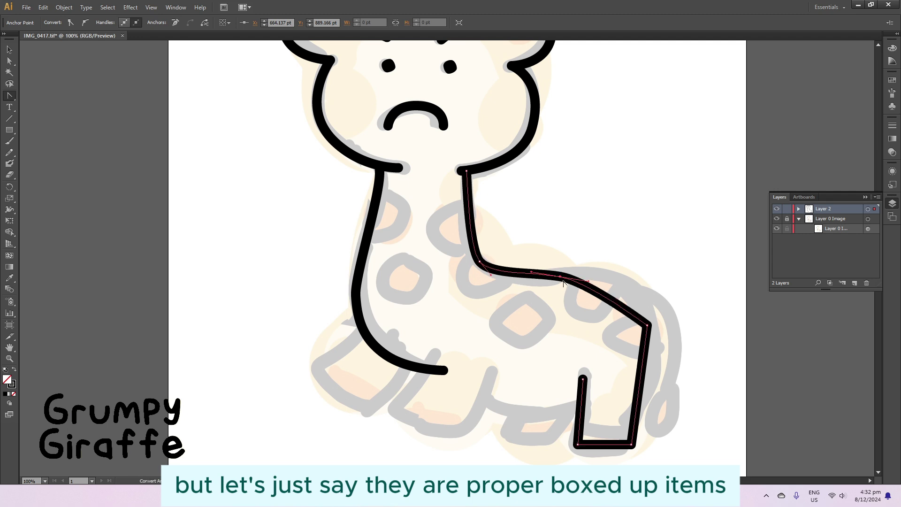
drag(560, 276, 585, 280)
drag(648, 325, 656, 347)
drag(631, 444, 614, 449)
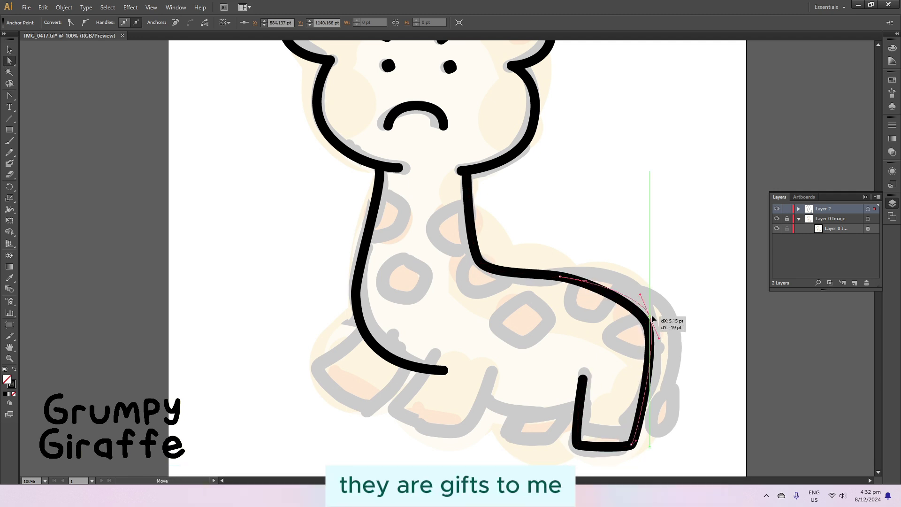
drag(652, 319, 652, 309)
Draw the foremost leg as an open four-point path starting and ending on the chest line.
key(p)
click(363, 332)
click(318, 365)
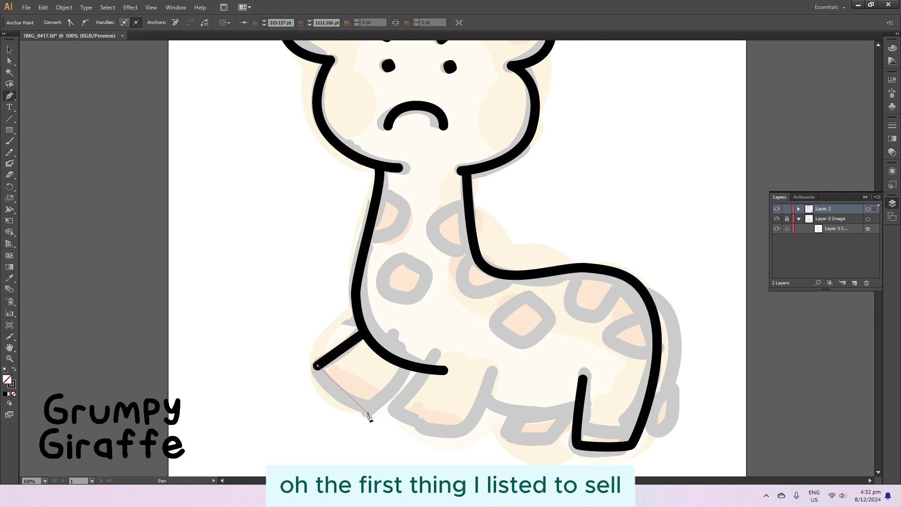
drag(320, 383, 368, 414)
click(405, 364)
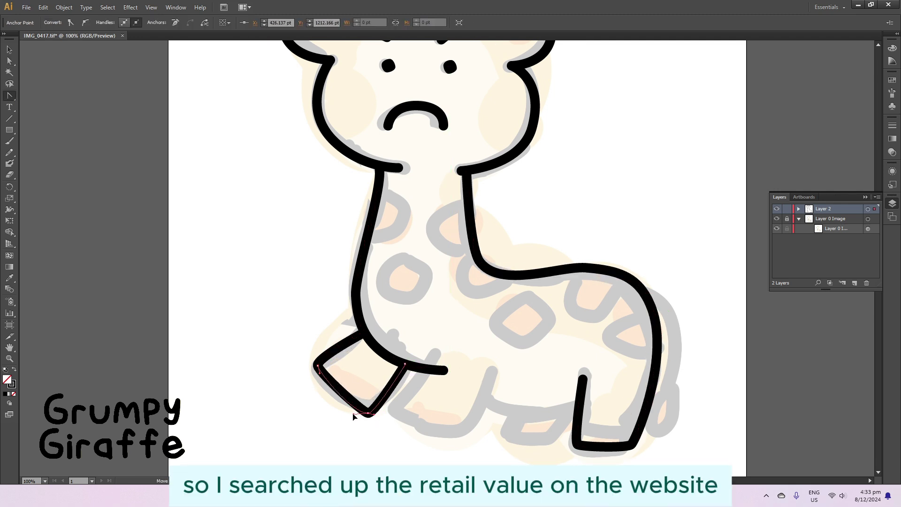
Curve the foremost leg's sides and sole, and nudge its lower anchors outward.
key(a)
click(318, 365)
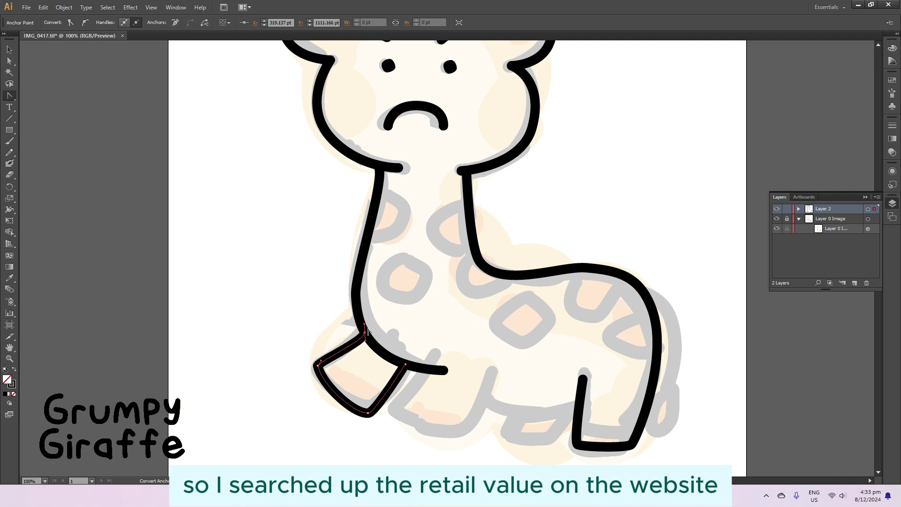
click(319, 366)
drag(370, 412, 371, 413)
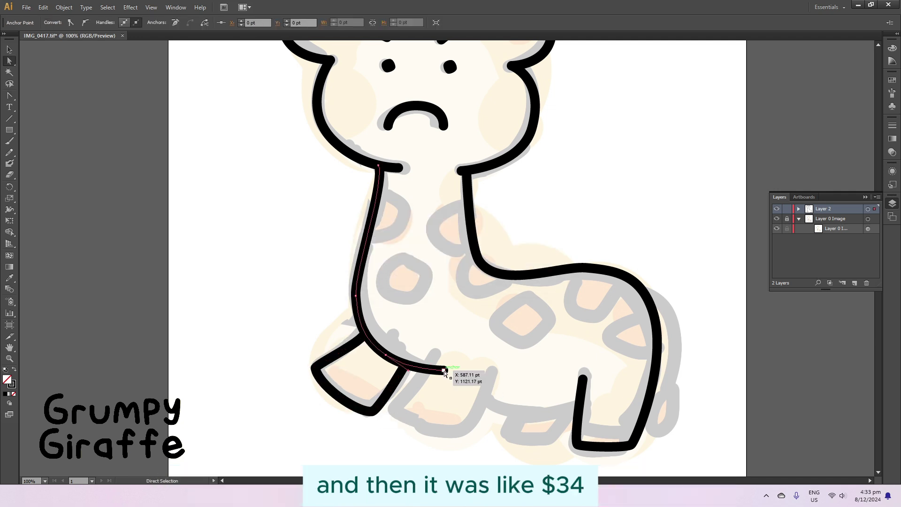
Extend the chest line's end anchor to the hind leg and curve it to form the belly.
drag(423, 371, 582, 401)
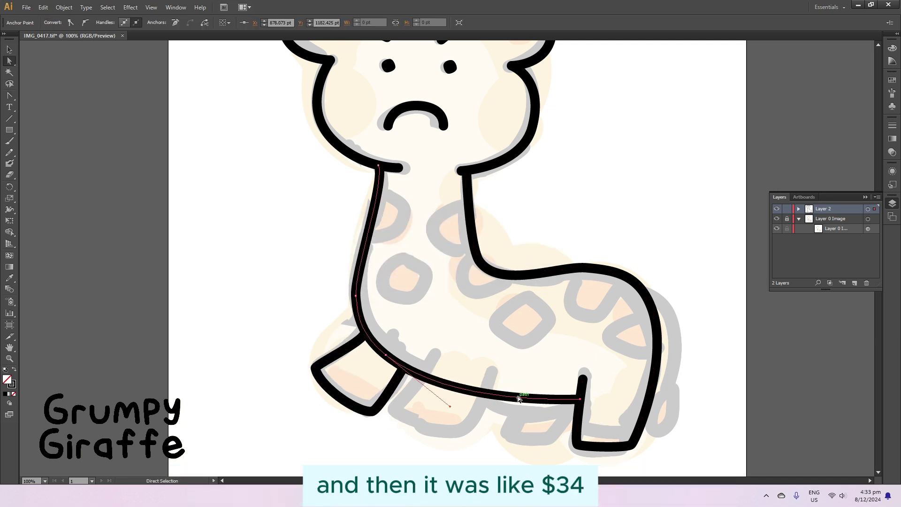
key(ctrl+shift+a)
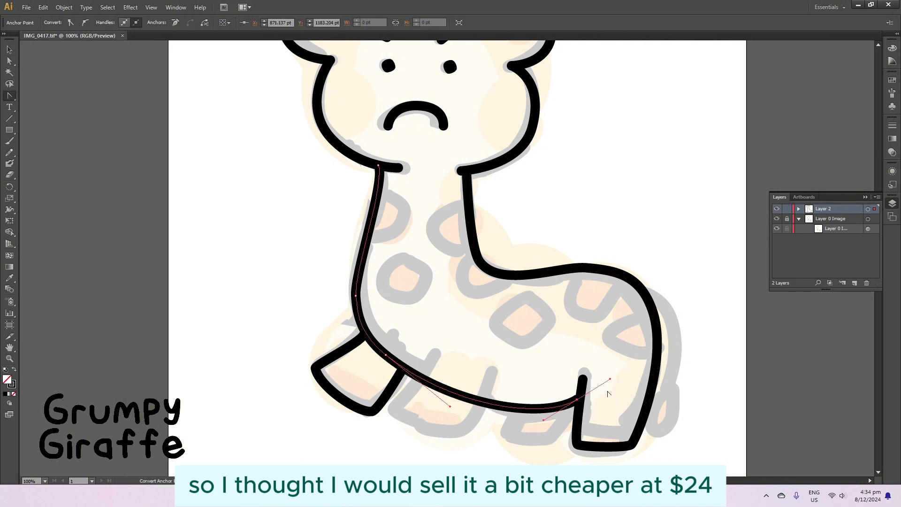
Draw the second front leg across the belly line with a curved sole and adjust its lower corner anchors.
key(p)
drag(350, 348, 412, 375)
drag(491, 427, 488, 370)
key(a)
click(431, 360)
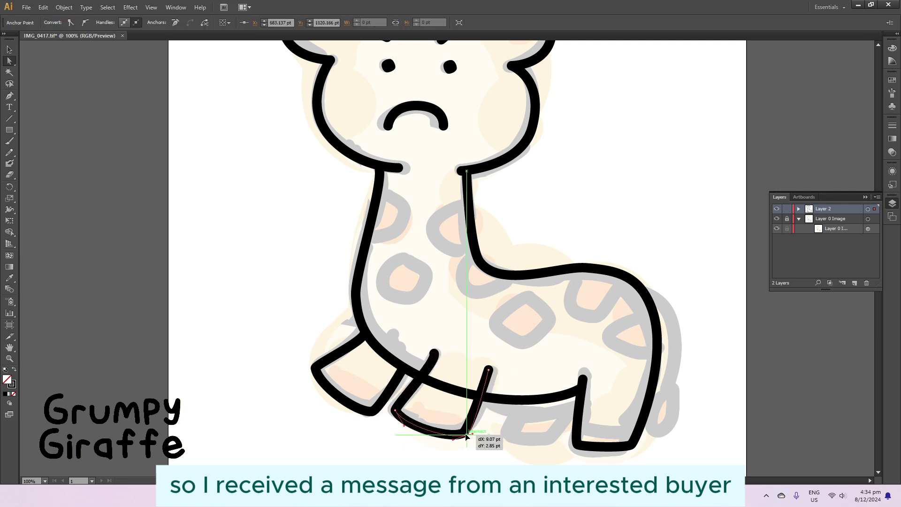
click(469, 432)
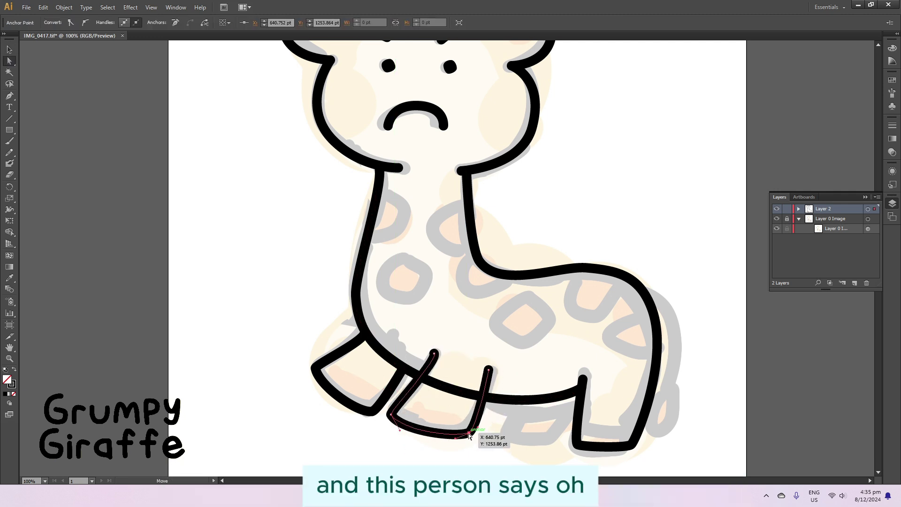
Adjust the upper end anchors of the two front legs to fit the sketch.
click(403, 370)
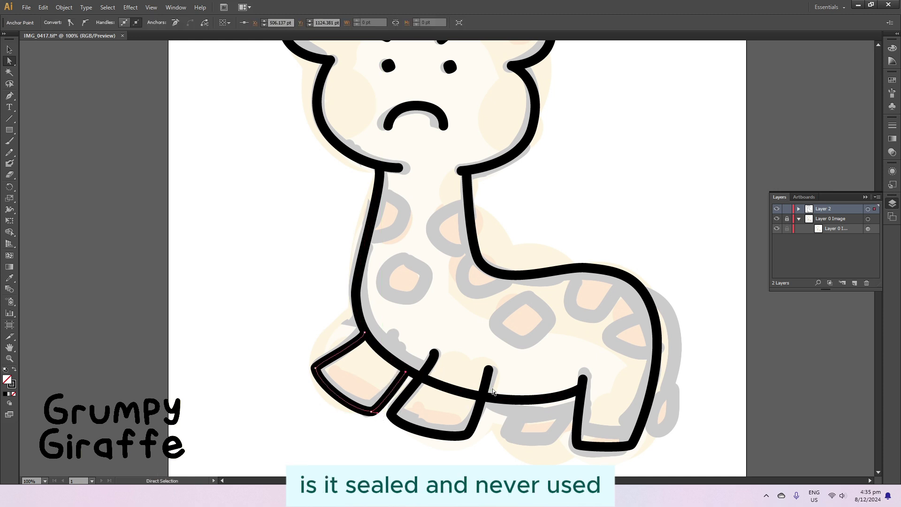
click(492, 372)
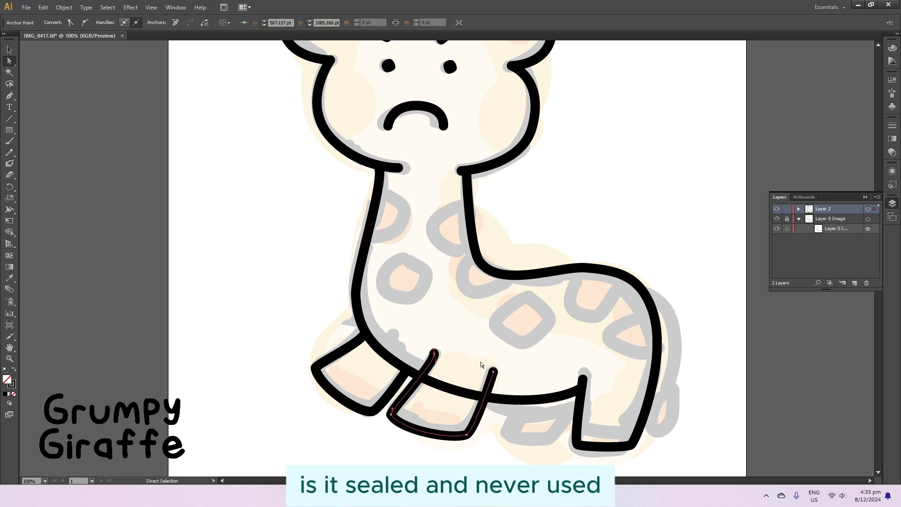
alt+click(434, 355)
click(434, 356)
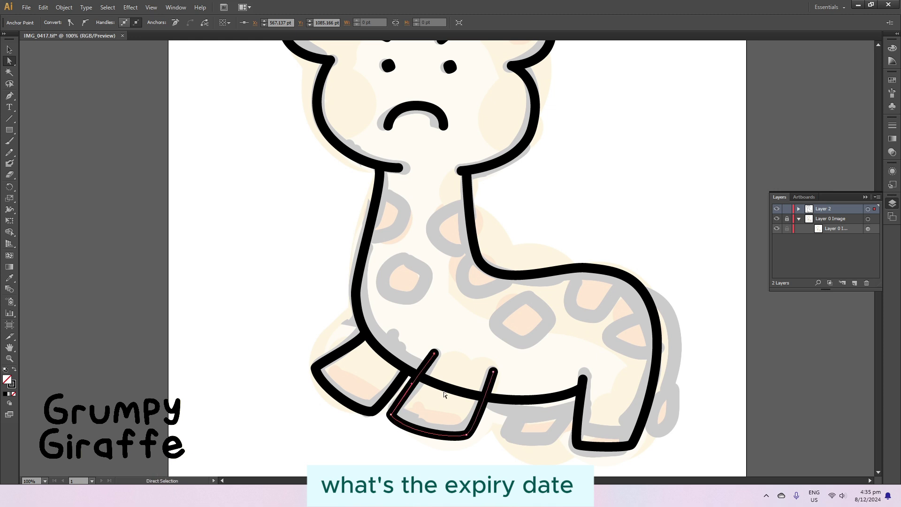
Add an anchor on the second front leg's left side near the belly line and bend the upper part over the sketch.
click(416, 380)
drag(415, 381, 424, 373)
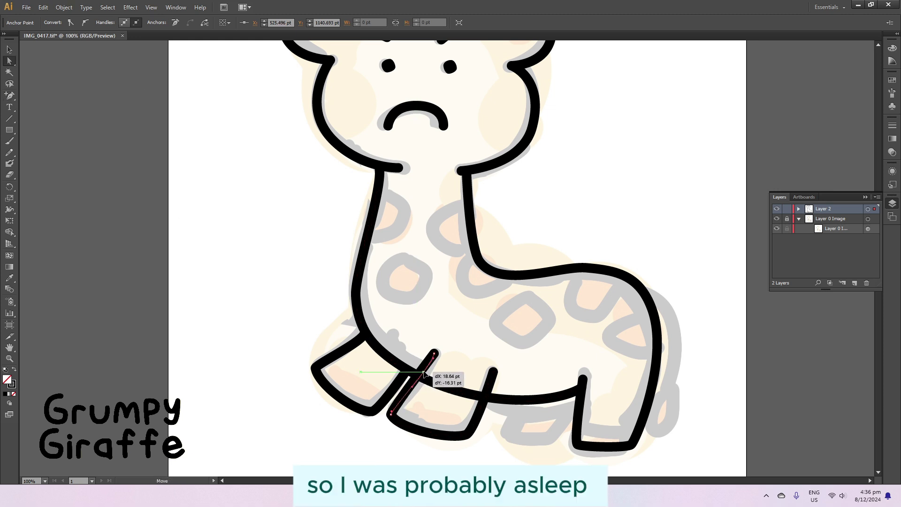
key(ctrl+=)
key(ctrl+=)
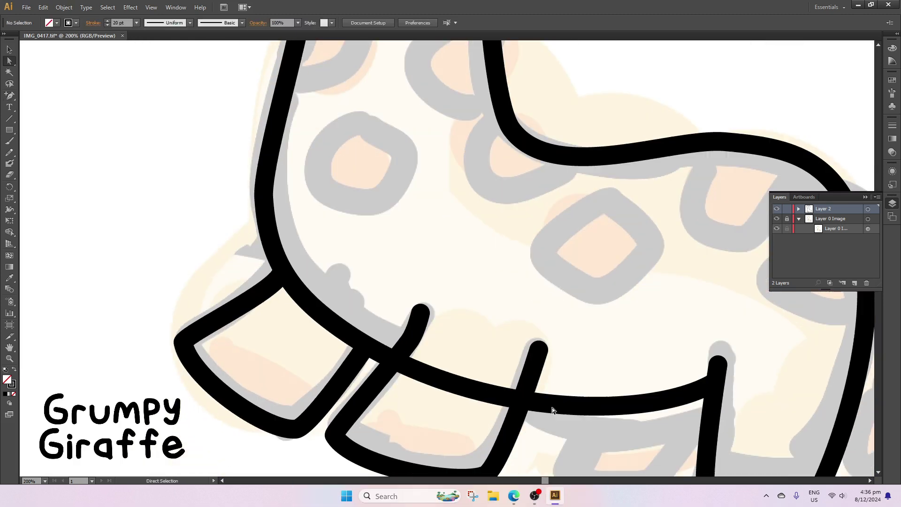
scroll(388, 346, down, 1)
drag(388, 345, 420, 301)
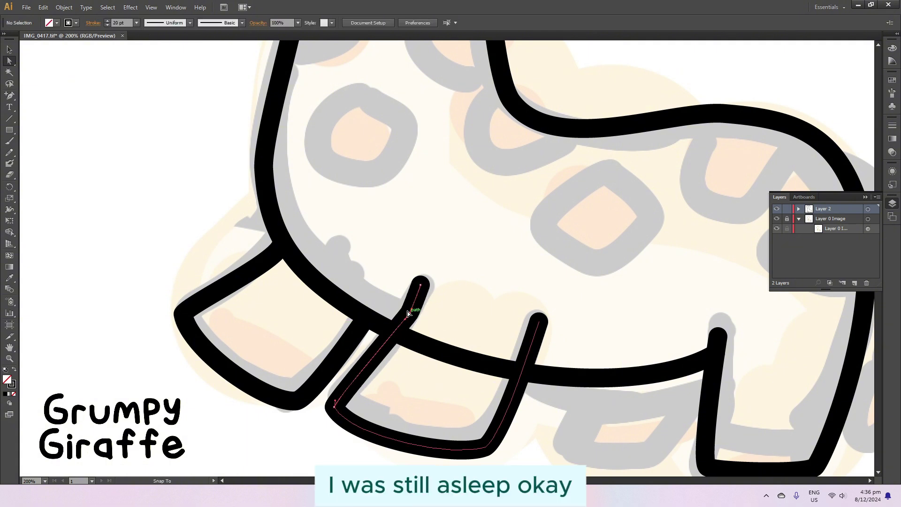
click(191, 304)
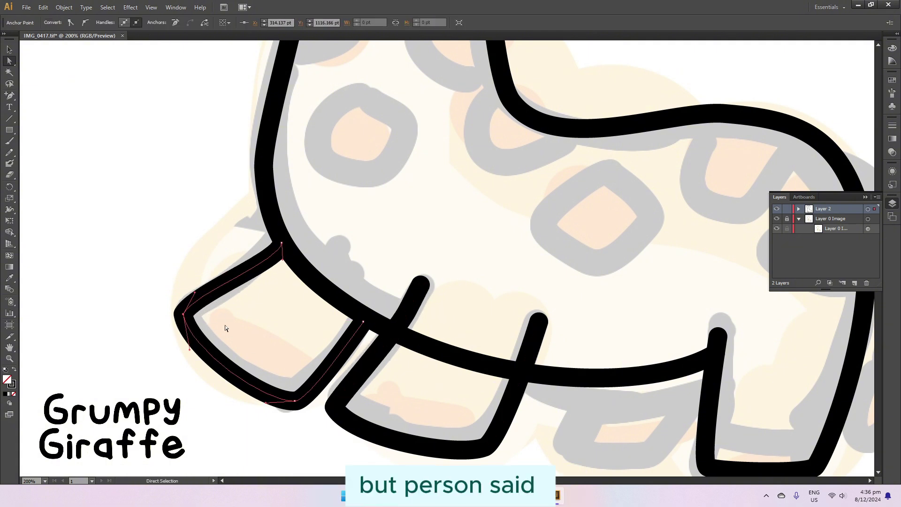
key(ctrl+shift+a)
Draw the far hind leg as an open four-point path hanging from the belly line beside the near hind leg.
drag(654, 472, 621, 426)
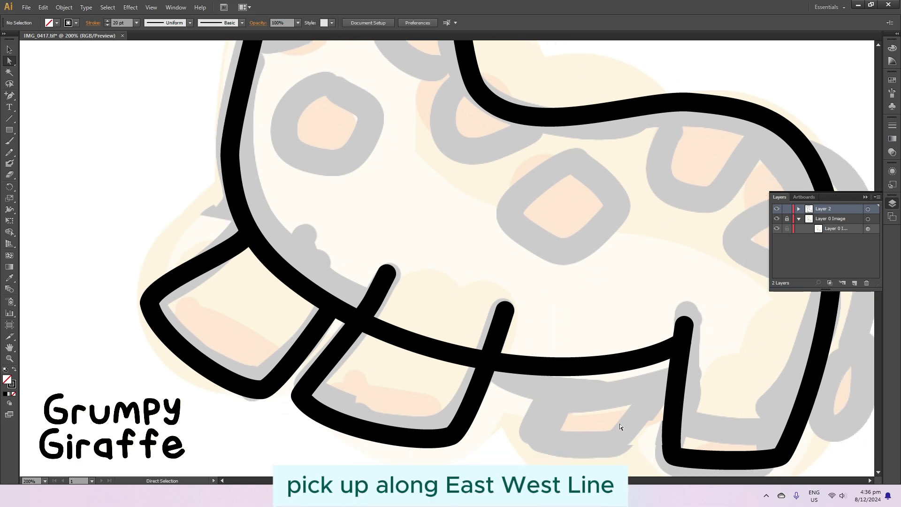
scroll(620, 426, down, 2)
key(p)
click(557, 333)
click(533, 405)
click(627, 415)
click(658, 319)
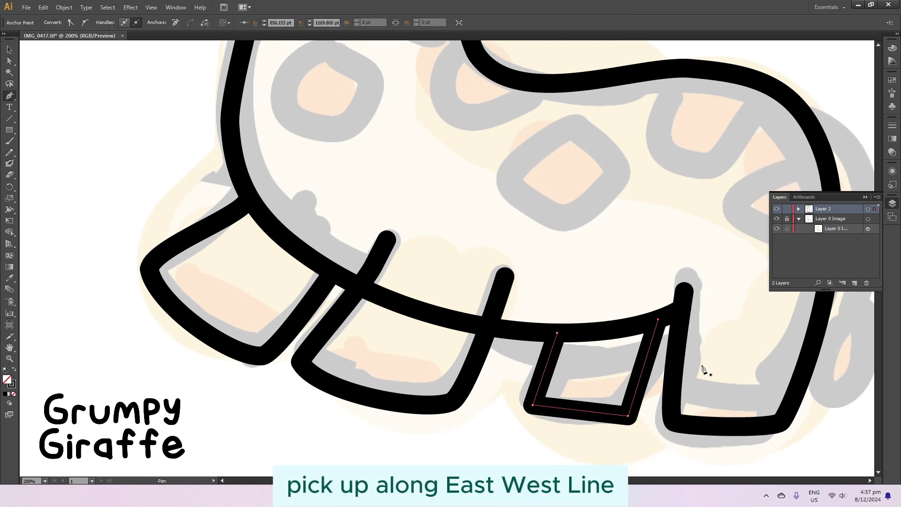
Curve the far hind leg's sides and sole, and move its lower right anchor slightly outward.
key(shift+c)
drag(628, 415, 651, 409)
key(a)
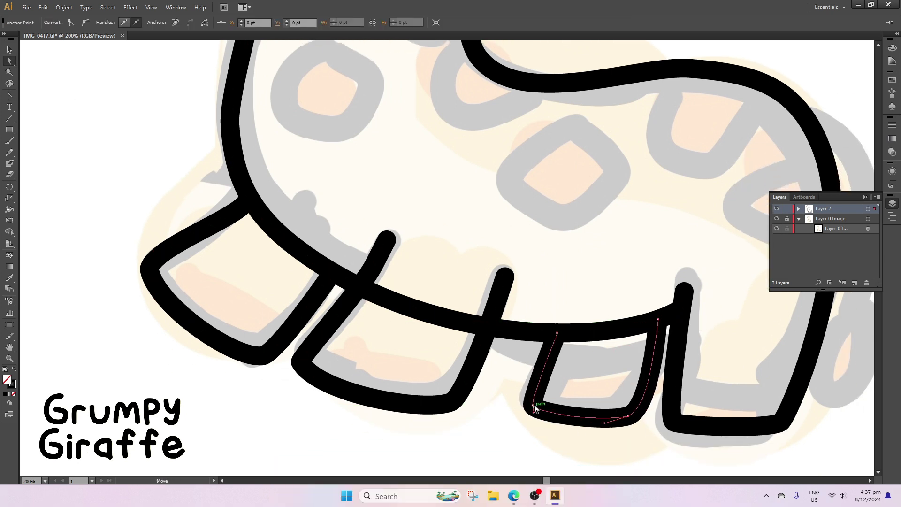
drag(534, 406, 530, 398)
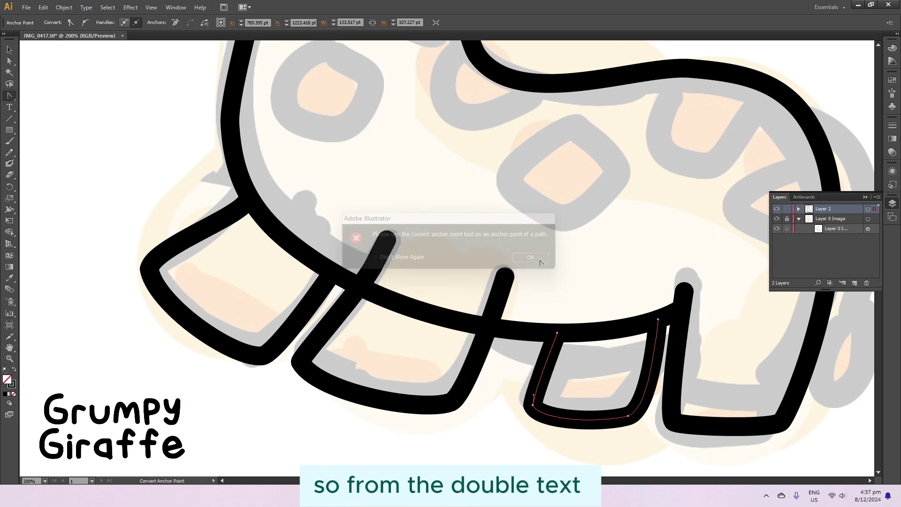
drag(557, 332, 562, 338)
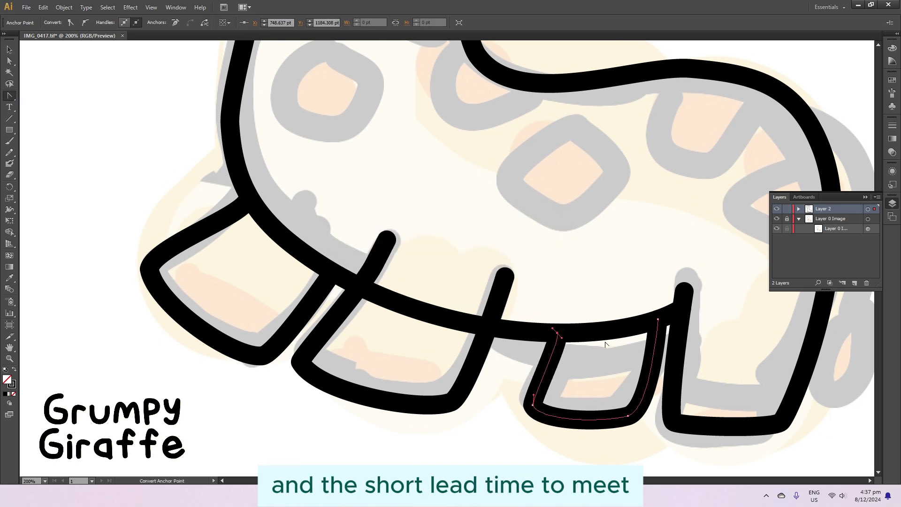
drag(643, 413, 635, 415)
click(645, 404)
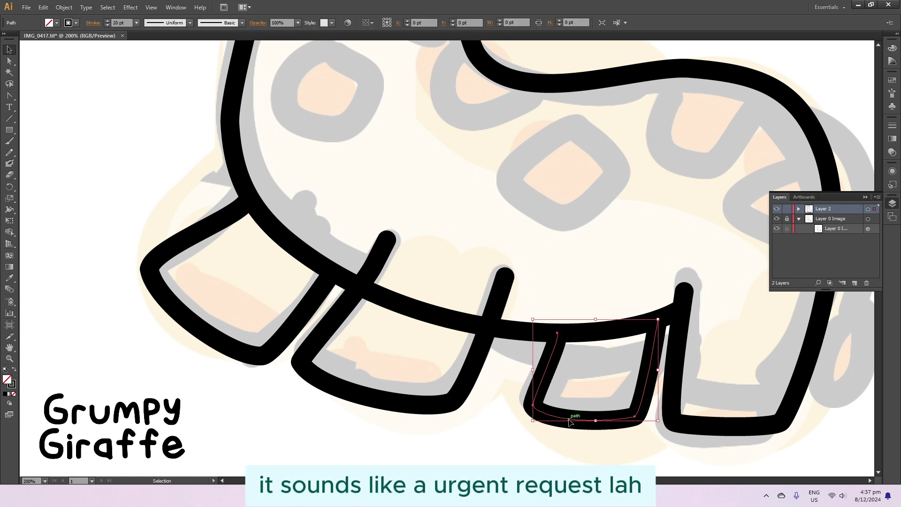
Fine-tune the far hind leg's fit beneath the belly line and deselect it.
drag(658, 328, 655, 319)
click(640, 442)
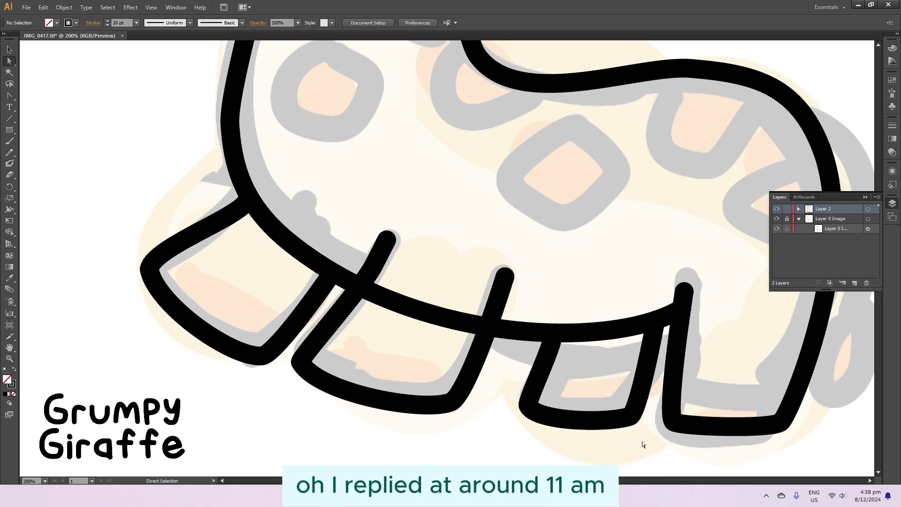
key(ctrl+0)
scroll(537, 307, up, 4)
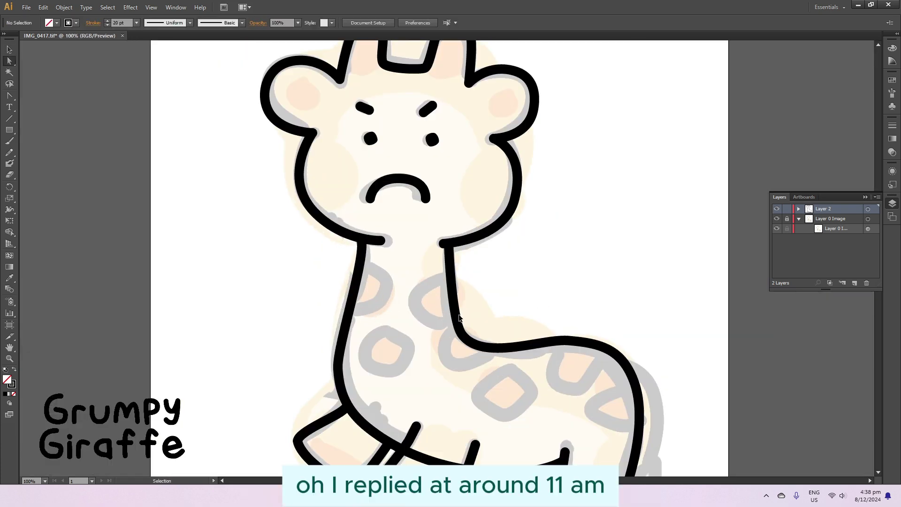
Draw two open three-point angular spots with the Pen tool, one against each edge of the neck over the sketched spots.
click(10, 119)
key(p)
click(281, 270)
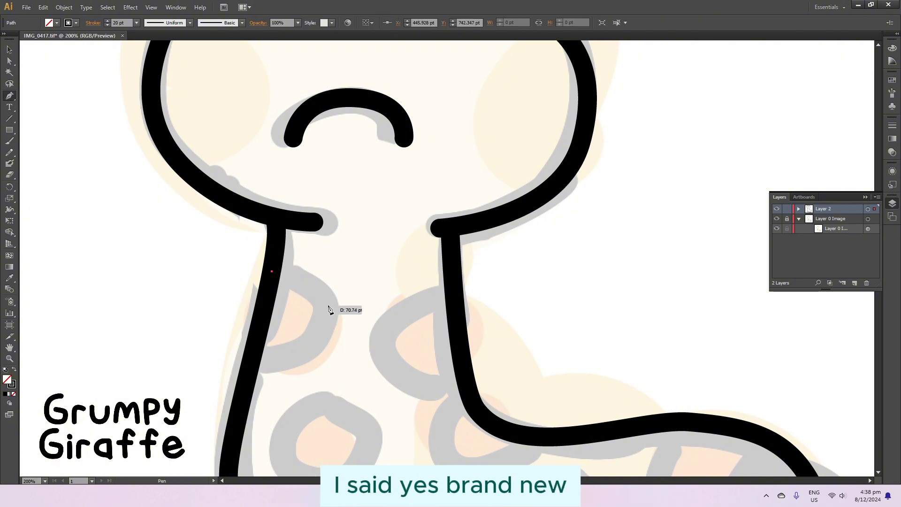
click(328, 321)
click(260, 361)
scroll(446, 305, down, 1)
click(449, 286)
click(384, 341)
click(468, 372)
Draw an open three-point spot at the base of the neck and a closed four-point diamond over the body's middle spot.
scroll(468, 372, down, 4)
click(472, 322)
click(502, 242)
click(570, 281)
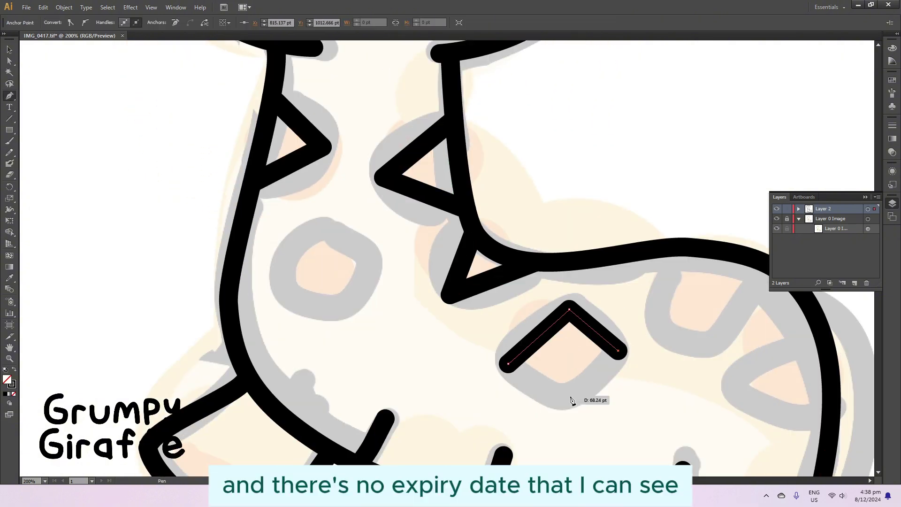
click(627, 328)
click(500, 340)
Draw two open three-point spots, one hanging from the back line and one against the rump outline.
click(677, 221)
click(658, 299)
scroll(733, 286, up, 1)
click(685, 325)
click(753, 257)
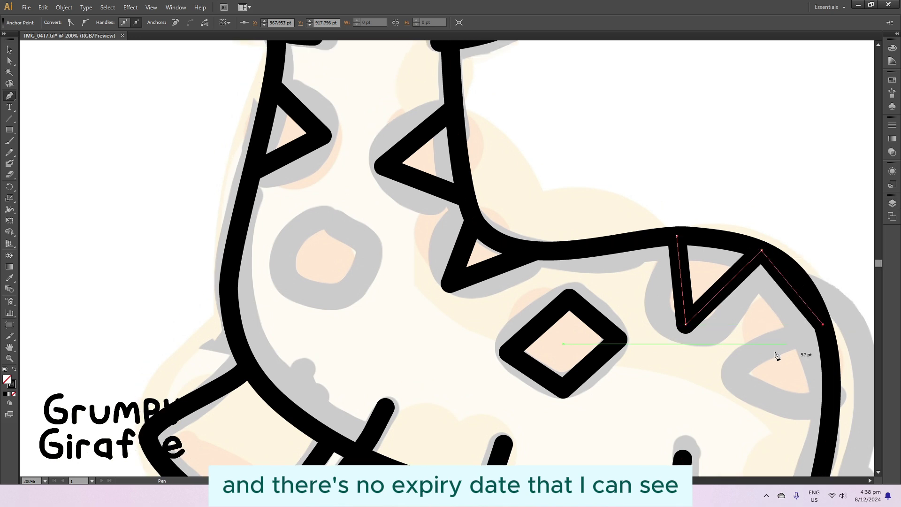
click(822, 324)
click(735, 370)
click(833, 415)
click(735, 371)
scroll(563, 282, down, 1)
Duplicate the body's diamond spot onto the sketched round spot on the lower neck.
key(v)
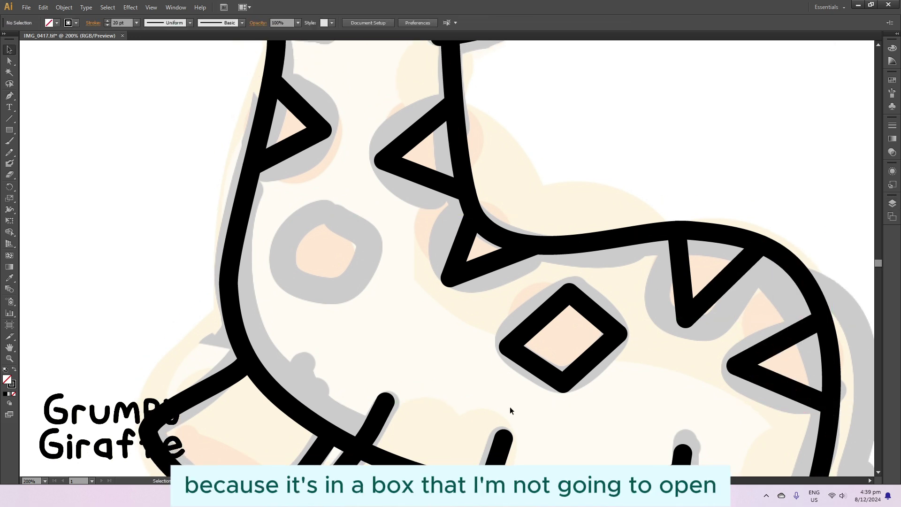
drag(509, 356, 272, 263)
click(418, 346)
Convert the middle anchors of the two neck-edge spots and the neck-base spot into smooth curves following the sketch.
scroll(418, 346, up, 2)
click(284, 165)
click(329, 216)
click(265, 258)
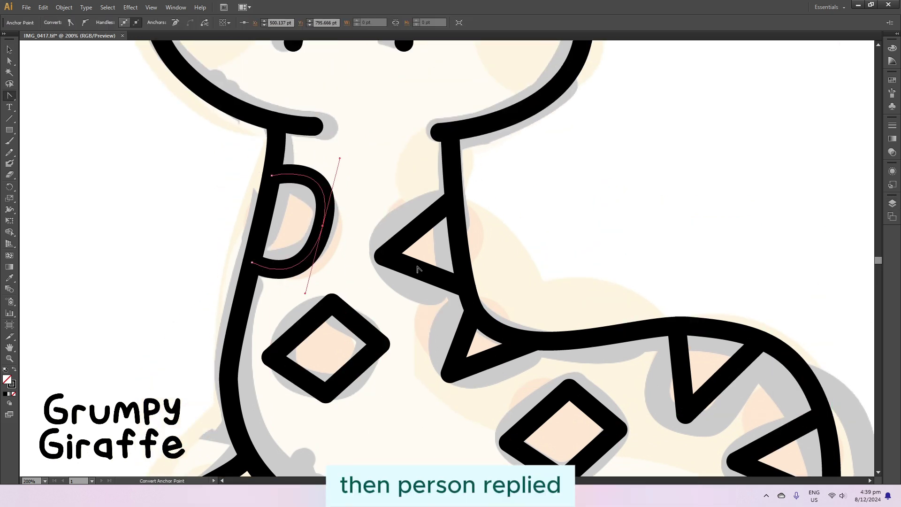
click(449, 201)
drag(384, 257, 398, 325)
click(466, 288)
drag(451, 380, 483, 392)
Curve the back spot and the rump spot into rounded half shapes by smoothing their middle anchors.
scroll(482, 393, down, 2)
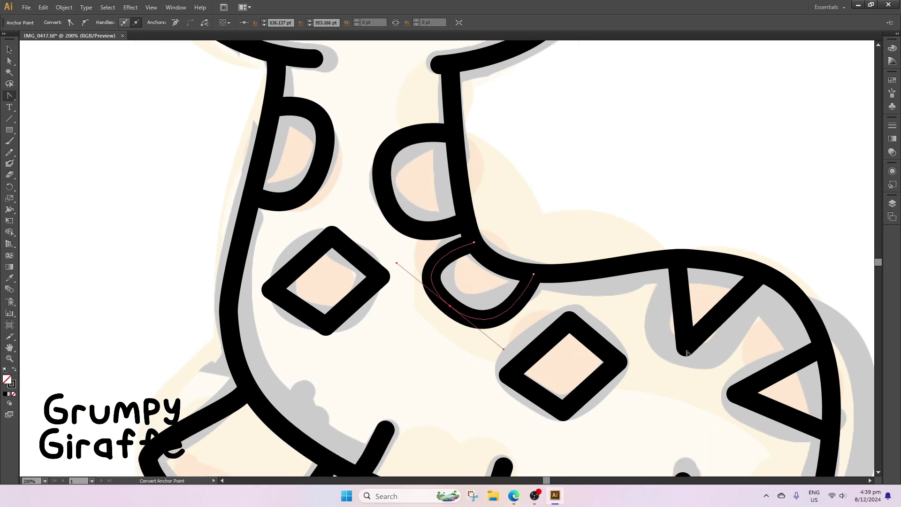
click(822, 312)
drag(735, 360, 730, 420)
click(830, 400)
Round the body's diamond spot by converting its four corner anchors to smooth points.
ctrl+click(529, 349)
drag(509, 341, 508, 328)
drag(569, 287, 585, 288)
drag(618, 327, 618, 340)
drag(564, 377, 549, 376)
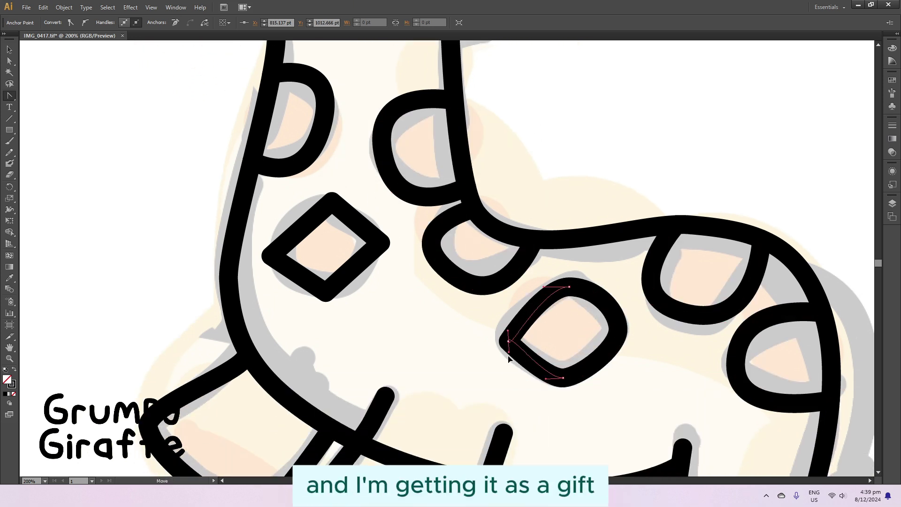
Round the lower neck's diamond spot by smoothing its corner anchors.
ctrl+click(382, 237)
drag(332, 201, 347, 201)
drag(381, 242, 387, 221)
drag(273, 232, 274, 225)
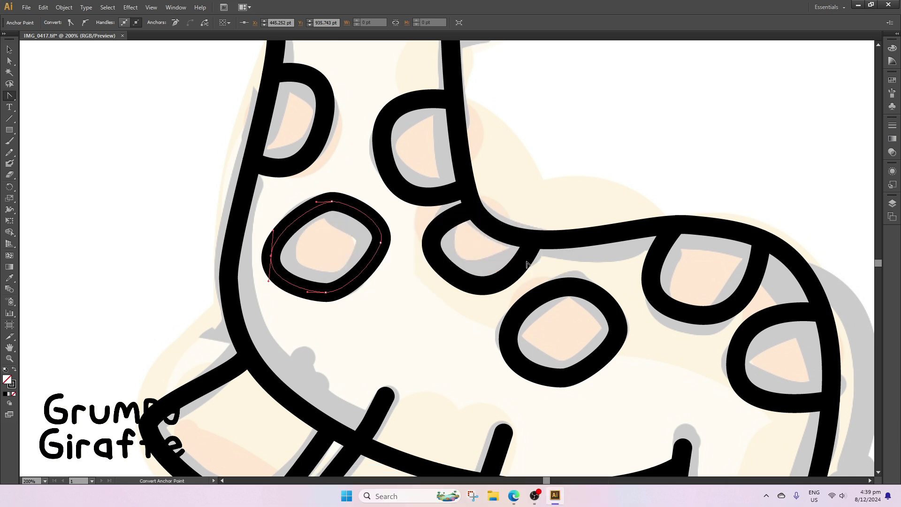
Adjust the anchors of both neck-edge spots and move the neck-base spot's curve and upper end to fit the sketch.
scroll(328, 235, up, 1)
ctrl+click(328, 115)
drag(318, 113, 319, 113)
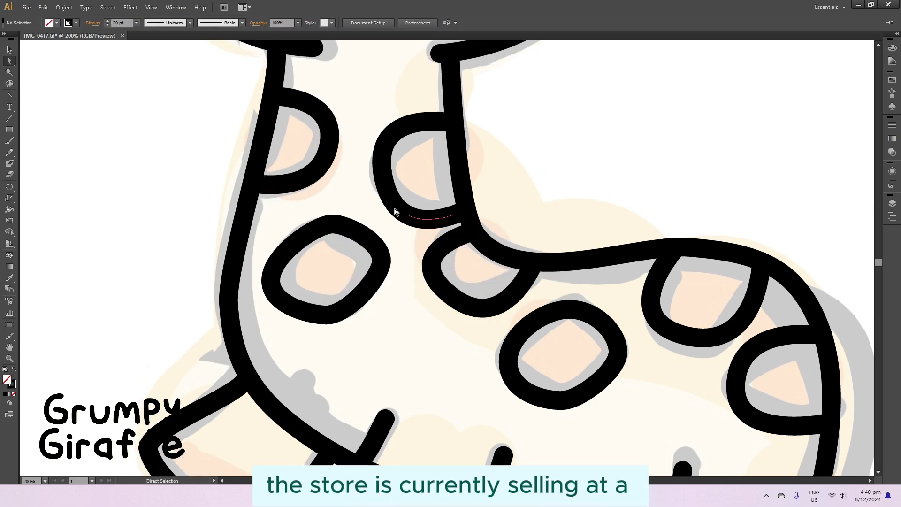
ctrl+click(396, 207)
drag(436, 267, 483, 302)
drag(474, 231, 466, 227)
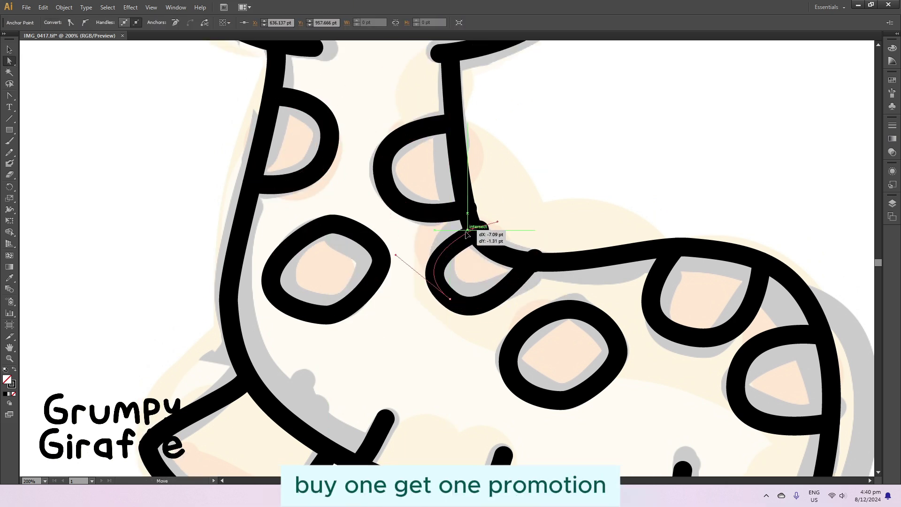
scroll(516, 281, up, 1)
scroll(563, 328, down, 1)
Pull in the anchors of the closed spots on the body and lower neck to match the sketch more closely.
ctrl+click(618, 356)
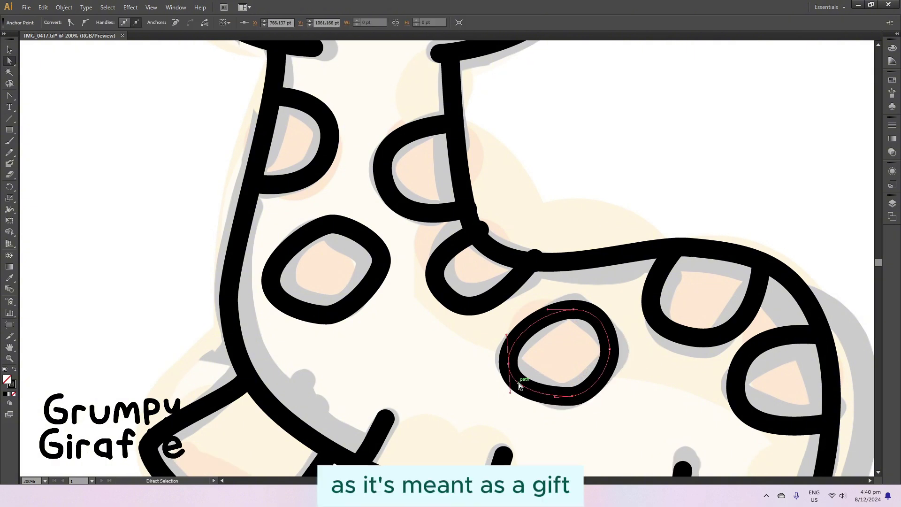
drag(519, 385, 542, 382)
ctrl+click(382, 262)
drag(271, 281, 277, 281)
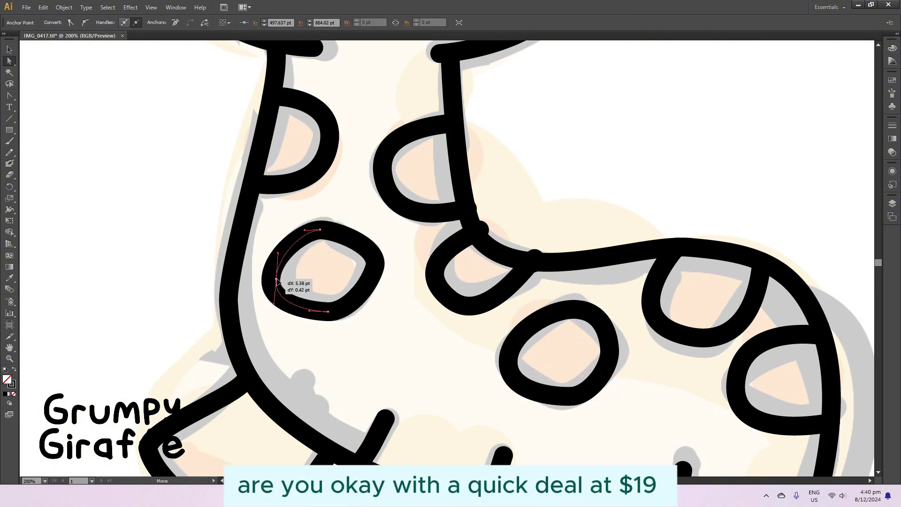
Reshape the rump spot by moving its curve and upper end to follow the sketch.
scroll(277, 282, up, 1)
ctrl+click(452, 185)
drag(545, 281, 545, 281)
scroll(545, 282, up, 1)
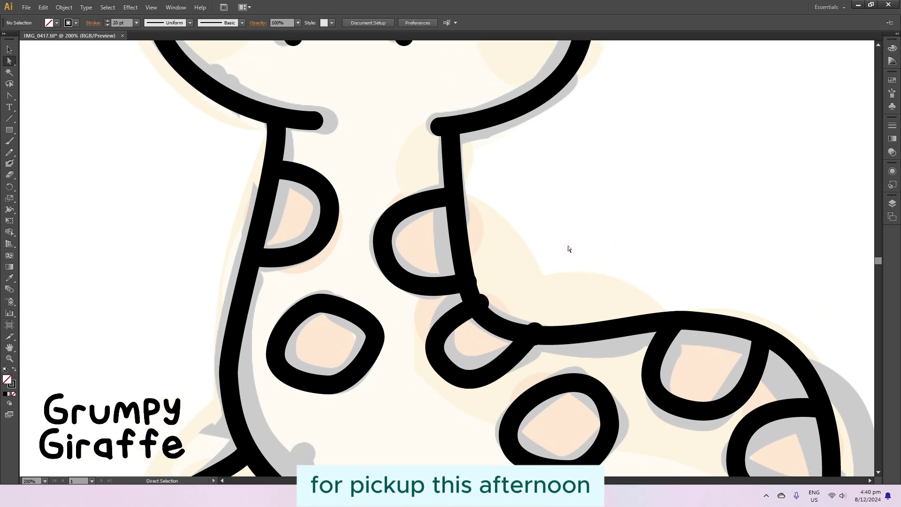
scroll(567, 246, down, 2)
ctrl+click(761, 359)
drag(761, 359, 740, 321)
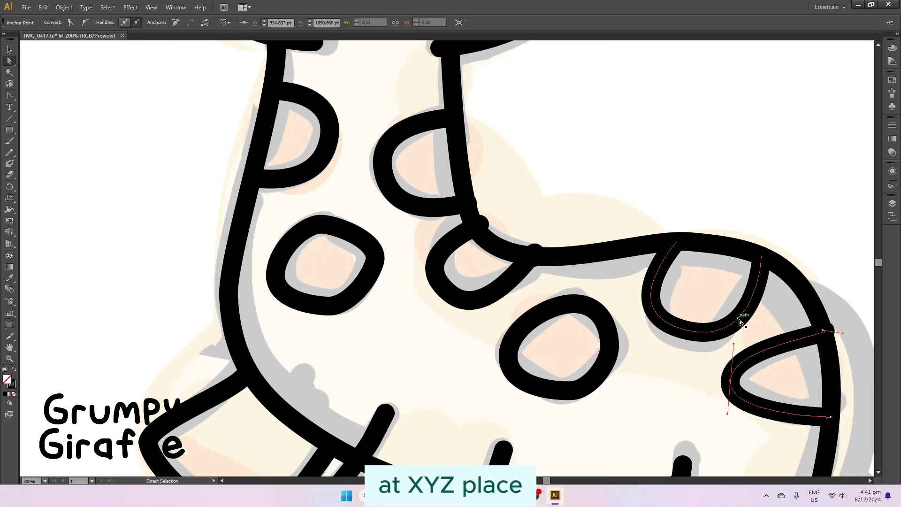
Adjust the neck-base spot's lower end where it meets the back line.
scroll(533, 257, up, 1)
ctrl+click(495, 323)
scroll(495, 323, down, 3)
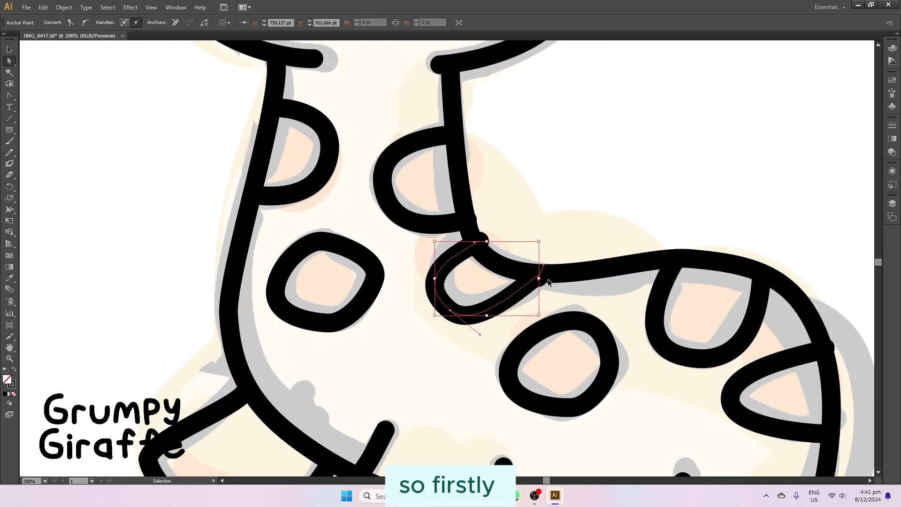
Deselect the artwork and hide the sketch layer Layer 0 Image.
click(643, 252)
click(892, 203)
click(777, 219)
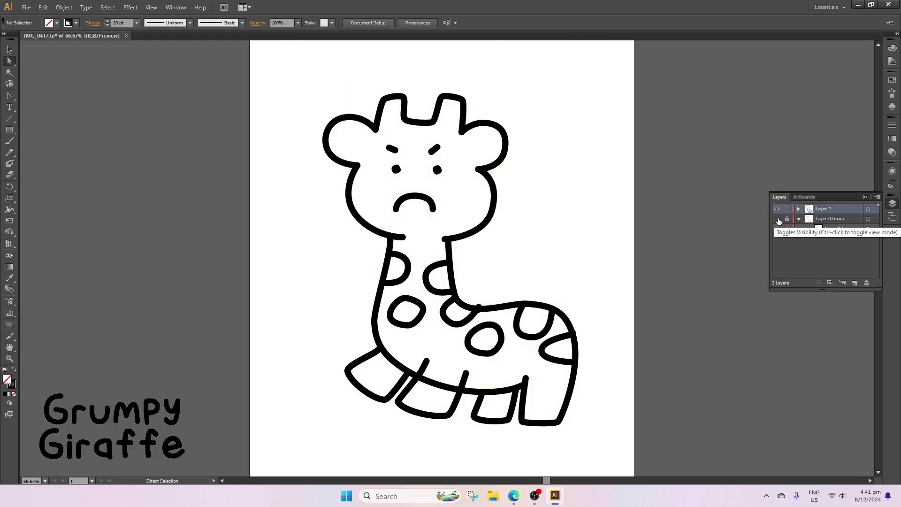
Re-angle the right eyebrow to mirror the left one and give both eyebrows a heavier stroke.
scroll(451, 163, up, 3)
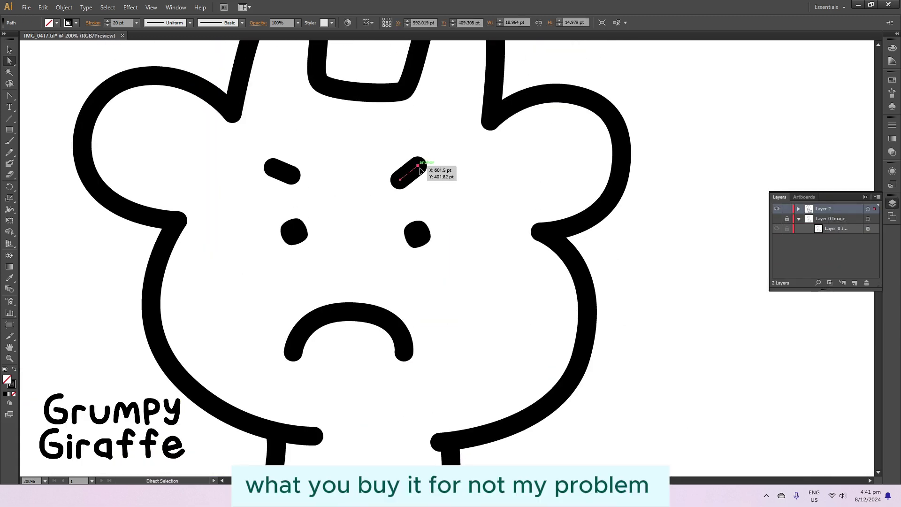
drag(427, 173, 430, 177)
key(ctrl+a)
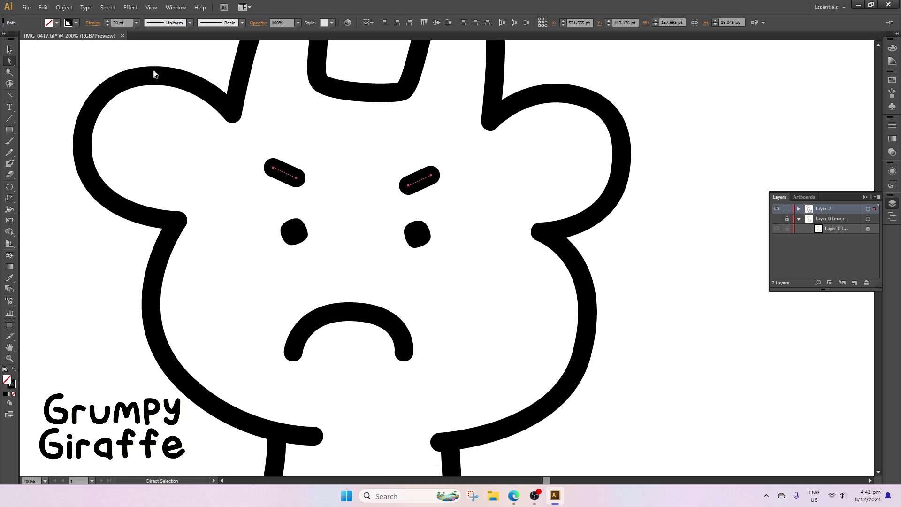
click(136, 22)
click(159, 216)
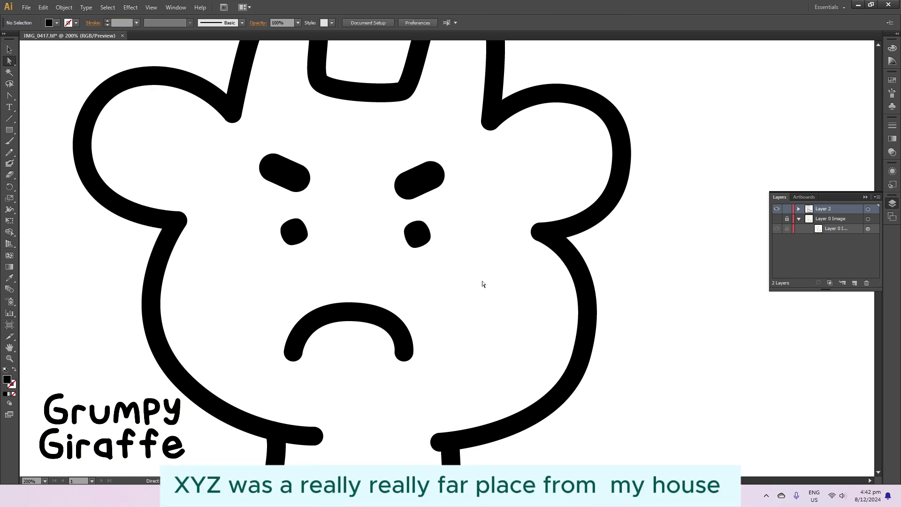
Enlarge the giraffe's eyes slightly.
key(v)
key(ctrl+plus)
click(371, 208)
drag(415, 236, 419, 242)
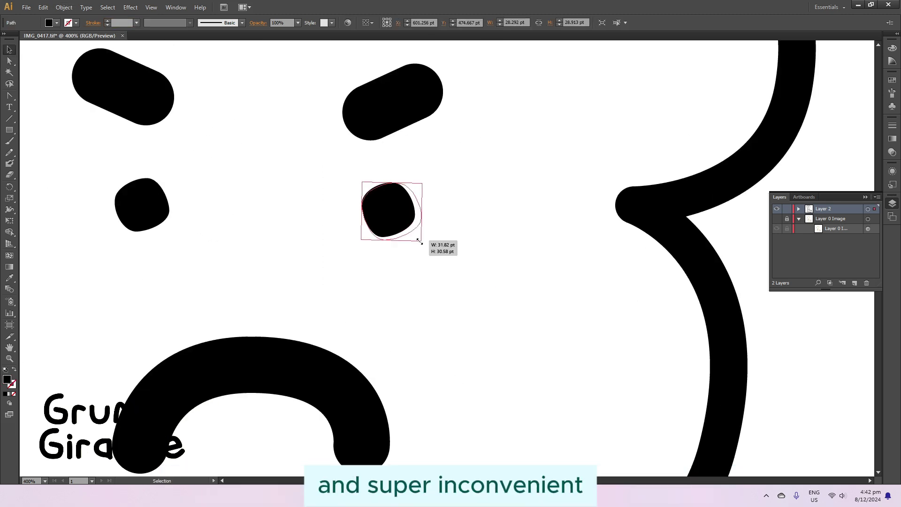
drag(215, 271, 243, 249)
Set the stroke weight of the eyebrows and the mouth to 25 pt.
key(ctrl+minus)
key(ctrl+minus)
key(ctrl+minus)
key(ctrl+minus)
key(ctrl+minus)
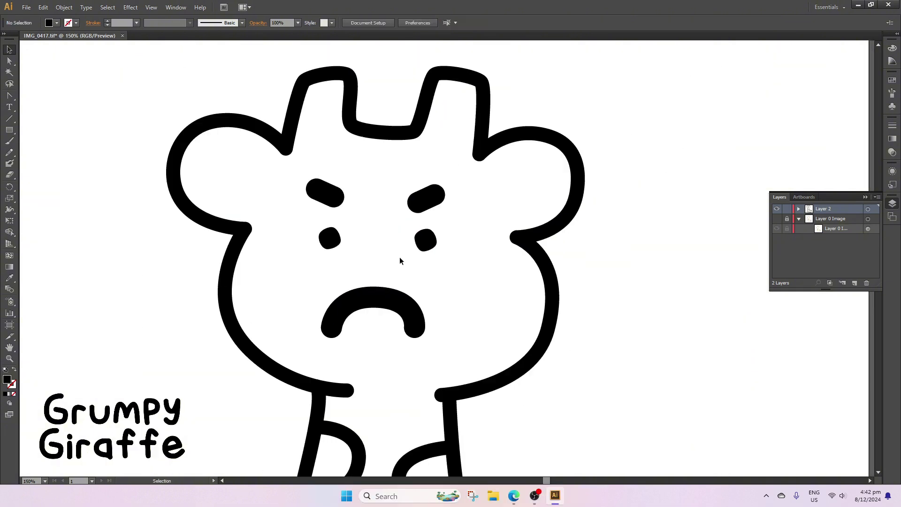
click(636, 296)
key(ctrl+minus)
click(406, 221)
click(118, 23)
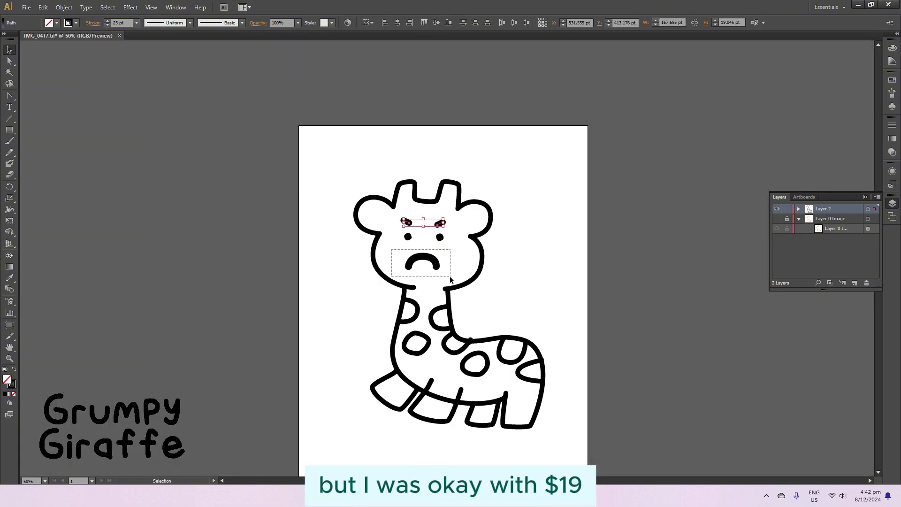
drag(392, 249, 450, 278)
click(115, 23)
key(ctrl+plus)
key(ctrl+plus)
key(ctrl+plus)
key(ctrl+plus)
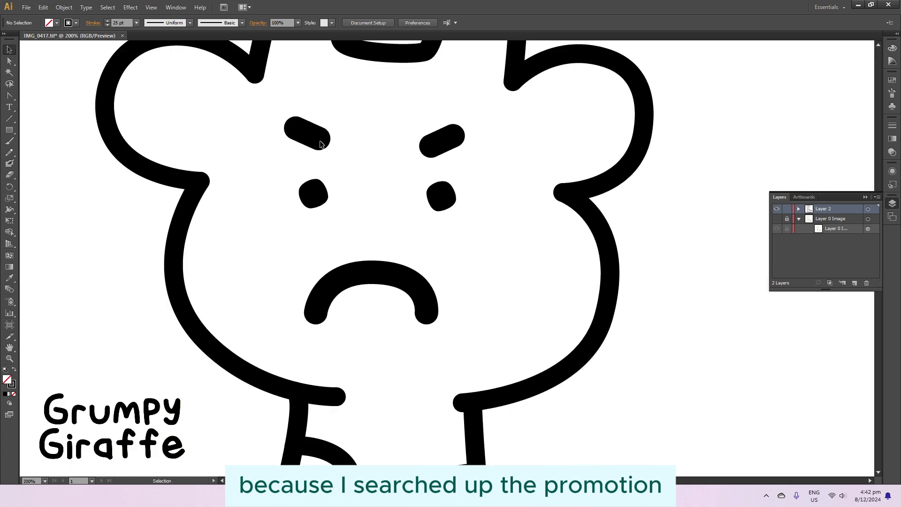
key(a)
click(407, 226)
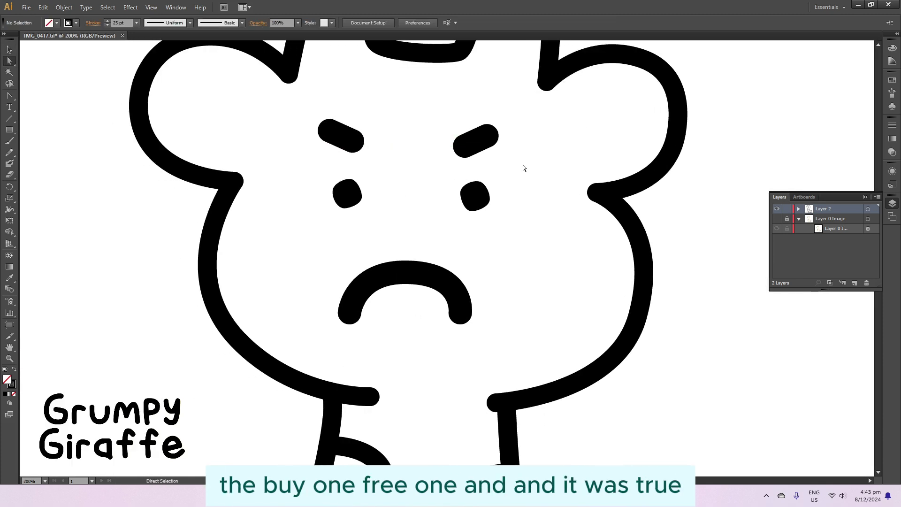
key(ctrl+c)
key(ctrl+v)
right_click(447, 257)
key(Escape)
drag(434, 255, 573, 148)
key(ctrl+z)
key(ctrl+z)
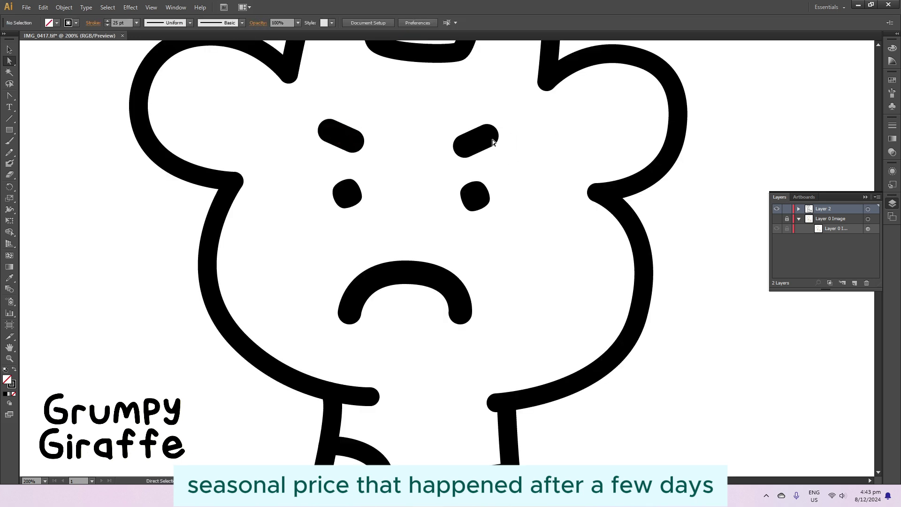
Shift the eyebrows, eyes and mouth slightly to the right within the head.
drag(432, 127, 521, 183)
scroll(569, 353, down, 2)
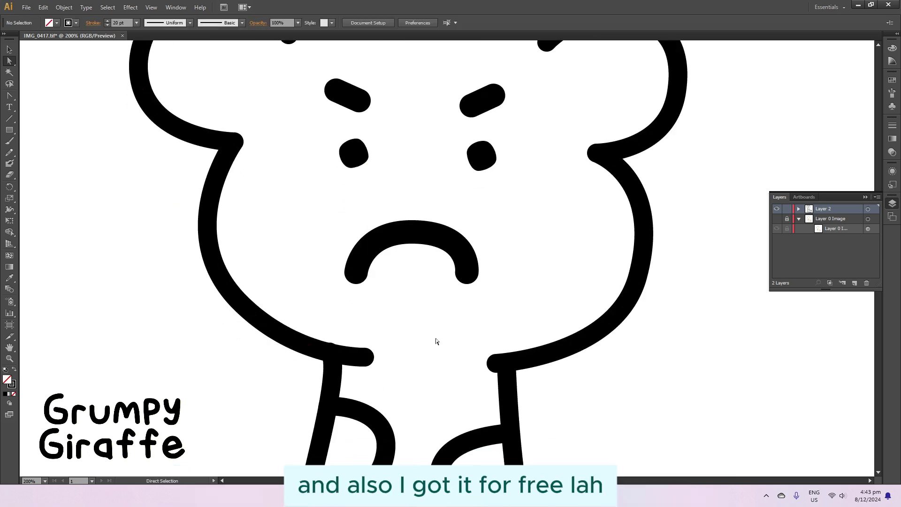
Adjust the corner anchors of the two horns to refine their outline.
scroll(435, 341, up, 5)
click(377, 247)
drag(308, 183, 307, 174)
click(454, 200)
click(376, 181)
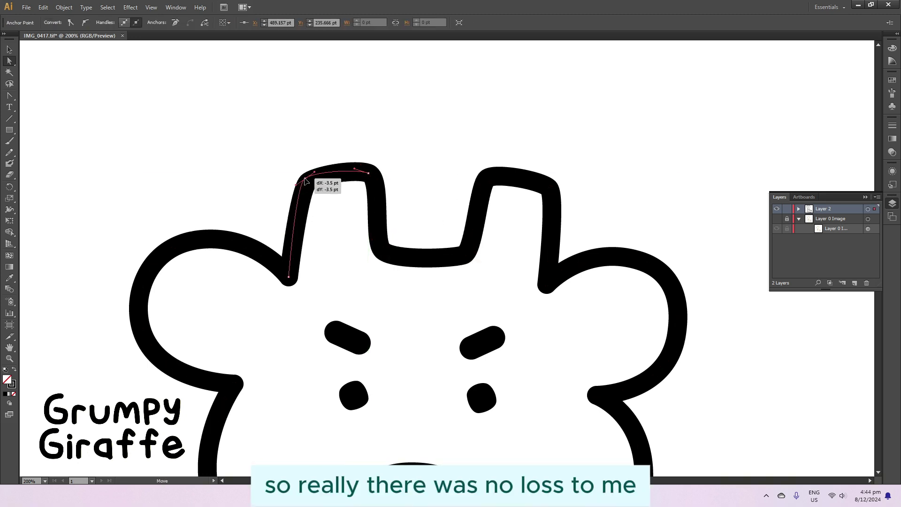
click(519, 263)
click(492, 185)
drag(441, 138, 616, 230)
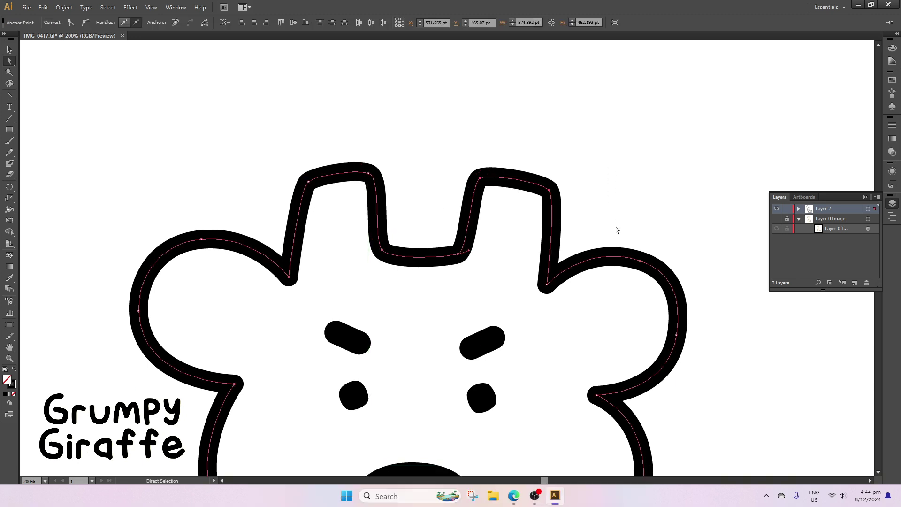
click(447, 196)
Widen the right ear by moving its outer anchors outward into a fuller curve.
scroll(623, 180, down, 3)
drag(617, 190, 696, 296)
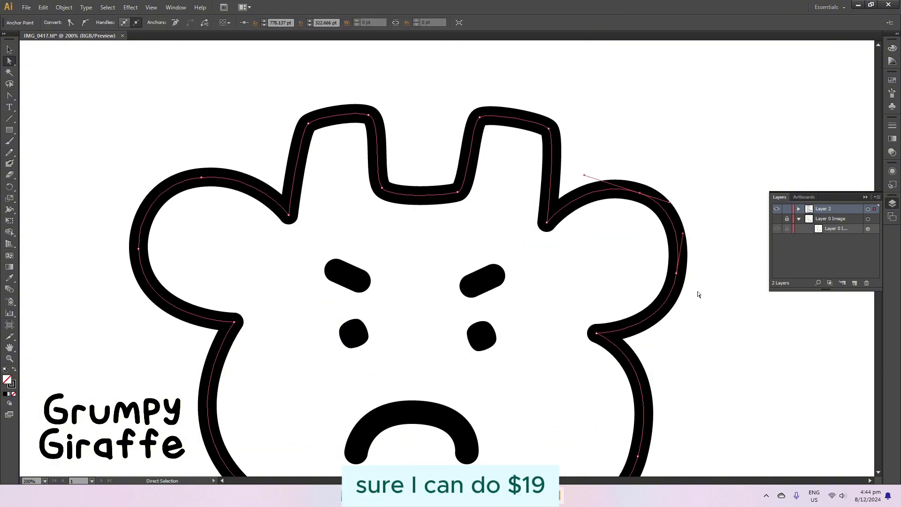
click(729, 291)
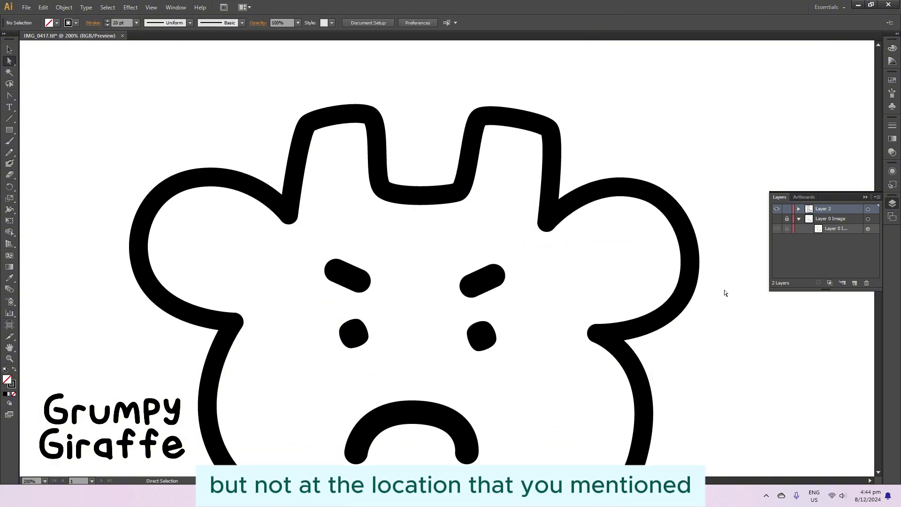
click(693, 251)
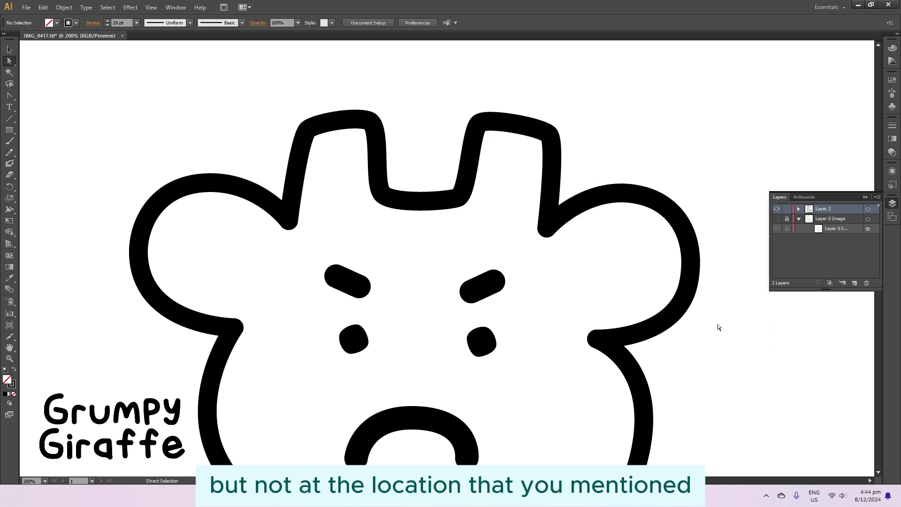
Try to delete an extra anchor near the left end of the chin line.
scroll(718, 326, down, 5)
drag(10, 95, 72, 105)
click(395, 409)
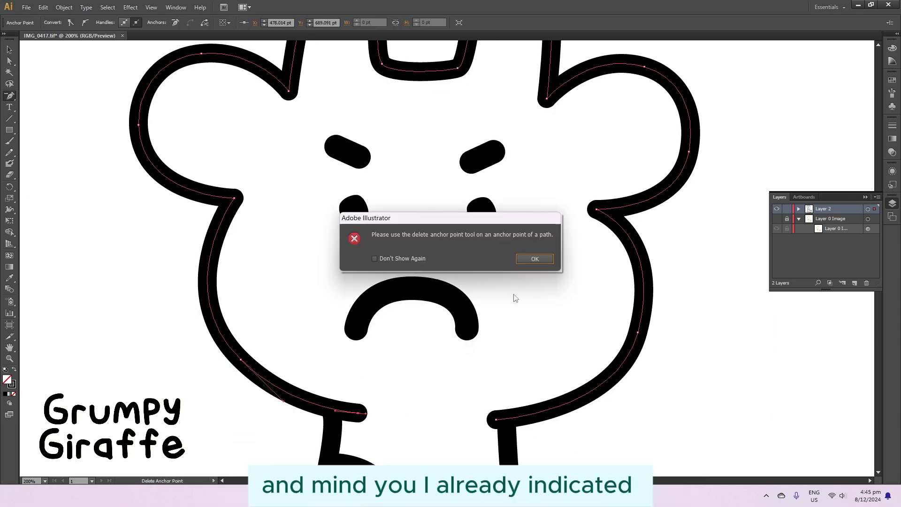
key(Return)
key(a)
scroll(579, 308, down, 10)
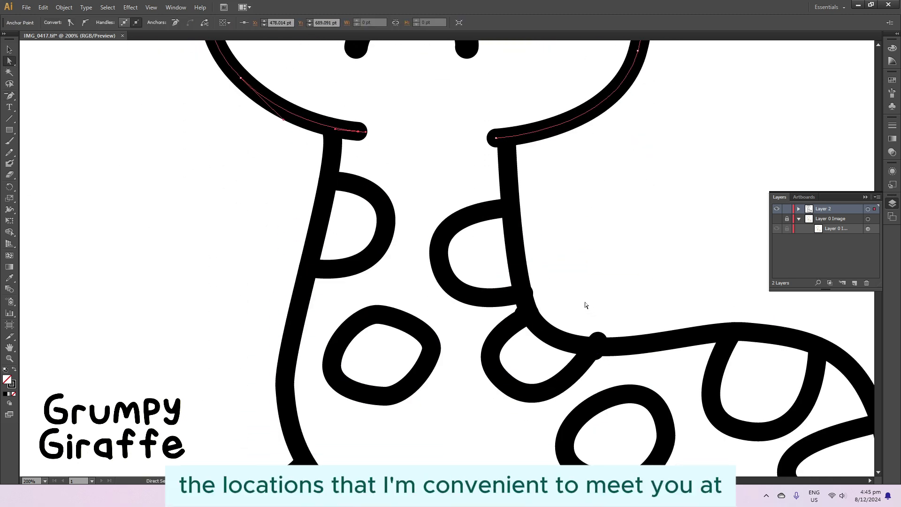
Try to clean up the protruding ends of the half spot at the neck's base by converting its end anchors.
key(minus)
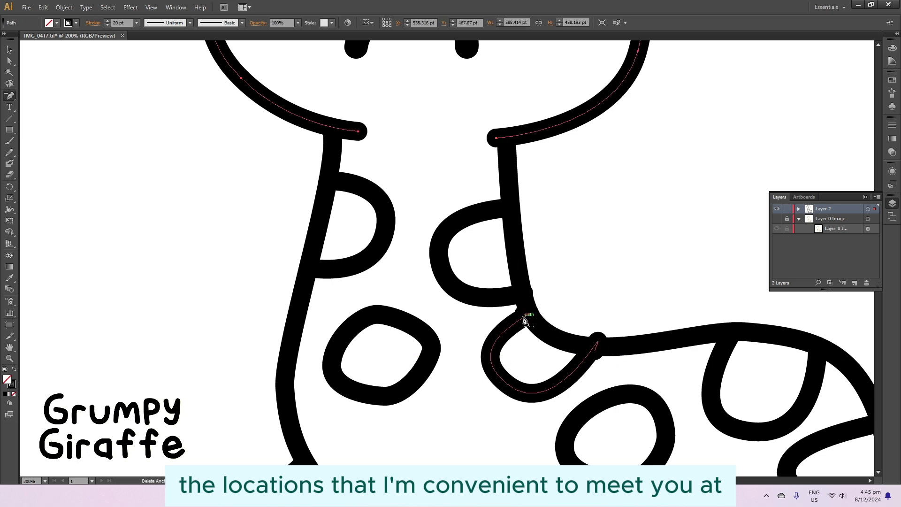
key(v)
click(565, 374)
click(89, 24)
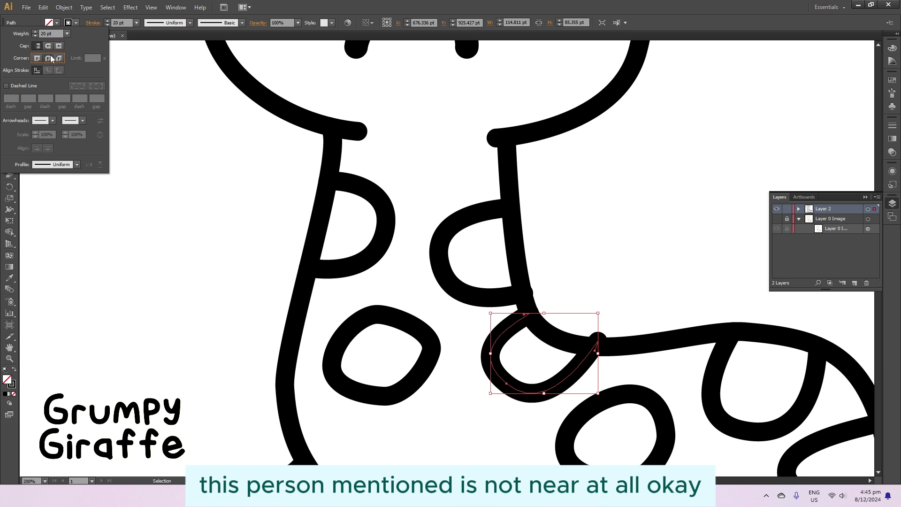
key(minus)
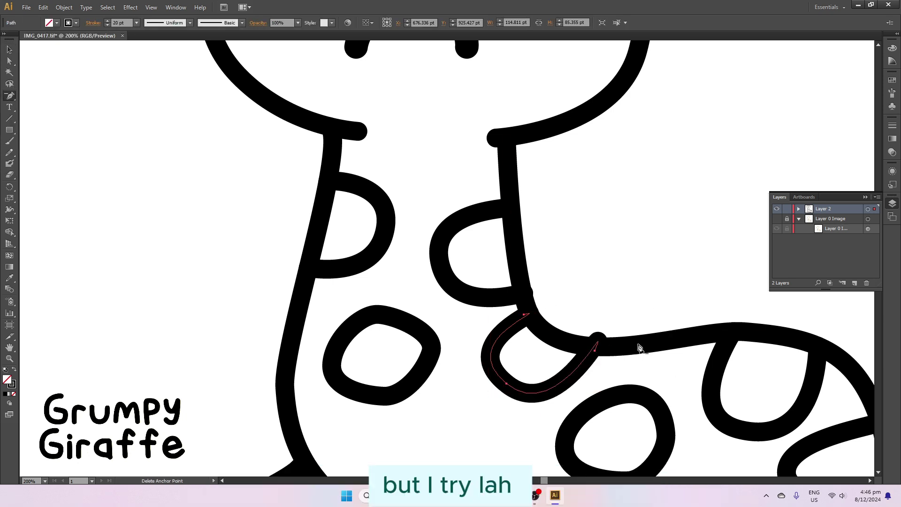
key(shift+c)
click(595, 350)
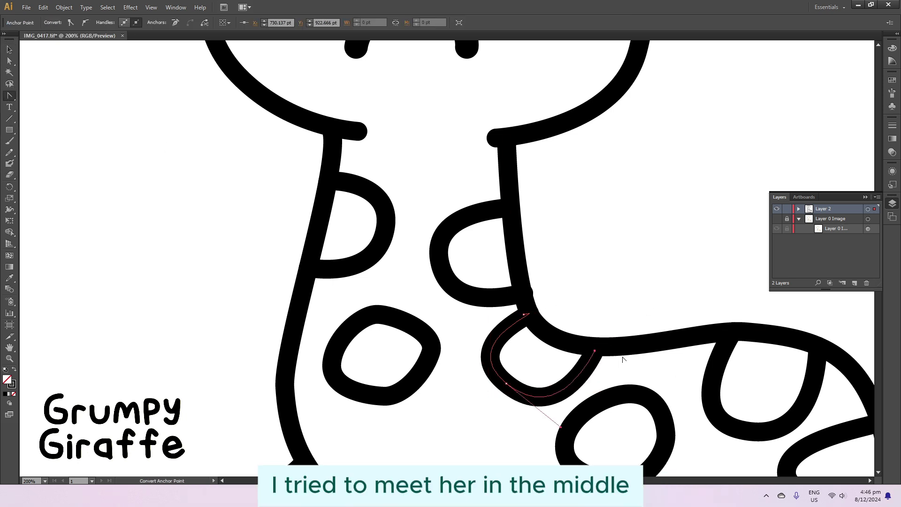
click(529, 316)
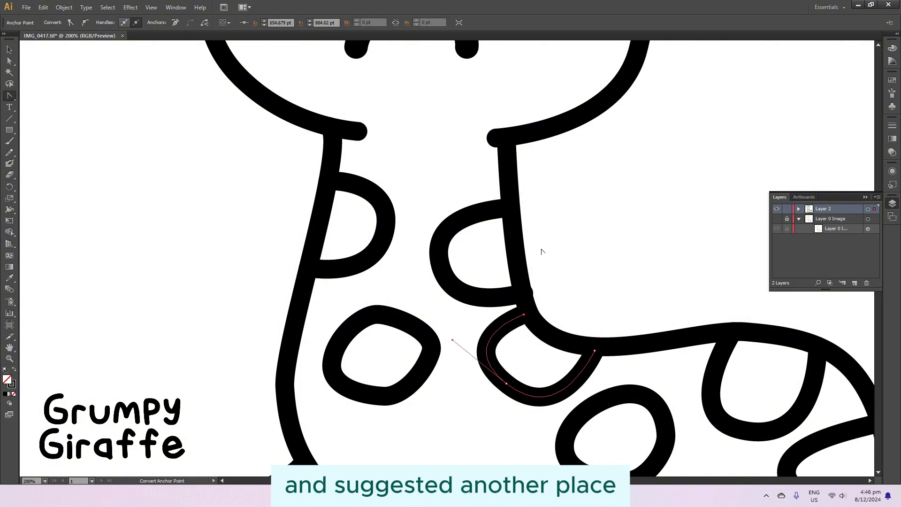
Trim the half spot at the neck's base by adding anchors at the back line and deleting its protruding ends.
key(plus)
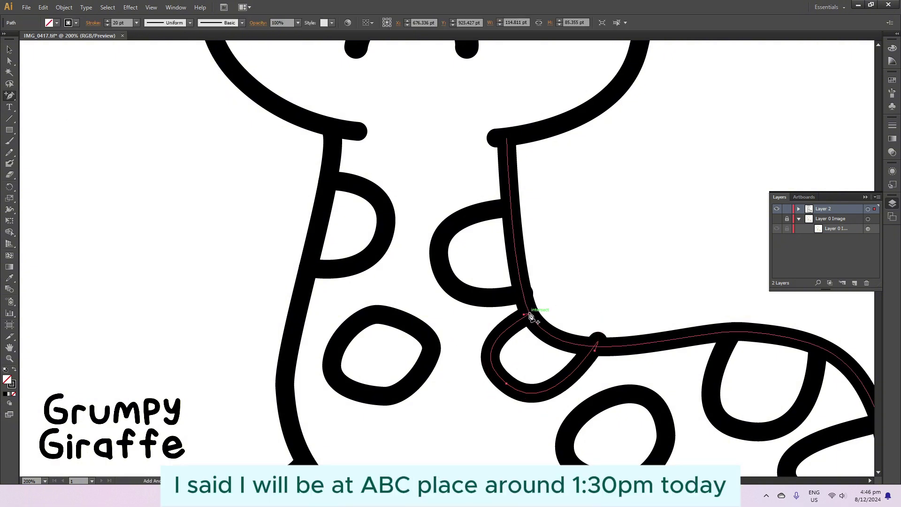
key(minus)
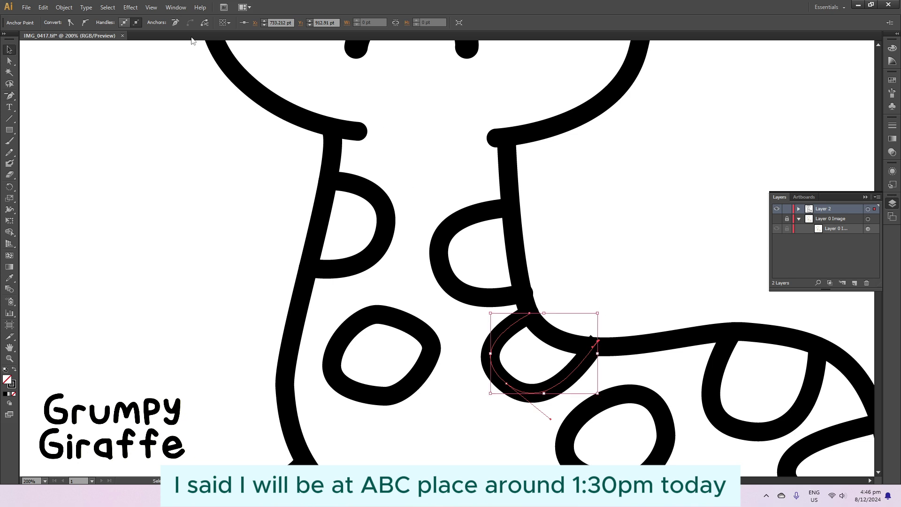
key(v)
key(ctrl+z)
key(ctrl+z)
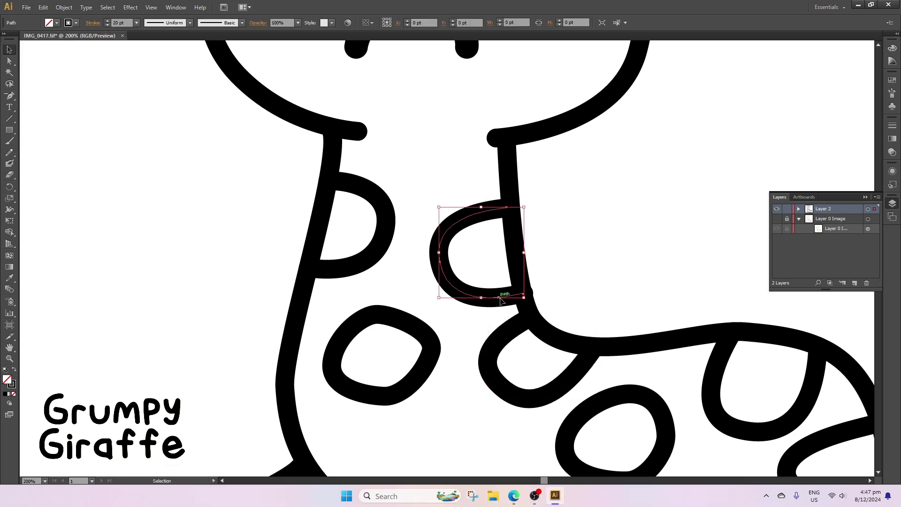
Add anchors where the belly line crosses the second leg and delete the segment running through that leg.
scroll(621, 216, down, 5)
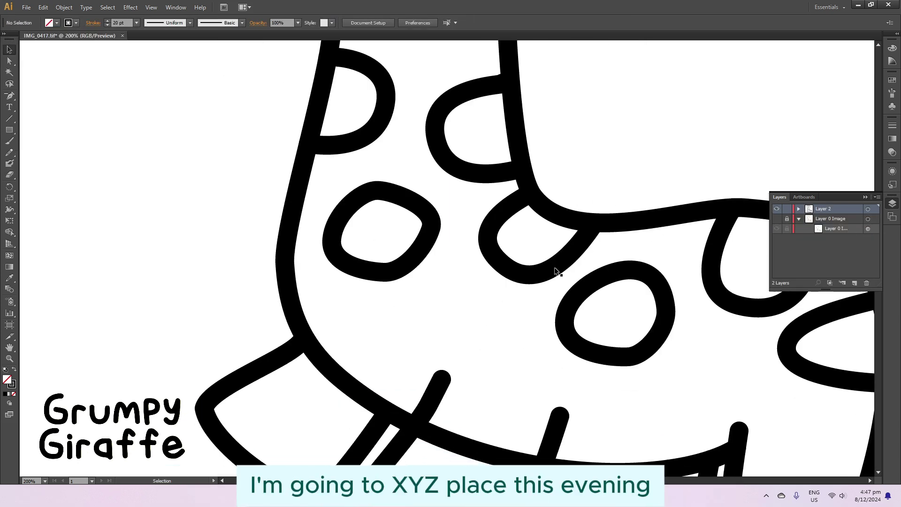
click(414, 318)
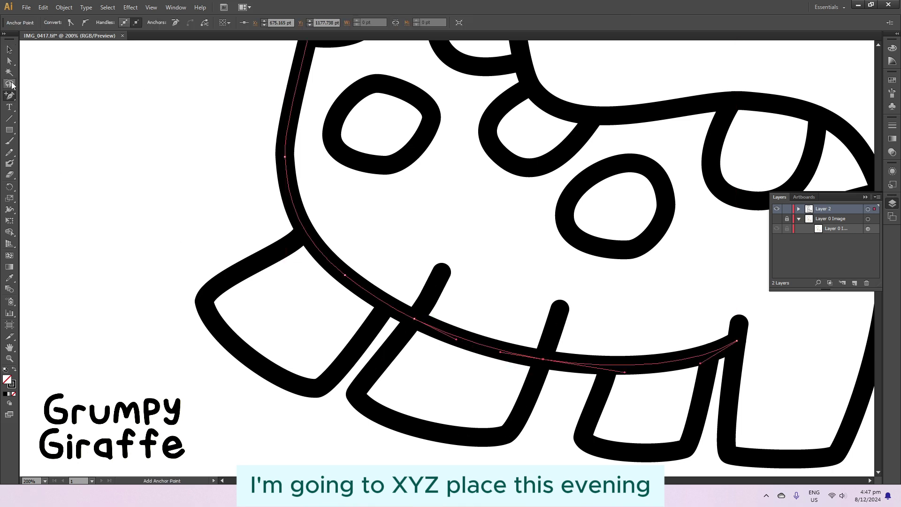
key(a)
click(483, 347)
key(Delete)
key(ctrl+z)
click(687, 316)
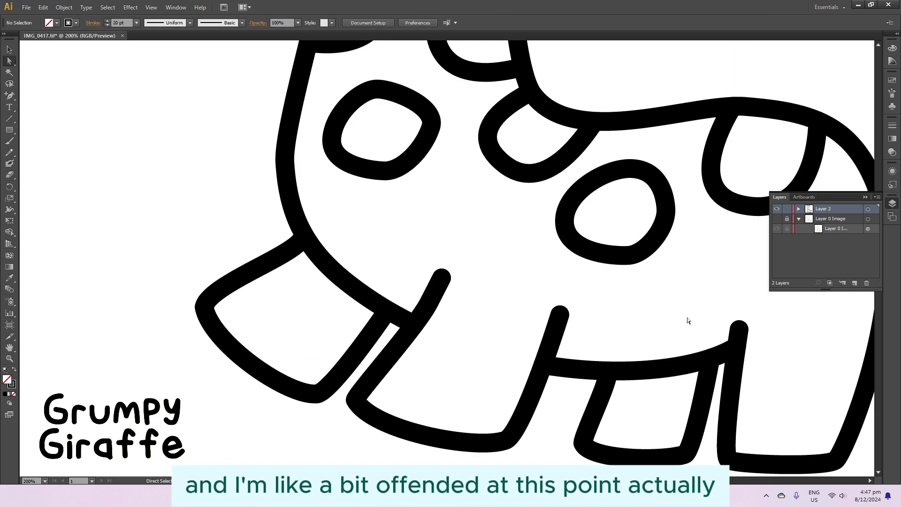
Trim the upper end of the rump spot by adding an anchor on the body outline and deleting the protruding end.
scroll(688, 321, up, 4)
key(ctrl+minus)
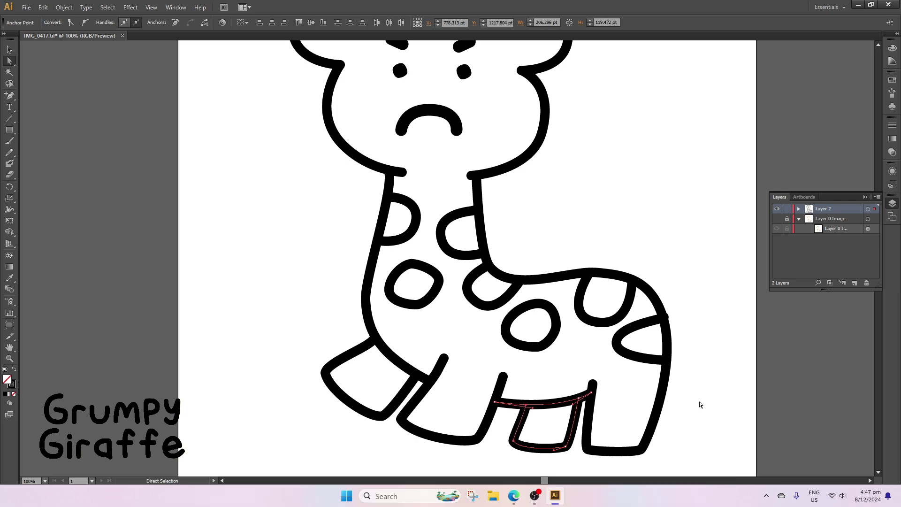
click(666, 317)
key(ctrl+plus)
key(ctrl+plus)
key(ctrl+plus)
scroll(451, 258, down, 2)
scroll(451, 258, right, 5)
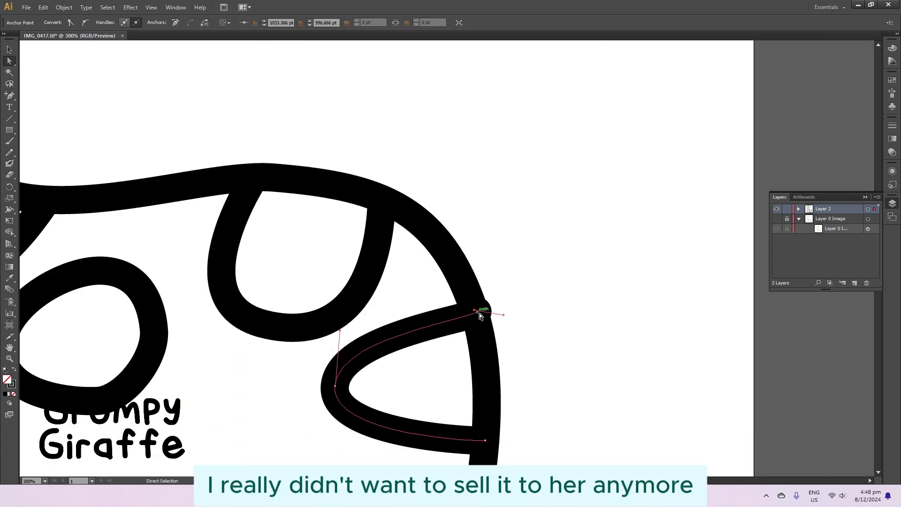
drag(10, 95, 39, 115)
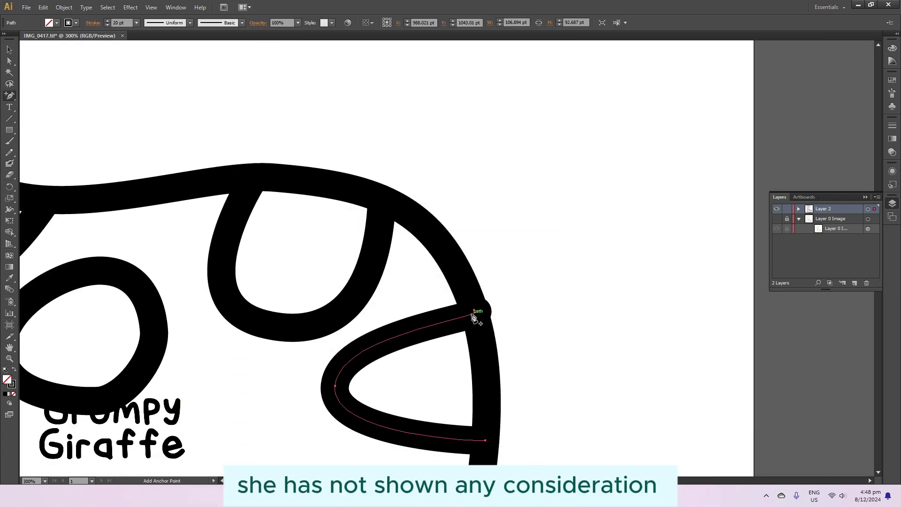
click(475, 312)
click(527, 278)
key(minus)
Deselect the artwork and add a new empty layer above Layer 2.
key(ctrl+minus)
key(ctrl+minus)
key(ctrl+minus)
scroll(382, 280, down, 2)
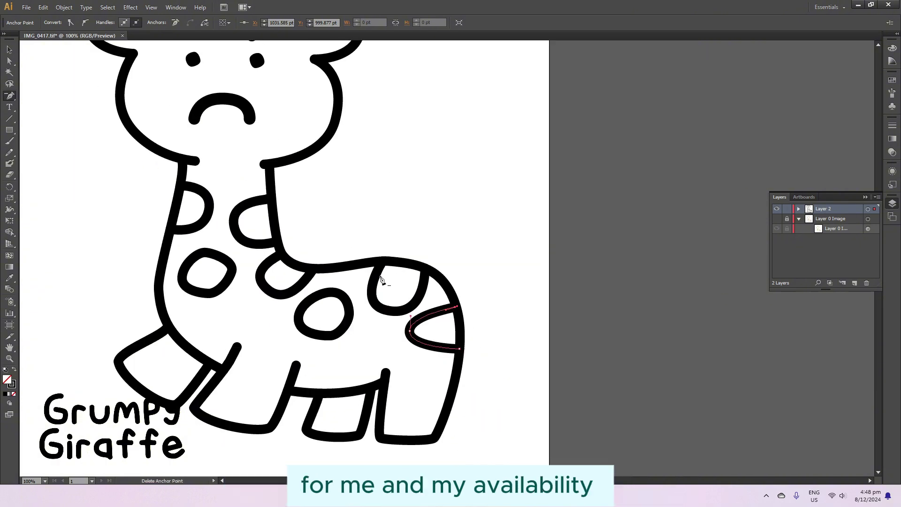
scroll(381, 280, down, 1)
scroll(543, 326, up, 1)
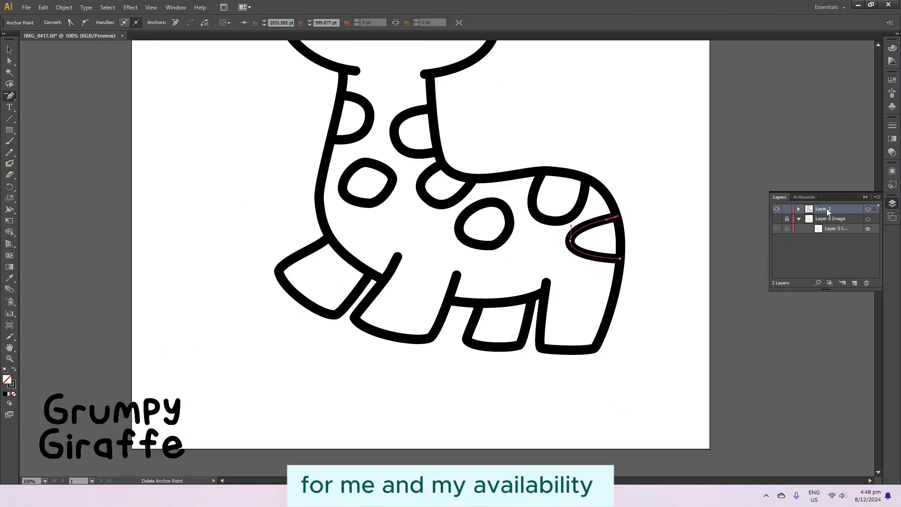
scroll(640, 404, up, 1)
key(ctrl+plus)
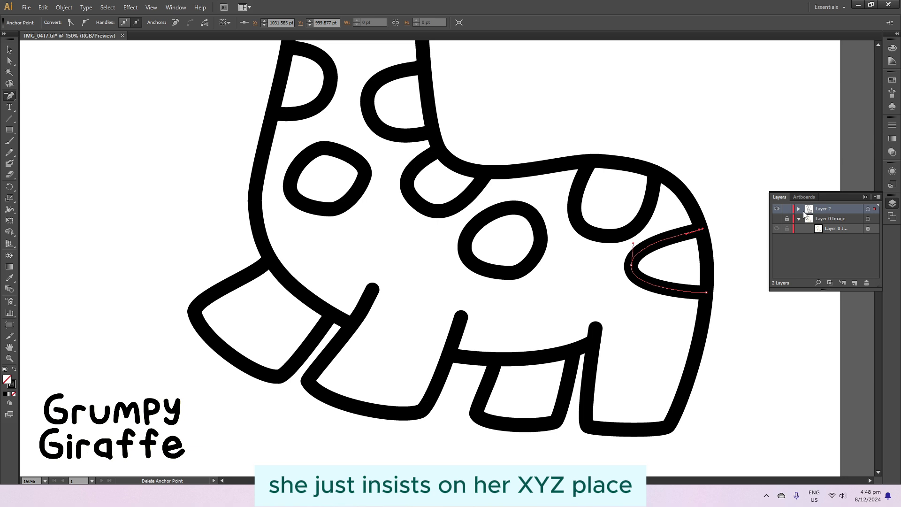
key(v)
key(ctrl+shift+a)
click(854, 283)
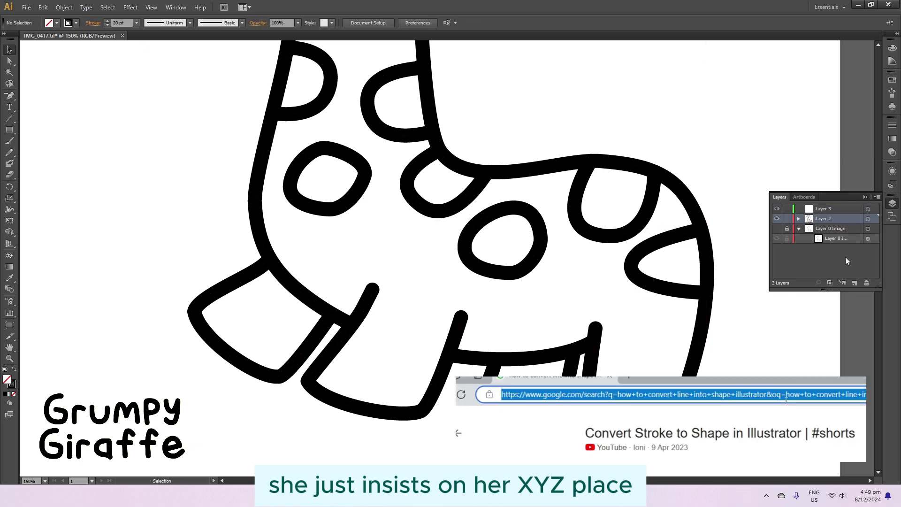
Duplicate Layer 2 and hide the original layer so that only the copy is shown.
click(26, 7)
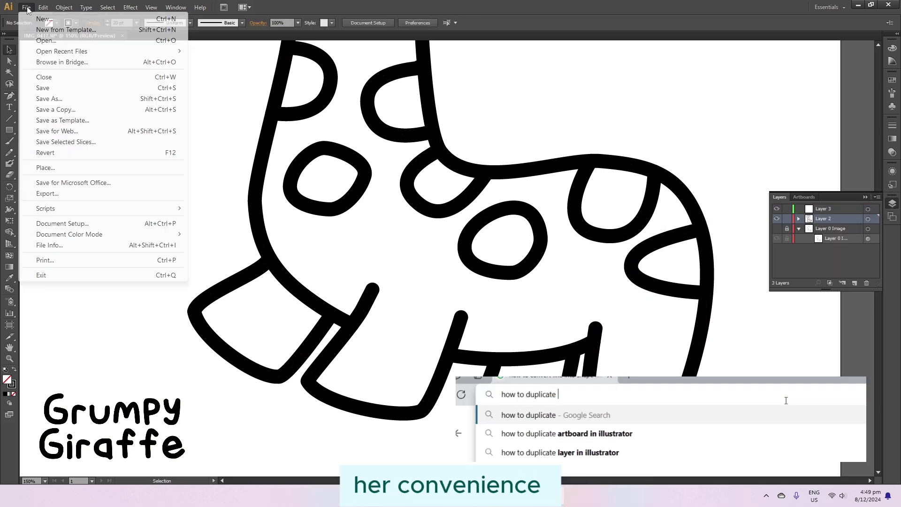
mouse_move(65, 7)
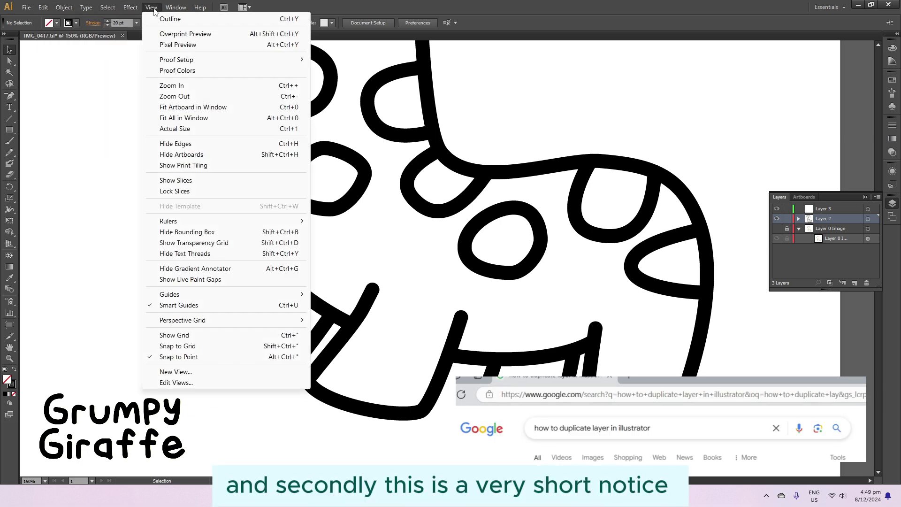
click(876, 197)
click(866, 231)
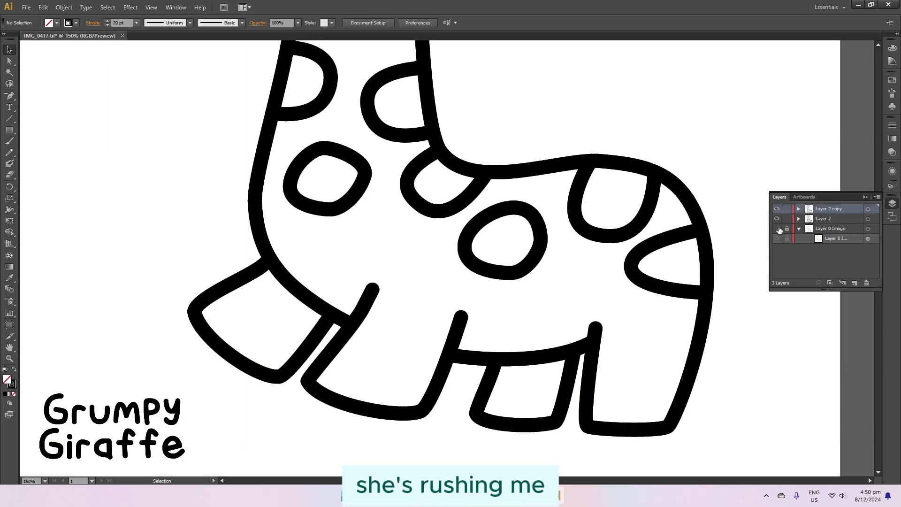
click(877, 198)
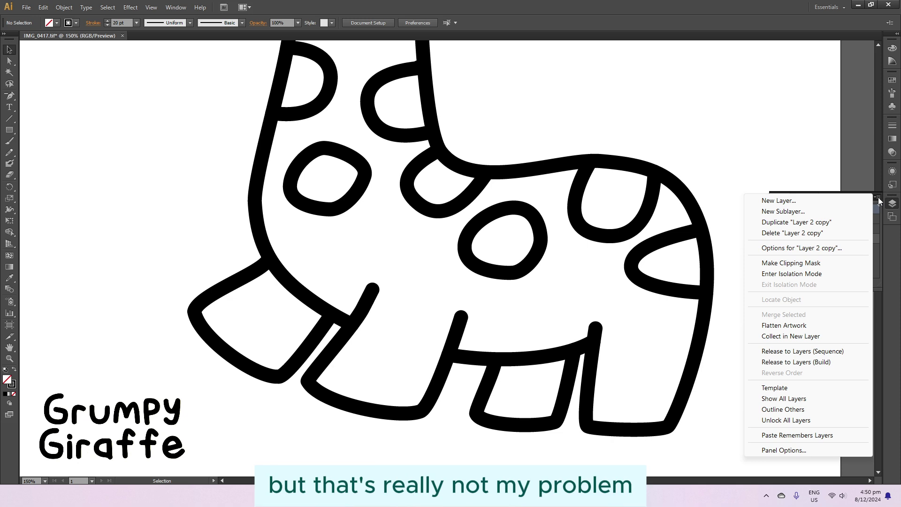
click(878, 199)
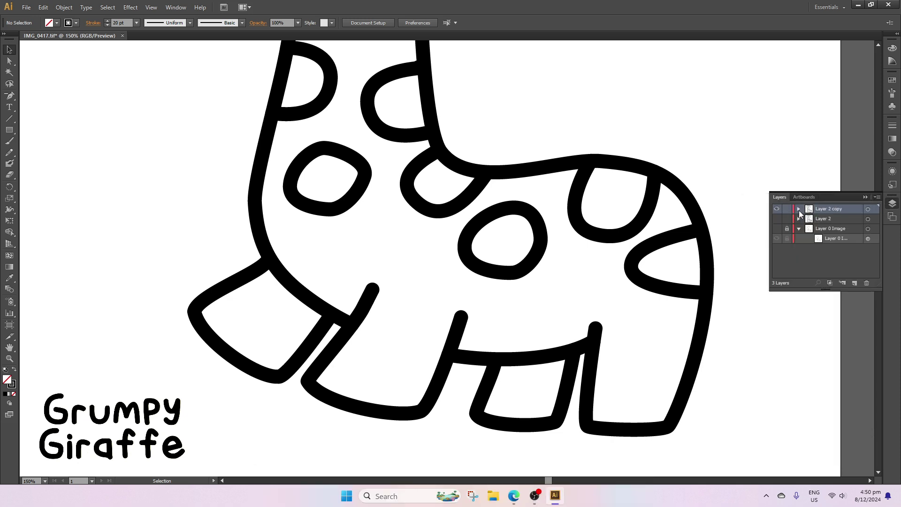
Try turning the Layer 2 copy into a template layer, and switch it back to a normal layer.
click(877, 198)
click(815, 387)
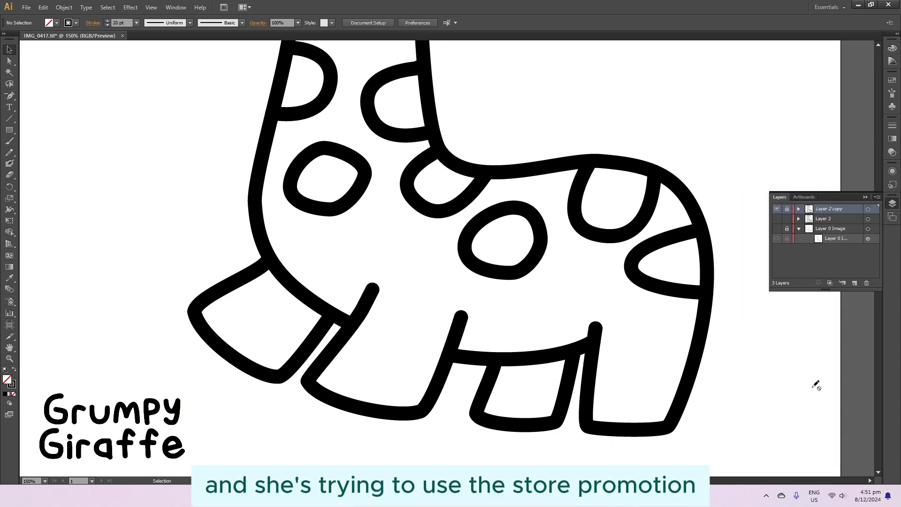
click(877, 198)
click(816, 386)
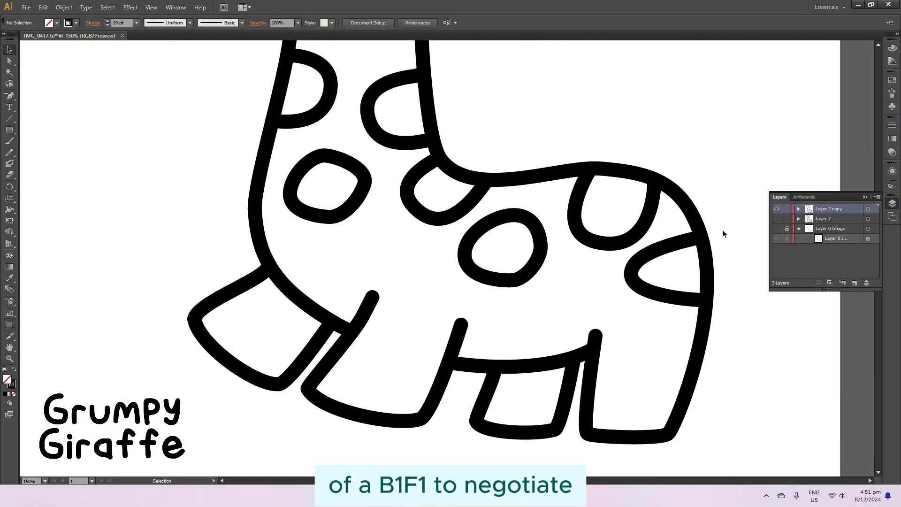
Convert the upper left end anchor of the third leg into a corner point.
scroll(722, 229, up, 8)
key(a)
click(330, 140)
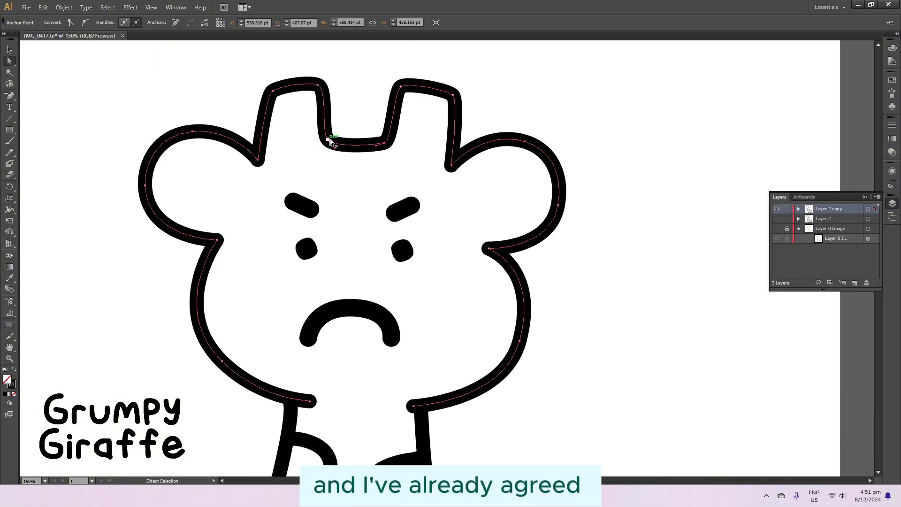
scroll(415, 228, down, 6)
scroll(414, 229, down, 5)
click(494, 306)
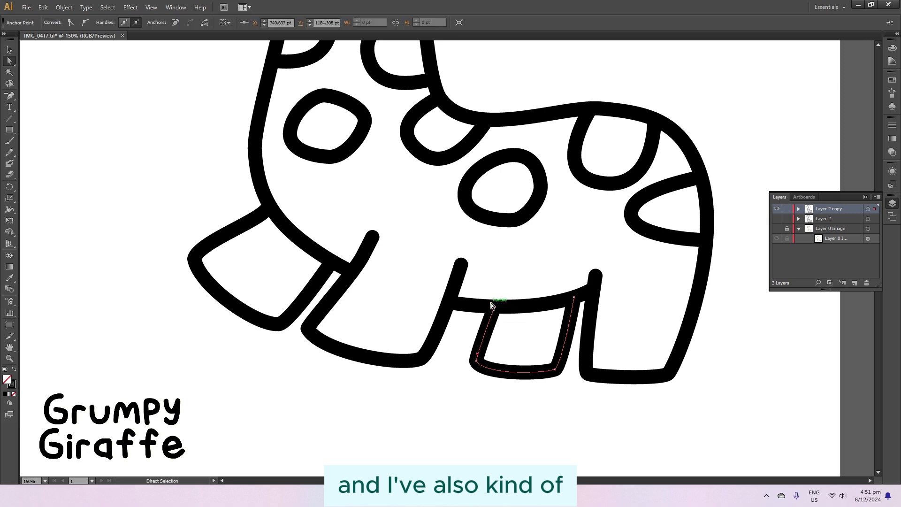
key(shift+c)
click(495, 306)
key(Return)
Try to convert the end anchor where the first leg meets the belly line.
click(360, 234)
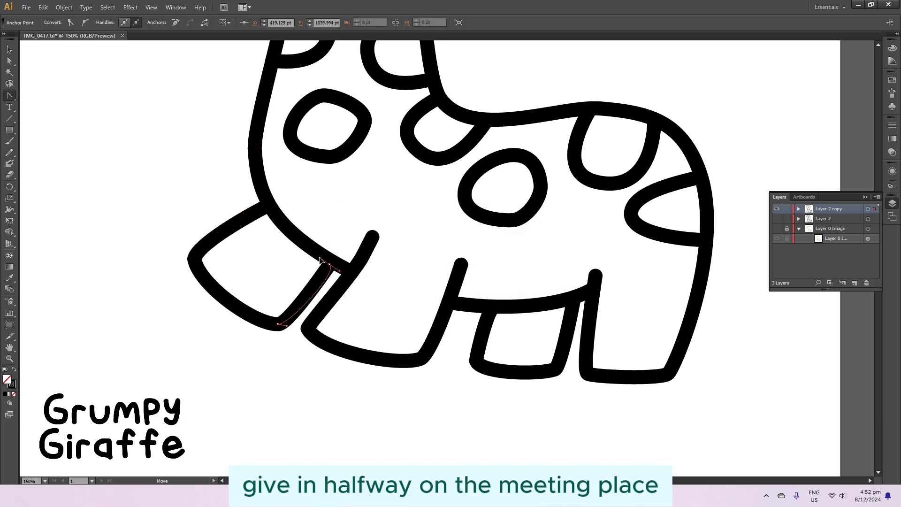
click(319, 260)
key(Return)
scroll(710, 336, up, 2)
key(ctrl+z)
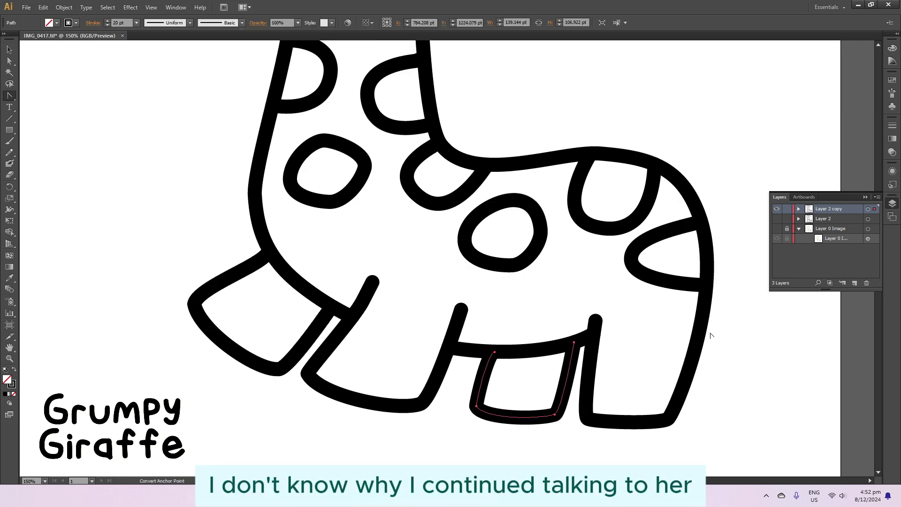
Replace the second leg's outline with a copy of the rear leg placed under the chest.
click(650, 376)
drag(595, 333, 56, 271)
key(ctrl+z)
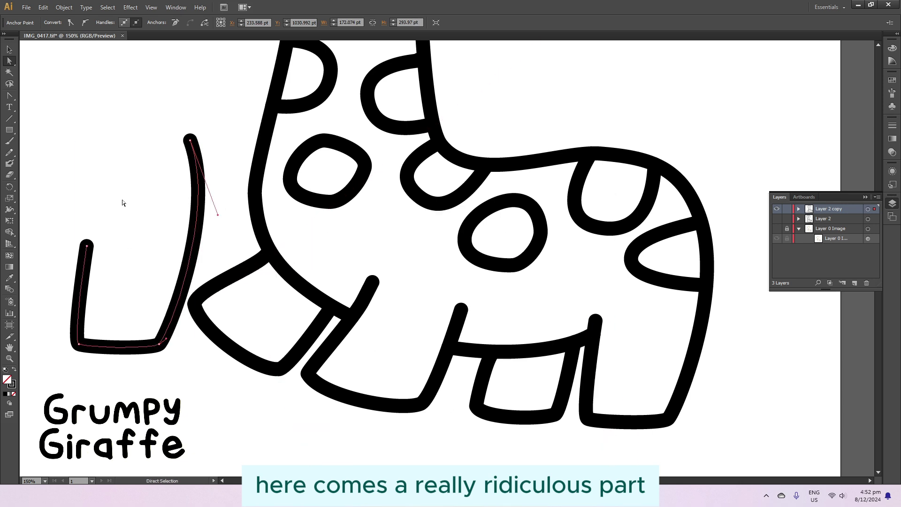
drag(186, 289, 570, 368)
drag(304, 334, 449, 366)
drag(459, 314, 463, 317)
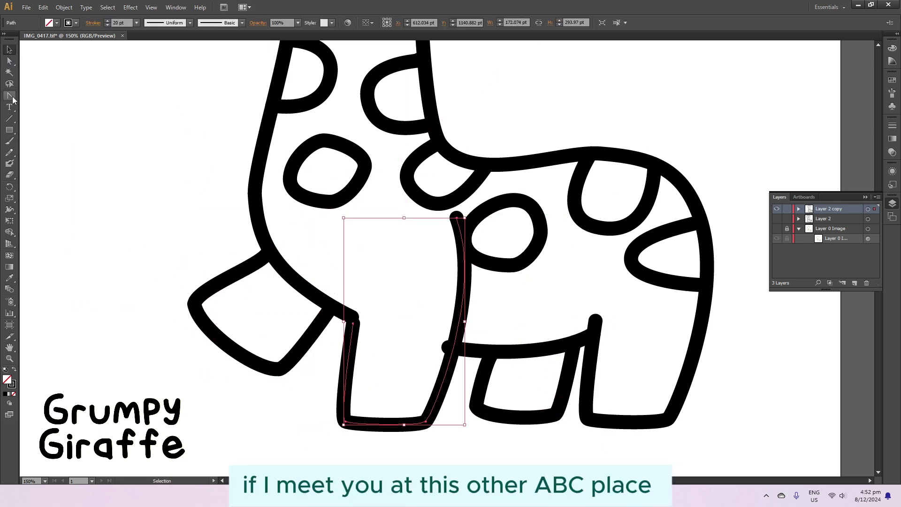
Shorten the new leg's right edge, extend its left edge upward and shift the leg slightly up.
drag(9, 95, 51, 104)
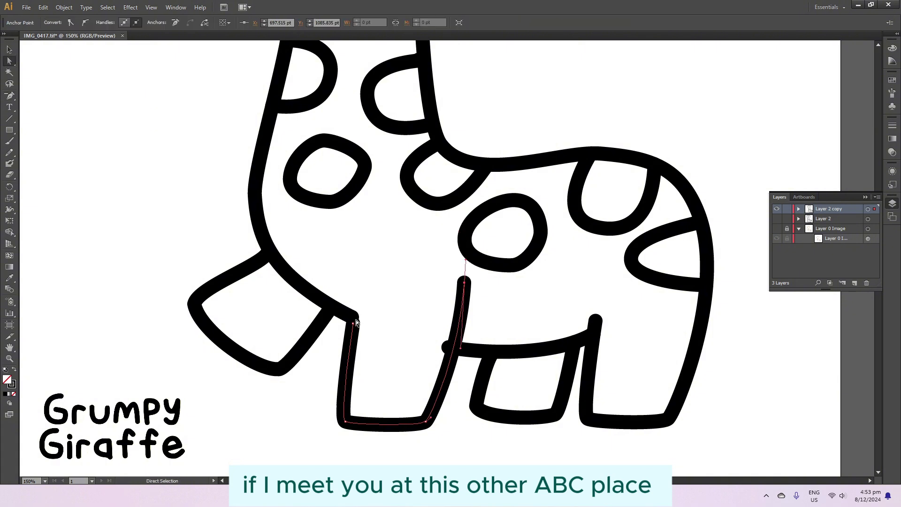
key(v)
drag(444, 379, 446, 370)
key(ctrl+shift+a)
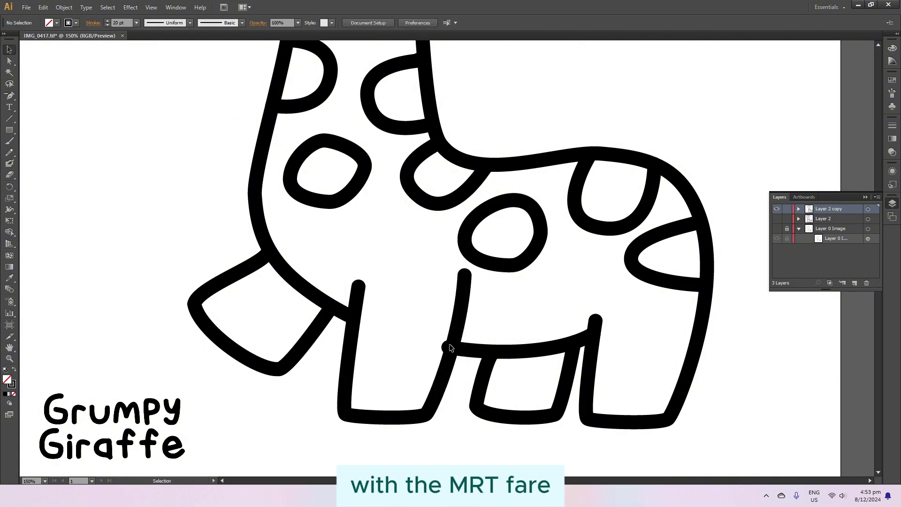
Delete the extra anchor protruding at the belly line's left end, where it meets the new second leg.
click(500, 314)
key(-)
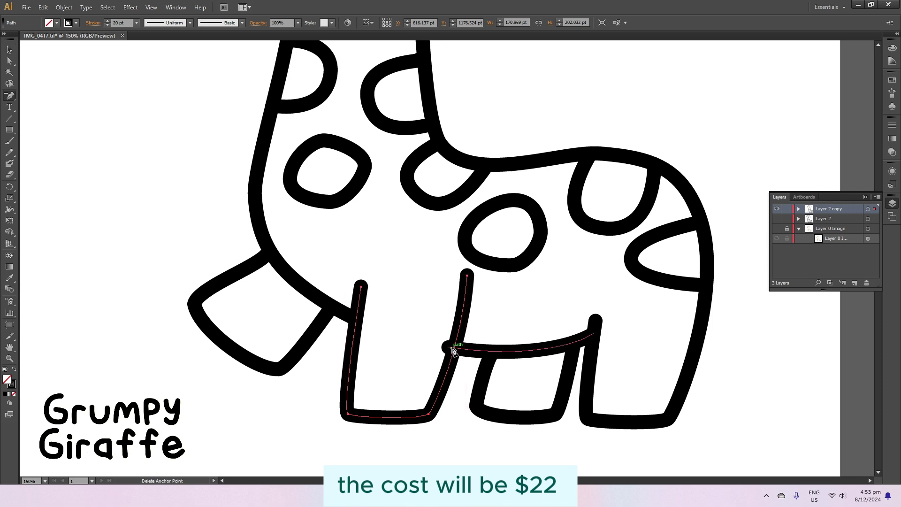
click(452, 346)
click(535, 259)
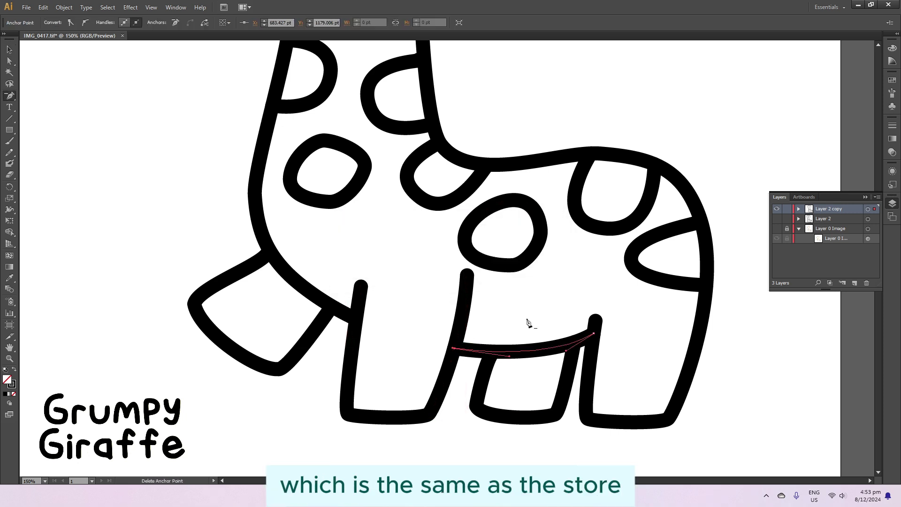
Shorten both upper ends of the front leg's outline by adding anchors lower down and deleting the original end anchors.
key(plus)
click(464, 299)
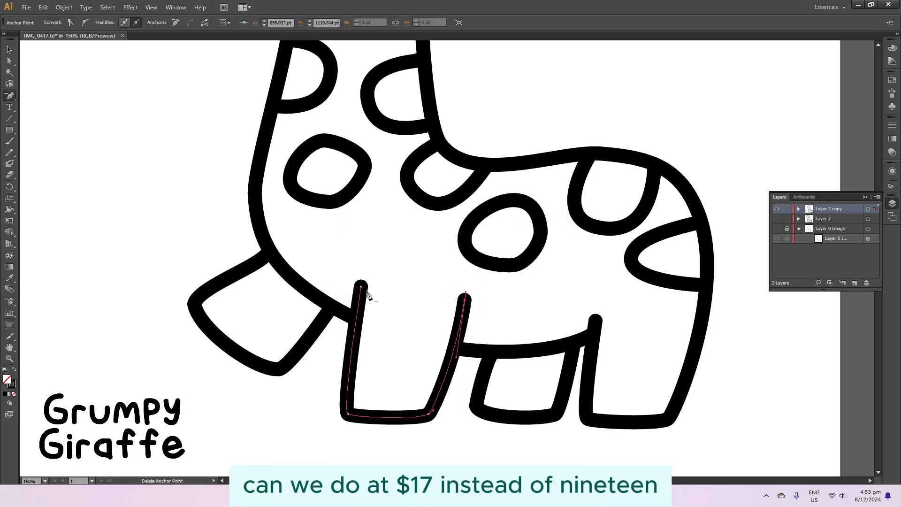
click(648, 349)
scroll(648, 349, up, 1)
key(minus)
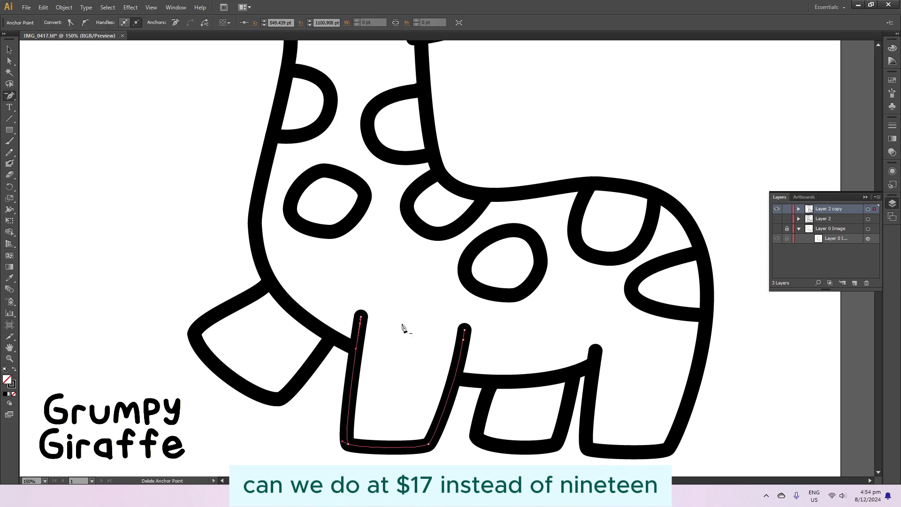
click(464, 330)
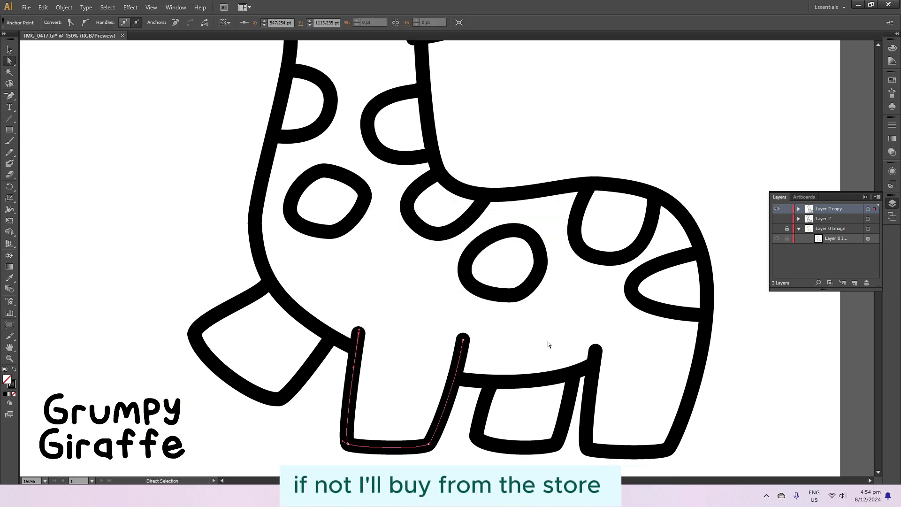
Replace the middle leg under the belly with a copy of the front leg's outline.
scroll(556, 333, up, 1)
scroll(555, 334, down, 1)
key(v)
key(ctrl+c)
key(ctrl+v)
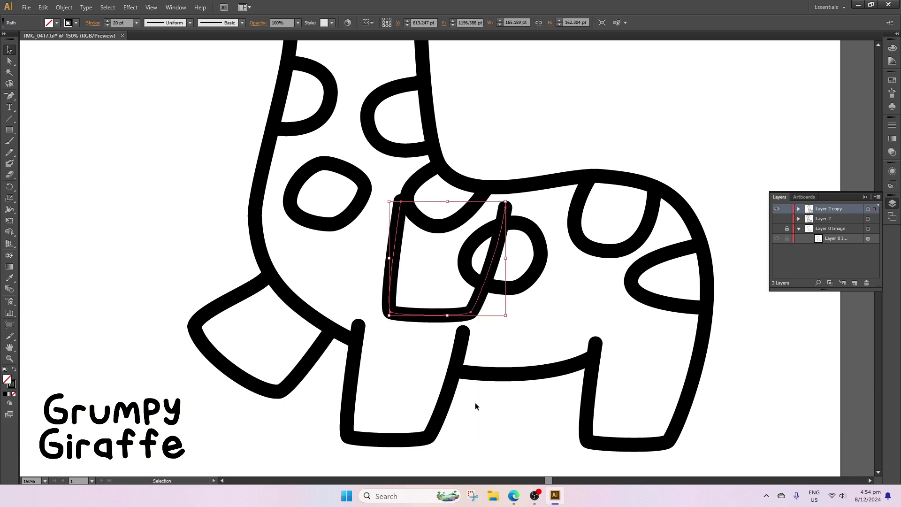
drag(464, 312, 553, 441)
key(a)
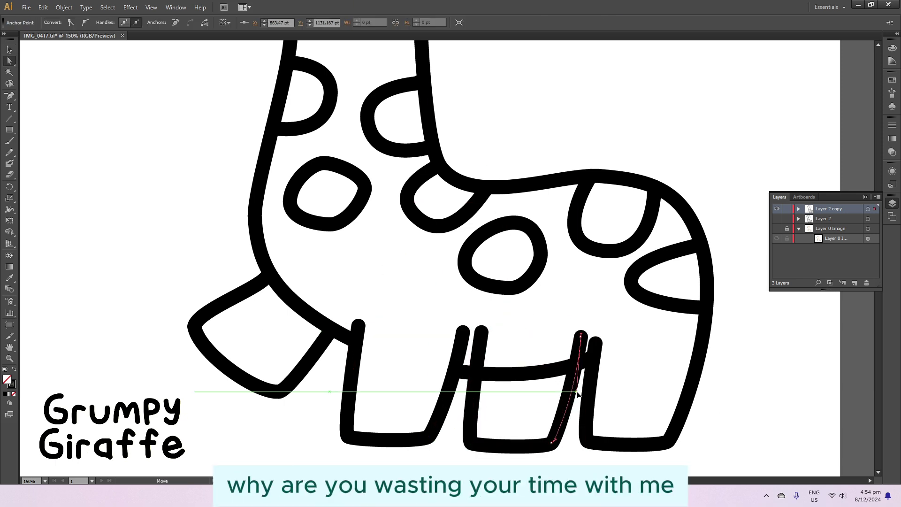
Shorten the copied middle leg's two sides so their upper ends meet the belly line.
drag(482, 340, 481, 335)
key(v)
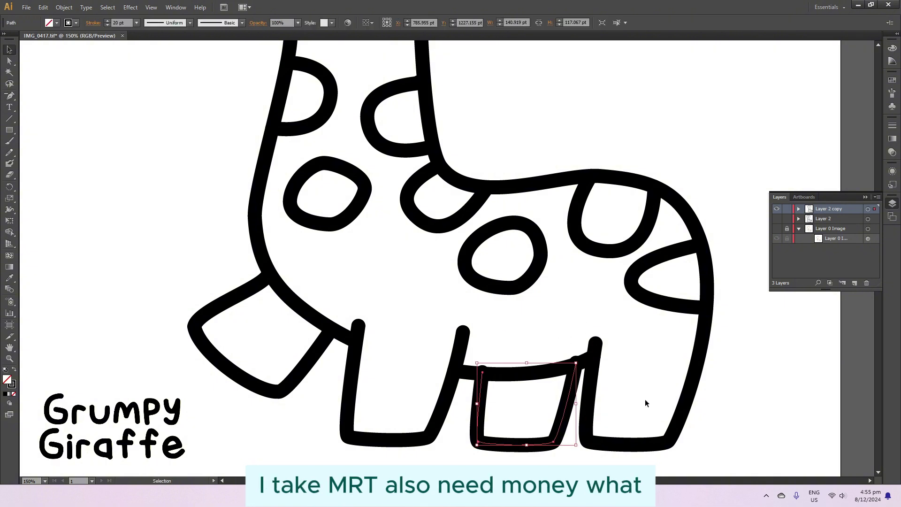
click(484, 358)
key(v)
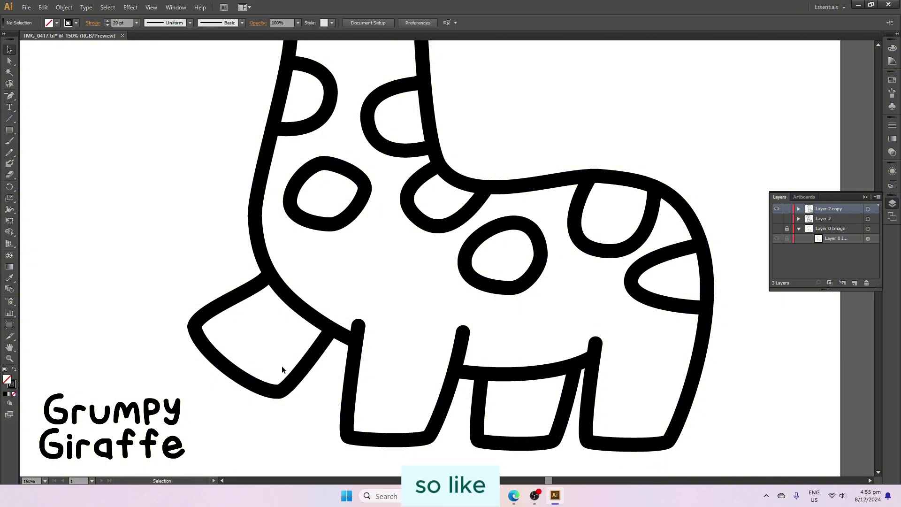
Reshape the raised foreleg by moving its corner anchors and straightening its sides into a shorter, boxier limb.
scroll(522, 339, up, 2)
scroll(523, 339, down, 2)
drag(427, 301, 141, 304)
drag(141, 300, 286, 357)
drag(312, 312, 263, 301)
double_click(221, 357)
double_click(153, 280)
drag(244, 357, 252, 363)
click(100, 312)
click(211, 338)
Set the stroke weight of the mouth and eyebrows to 20 pt.
click(534, 380)
scroll(534, 380, up, 1)
key(ctrl+minus)
key(ctrl+minus)
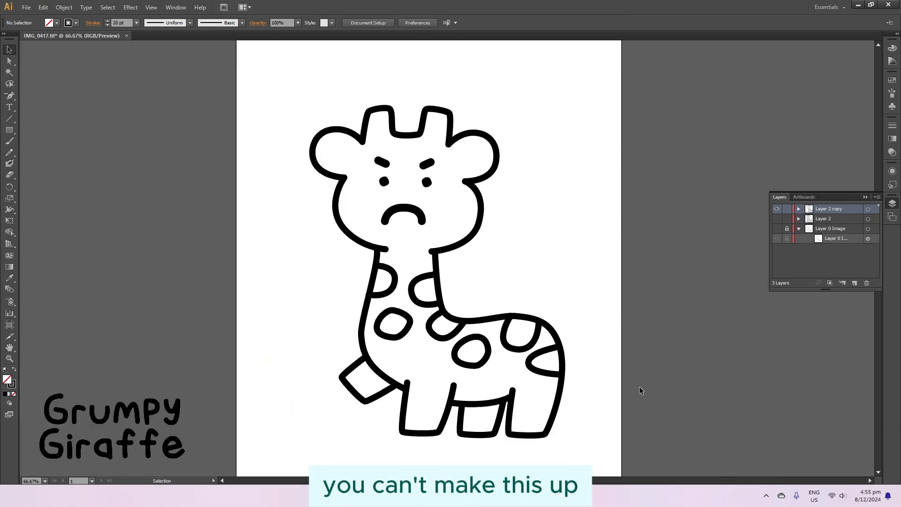
click(404, 209)
text(0)
key(Return)
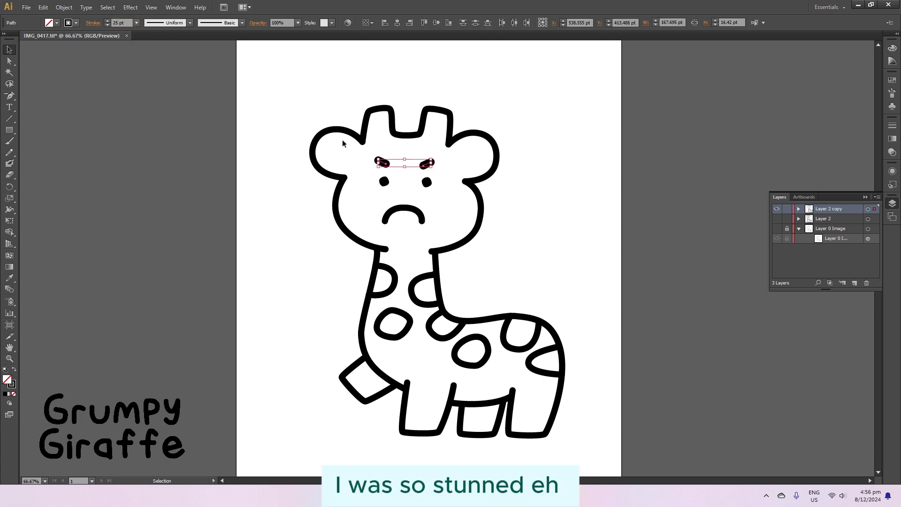
Round the frowning mouth evenly by extending the horizontal handles of its top anchor.
click(624, 229)
key(ctrl+plus)
key(ctrl+plus)
key(ctrl+plus)
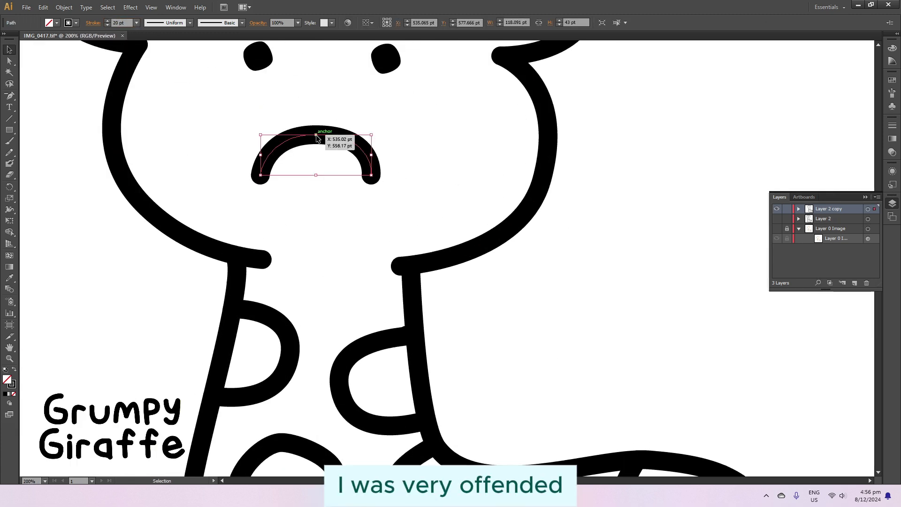
click(318, 136)
scroll(372, 227, up, 3)
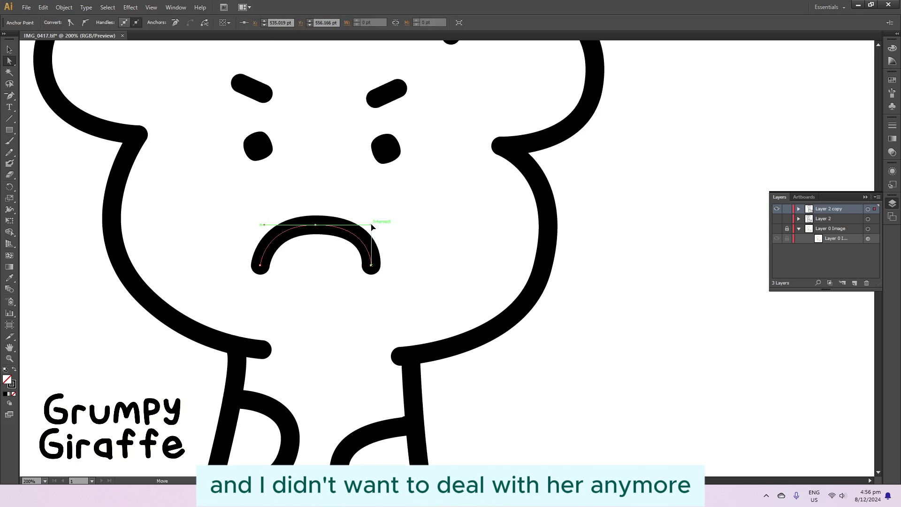
click(460, 235)
Move the belly line between the front and rear legs slightly down.
key(ctrl+minus)
key(ctrl+minus)
key(ctrl+minus)
scroll(577, 406, up, 1)
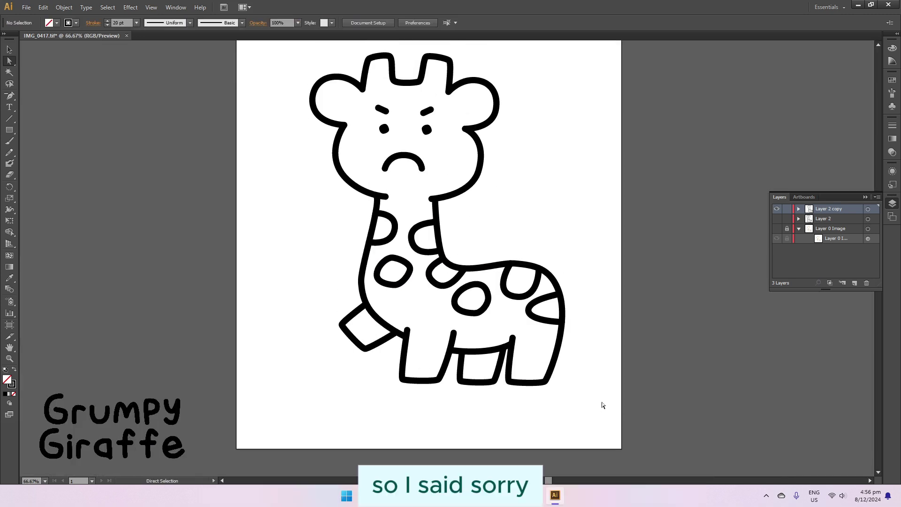
scroll(578, 230, up, 2)
scroll(516, 282, down, 1)
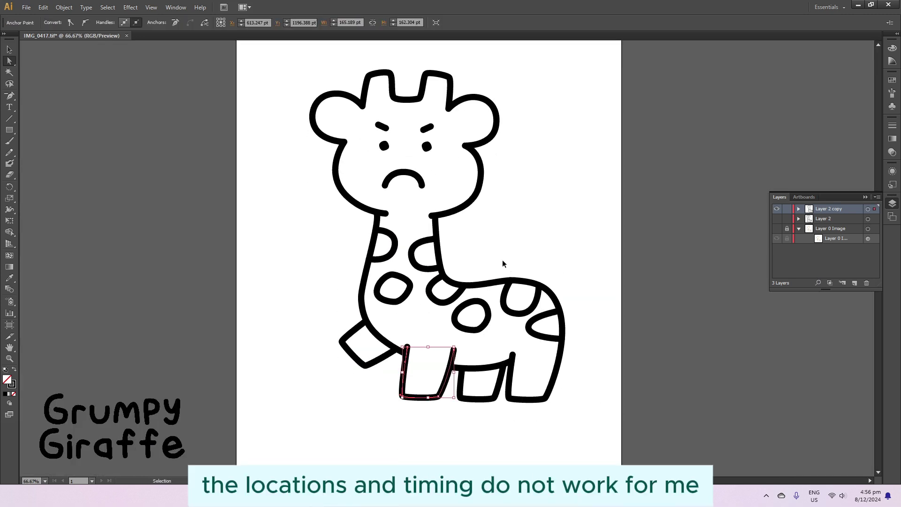
key(ctrl+plus)
key(ctrl+plus)
scroll(497, 282, down, 2)
click(498, 347)
key(v)
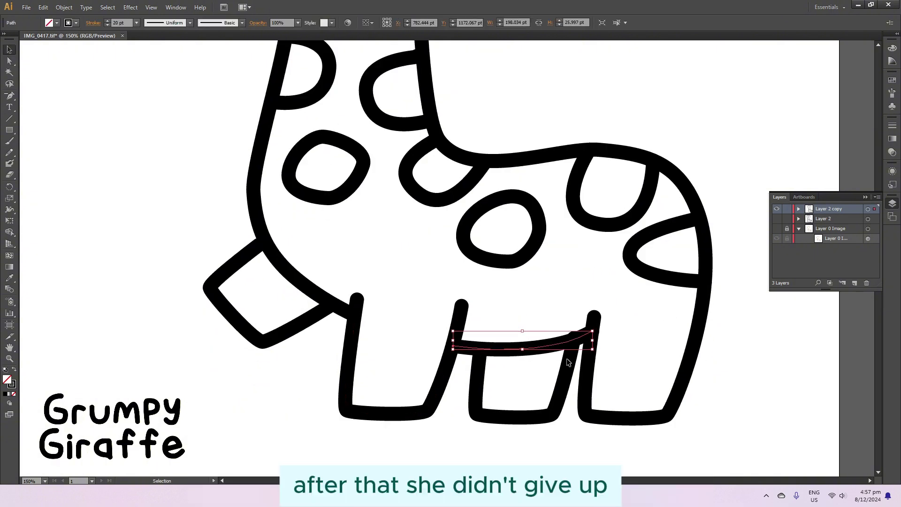
scroll(337, 270, up, 3)
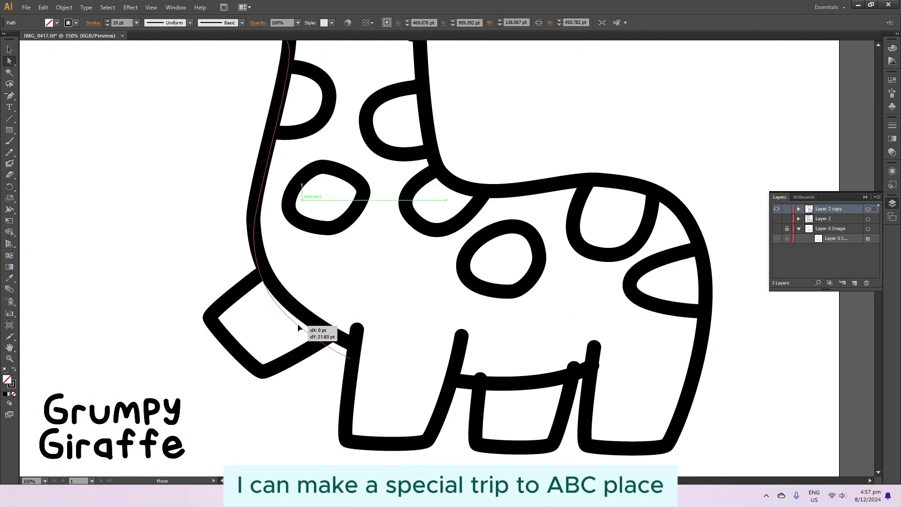
Lower the chest end of the neck line where it meets the front leg and refit its curve along the neck spots.
key(a)
click(276, 149)
drag(288, 381, 289, 383)
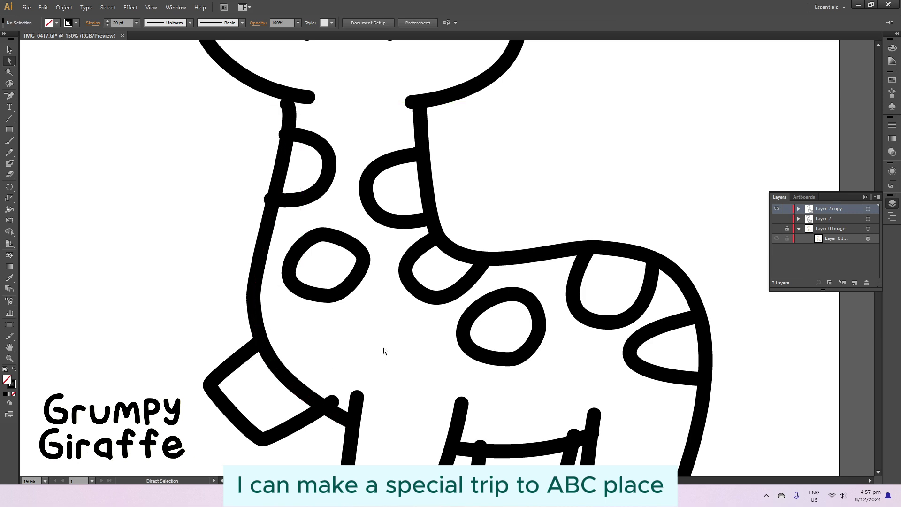
click(285, 97)
scroll(287, 100, up, 1)
scroll(388, 352, down, 4)
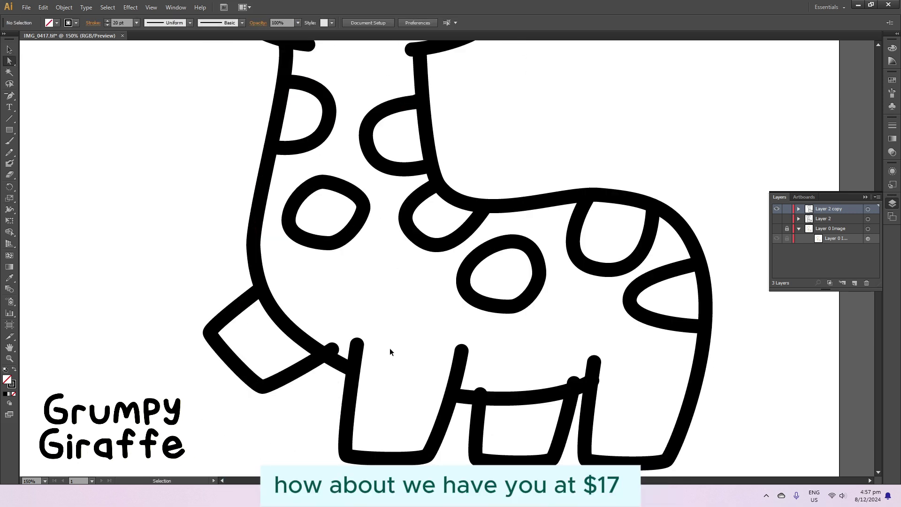
scroll(502, 297, down, 2)
scroll(472, 313, down, 3)
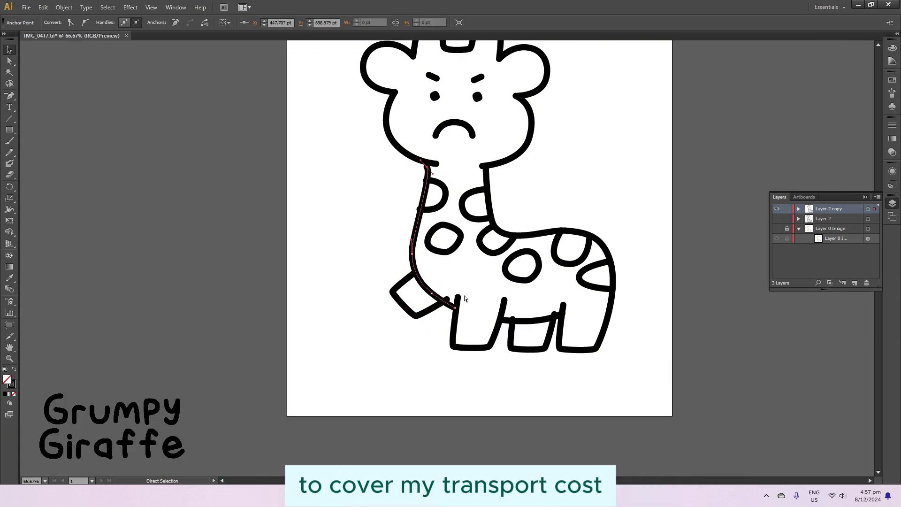
Pull the protruding upper ends of the raised foreleg and the middle leg onto the chest and belly lines.
click(462, 300)
scroll(462, 300, up, 4)
key(a)
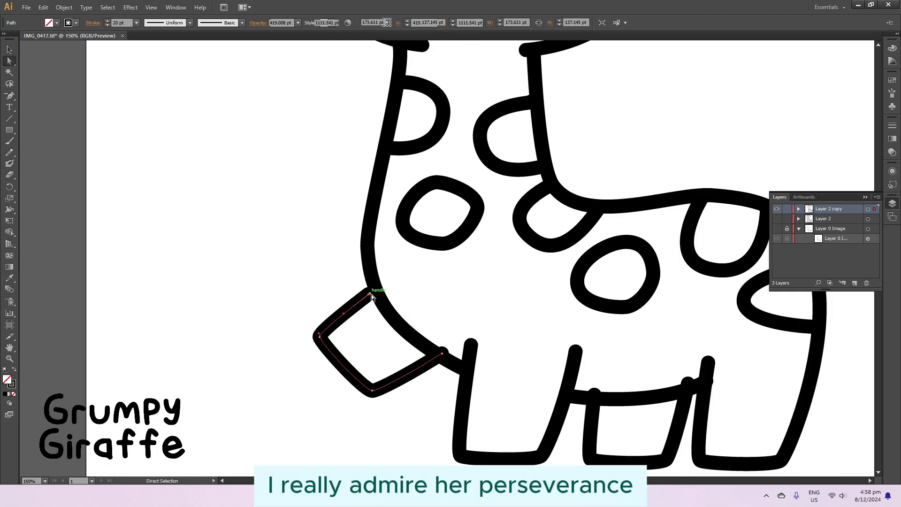
drag(368, 297, 376, 290)
drag(594, 392, 597, 396)
drag(687, 383, 690, 388)
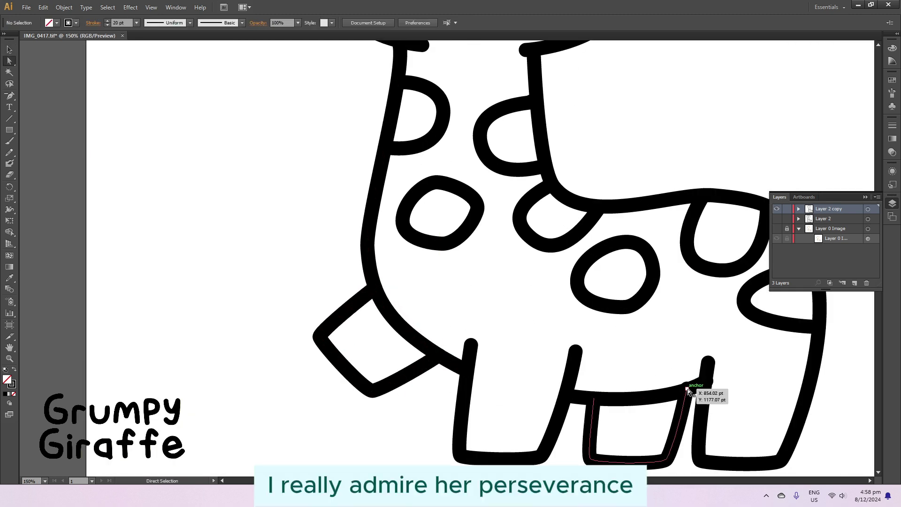
Undo the reshaping of the front leg's lower corner and shift that leg slightly left.
click(761, 376)
scroll(654, 352, down, 4)
scroll(533, 287, up, 2)
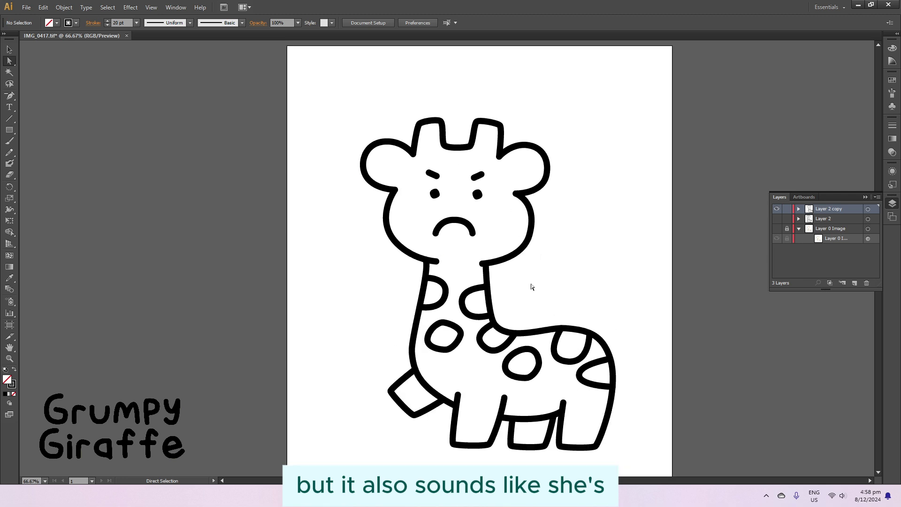
scroll(491, 209, down, 2)
key(ctrl+z)
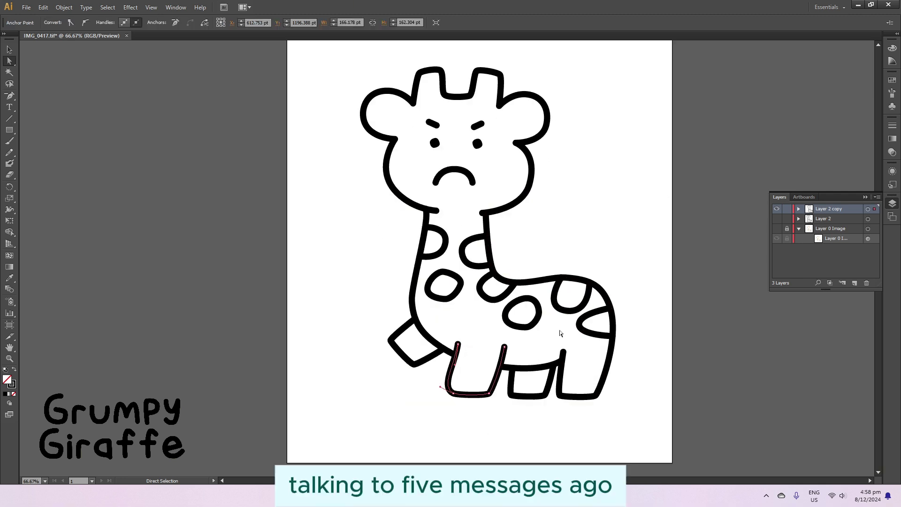
key(ctrl+z)
key(ctrl+z)
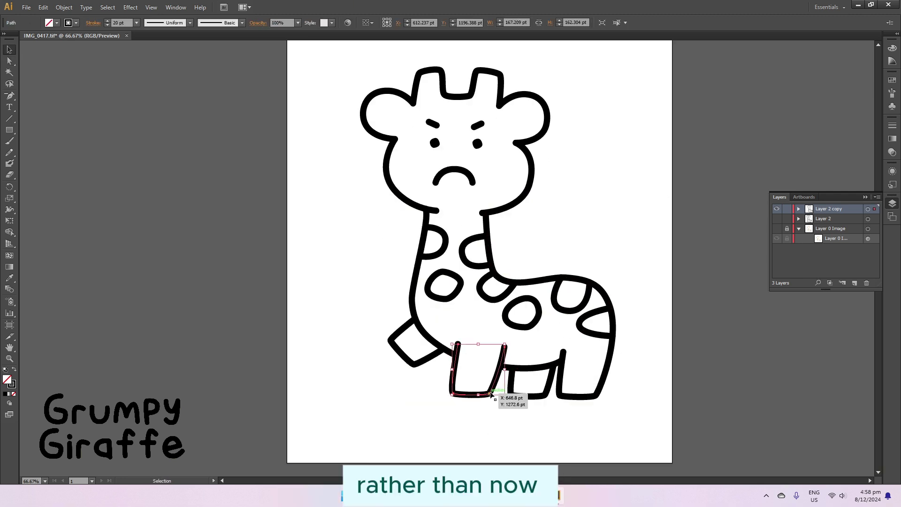
key(ctrl+z)
key(ctrl+z)
key(ctrl+equal)
key(ctrl+equal)
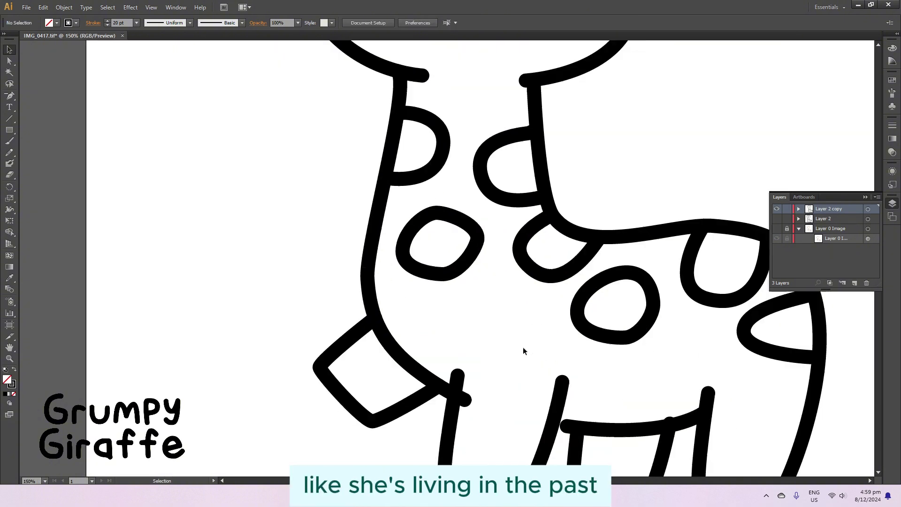
Trim the chest line's end that protrudes past the front leg's left edge.
scroll(459, 306, down, 2)
key(plus)
ctrl+click(459, 312)
key(a)
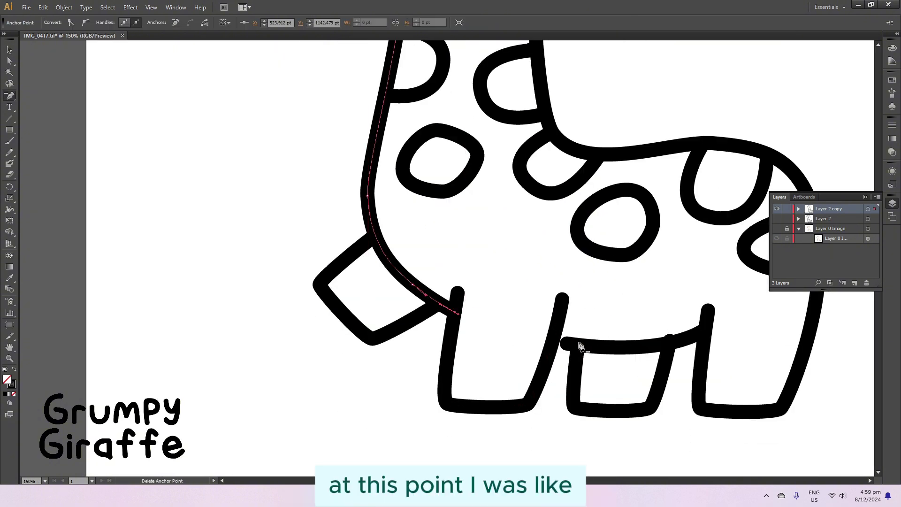
Extend the belly line's left end with a short Pen segment so that it reaches the front leg.
click(567, 344)
key(shift+c)
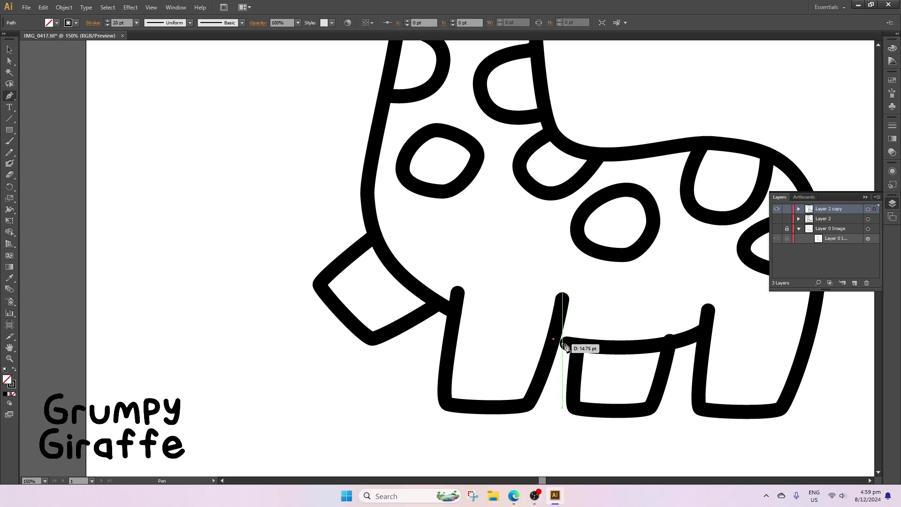
drag(566, 344, 554, 339)
click(643, 305)
key(Return)
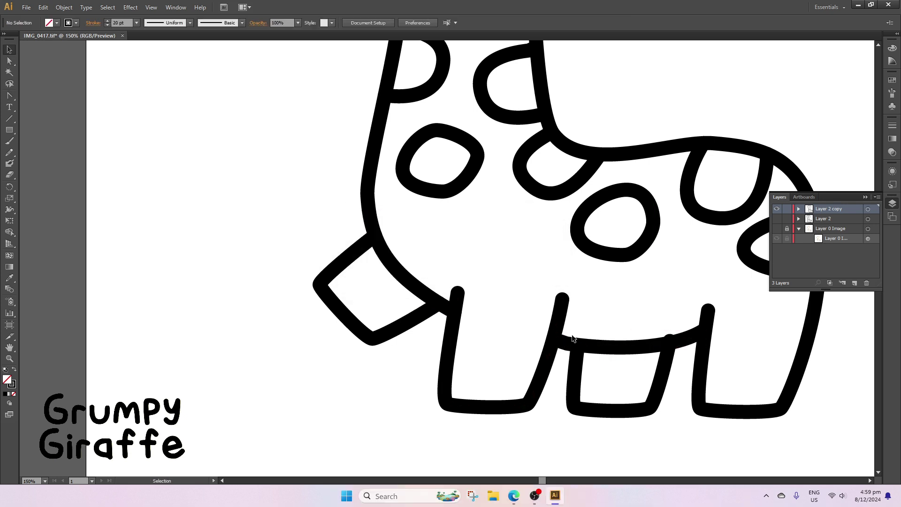
Try to smooth the joint near the belly line's left end by converting its anchors and adjusting their handles.
key(a)
drag(574, 350, 570, 347)
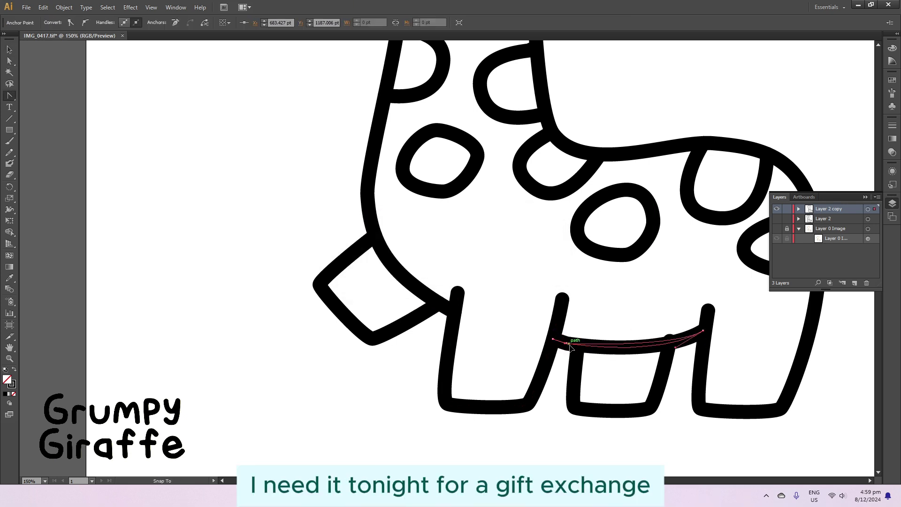
click(629, 295)
click(533, 259)
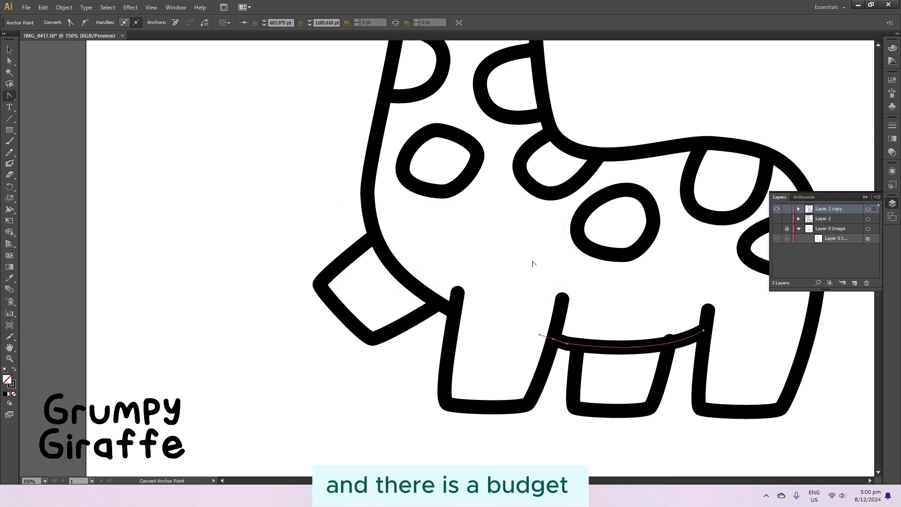
key(a)
key(ctrl+plus)
key(ctrl+plus)
key(shift+c)
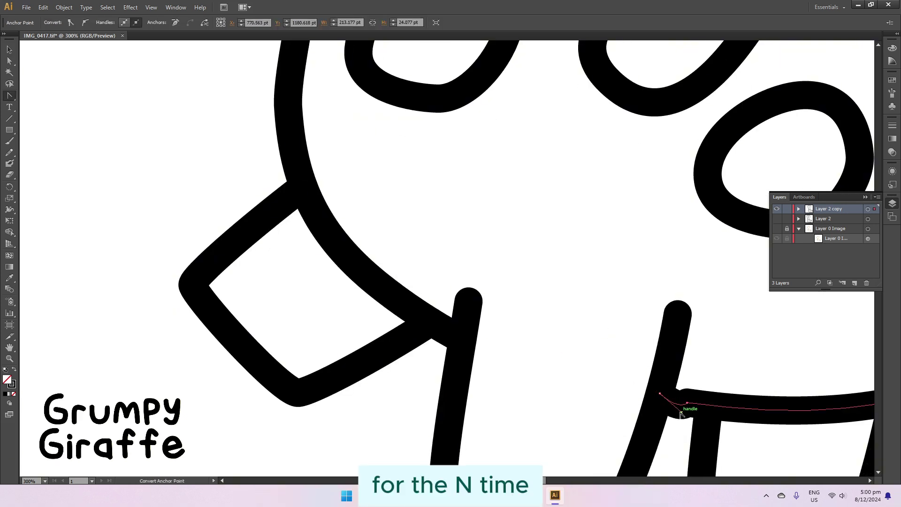
drag(687, 402, 699, 413)
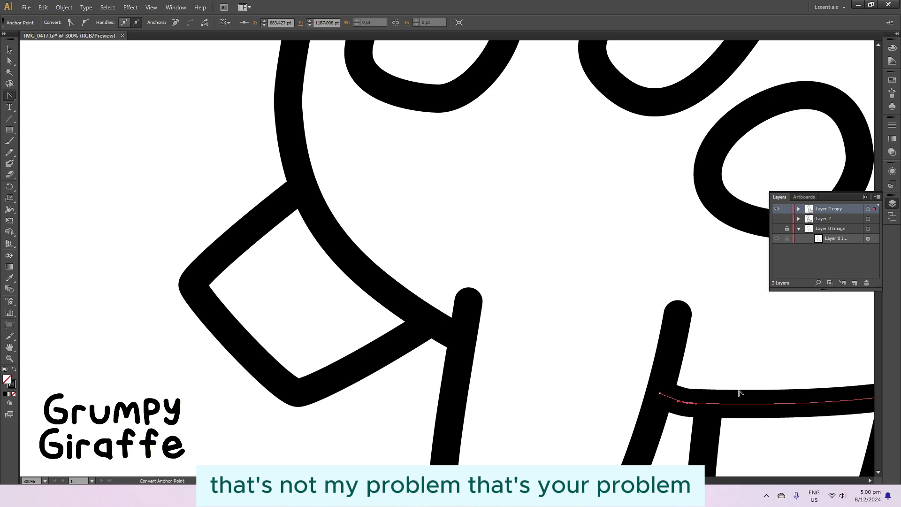
Delete the extra joint anchor on the belly line and curve the line out from its left end anchor.
drag(740, 392, 728, 364)
key(ctrl+minus)
key(minus)
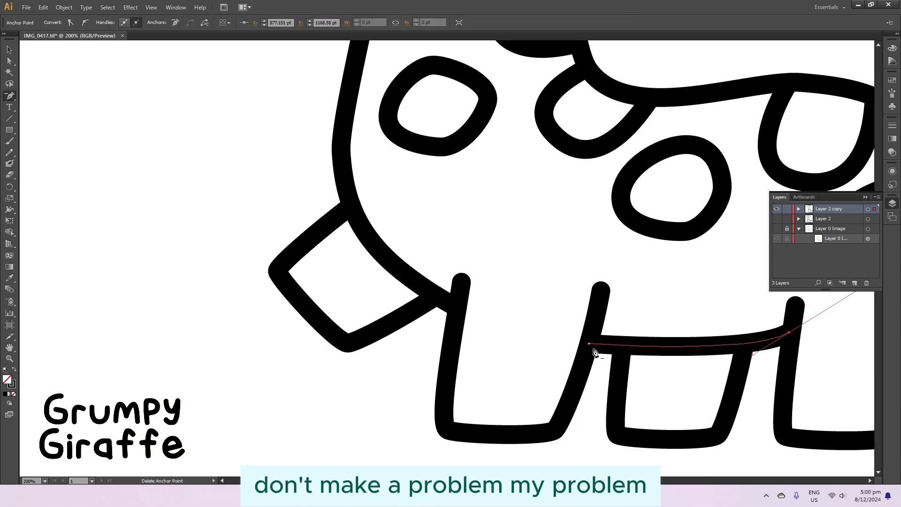
click(591, 345)
click(618, 360)
key(Return)
Try to select the back and hind leg outline together with the rump spots and belly line.
key(ctrl+minus)
key(ctrl+minus)
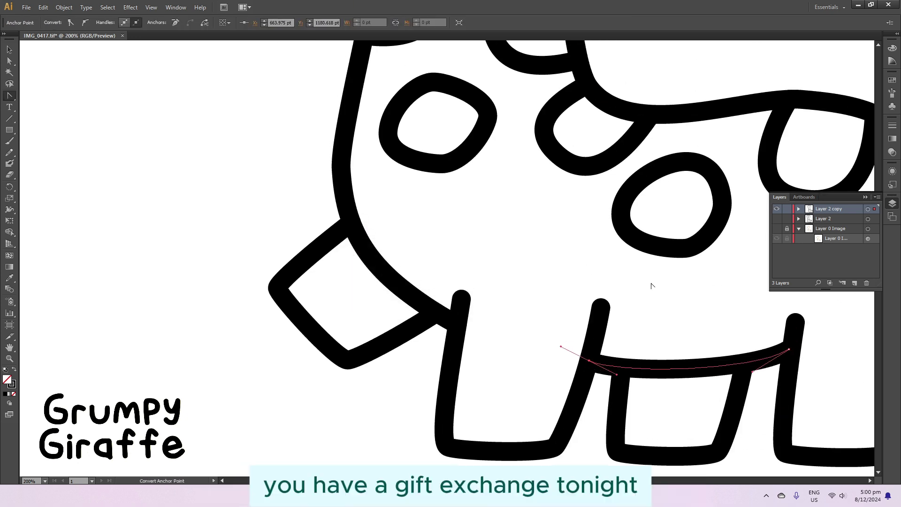
ctrl+click(644, 279)
scroll(644, 279, up, 2)
click(660, 304)
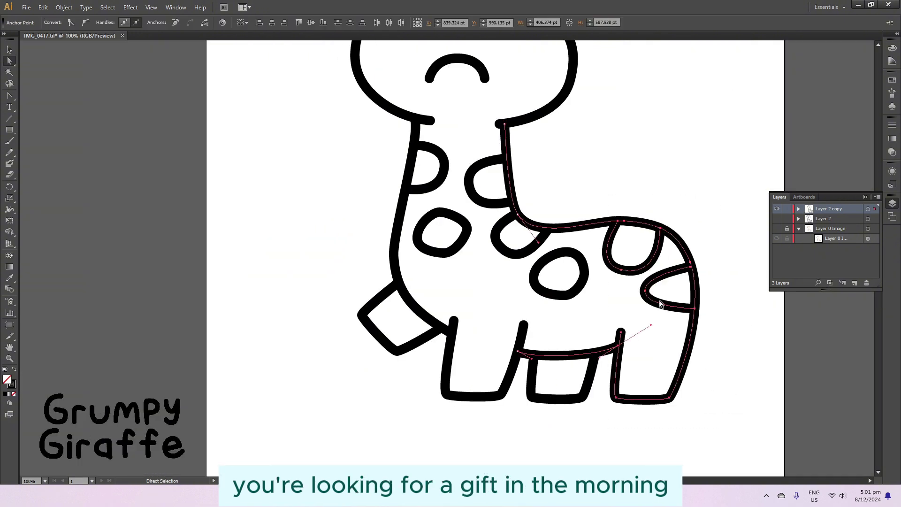
ctrl+click(672, 297)
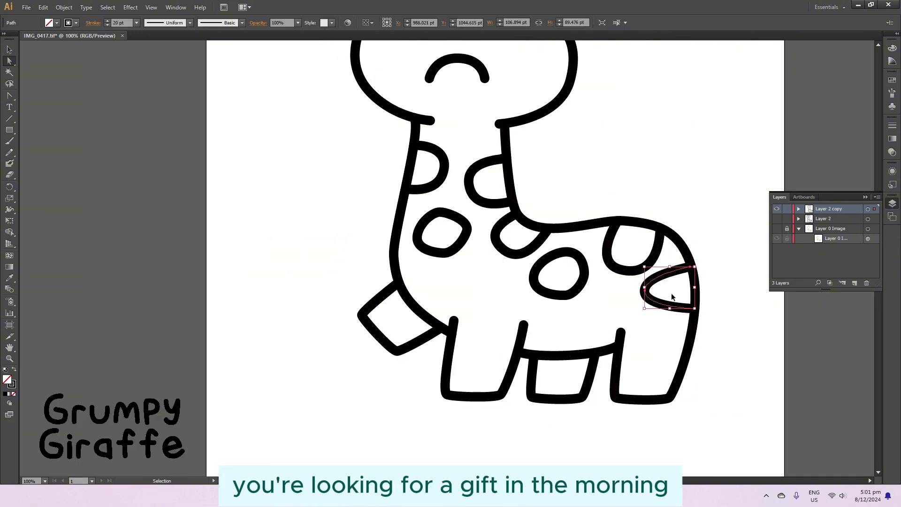
ctrl+click(694, 301)
ctrl+click(649, 265)
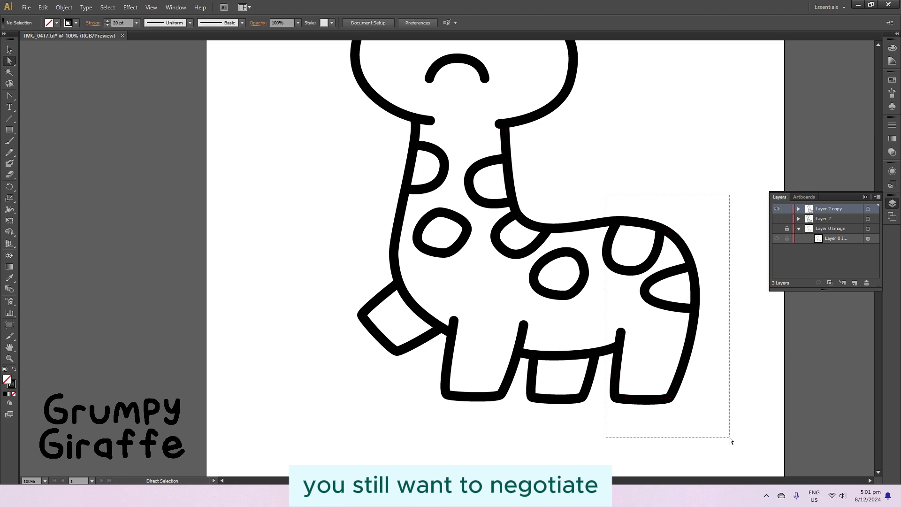
click(739, 343)
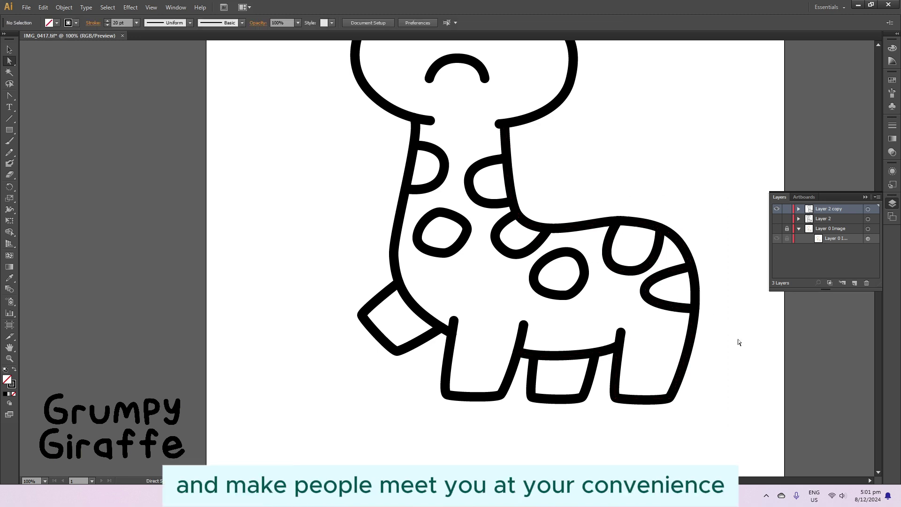
ctrl+click(617, 385)
Search the web for how to select multiple lines in Illustrator.
text(how to sl)
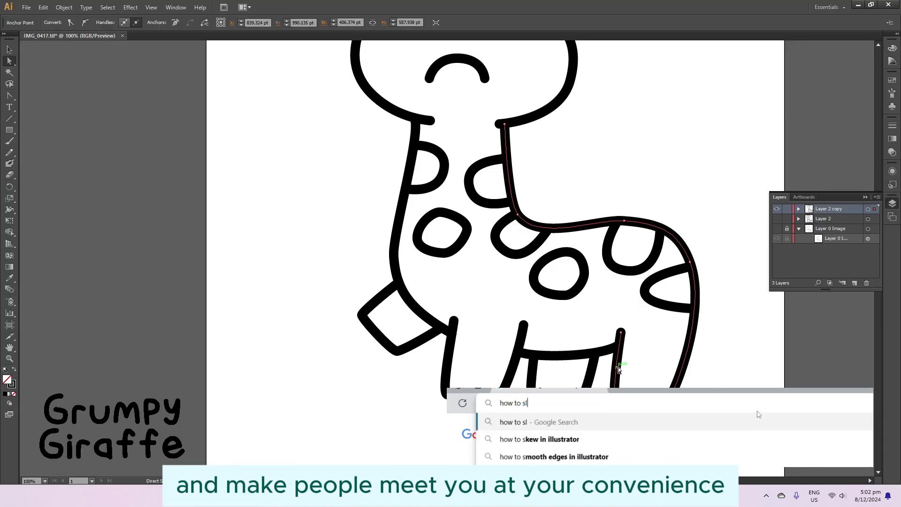
key(BackSpace)
text(elect o)
ctrl+click(605, 350)
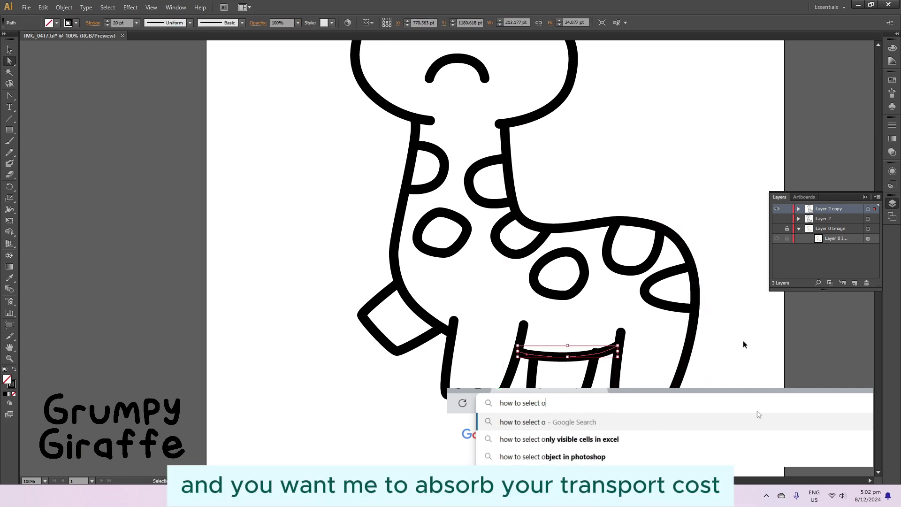
key(BackSpace)
text(line s)
ctrl+click(607, 364)
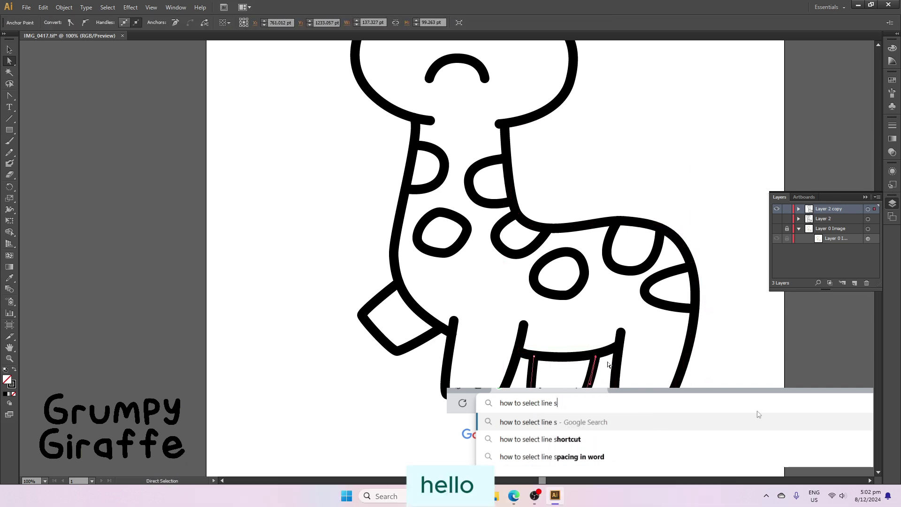
ctrl+click(616, 378)
key(BackSpace)
key(BackSpace)
key(BackSpace)
key(BackSpace)
key(BackSpace)
key(BackSpace)
text(multiple)
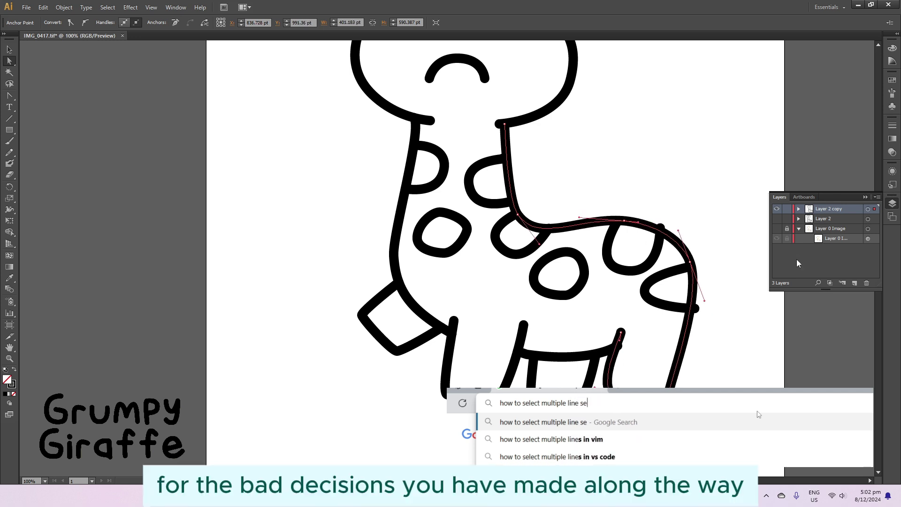
Shift the rump and hind leg part of the back outline slightly inward, toward the front of the giraffe.
click(640, 350)
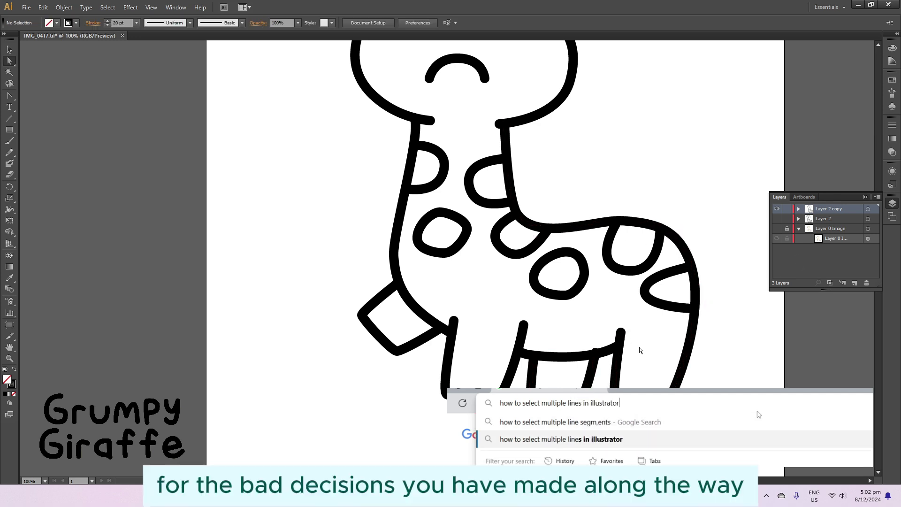
click(620, 331)
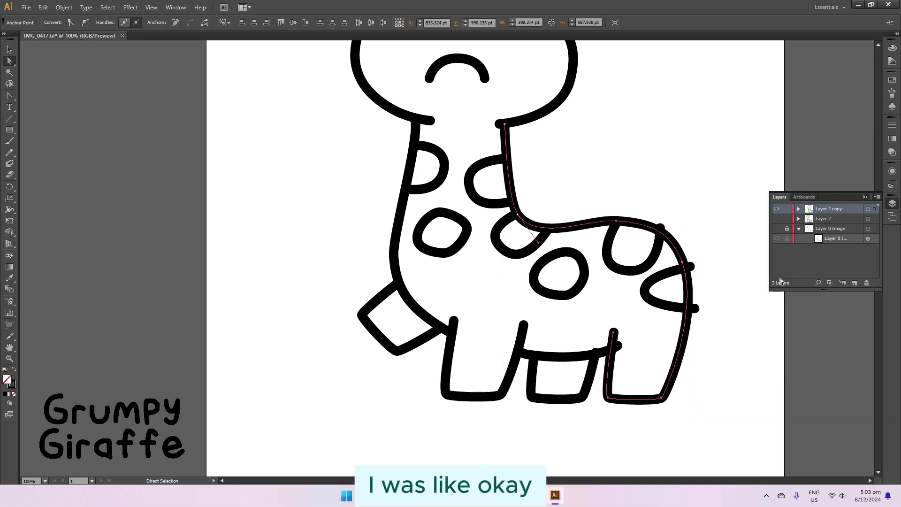
click(734, 307)
Move the two rump spots inward so that their ends meet the shifted back outline.
scroll(587, 358, up, 2)
scroll(633, 338, up, 3)
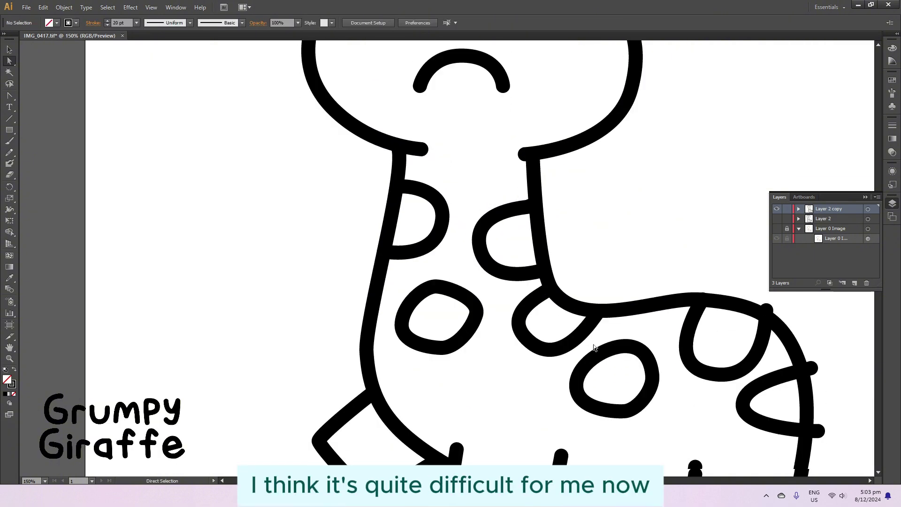
drag(511, 233, 583, 211)
scroll(704, 211, up, 1)
scroll(704, 150, up, 4)
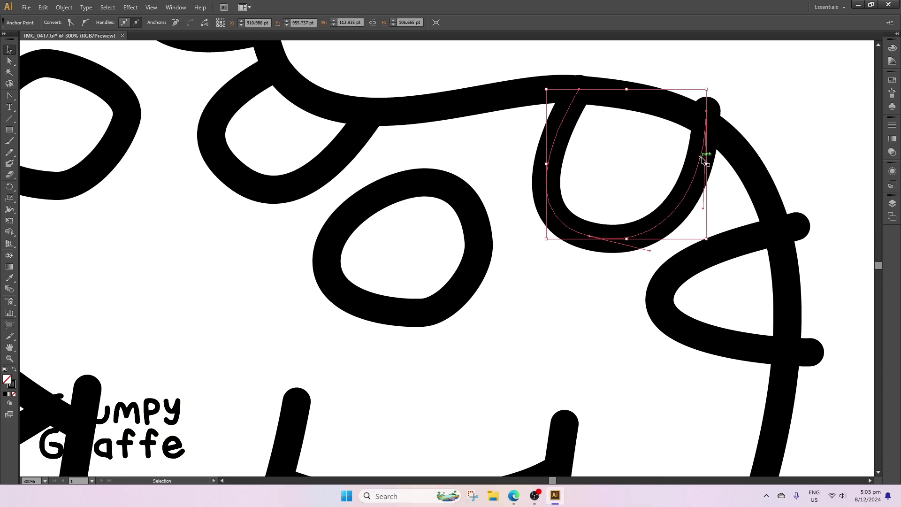
click(704, 140)
drag(704, 141, 681, 148)
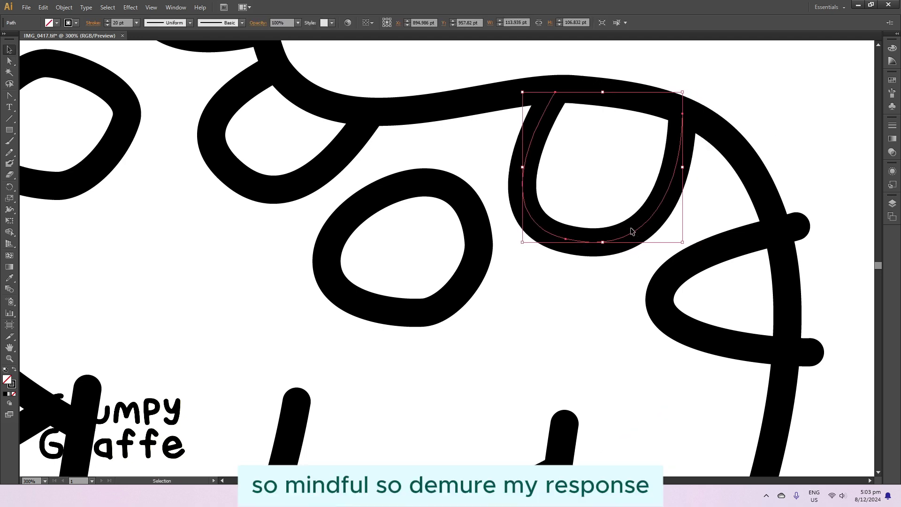
click(756, 242)
drag(756, 242, 728, 250)
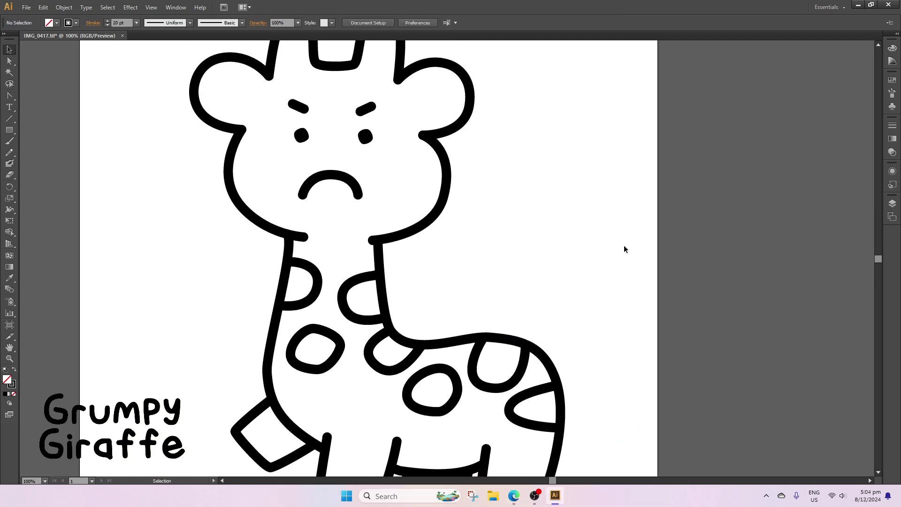
Try to scale down the whole head, including the horns, ears and face.
scroll(623, 245, up, 1)
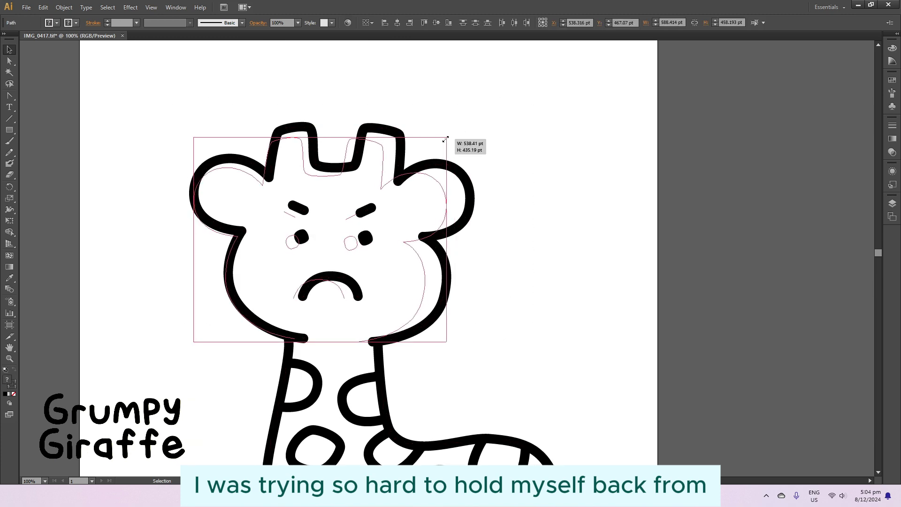
click(477, 267)
Smooth the back outline's curve above the rump and pull the pointed rump spot's inner tip slightly toward the outline.
scroll(566, 334, down, 2)
scroll(566, 334, down, 1)
click(559, 328)
key(shift+c)
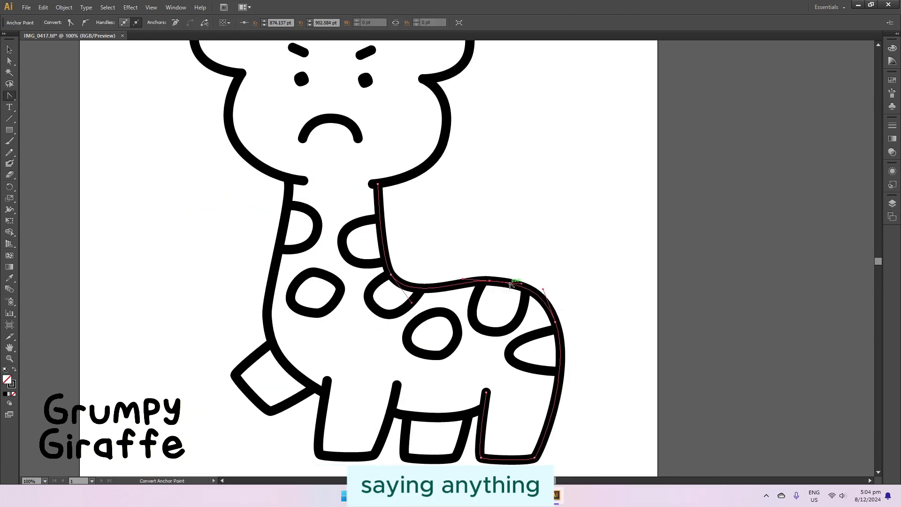
click(526, 269)
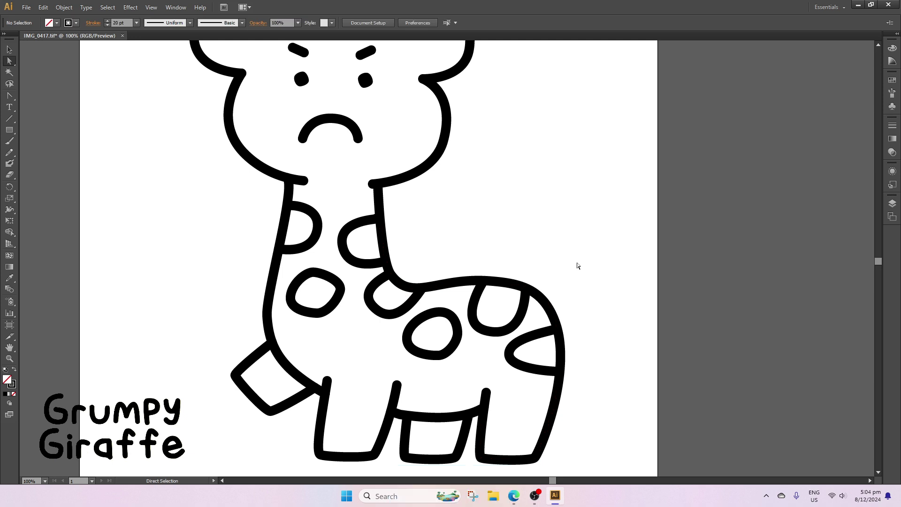
scroll(582, 265, up, 1)
click(511, 403)
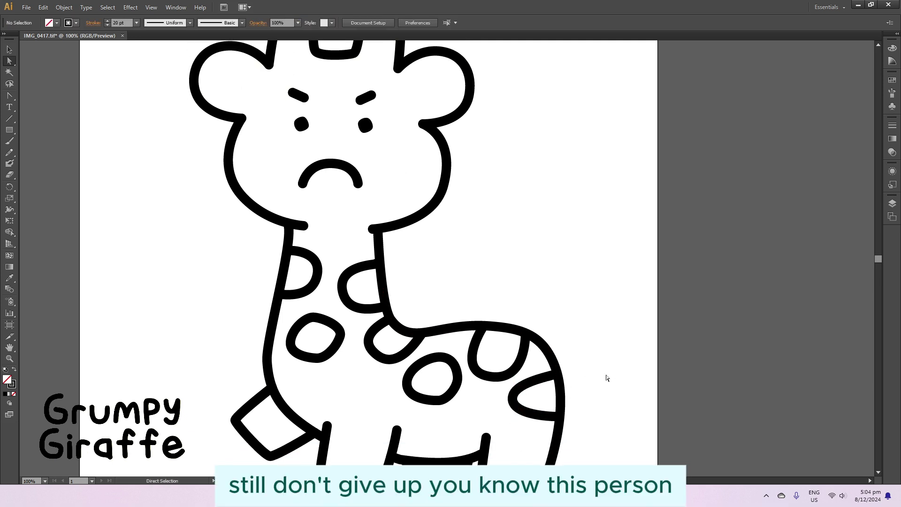
Draw a short tail from the rump with the Pen tool and curve it into a downward hook.
scroll(604, 376, down, 3)
key(p)
click(552, 235)
click(585, 233)
click(584, 288)
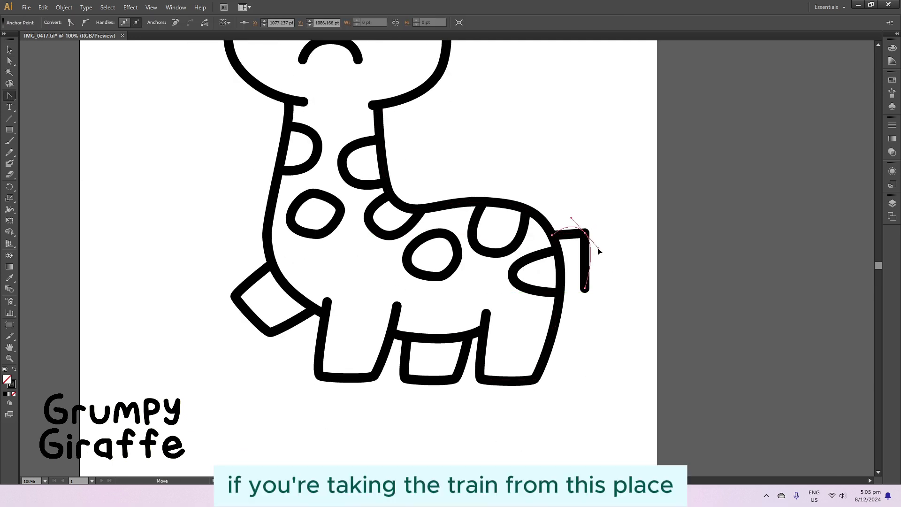
key(a)
click(610, 277)
Draw a small closed four-sided tail tip with the Pen tool just below the tail's end.
scroll(624, 288, up, 3)
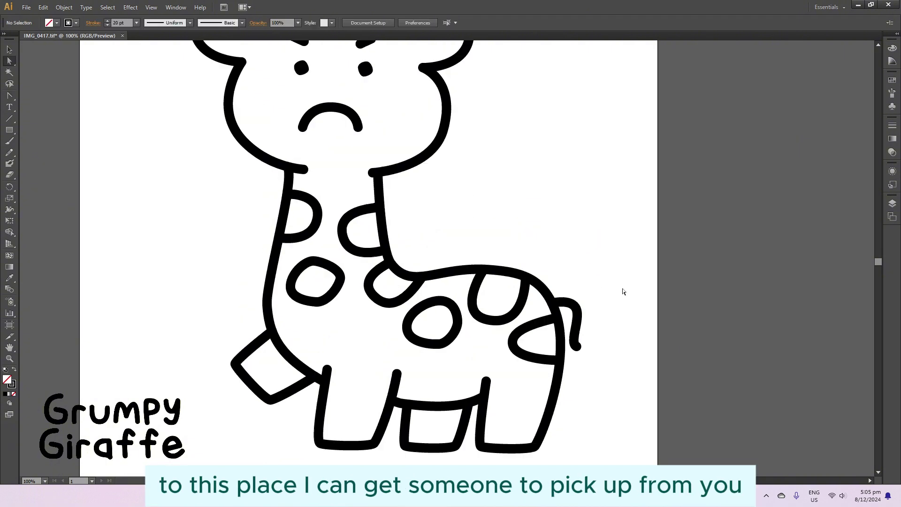
click(572, 378)
click(576, 402)
click(592, 401)
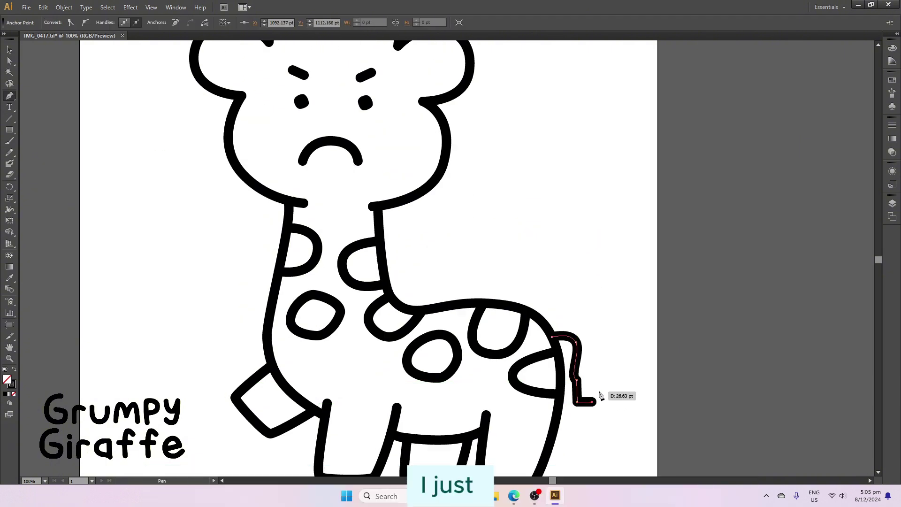
click(595, 401)
click(581, 391)
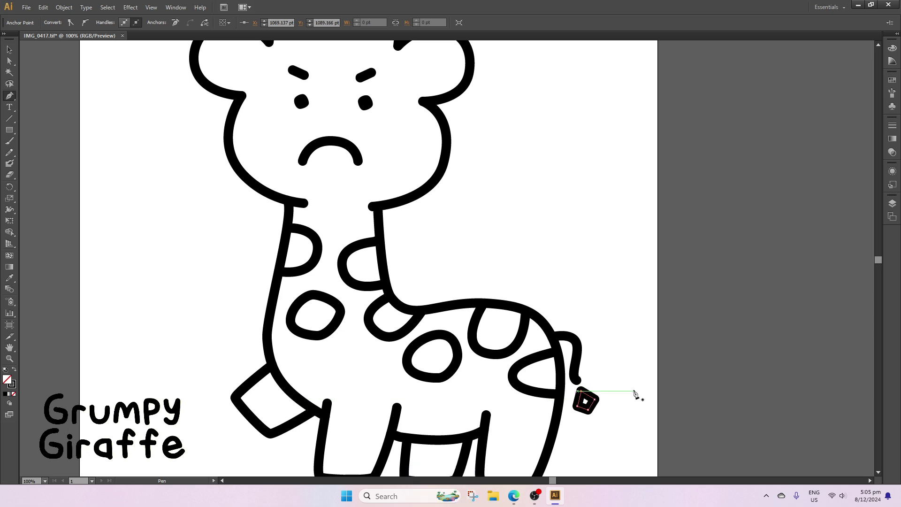
Round off the tail tip's shape and place it against the end of the tail.
scroll(586, 309, down, 3)
alt+scroll(718, 315, up, 2)
scroll(716, 240, down, 2)
drag(717, 241, 740, 276)
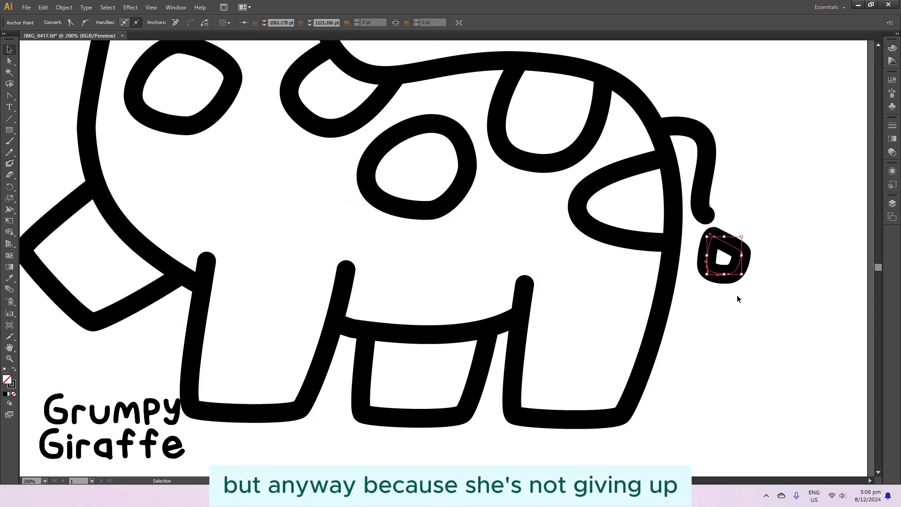
key(ctrl+z)
scroll(750, 278, up, 2)
click(730, 350)
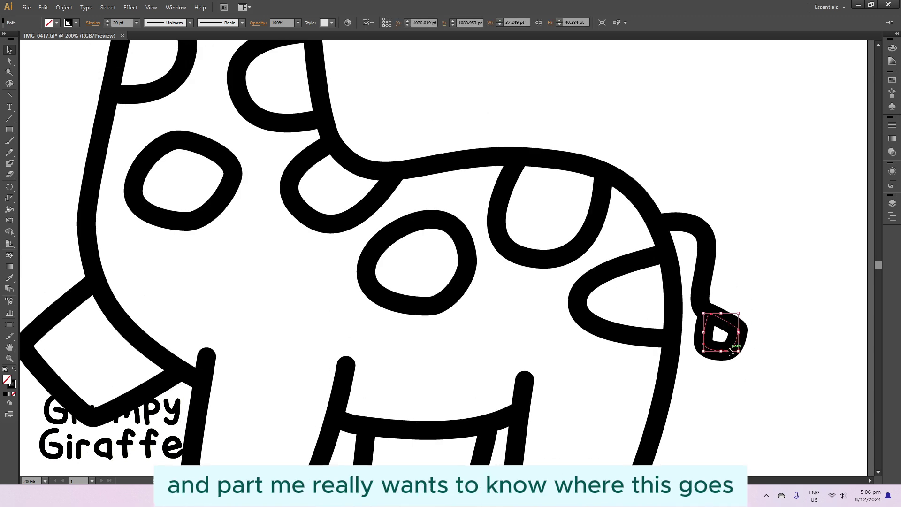
Rotate the tail tip and rework its corner curves so that it hangs from the tail's end.
drag(761, 348, 758, 346)
click(751, 343)
drag(734, 313, 735, 315)
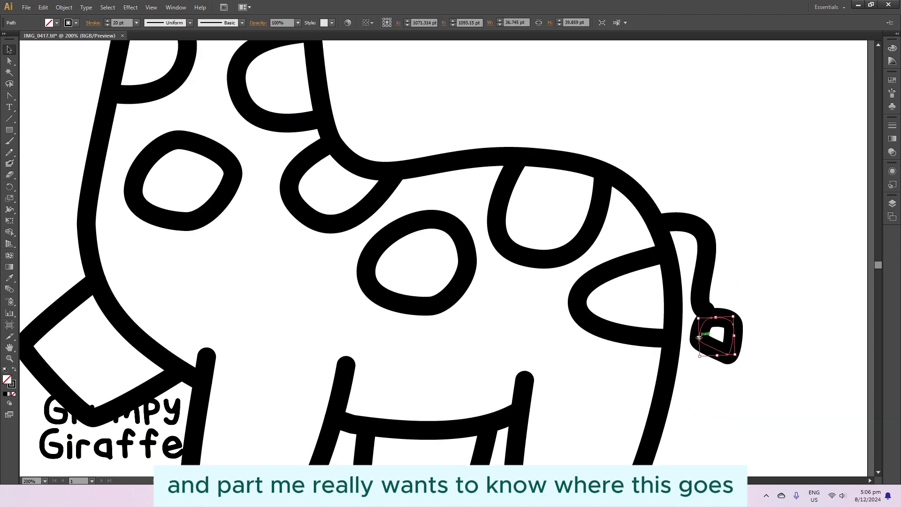
key(shift+c)
click(736, 331)
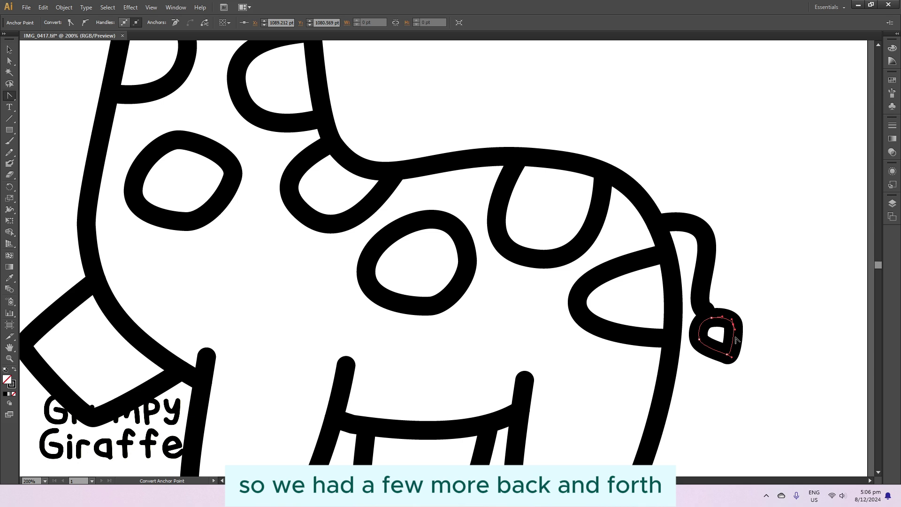
key(v)
drag(751, 352, 726, 361)
key(v)
click(817, 359)
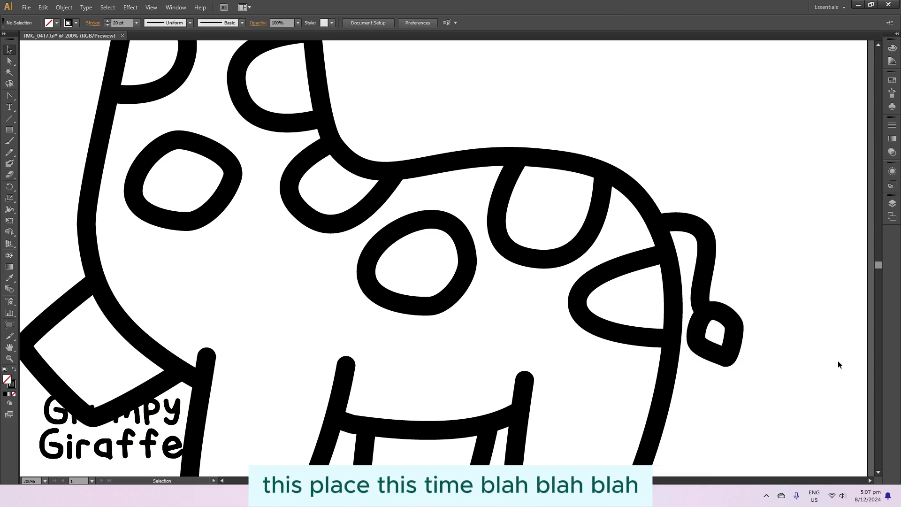
Check the tail's placement on the full giraffe with the tail and its tip selected.
key(ctrl+0)
key(a)
drag(526, 370, 550, 311)
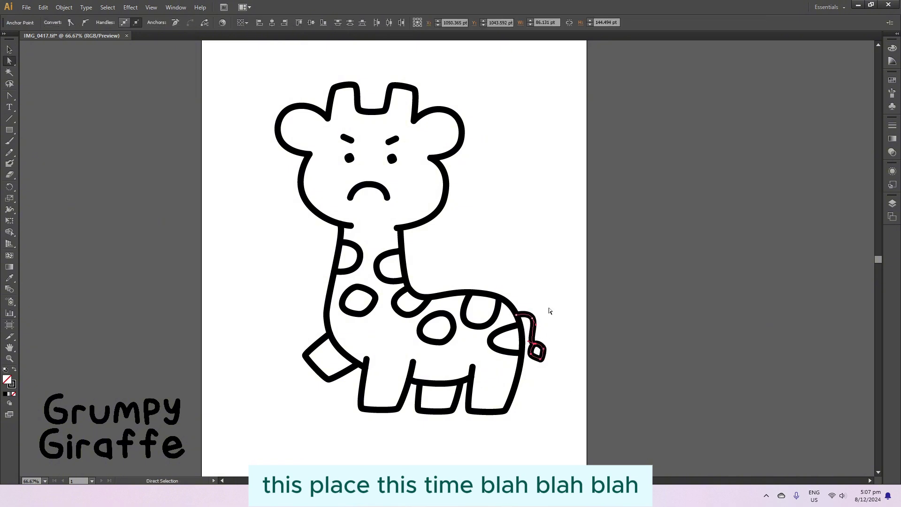
click(550, 311)
Select the whole head with its facial features and rotate it slightly counterclockwise.
scroll(556, 302, up, 2)
scroll(556, 297, down, 2)
key(v)
drag(256, 95, 479, 258)
drag(462, 117, 464, 116)
click(459, 212)
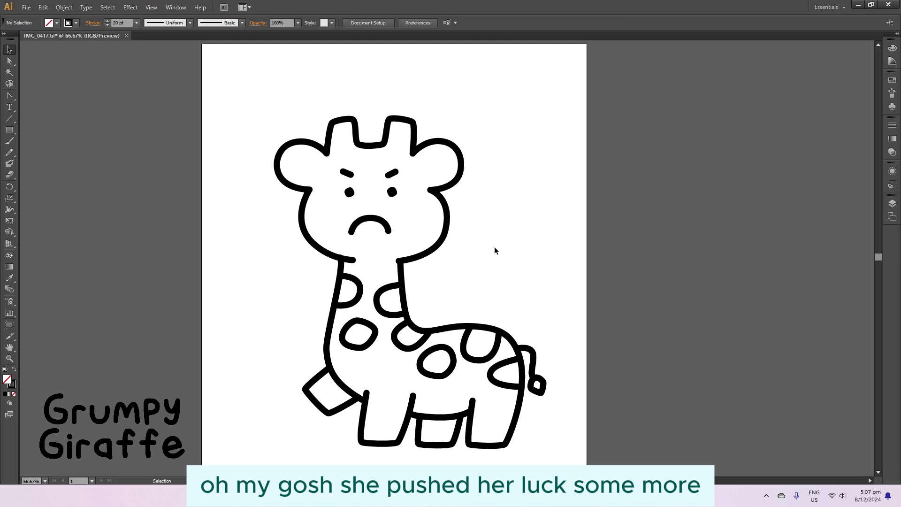
Shorten the jaw line's left end where it protrudes past the neck by removing the surplus end anchor.
key(ctrl+equal)
key(ctrl+equal)
key(ctrl+equal)
click(372, 237)
key(a)
drag(303, 266, 295, 266)
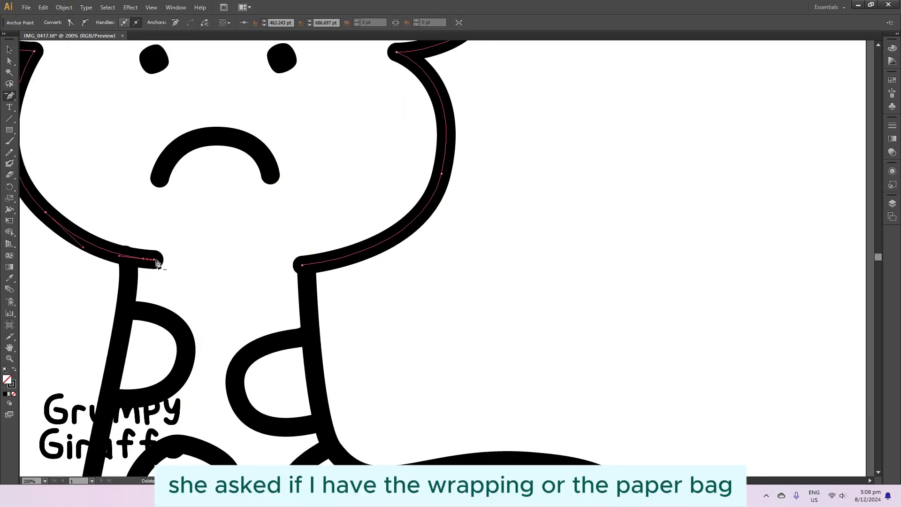
Extend the jaw line's right end inward past the neck with a short Pen segment and delete the extra joint anchor.
scroll(121, 99, up, 2)
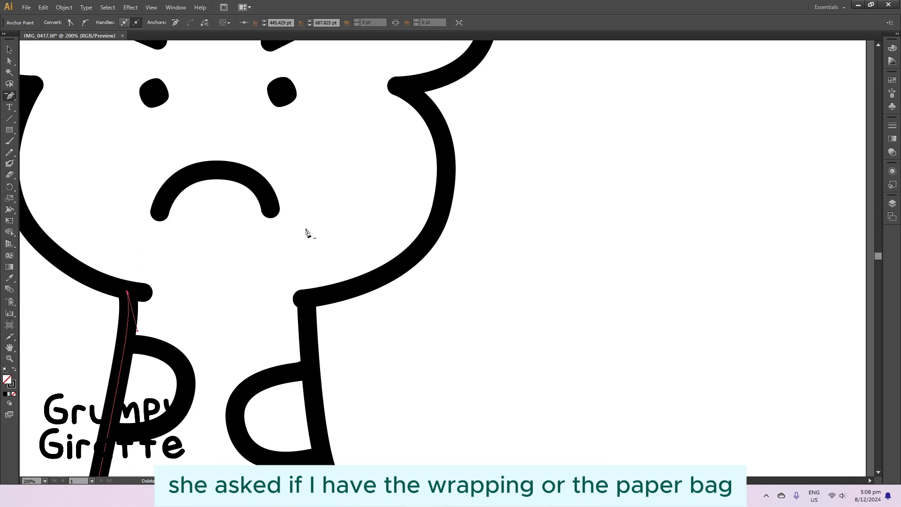
ctrl+click(368, 283)
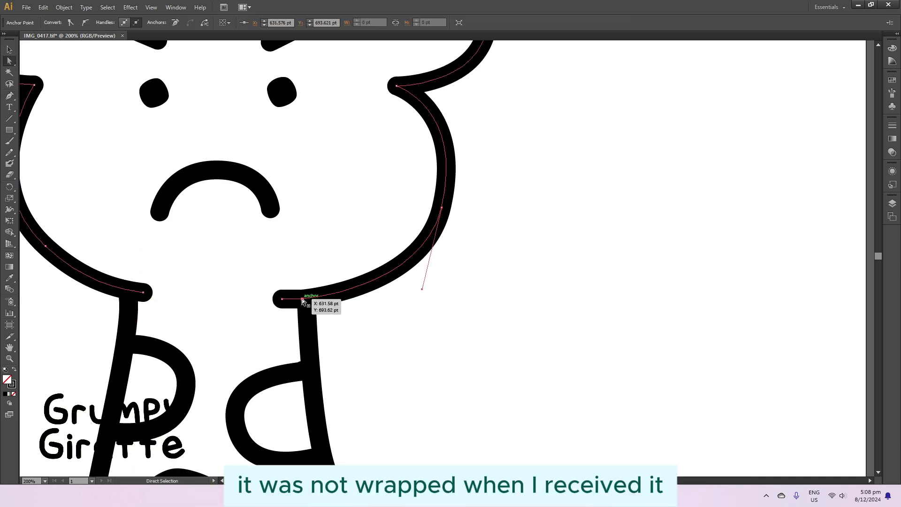
key(p)
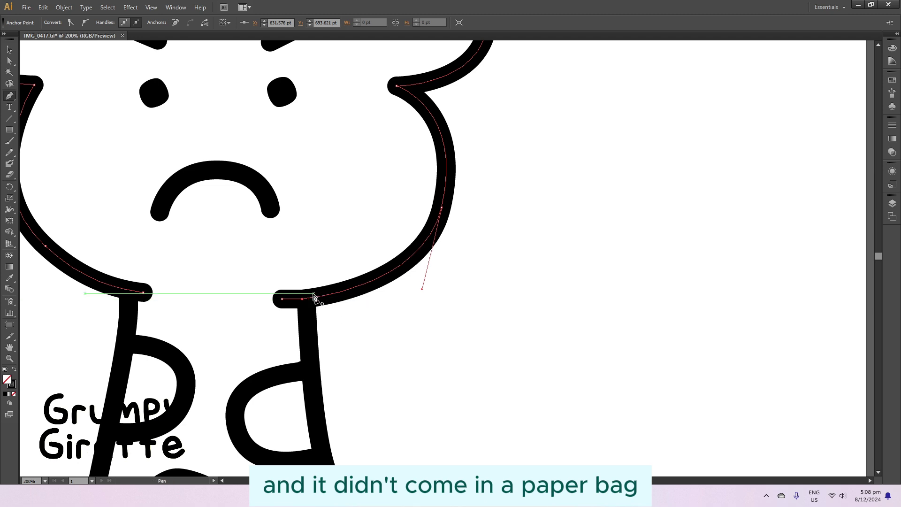
drag(259, 289, 256, 291)
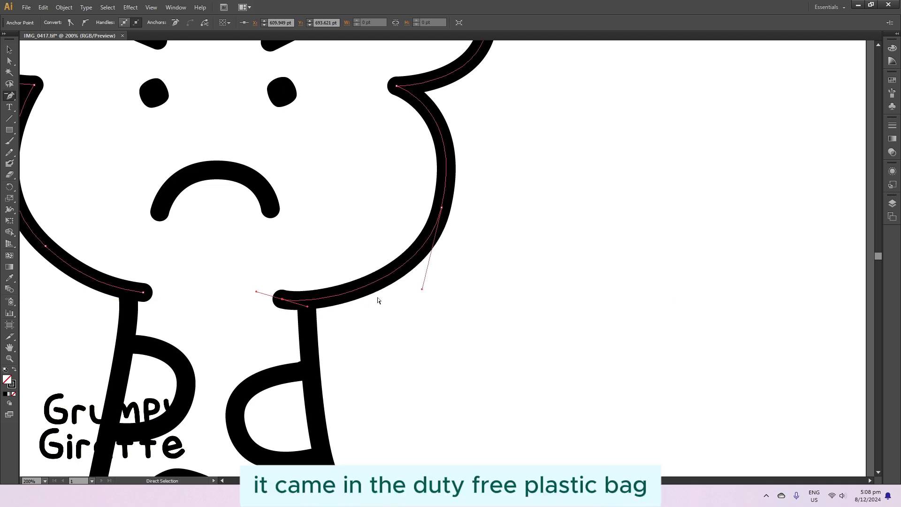
key(minus)
click(303, 300)
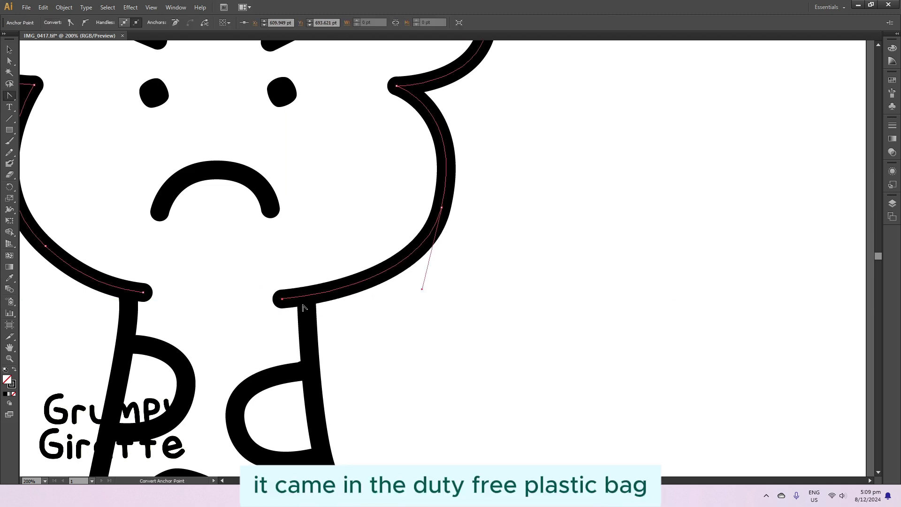
Convert the end anchor of the head outline beside the neck to a curve and adjust its handles to smooth the jaw line.
drag(282, 299, 294, 301)
key(ctrl+minus)
key(a)
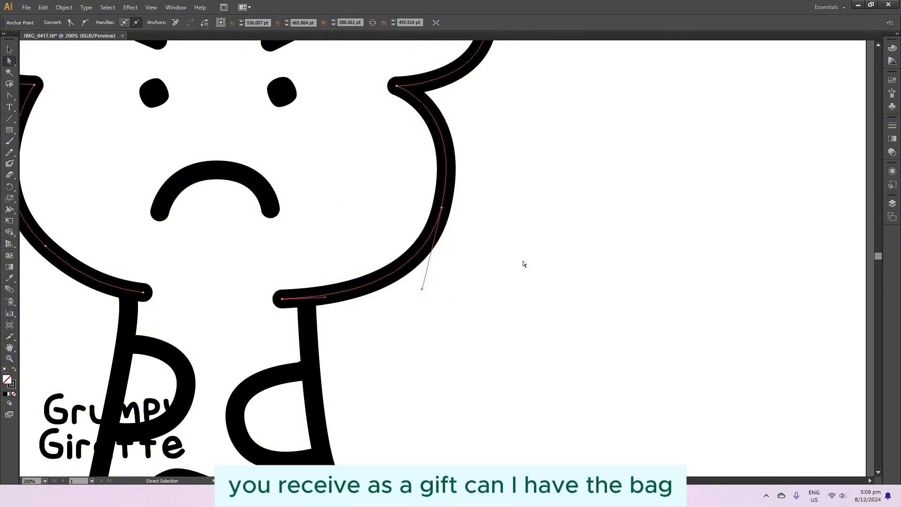
key(ctrl+minus)
key(ctrl+minus)
click(413, 267)
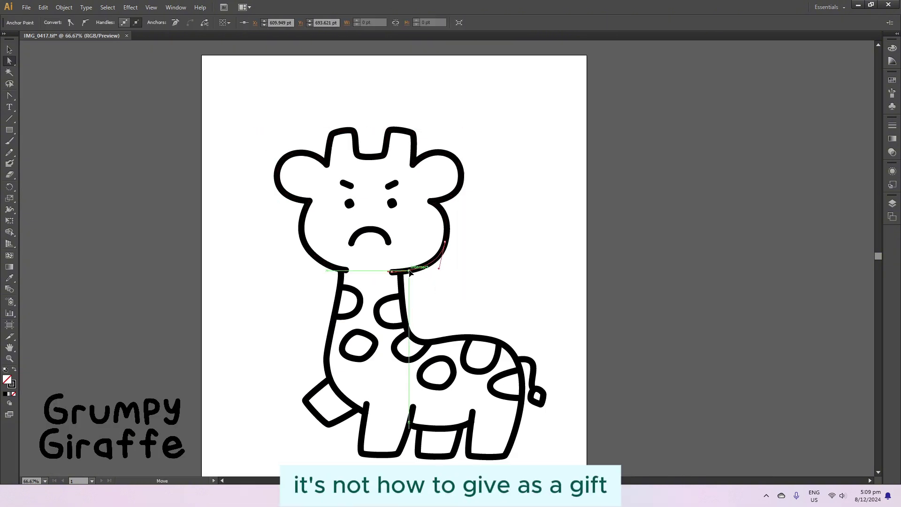
key(ctrl+plus)
key(ctrl+plus)
key(ctrl+plus)
drag(386, 280, 357, 292)
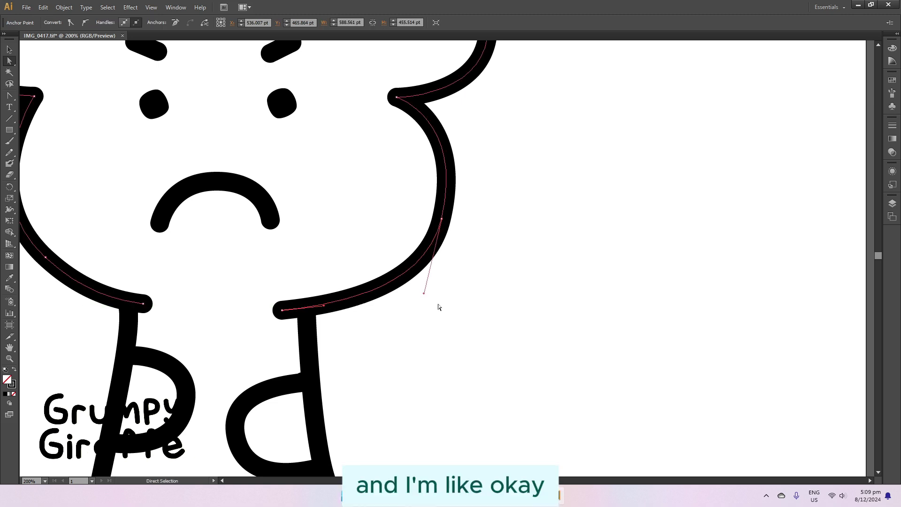
Undo the last changes to the head outline's end point beside the neck.
click(479, 293)
key(ctrl+minus)
key(ctrl+minus)
key(ctrl+minus)
key(ctrl+z)
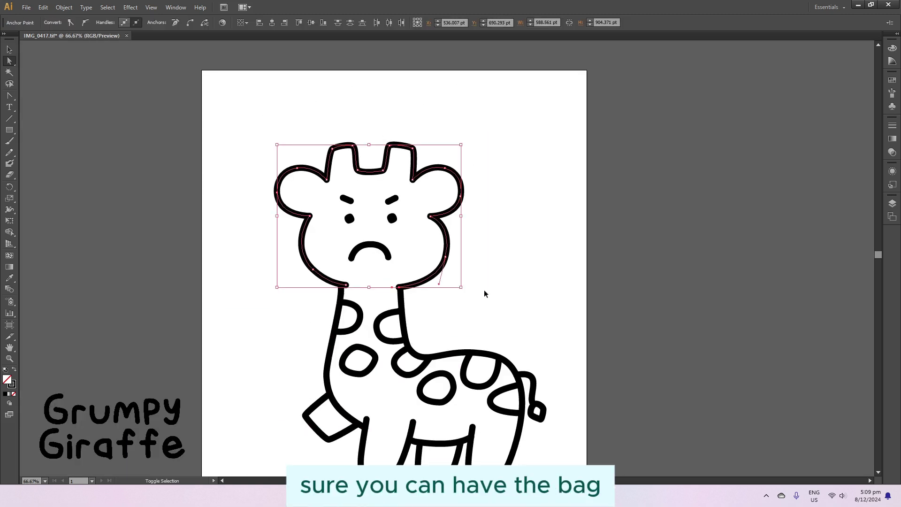
key(ctrl+z)
key(ctrl+z)
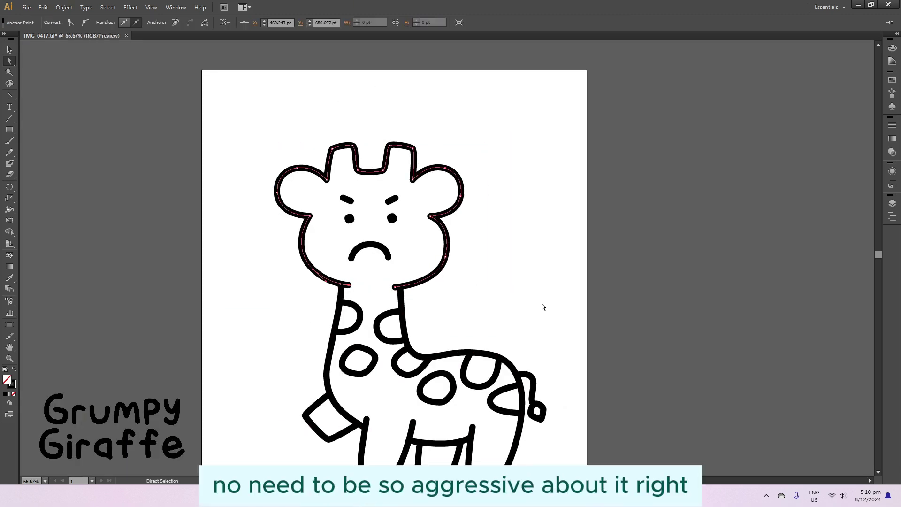
Adjust the anchor points of the giraffe's right horn to refine its shape.
scroll(540, 291, down, 1)
click(391, 129)
click(413, 136)
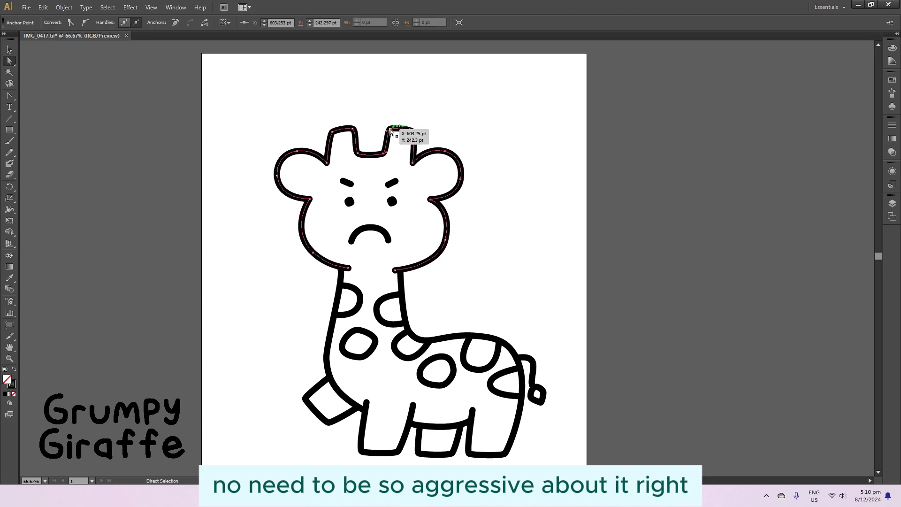
click(383, 153)
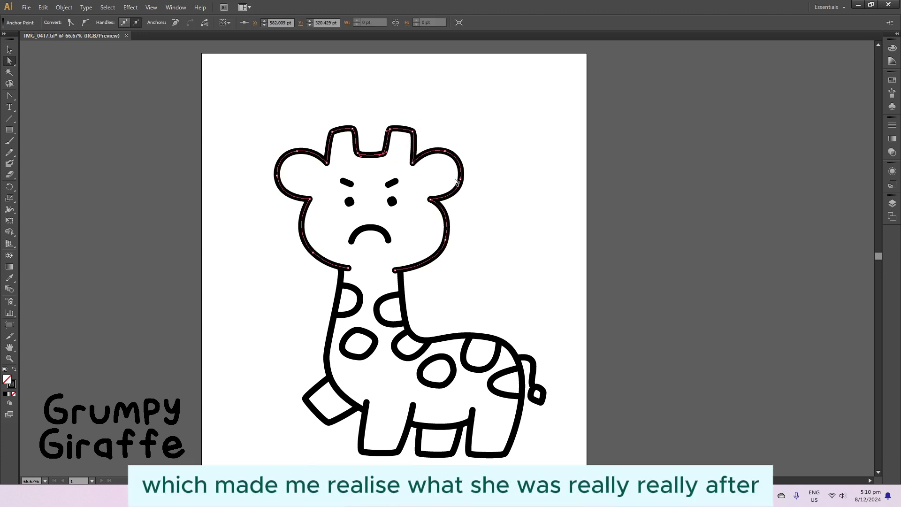
click(390, 128)
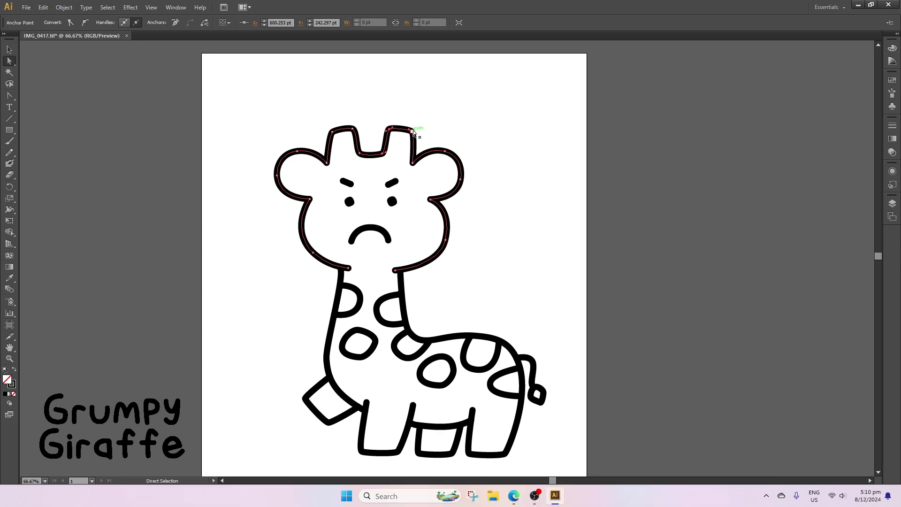
click(421, 157)
click(402, 164)
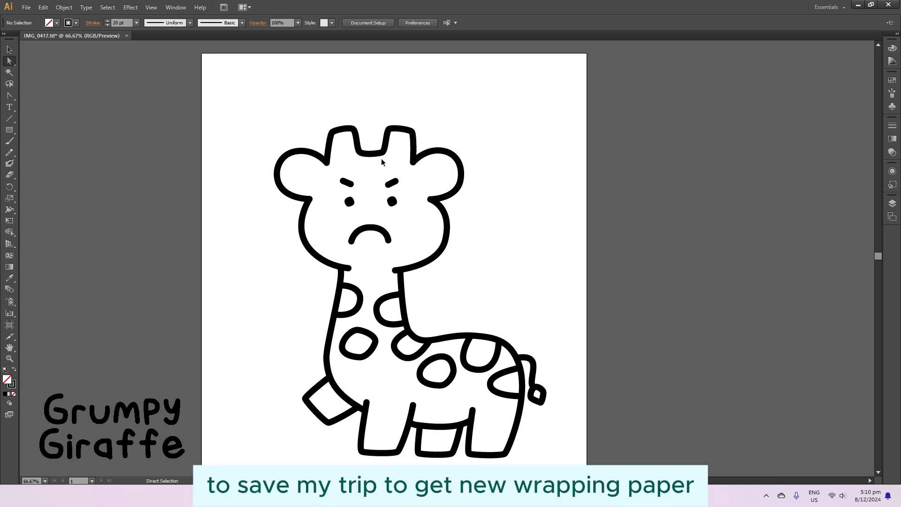
Reshape the line between the two horns into a gentle upward arch with the Convert Anchor Point tool.
scroll(322, 151, up, 3)
scroll(428, 191, up, 3)
key(shift+c)
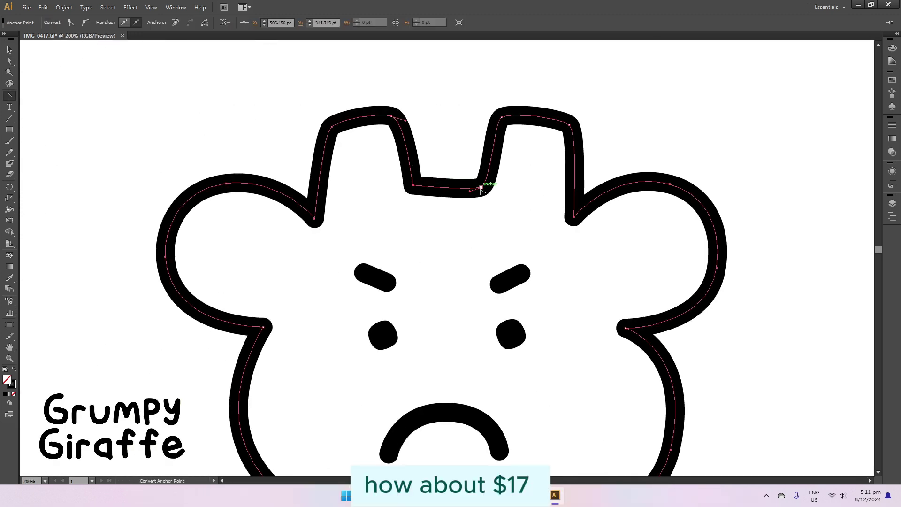
click(481, 187)
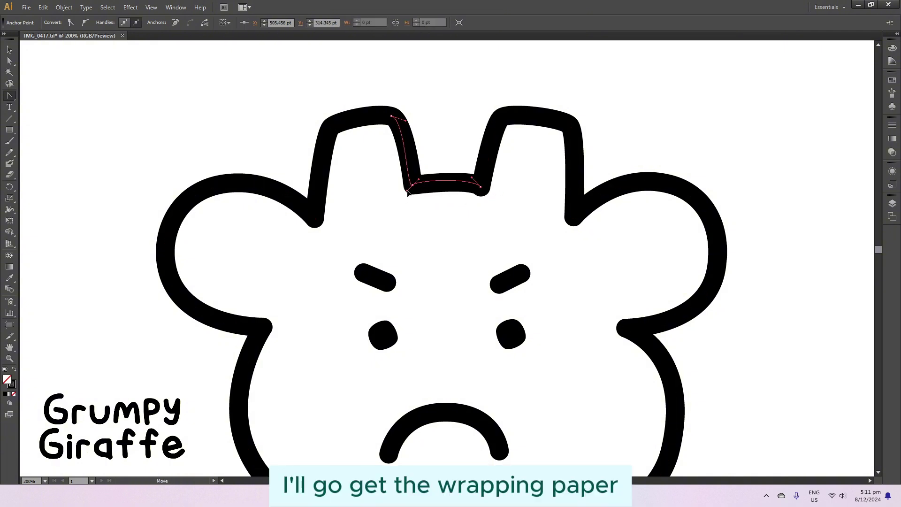
click(511, 199)
key(Return)
key(a)
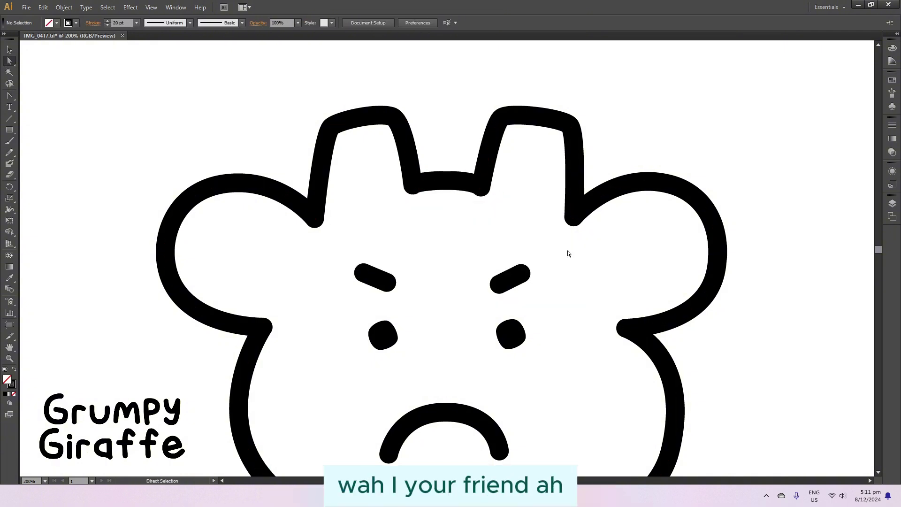
scroll(434, 199, up, 3)
scroll(523, 101, down, 1)
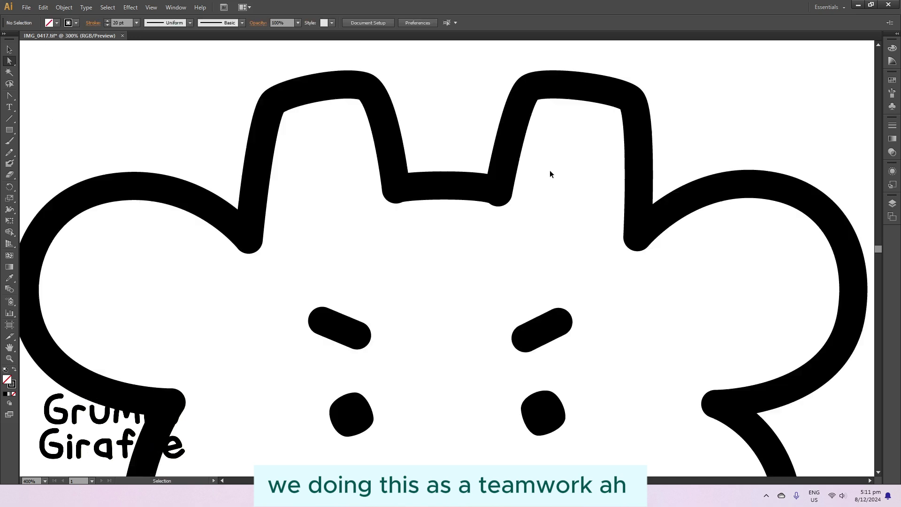
scroll(550, 174, down, 2)
drag(617, 297, 589, 361)
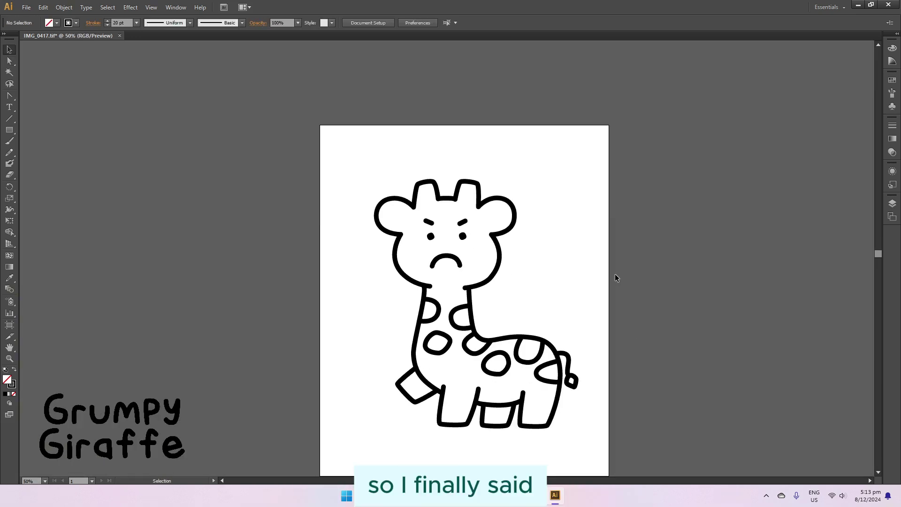
drag(364, 167, 587, 436)
click(703, 235)
Add a new layer directly above the Layer 0 Image layer.
click(892, 203)
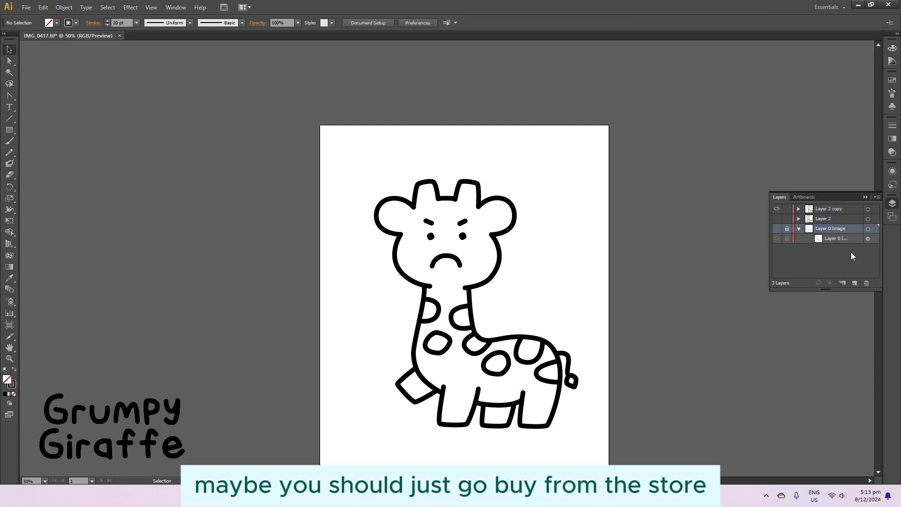
click(777, 219)
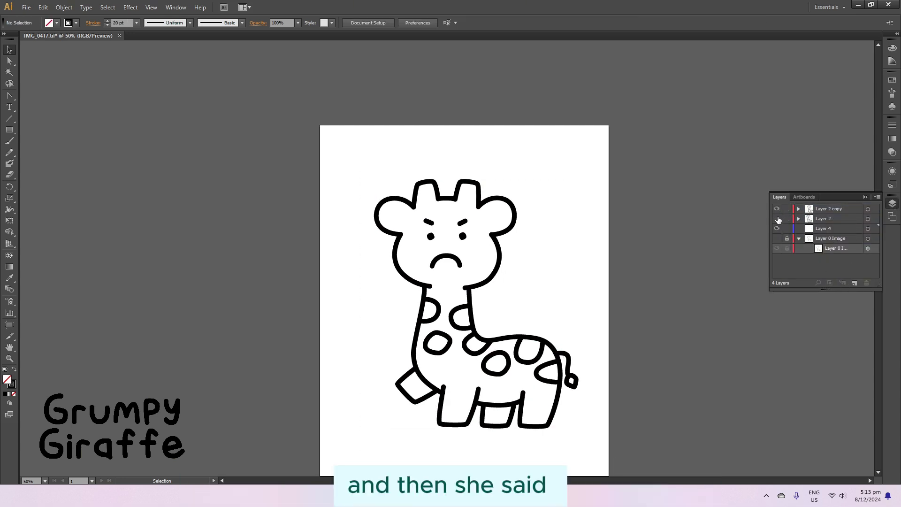
key(ctrl+plus)
scroll(536, 325, down, 2)
Show the Layer 0 Image sketch in full colour, hide Layer 2 copy and Layer 4, and unlock the sketch layer.
click(777, 238)
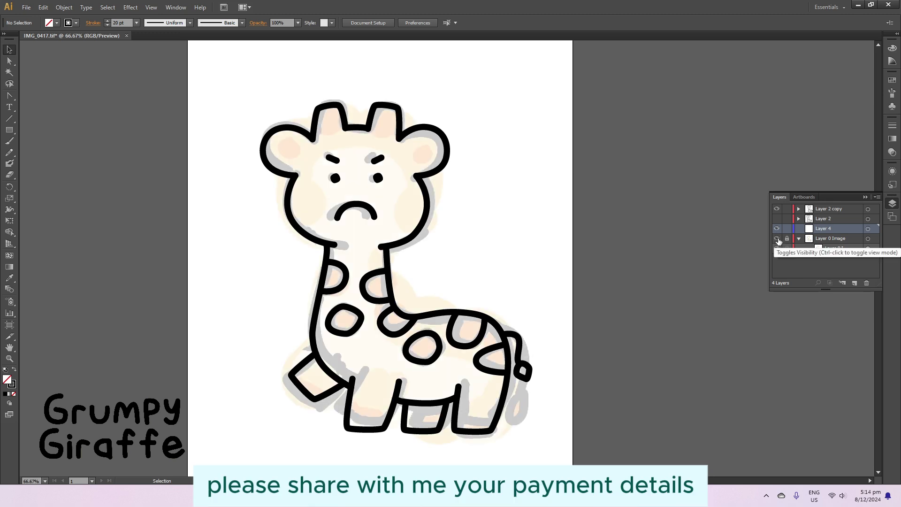
click(777, 208)
click(776, 228)
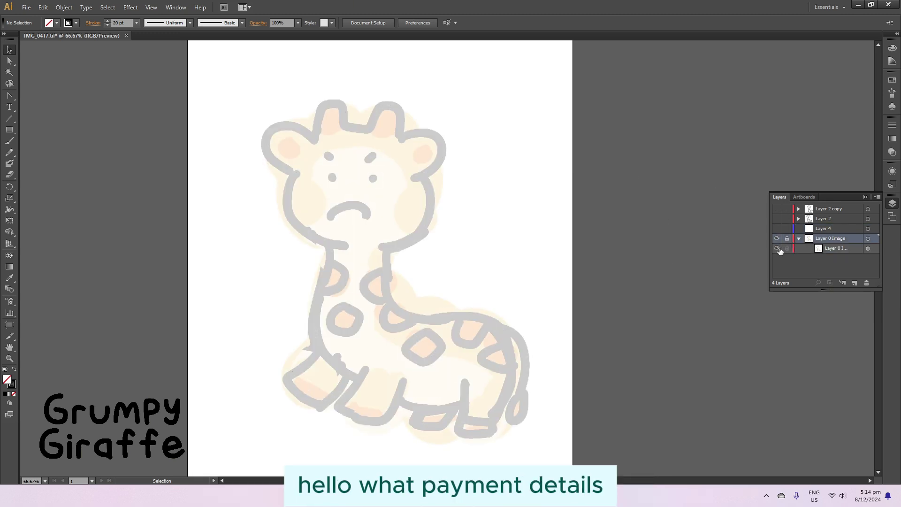
click(787, 238)
click(349, 42)
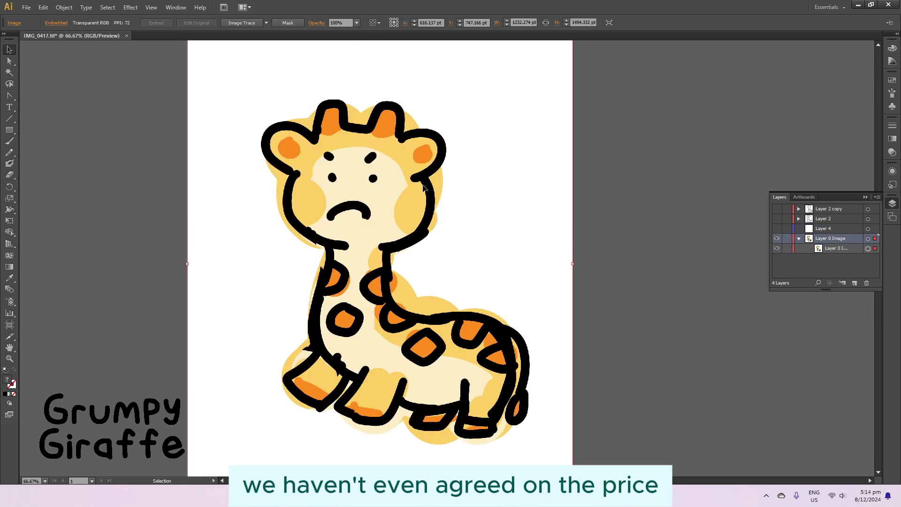
Shrink the coloured sketch into the artboard's lower-left corner, and show the Layer 2 copy line art with Layer 4 as the active layer.
drag(417, 177, 283, 350)
drag(190, 375, 162, 273)
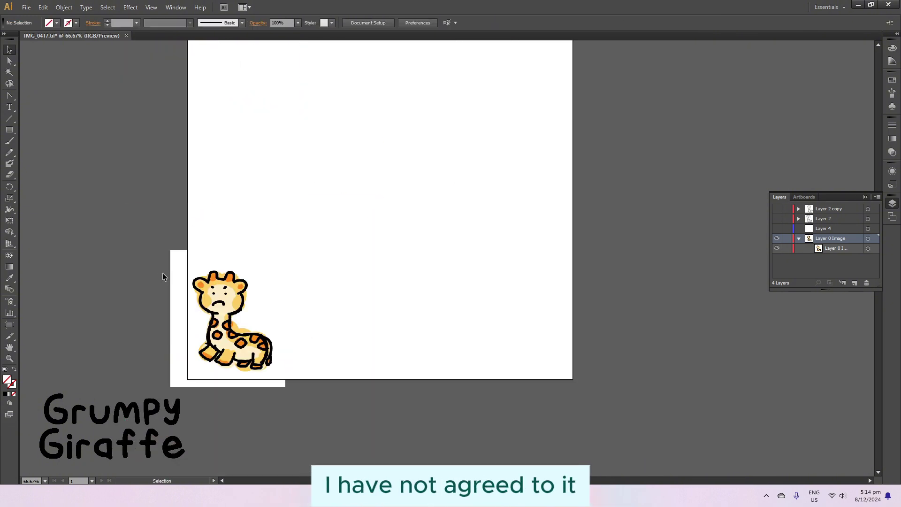
click(158, 273)
click(776, 209)
click(815, 229)
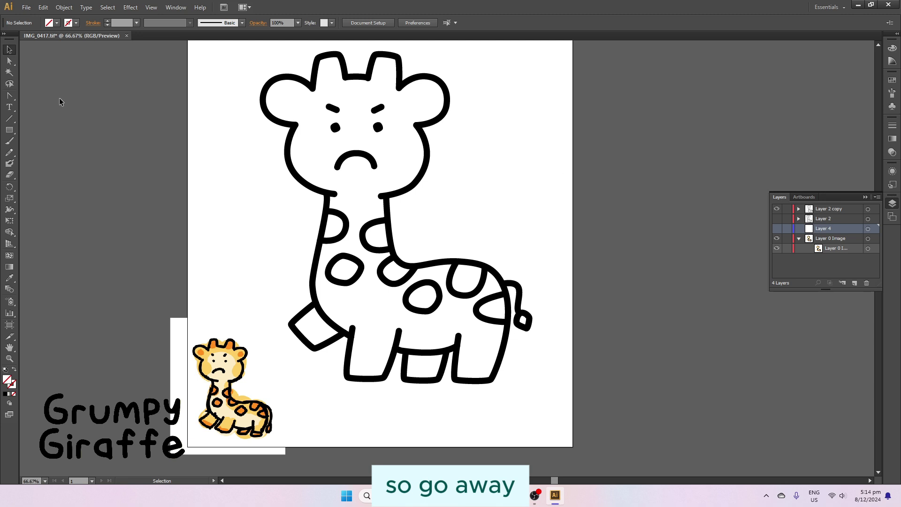
Set a 40 pt stroke weight and a black fill for the Blob Brush.
click(136, 23)
click(151, 193)
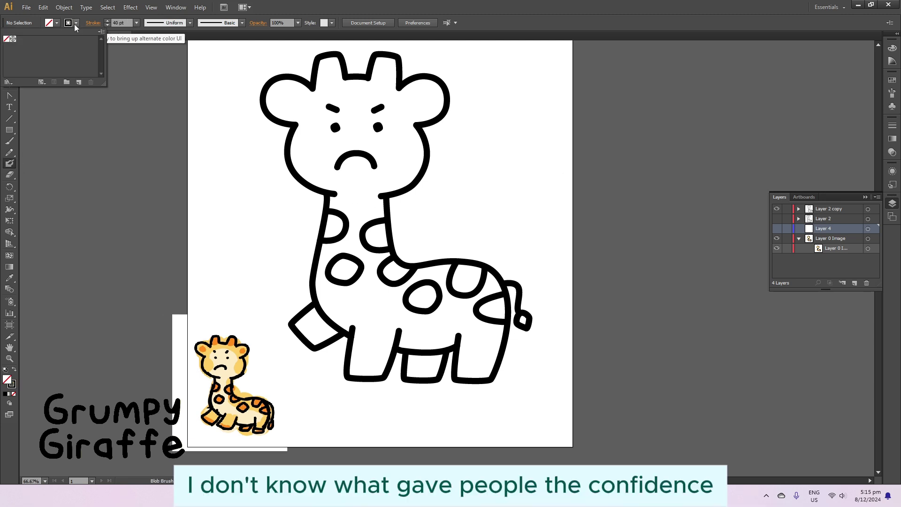
click(57, 24)
click(14, 42)
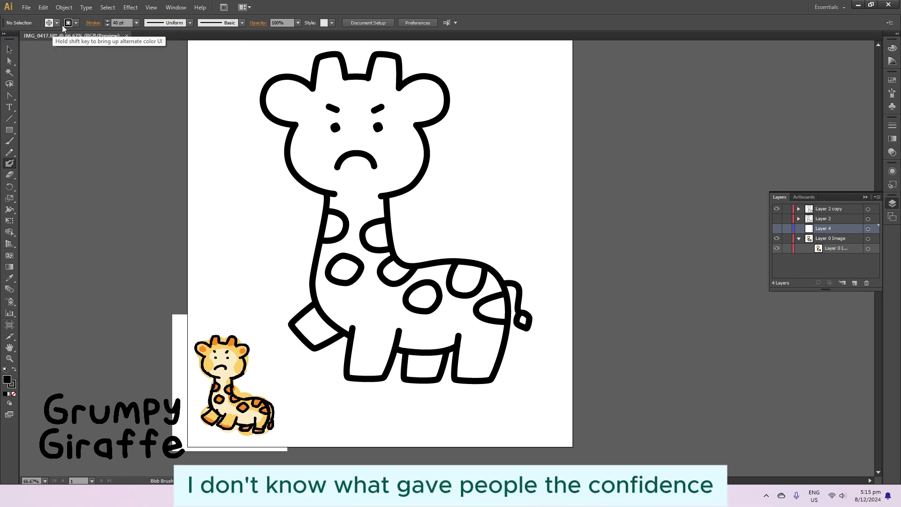
Check the brush settings and sample the cream body colour from the small reference giraffe as the fill.
click(892, 63)
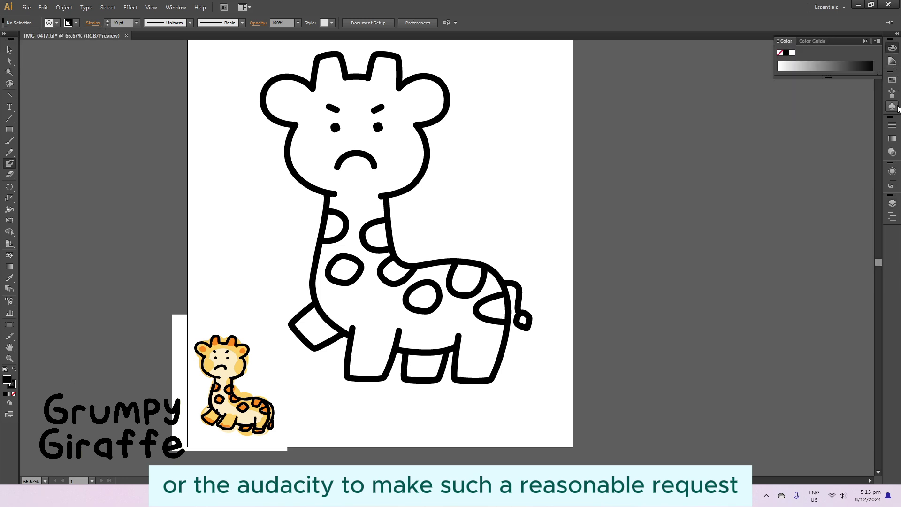
click(893, 94)
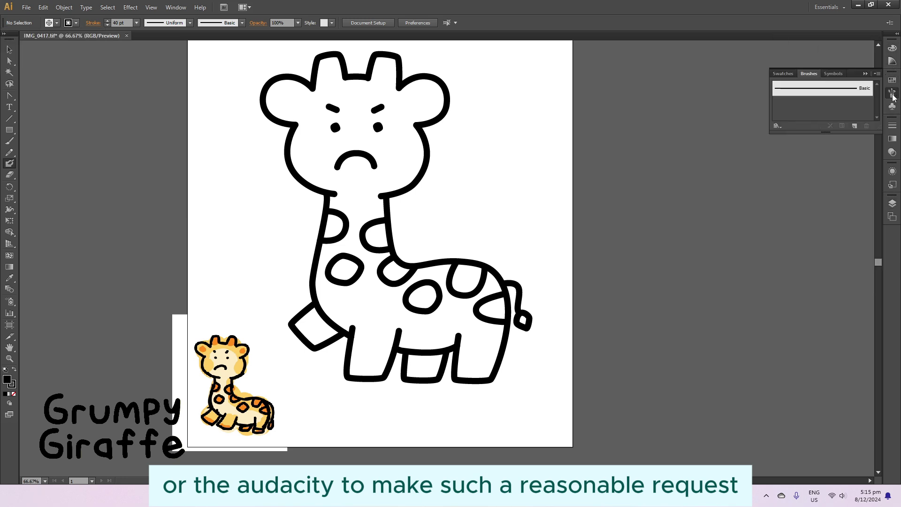
double_click(10, 162)
click(517, 347)
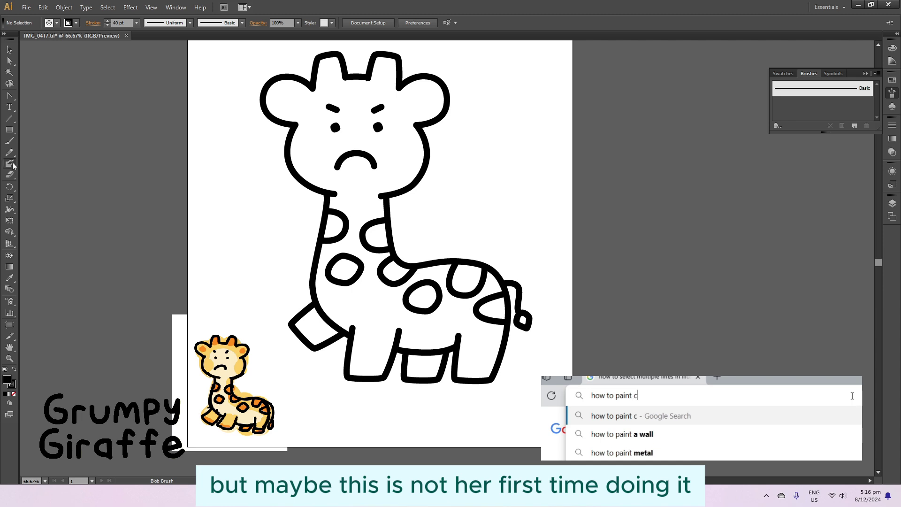
click(243, 406)
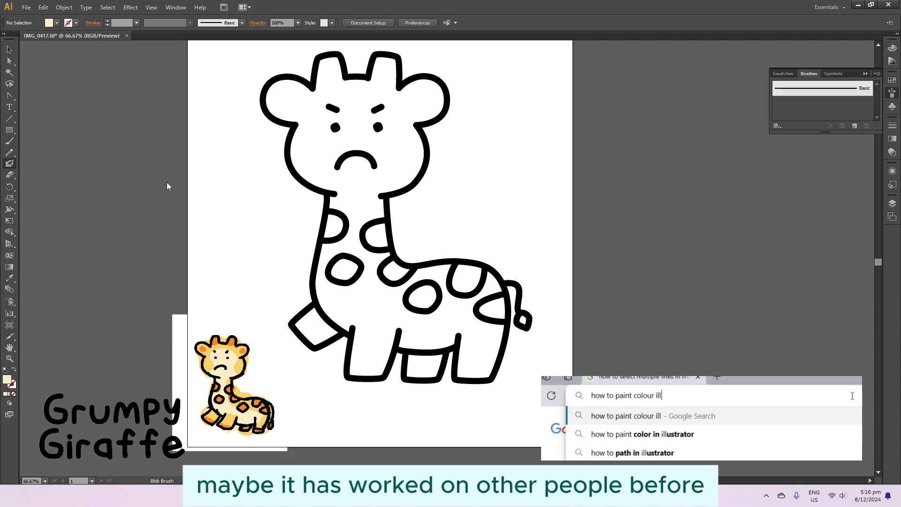
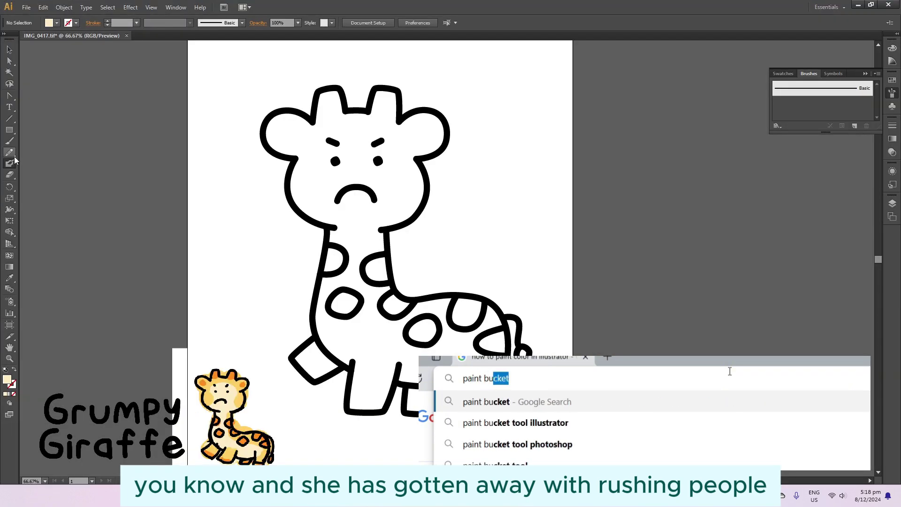
drag(9, 129, 28, 133)
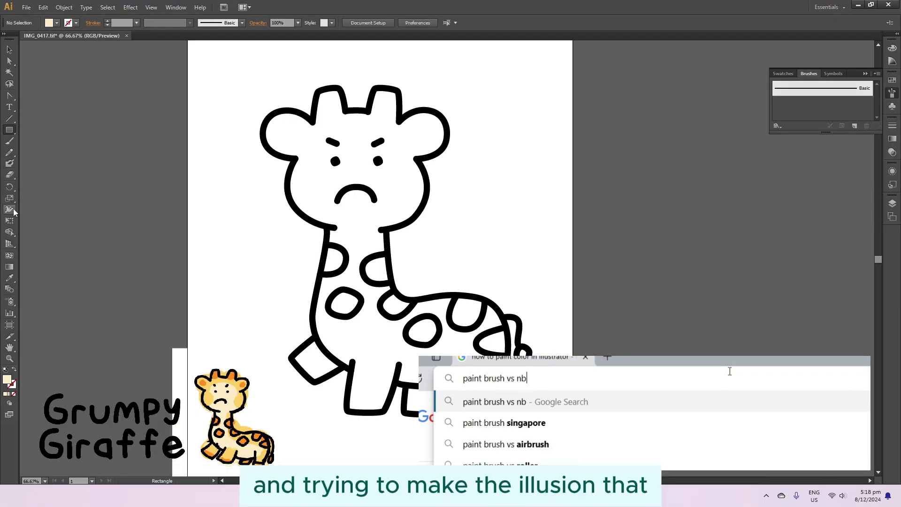
drag(9, 232, 89, 256)
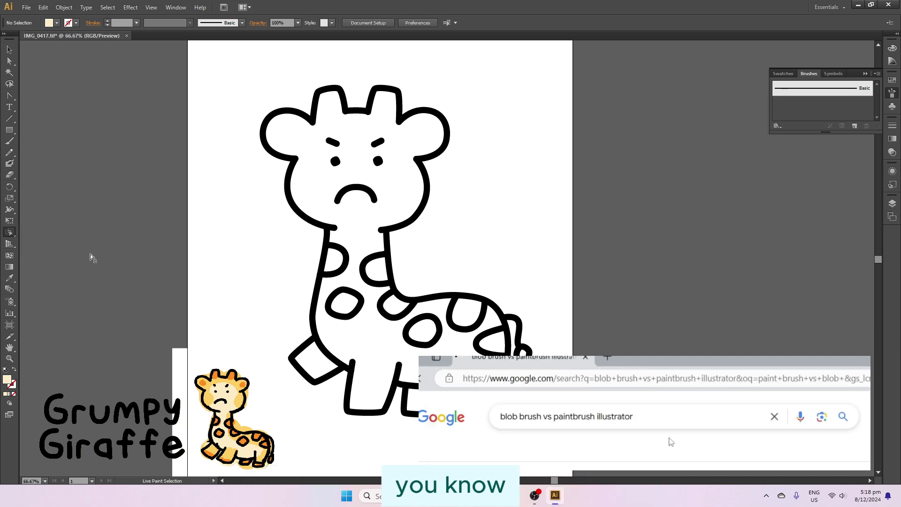
click(247, 238)
click(559, 309)
mouse_move(9, 231)
mouse_down()
mouse_move(70, 230)
mouse_move(57, 230)
mouse_up()
Enlarge the default brush size in the Blob Brush tool options.
click(96, 23)
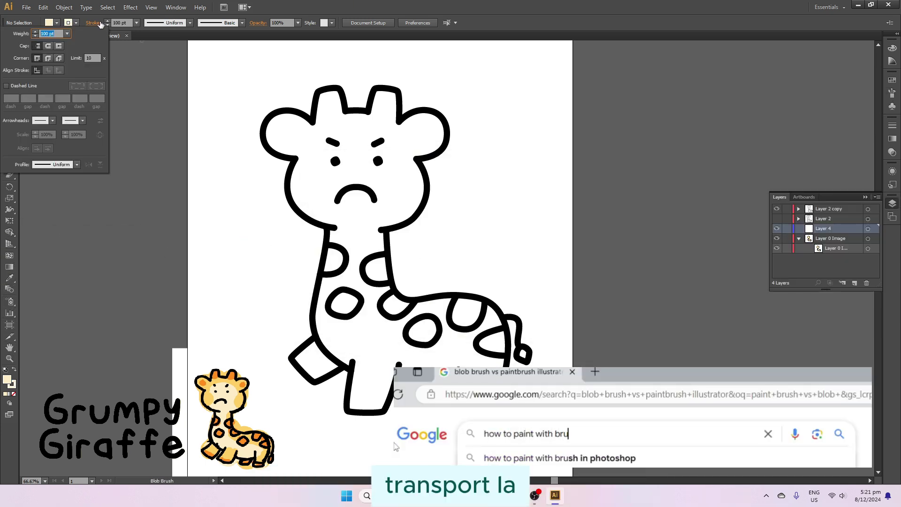
double_click(9, 162)
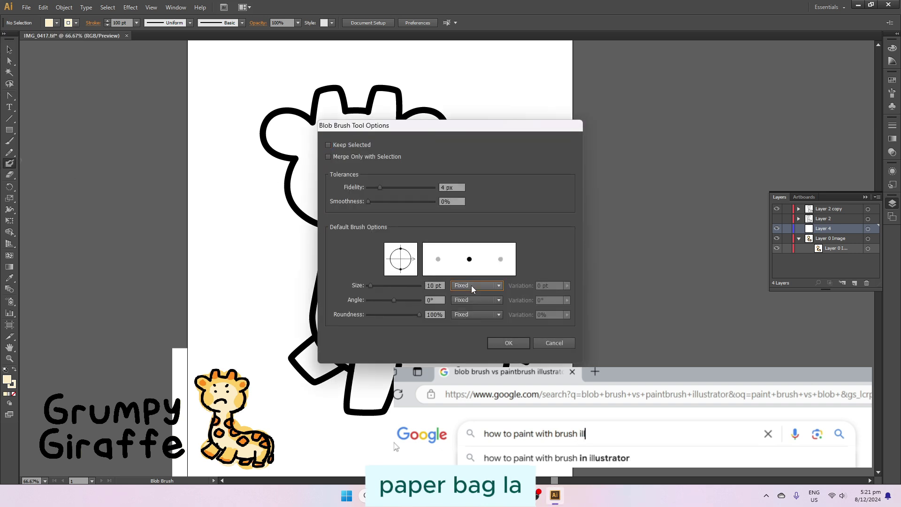
drag(396, 286, 394, 289)
key(Return)
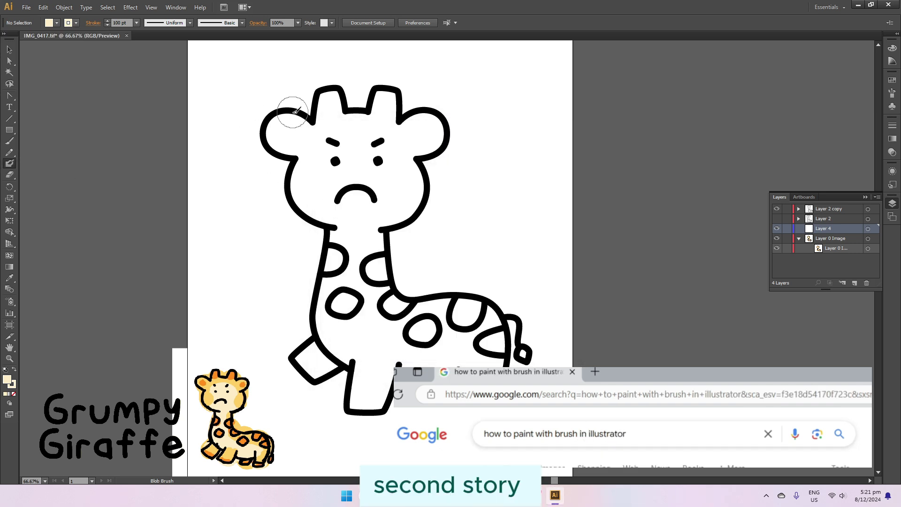
Try painting cream over the giraffe's neck and front legs on Layer 4, and undo it.
drag(346, 232, 333, 341)
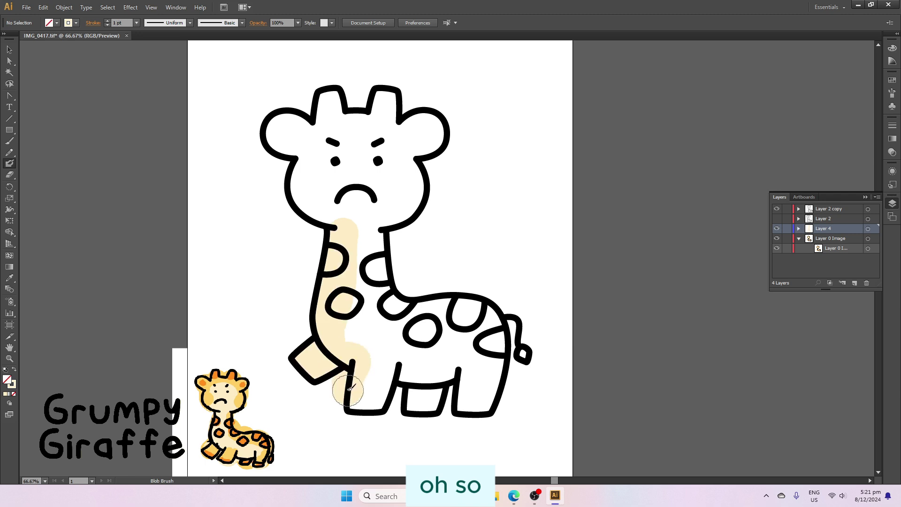
key(ctrl+z)
Set the Blob Brush stroke weight to 100 pt and paint cream over the whole giraffe on Layer 4.
click(93, 23)
click(136, 23)
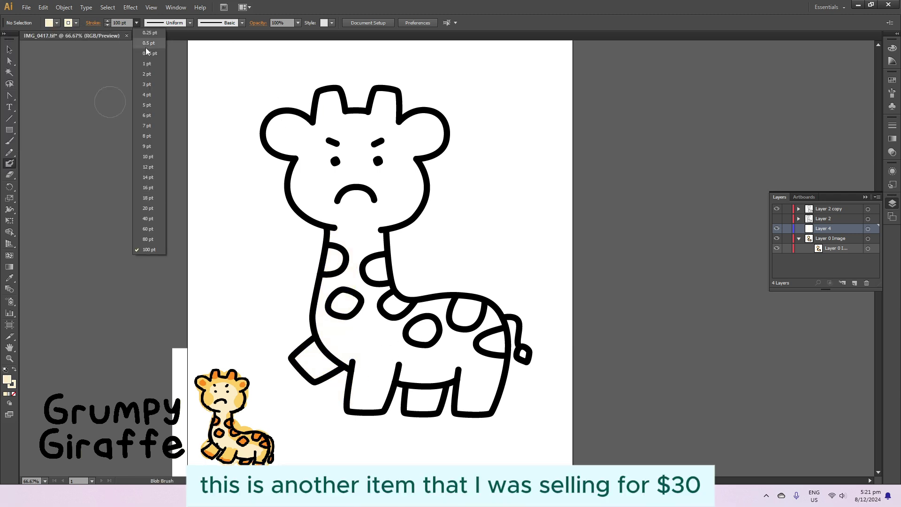
key(Return)
key(Return)
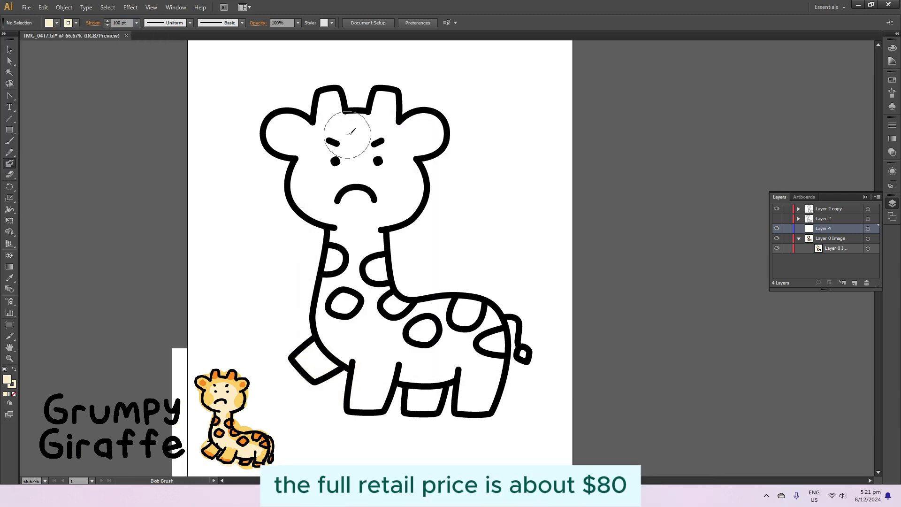
mouse_move(404, 98)
mouse_down()
mouse_move(280, 156)
mouse_move(413, 224)
mouse_move(322, 331)
mouse_move(353, 389)
mouse_move(472, 309)
mouse_move(384, 301)
mouse_up()
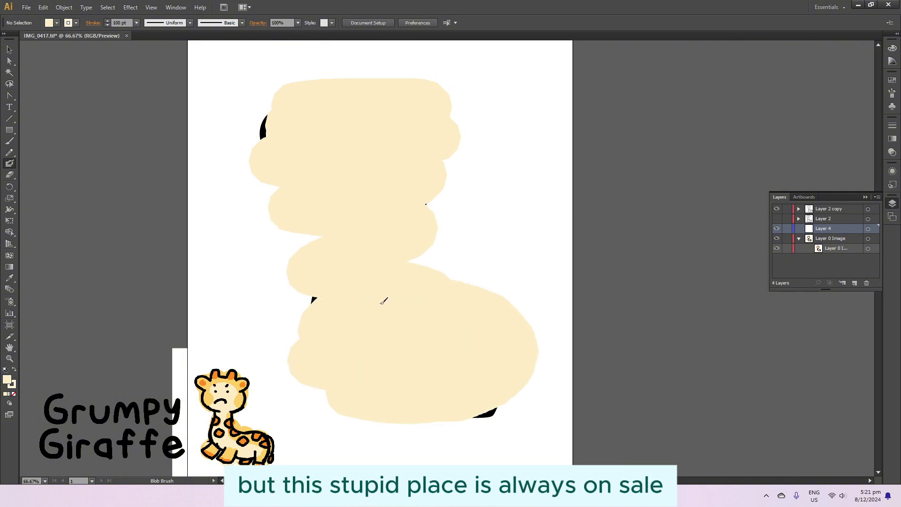
drag(416, 210, 420, 207)
Sample the golden yellow from the small reference giraffe and paint it over the forehead, ears and cheeks.
click(243, 399)
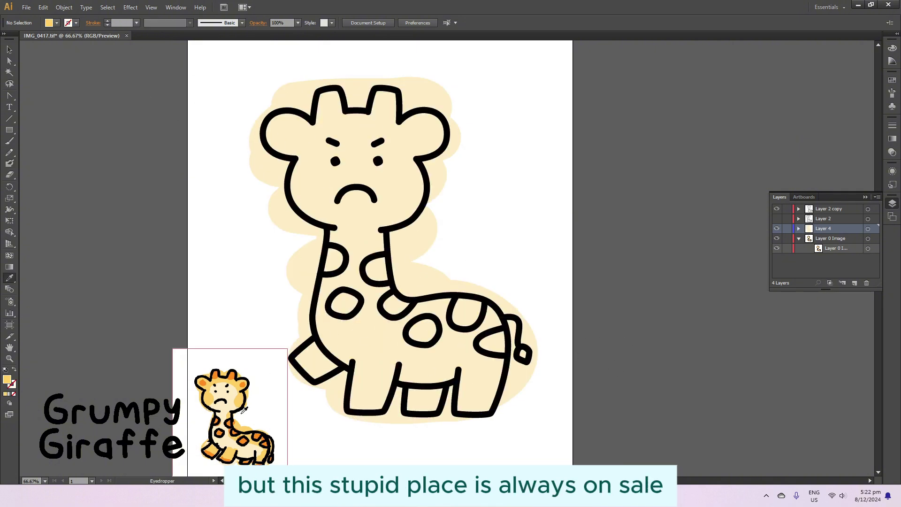
key(shift+b)
mouse_move(321, 210)
mouse_down()
mouse_move(294, 121)
mouse_move(358, 113)
mouse_move(422, 154)
mouse_move(408, 215)
mouse_up()
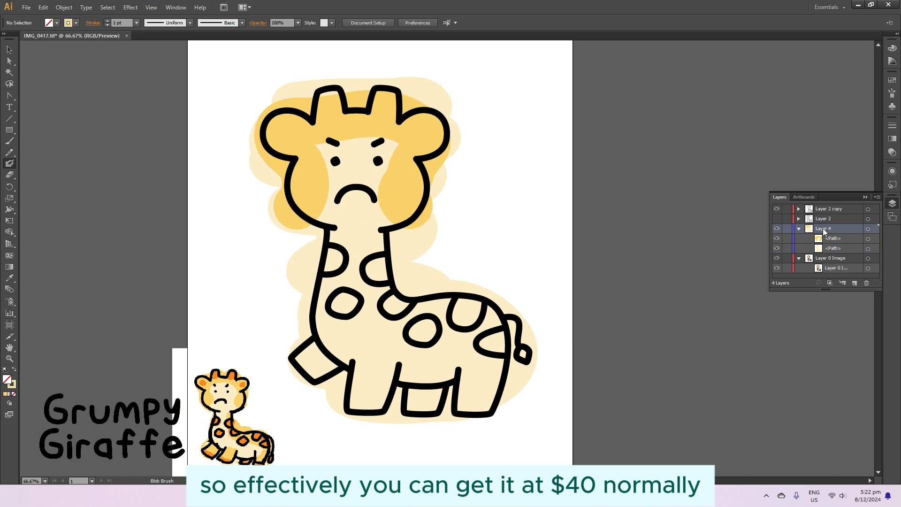
Sample the orange from the reference giraffe and paint it over the body spots, horns and inner ears.
key(i)
click(249, 393)
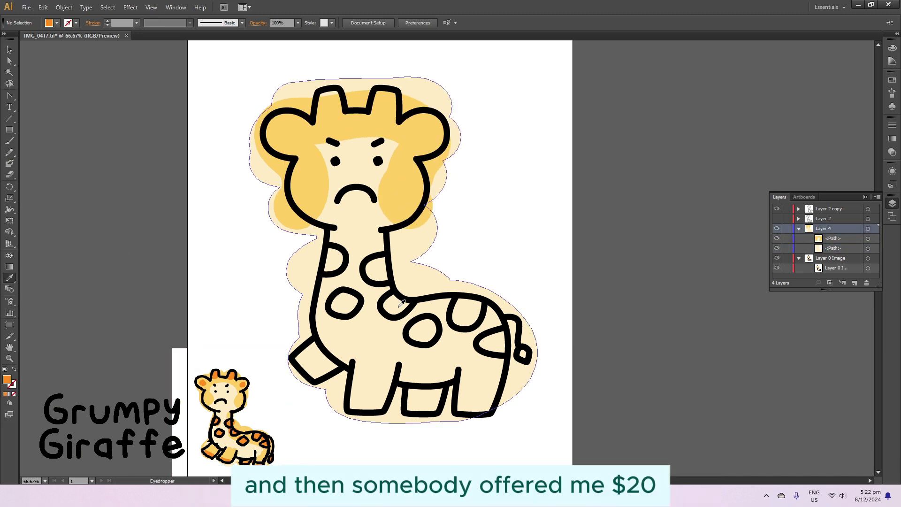
mouse_move(398, 300)
mouse_down()
mouse_move(326, 261)
mouse_move(417, 329)
mouse_move(505, 342)
mouse_up()
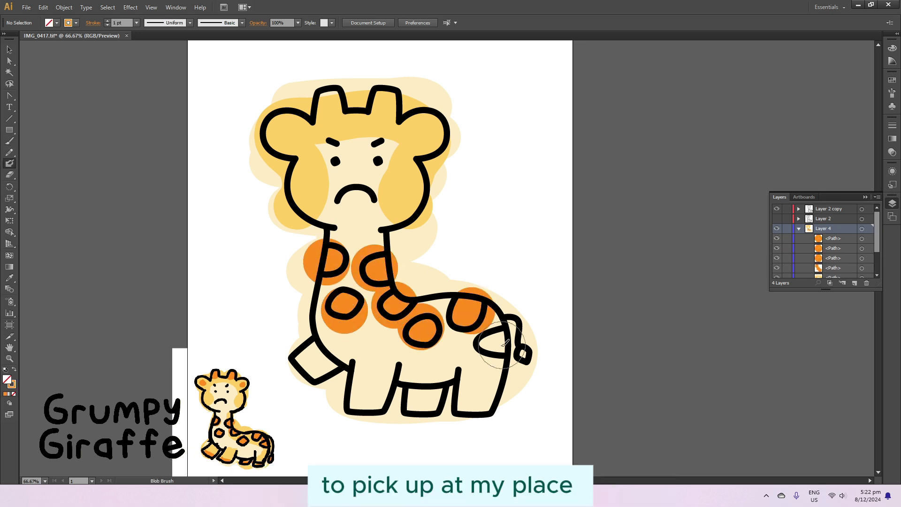
click(321, 102)
click(381, 101)
click(289, 135)
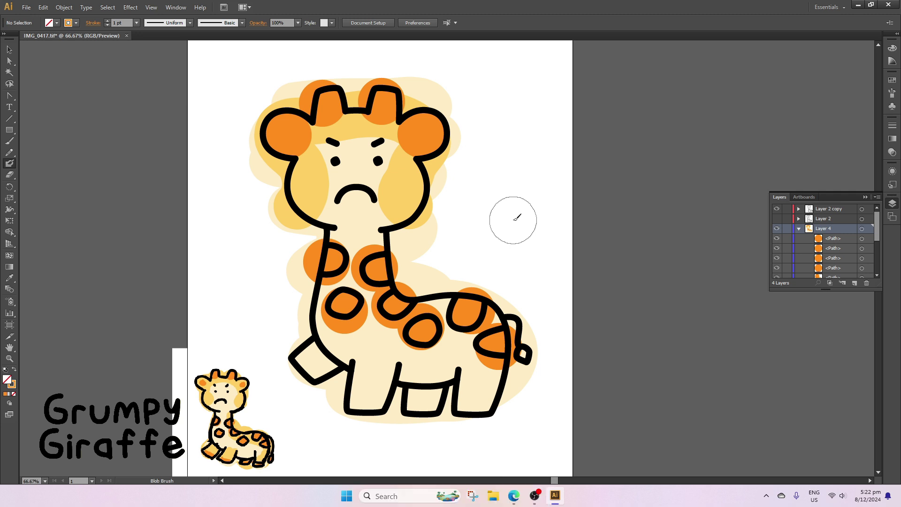
Sample the golden yellow again and paint it on the four legs and along the back of the neck and body.
key(i)
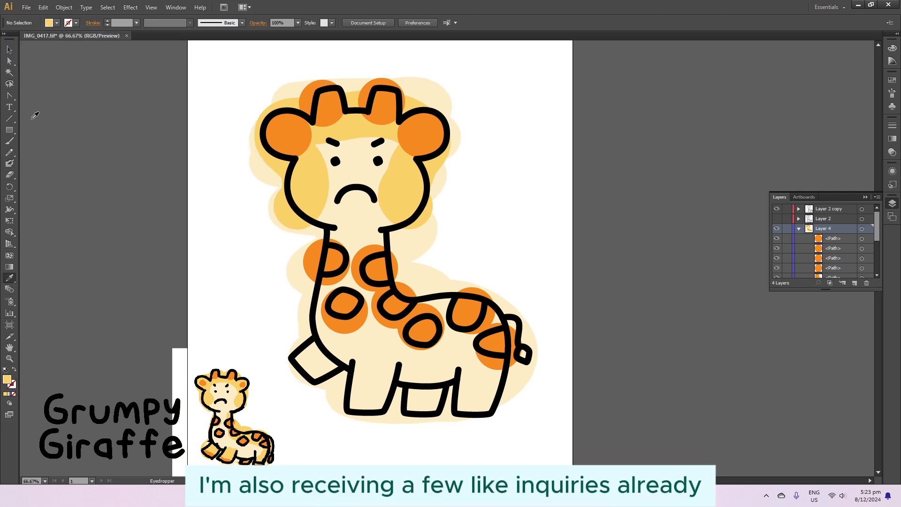
click(9, 163)
drag(306, 349, 313, 363)
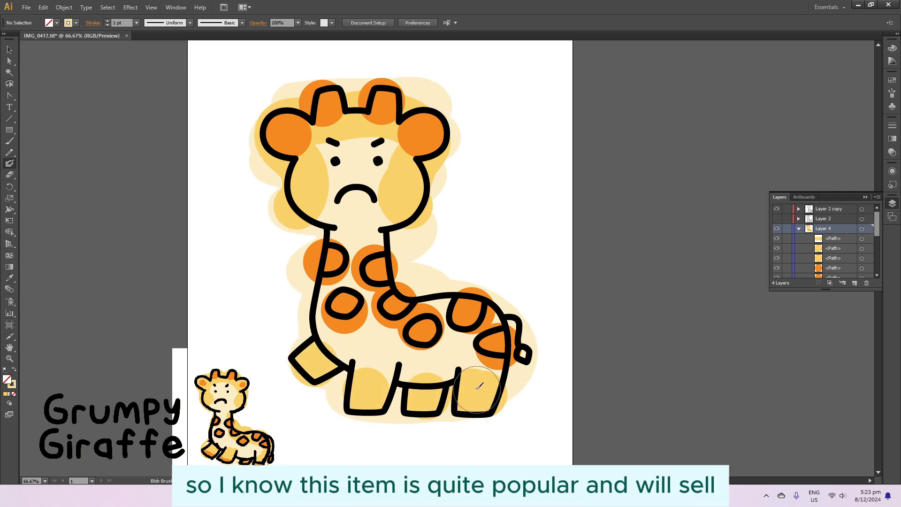
mouse_move(398, 239)
mouse_down()
mouse_move(427, 291)
mouse_move(493, 305)
mouse_up()
scroll(837, 241, down, 3)
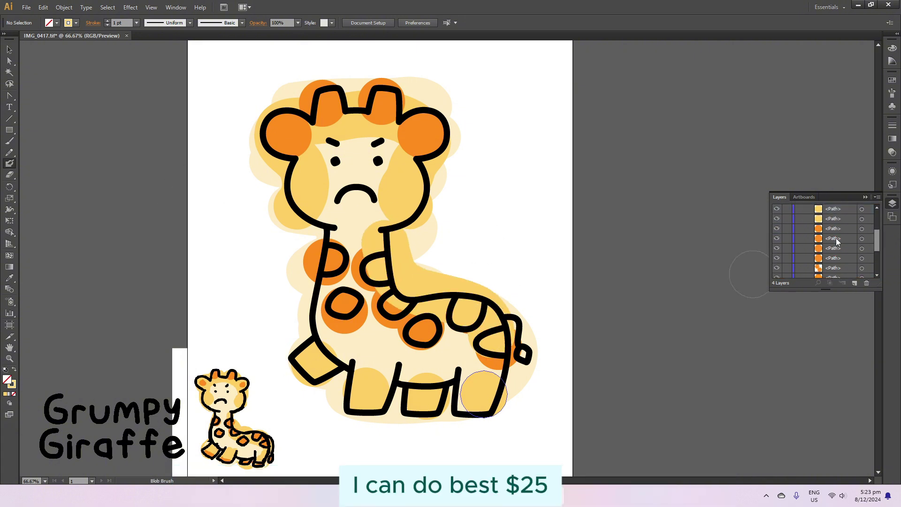
Sample orange, reduce the default Blob Brush size, and paint the four hooves and the tail tip.
key(i)
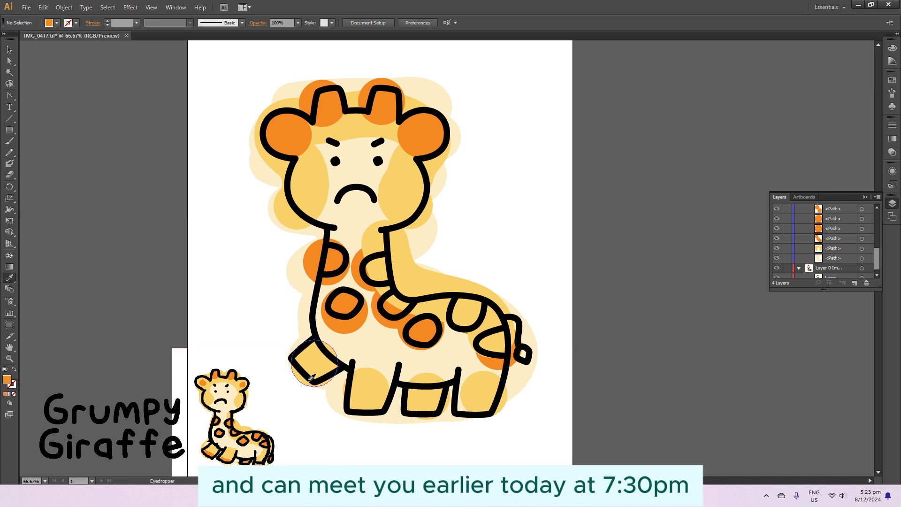
double_click(9, 163)
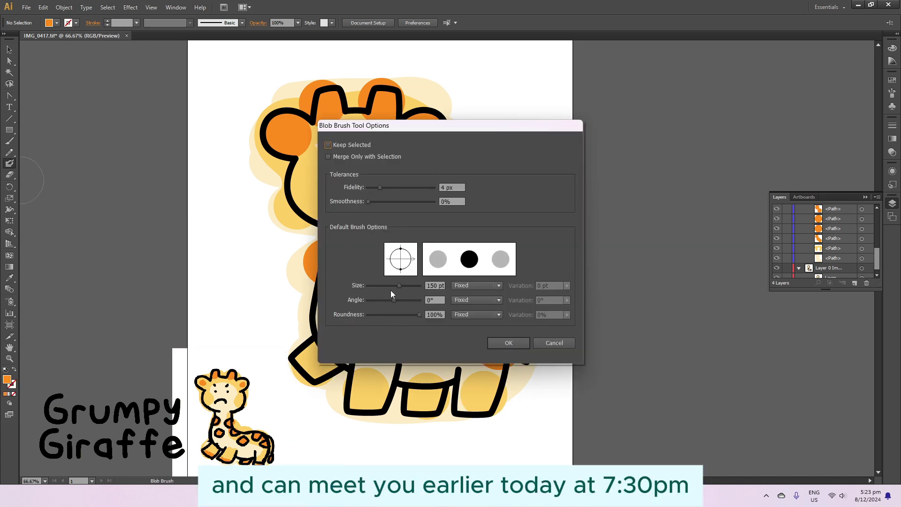
key(Return)
drag(294, 359, 324, 376)
drag(350, 403, 444, 406)
drag(455, 408, 491, 406)
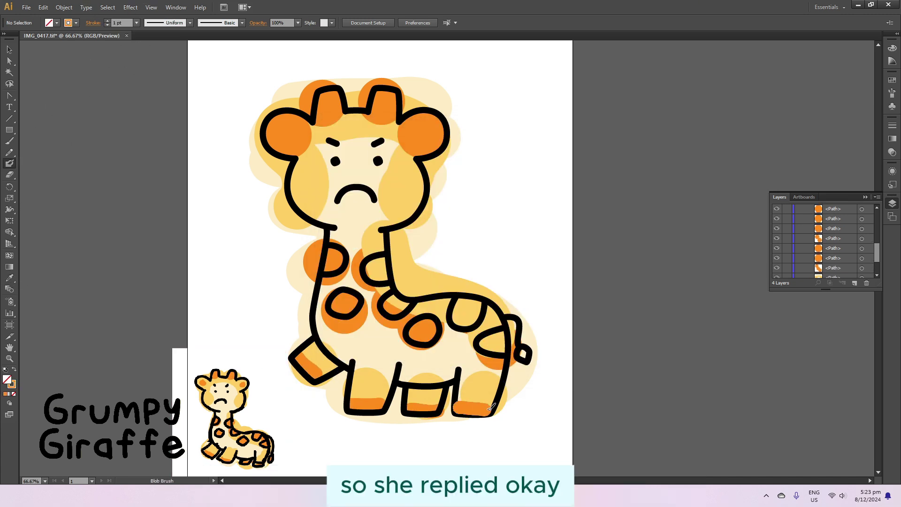
Select the cream base path, enlarge it to about 1087 by 1172 pt, and shift it slightly upward around the giraffe.
scroll(829, 256, down, 3)
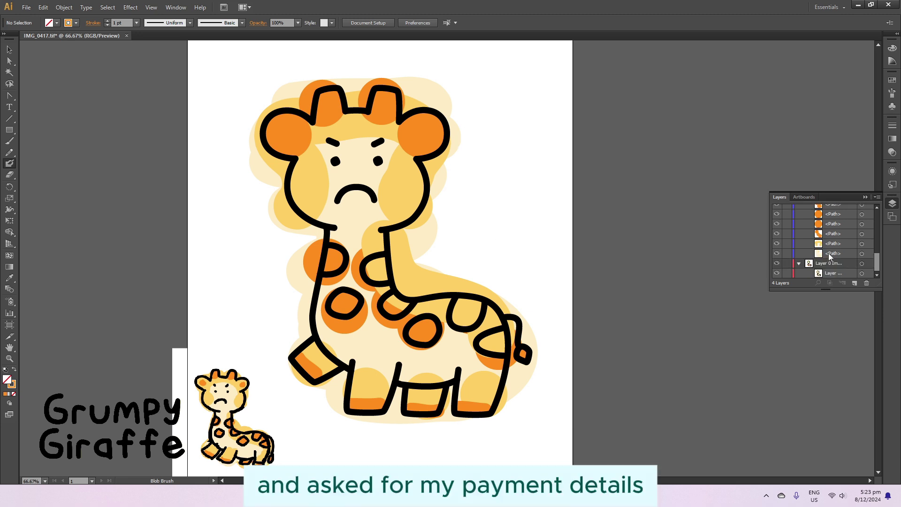
click(415, 246)
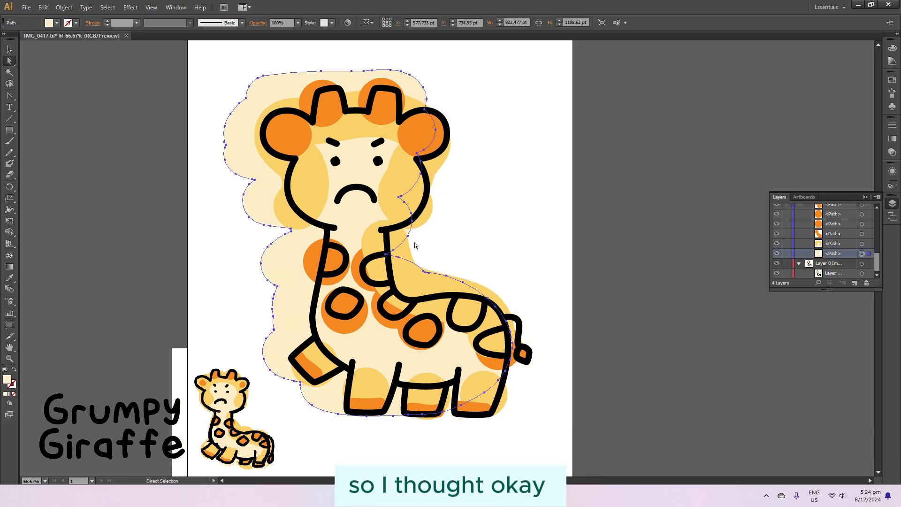
drag(512, 242, 564, 253)
drag(393, 416, 393, 435)
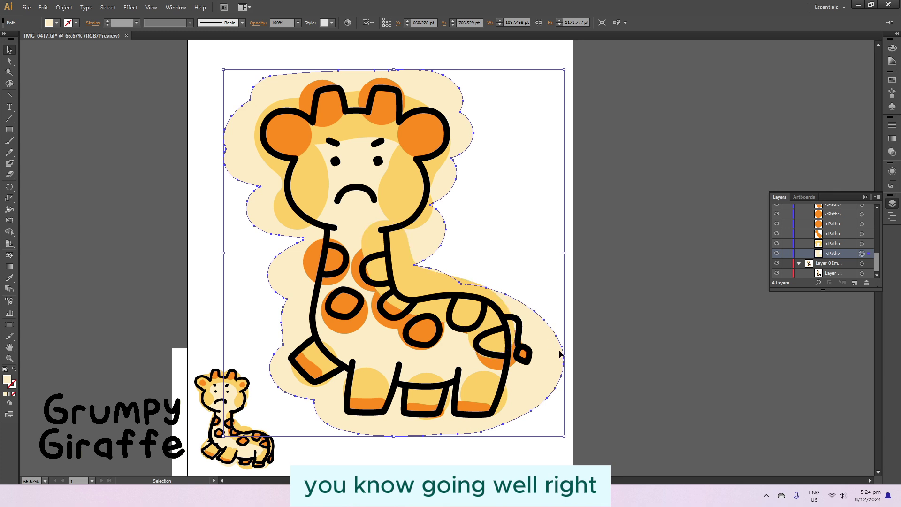
drag(543, 396, 543, 388)
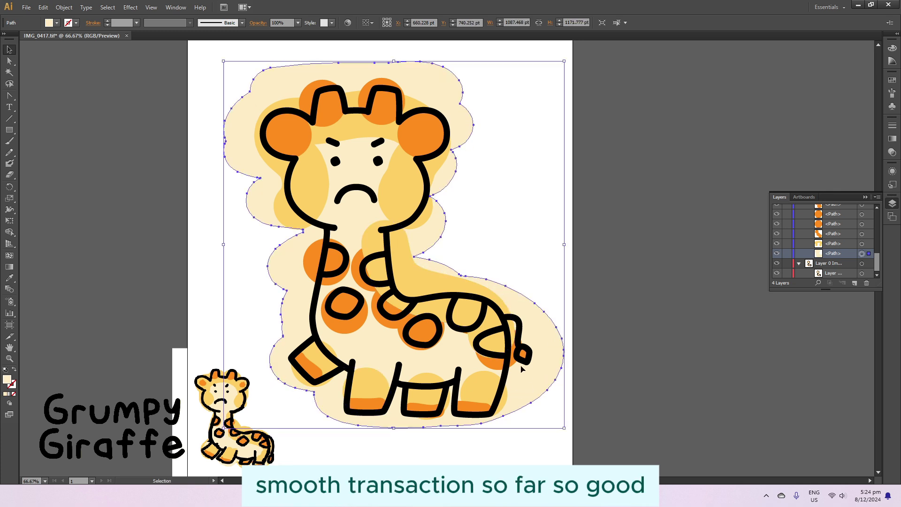
Simplify the cream base path with 10% curve precision and a 0° angle threshold.
key(a)
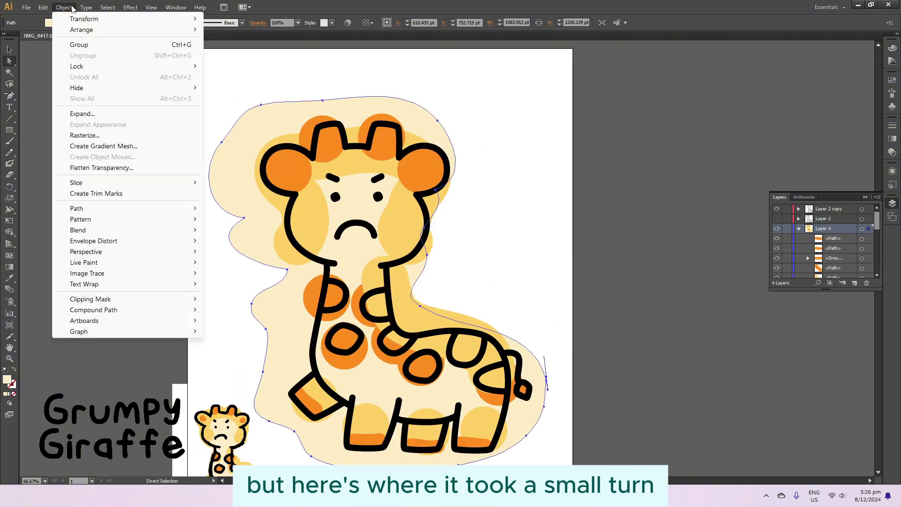
click(397, 250)
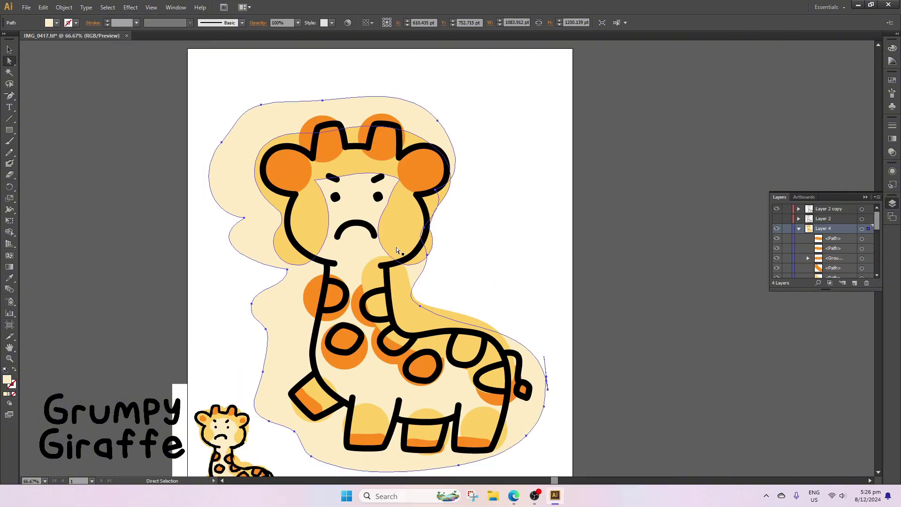
key(v)
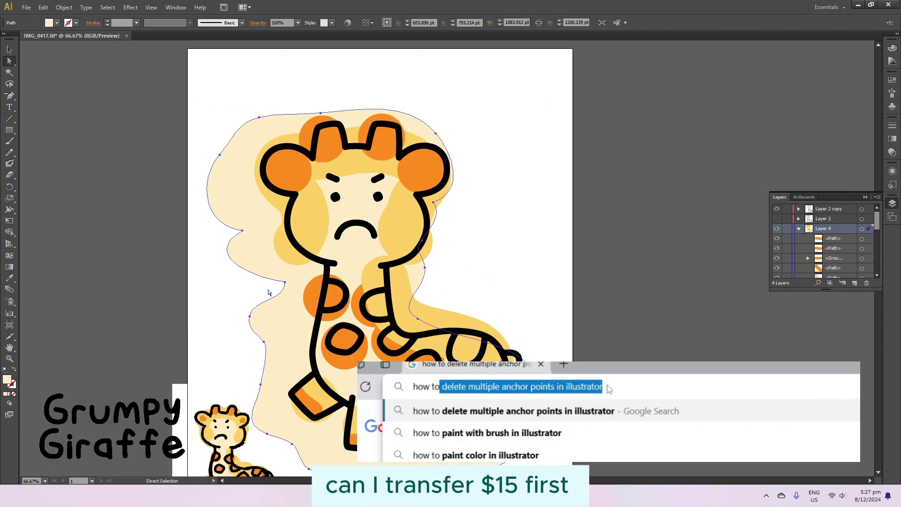
click(64, 7)
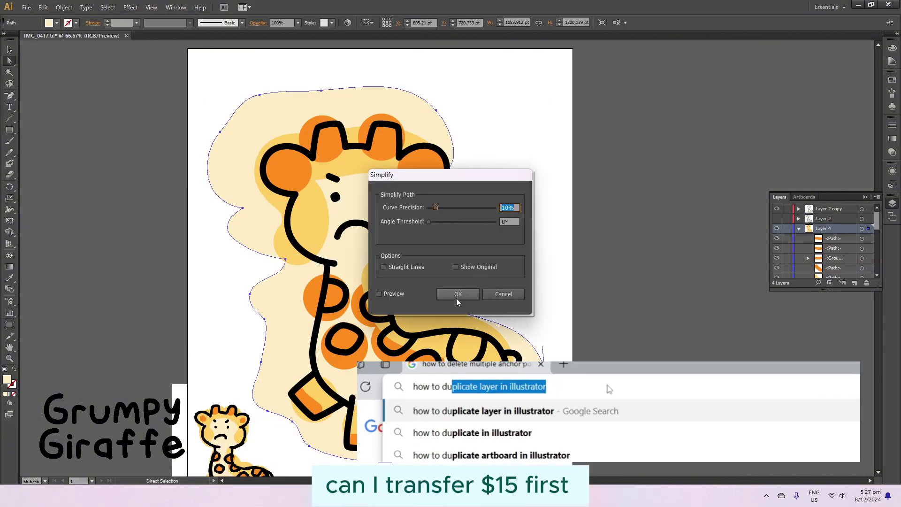
click(457, 293)
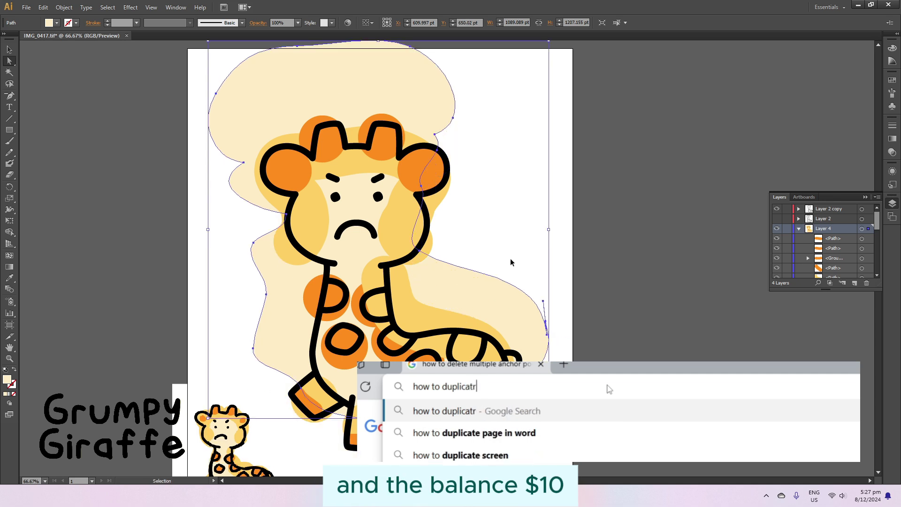
Simplify the cream path further, trying 3% curve precision with a 180° angle threshold, and undo the last attempts.
click(64, 7)
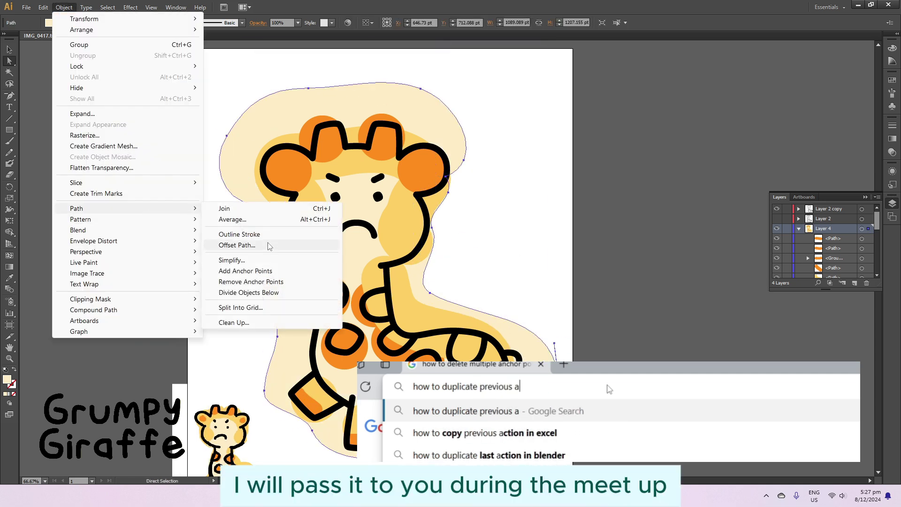
click(235, 259)
click(458, 294)
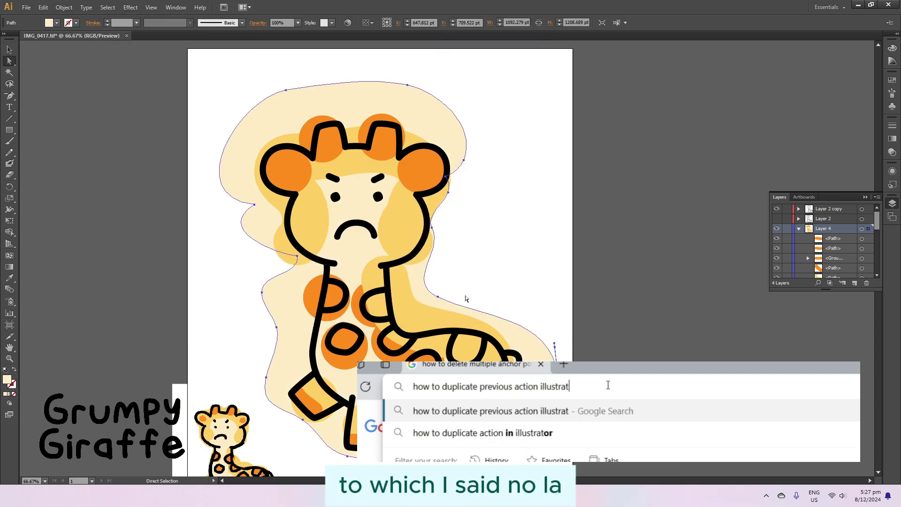
click(64, 7)
mouse_move(155, 213)
click(232, 259)
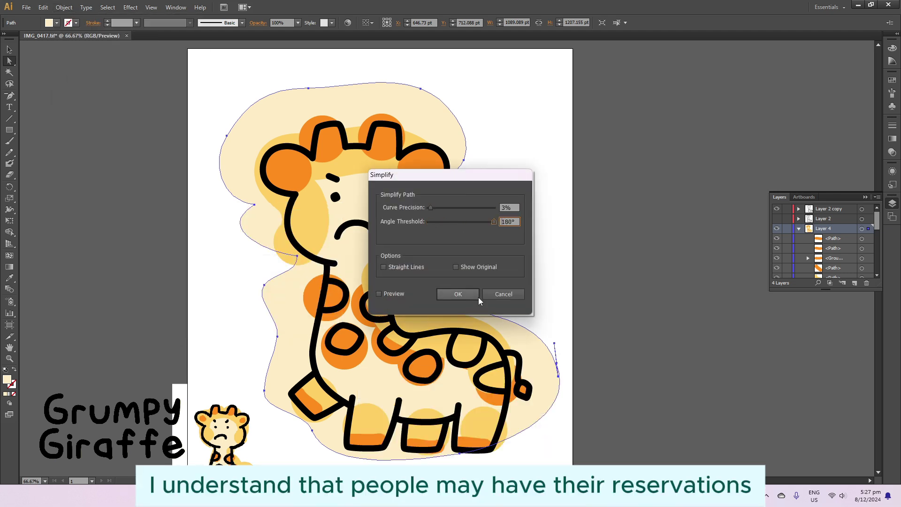
click(458, 294)
click(64, 7)
click(232, 260)
click(458, 293)
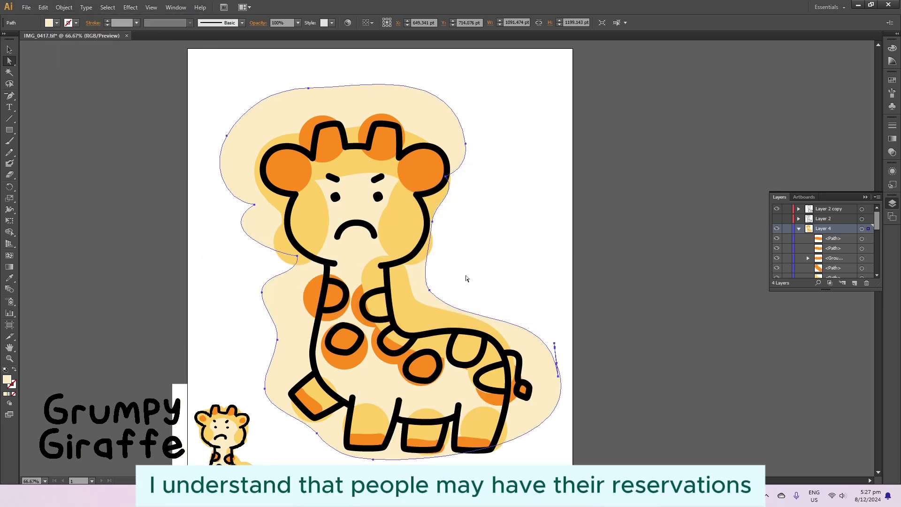
key(ctrl+z)
key(ctrl+z)
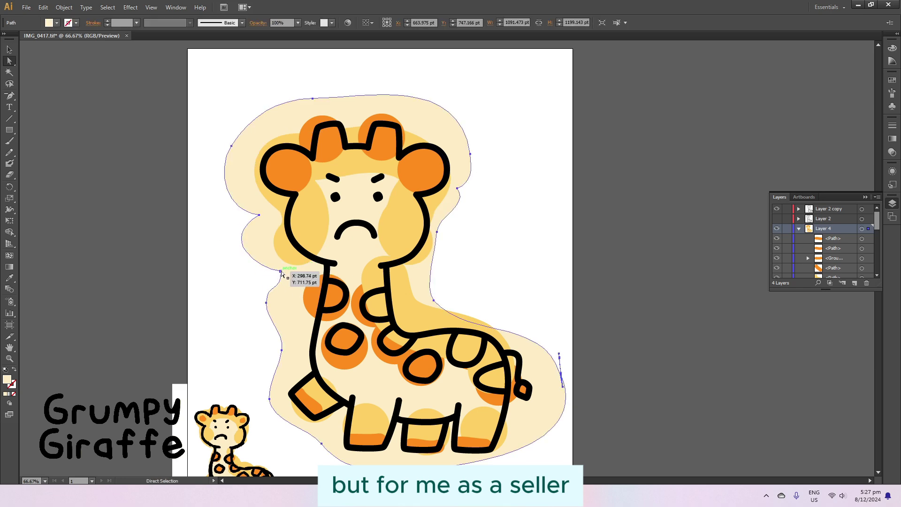
Try to smooth the kink in the cream outline beside the giraffe's tail by repositioning its anchor points.
drag(555, 374, 556, 378)
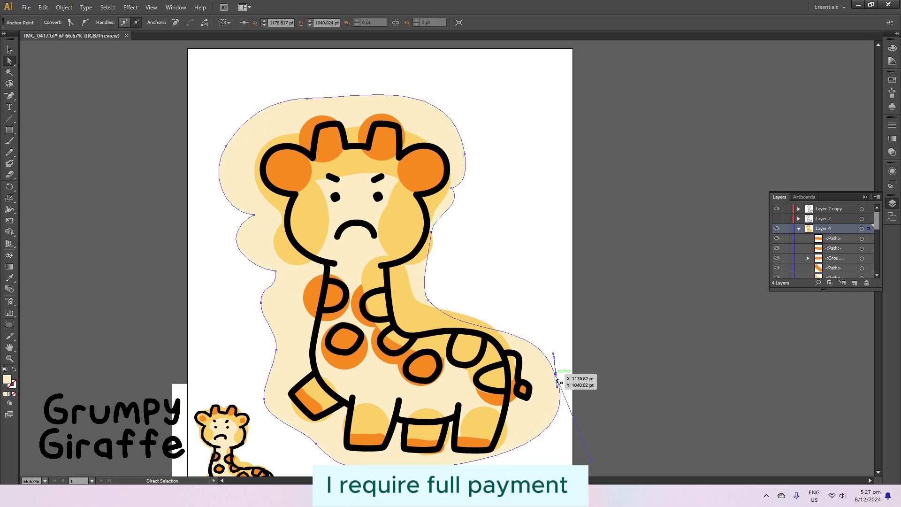
key(ctrl+plus)
key(ctrl+plus)
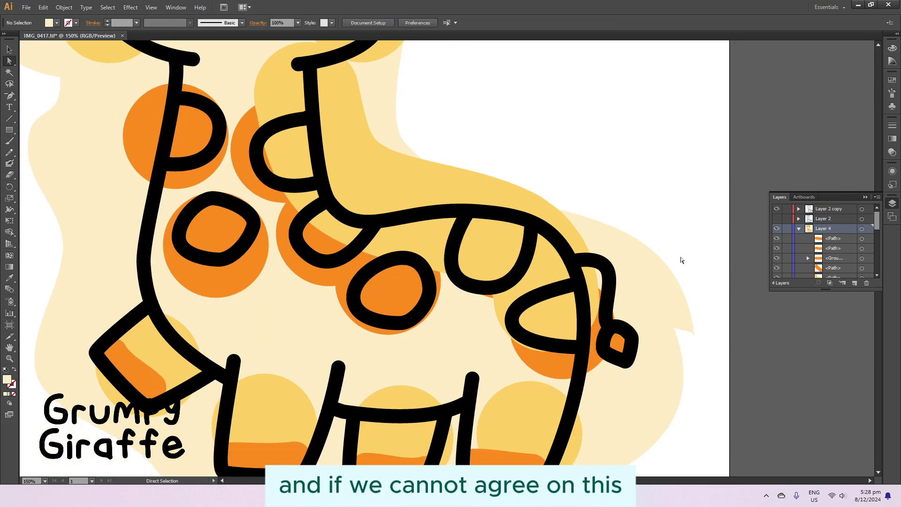
drag(694, 336, 694, 341)
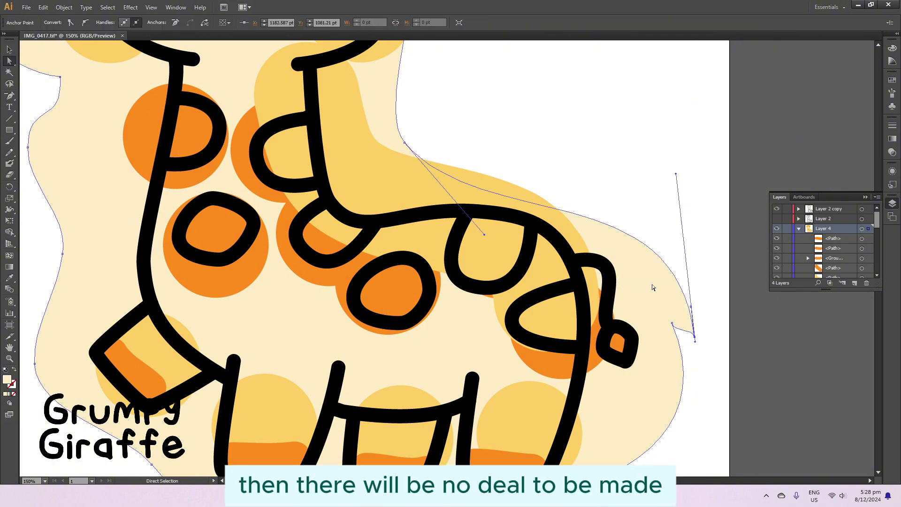
mouse_move(702, 309)
mouse_down()
mouse_move(694, 322)
mouse_move(687, 302)
mouse_move(704, 310)
mouse_up()
Delete the kinked anchor points of the cream path beside the giraffe's tail.
key(minus)
click(704, 311)
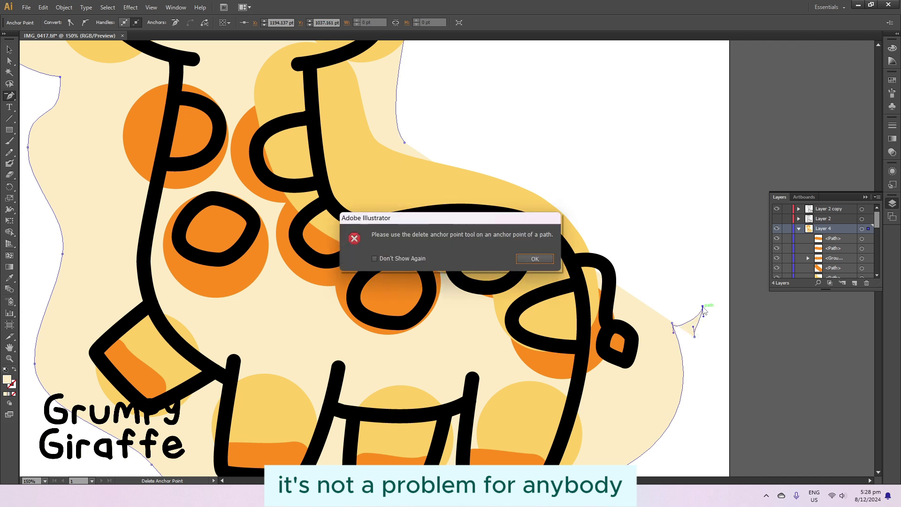
key(Return)
click(694, 336)
scroll(661, 291, down, 1)
click(672, 287)
scroll(692, 286, down, 2)
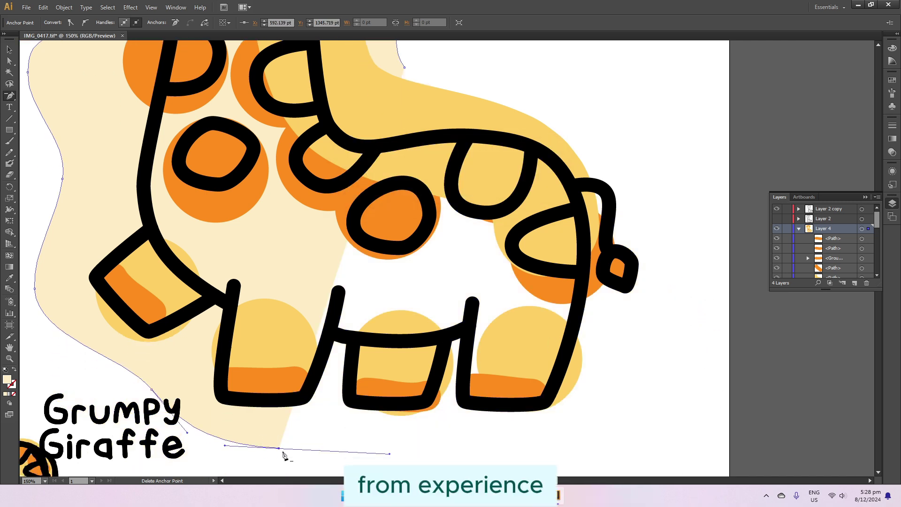
Extend the cream shape around the giraffe's back, tail and hind legs by repositioning its anchor points and curving their handles.
key(plus)
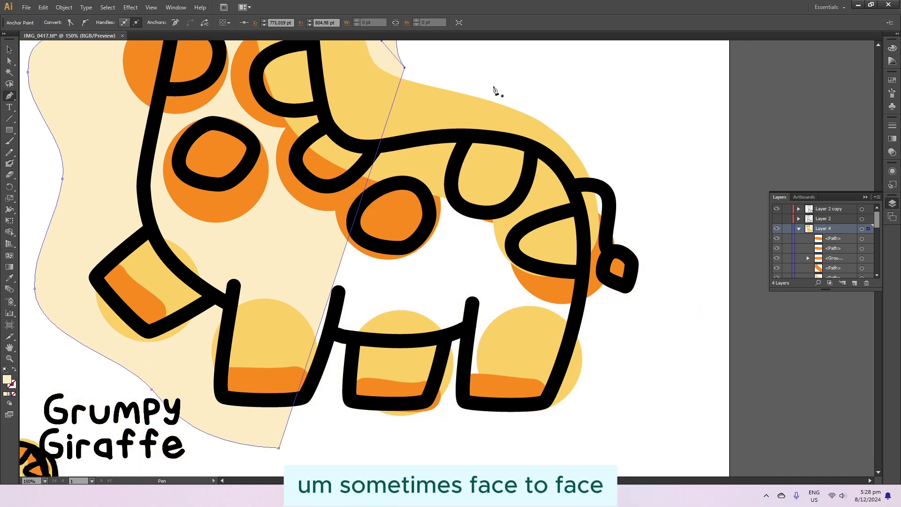
drag(366, 189, 655, 226)
scroll(655, 225, up, 1)
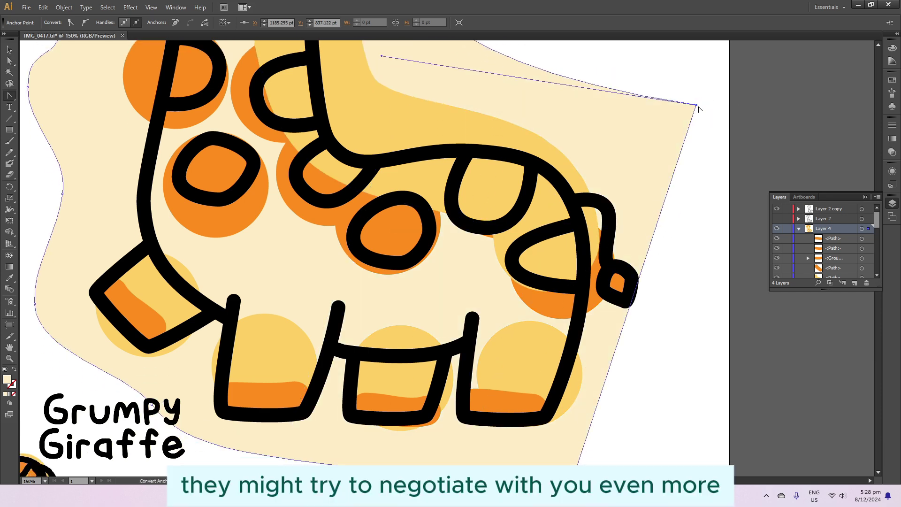
drag(699, 109, 692, 92)
scroll(692, 91, down, 1)
drag(570, 440, 616, 438)
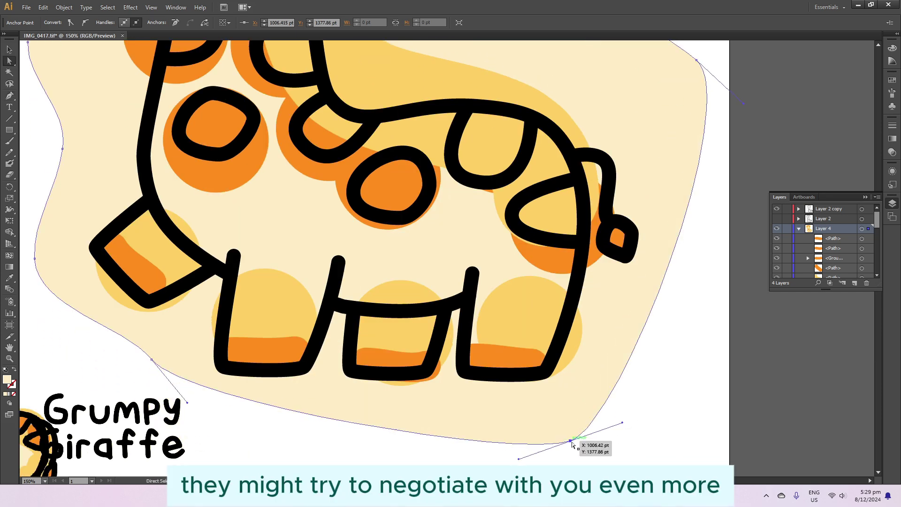
scroll(699, 85, up, 1)
Delete excess anchor points from the cream outline beside the face and neck, and reshape its inner corner above the back.
scroll(659, 212, down, 2)
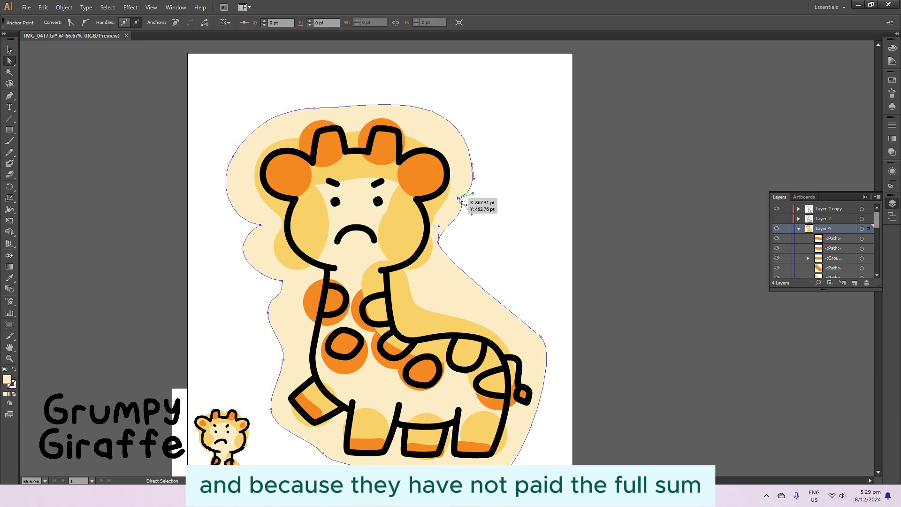
click(282, 282)
scroll(496, 203, down, 1)
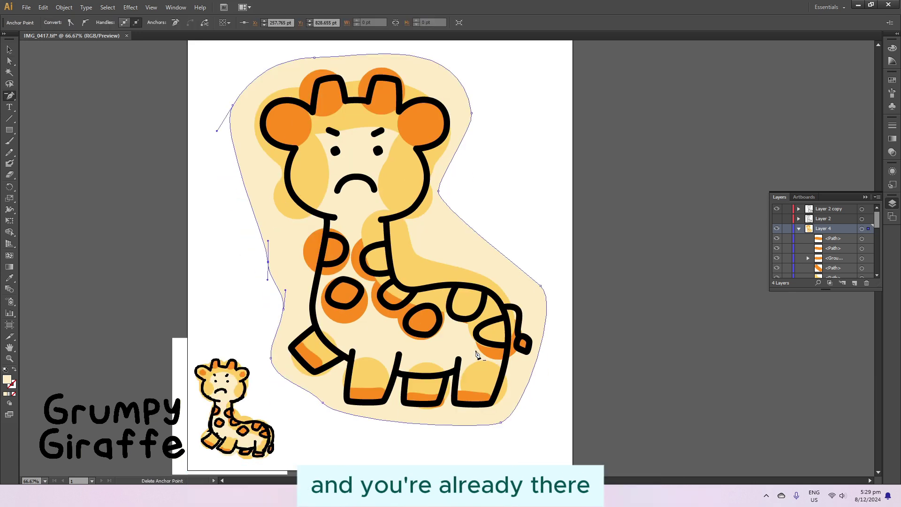
drag(438, 192, 438, 240)
key(plus)
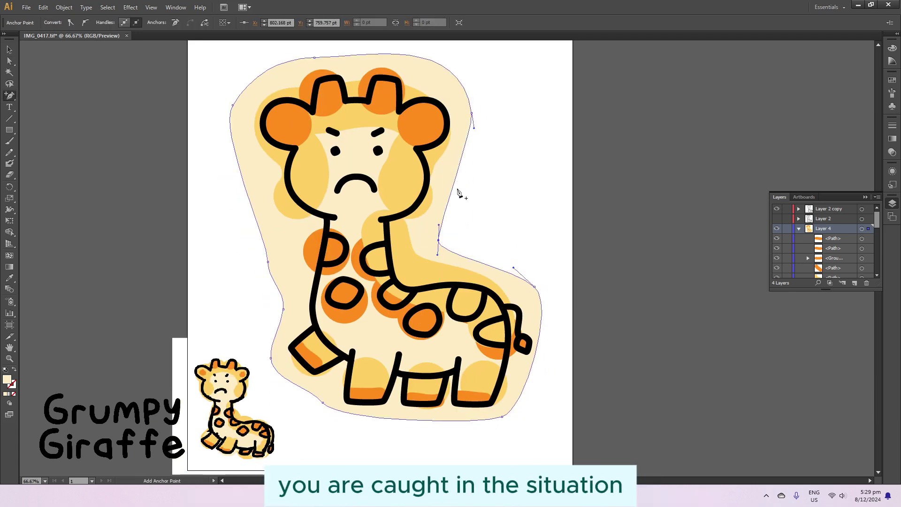
drag(456, 191, 450, 197)
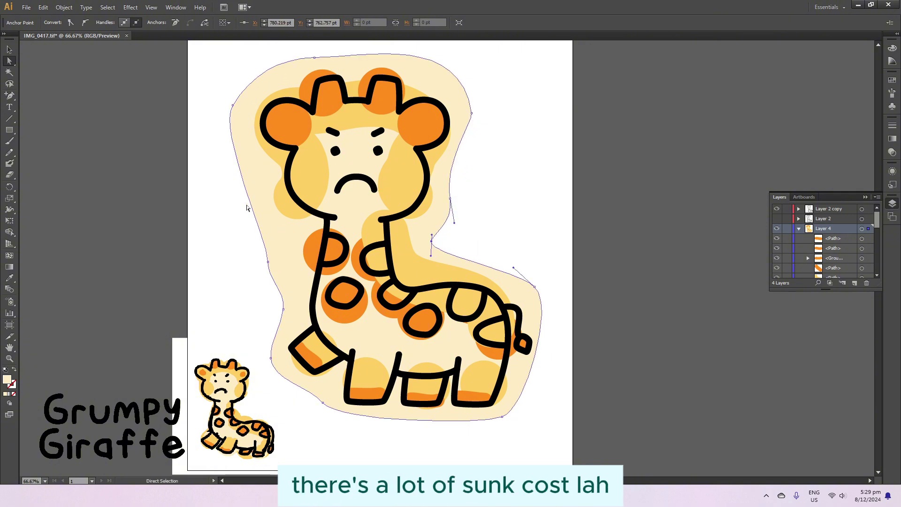
Reshape the cream outline beside the left cheek and over the top of the head with added and repositioned anchor points.
click(288, 234)
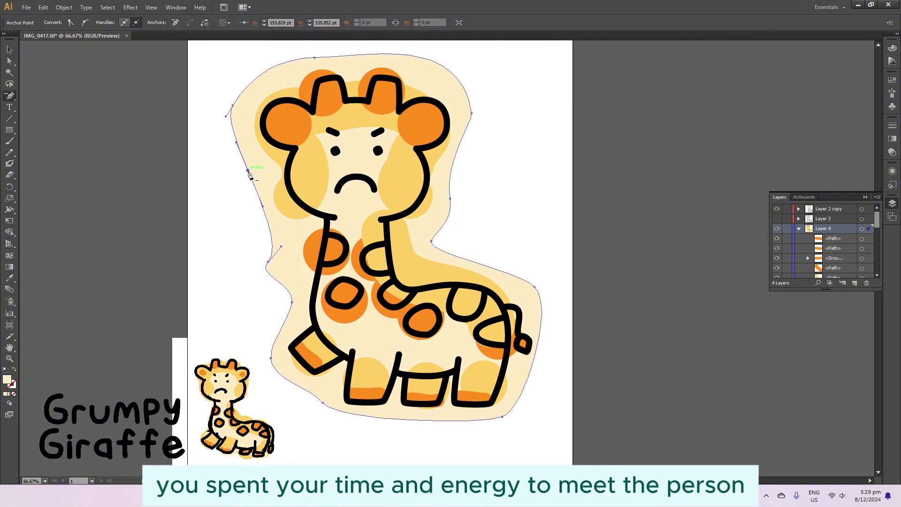
drag(242, 149, 241, 159)
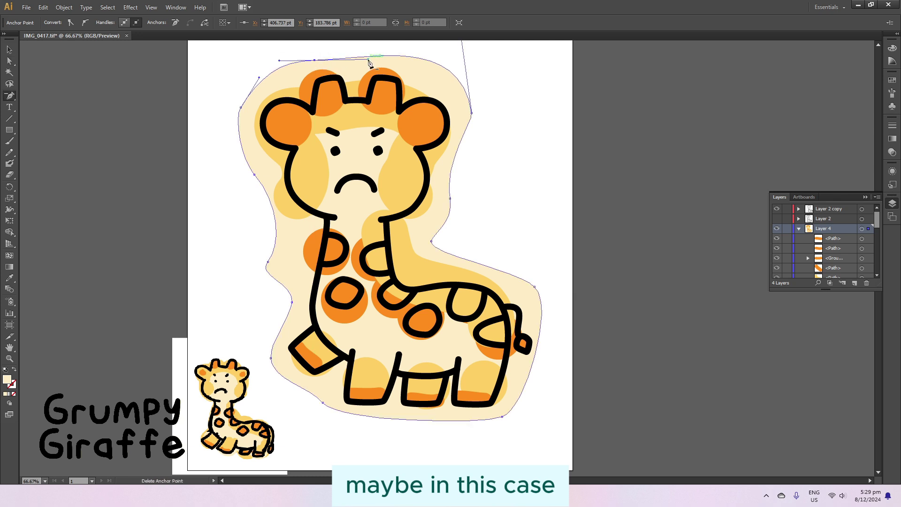
scroll(370, 74, up, 2)
mouse_move(463, 89)
mouse_down()
mouse_move(439, 96)
mouse_move(449, 95)
mouse_up()
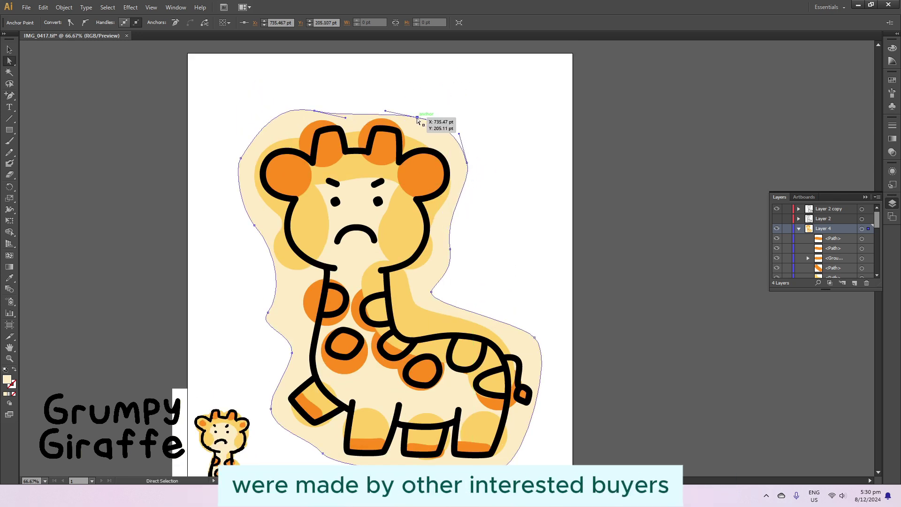
Pull the cream outline closer to both sides of the neck and smooth its curve beside the left cheek.
click(513, 184)
drag(269, 318, 298, 308)
drag(433, 294, 421, 307)
click(259, 232)
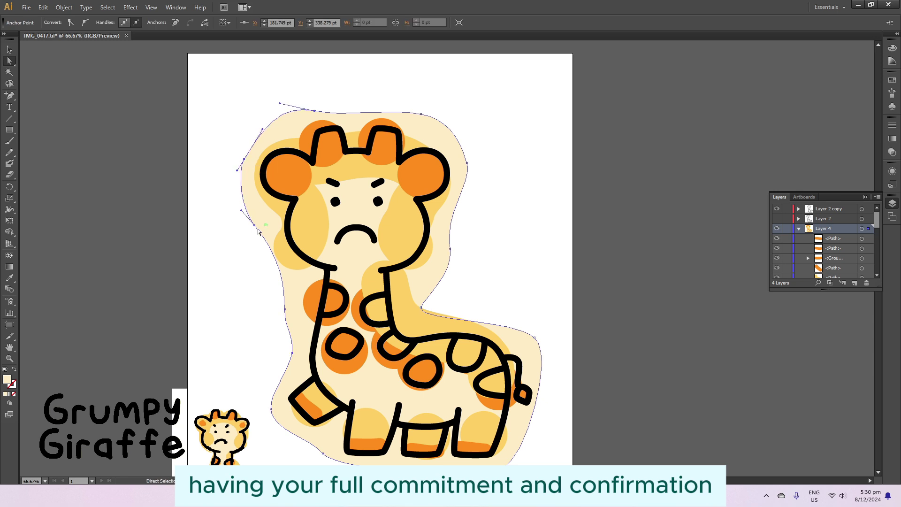
click(585, 267)
Simplify the paths of the yellow head and back shapes, and shift the head shape slightly to the right.
click(426, 230)
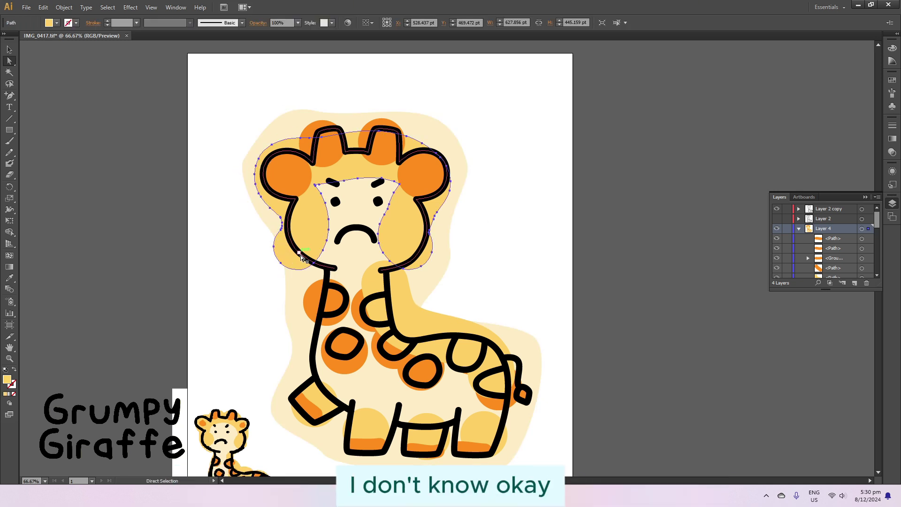
click(834, 252)
click(64, 7)
mouse_move(122, 208)
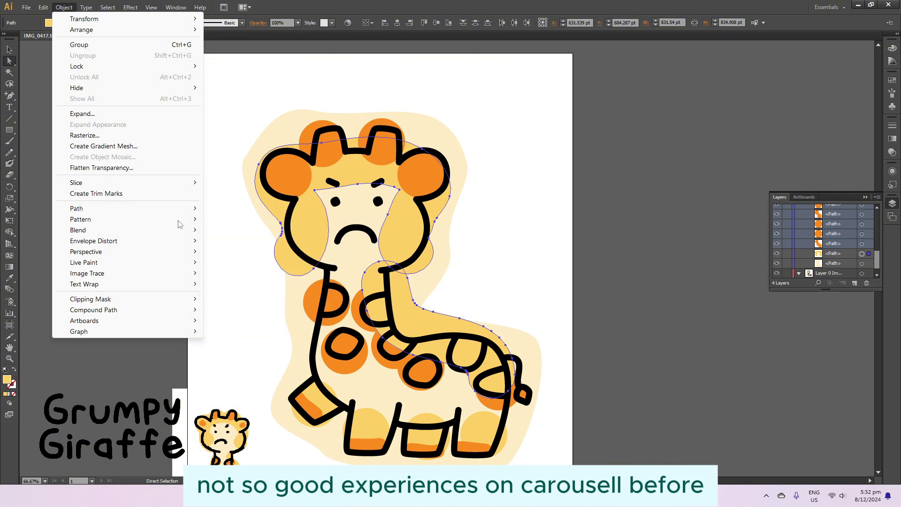
click(225, 208)
click(539, 263)
click(658, 300)
scroll(658, 300, down, 2)
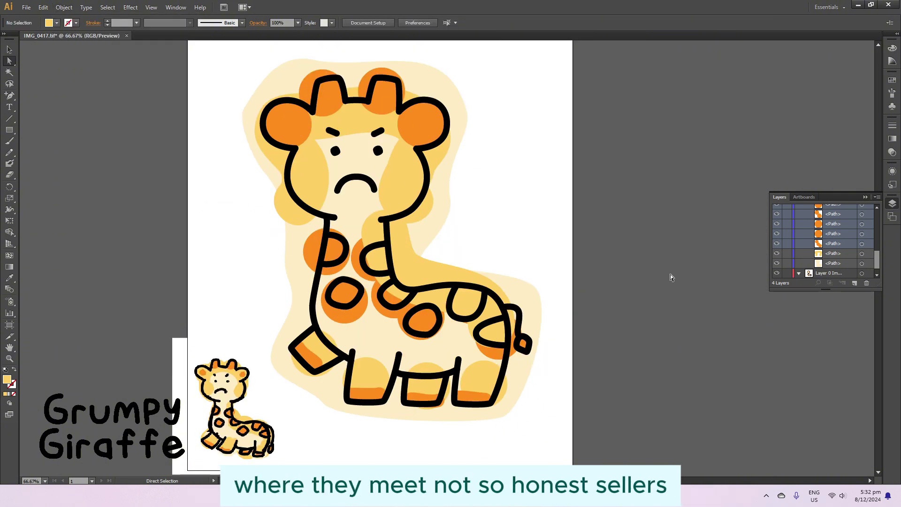
scroll(670, 274, up, 2)
drag(305, 223, 316, 228)
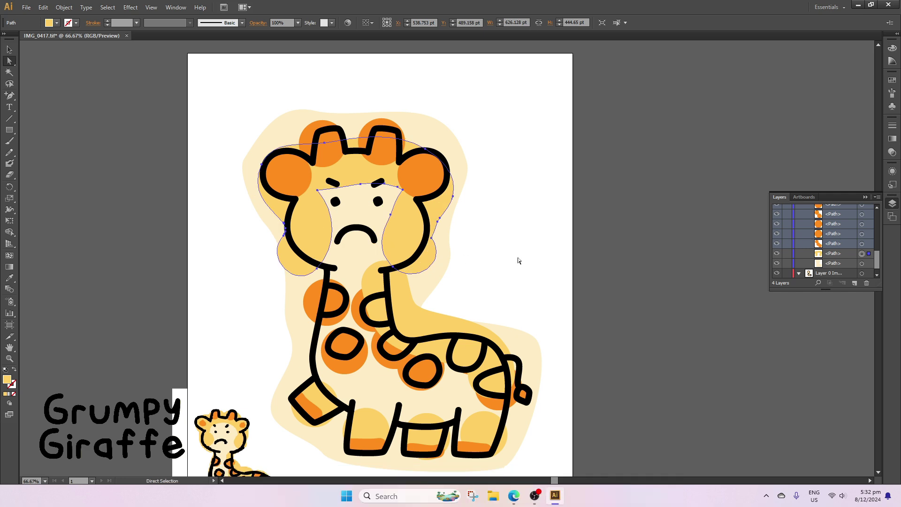
Shrink and rotate the orange circles of both ears into tilted ovals that fit inside the ear outlines.
drag(314, 153, 309, 197)
key(ctrl+plus)
key(ctrl+plus)
scroll(296, 196, up, 3)
click(422, 173)
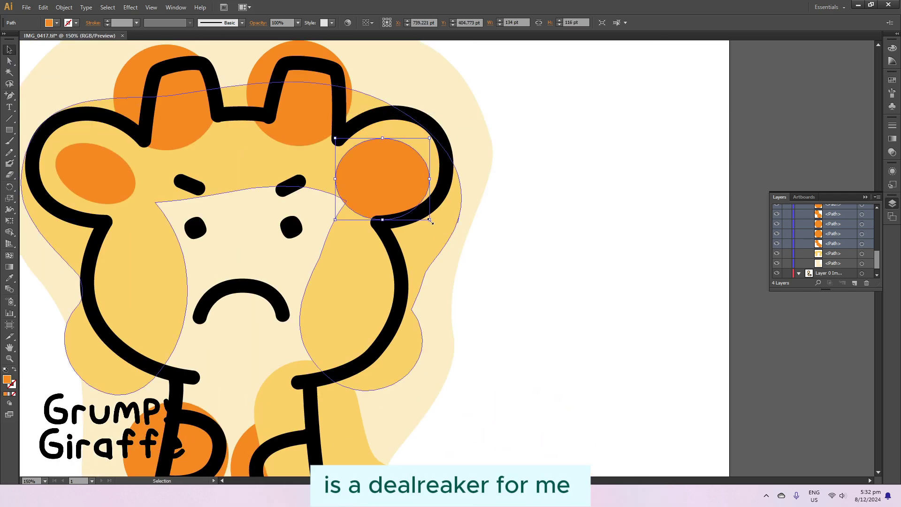
drag(382, 178, 383, 178)
Round out the orange ear ovals by moving their anchor points, and reposition them evenly within the ear outlines.
key(a)
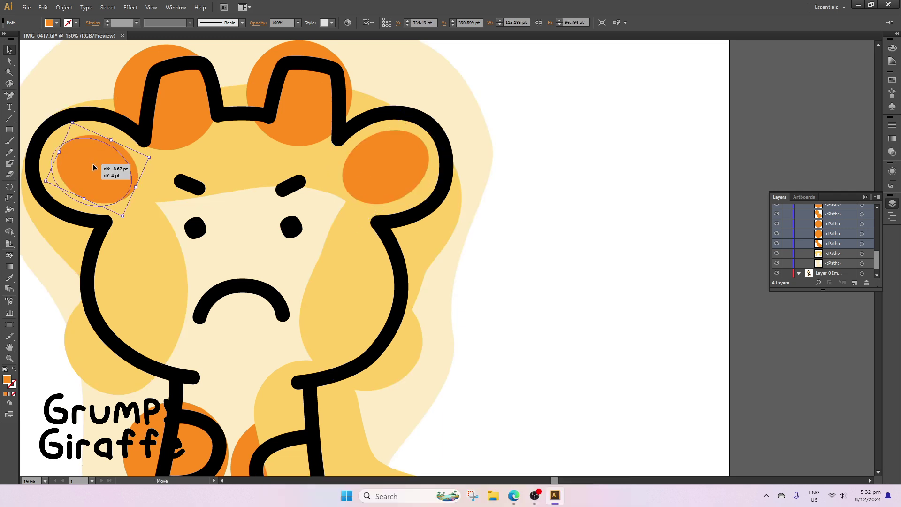
drag(53, 157, 51, 161)
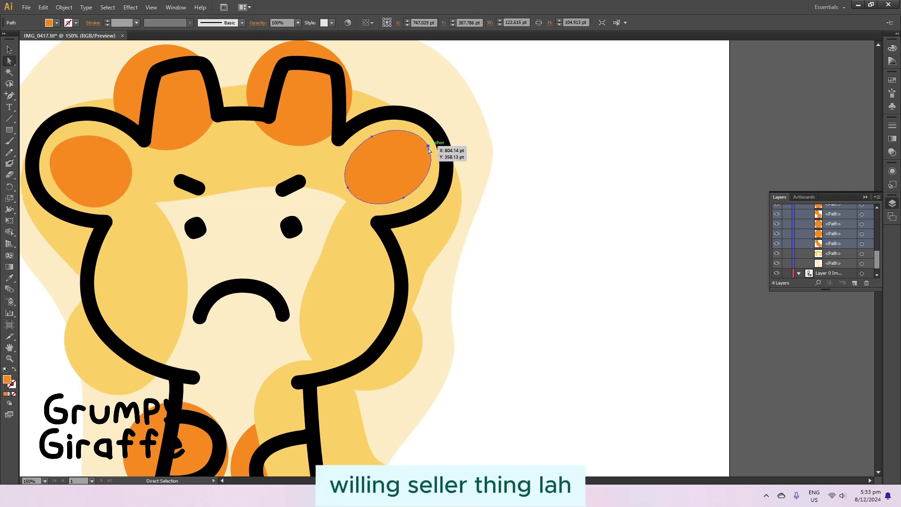
click(483, 190)
scroll(520, 191, up, 1)
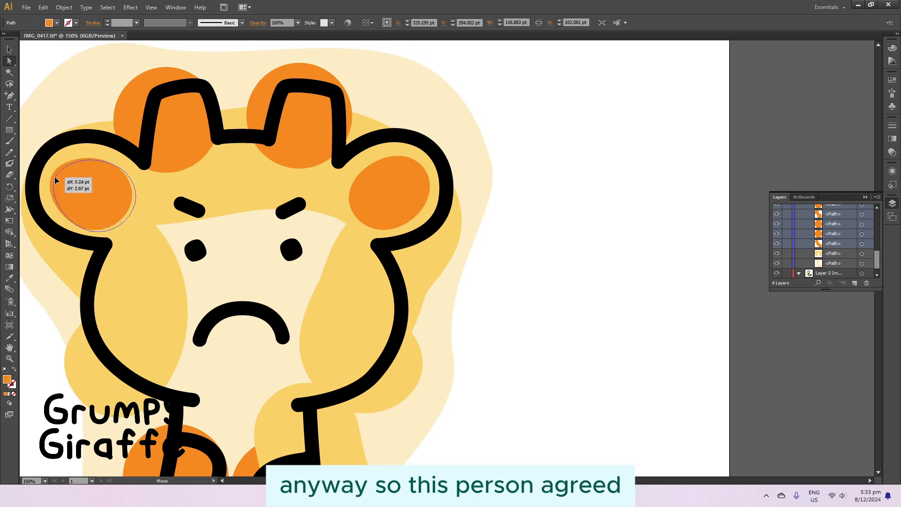
key(v)
click(98, 199)
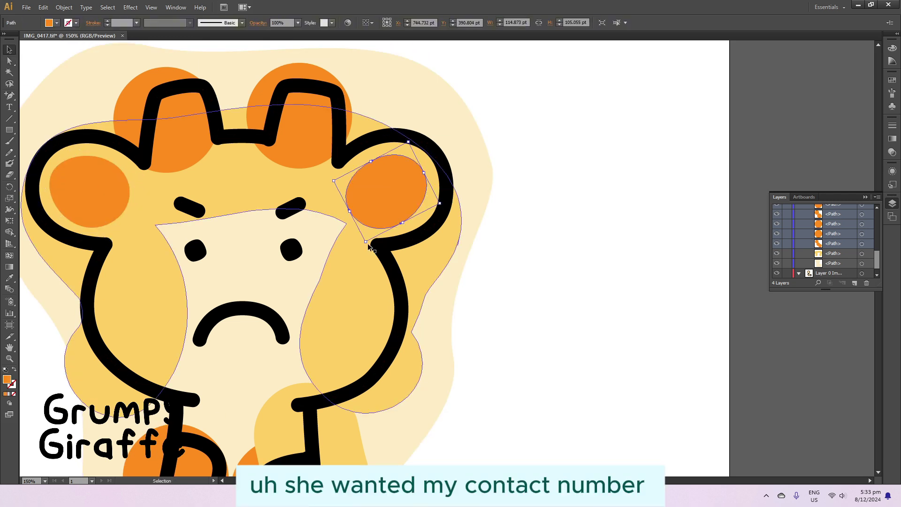
Shrink the orange circles of both horns into narrower ovals that match the width of the horn outlines.
scroll(517, 224, up, 2)
click(174, 192)
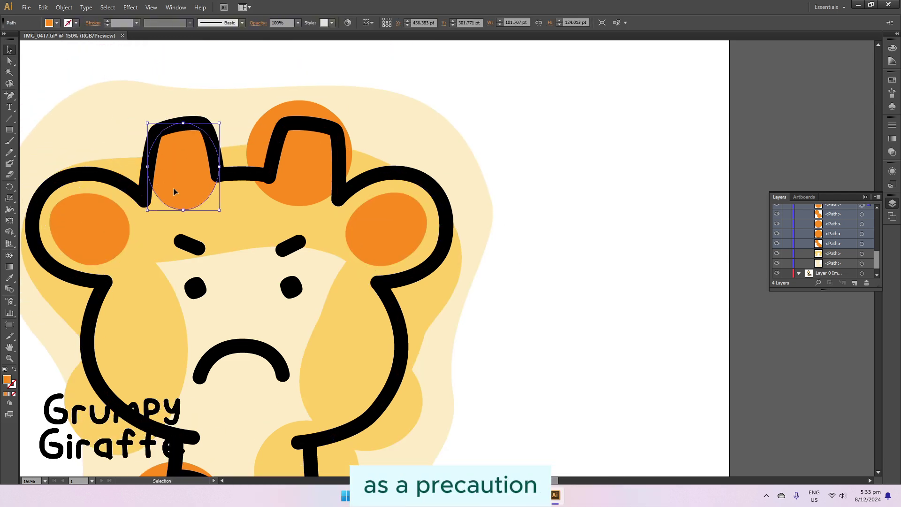
drag(304, 126, 303, 123)
mouse_move(352, 164)
mouse_down()
mouse_move(361, 174)
mouse_move(339, 164)
mouse_up()
Adjust the anchor points of both orange horn ovals to fill the horn corners and raise their lower edges.
key(a)
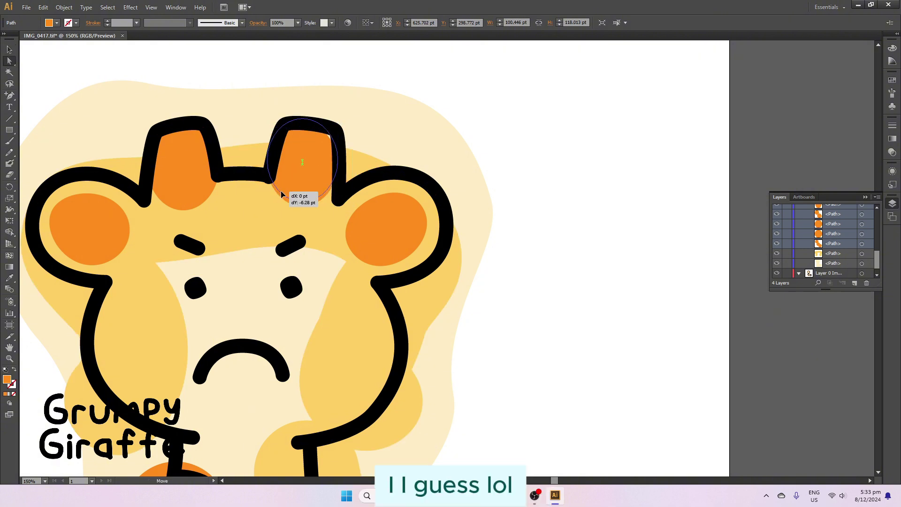
drag(304, 201, 305, 200)
drag(328, 139, 339, 136)
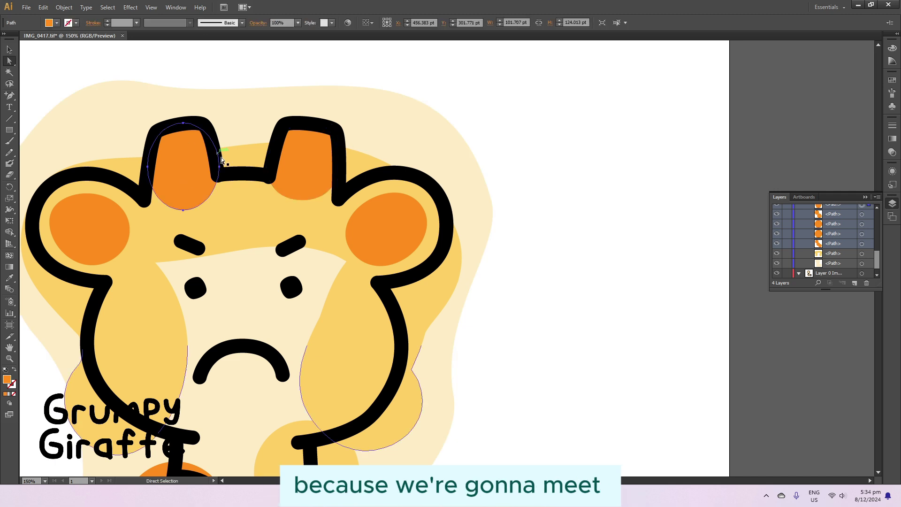
click(163, 198)
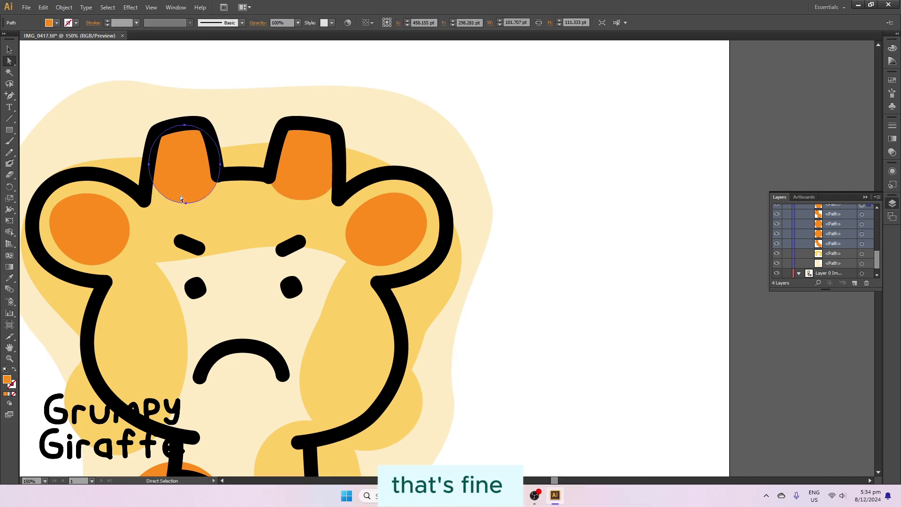
drag(165, 199, 156, 206)
scroll(284, 192, down, 1)
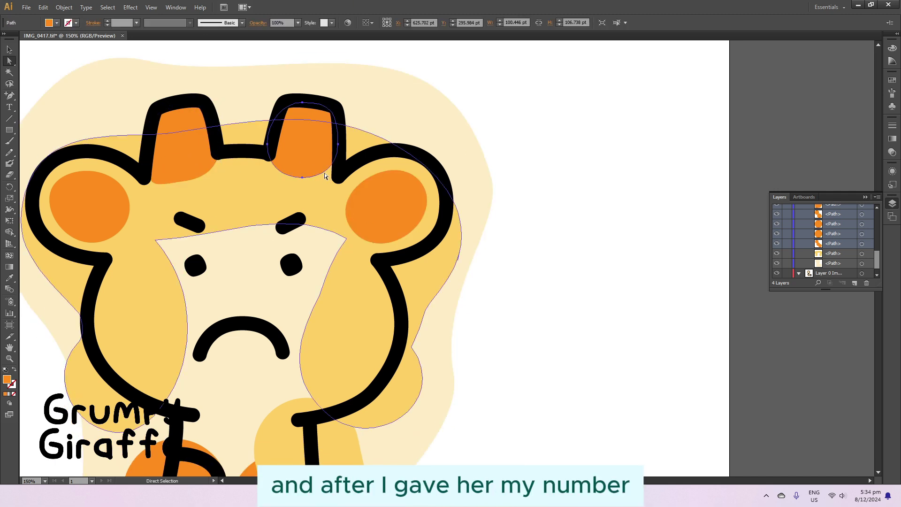
Simplify the yellow head shape's path further to smooth its cheek edges.
click(166, 289)
click(64, 7)
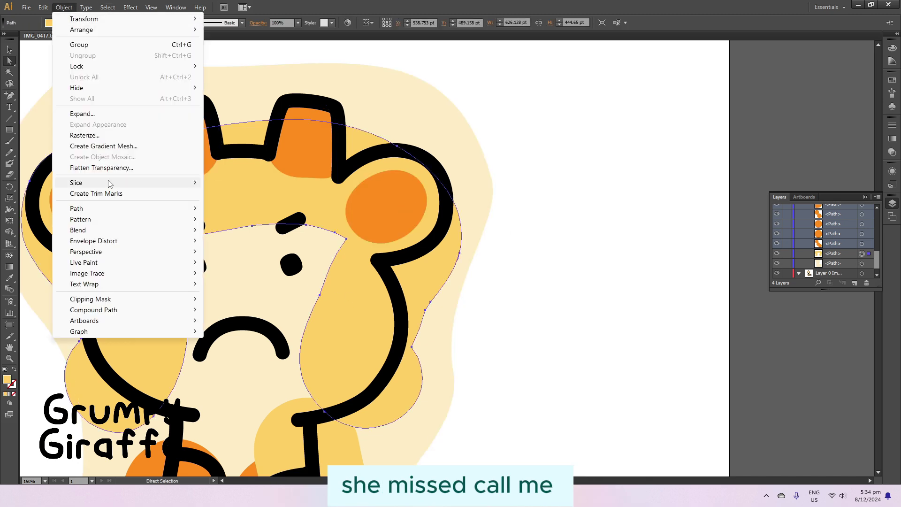
click(230, 246)
click(472, 295)
scroll(557, 351, left, 3)
scroll(558, 351, down, 1)
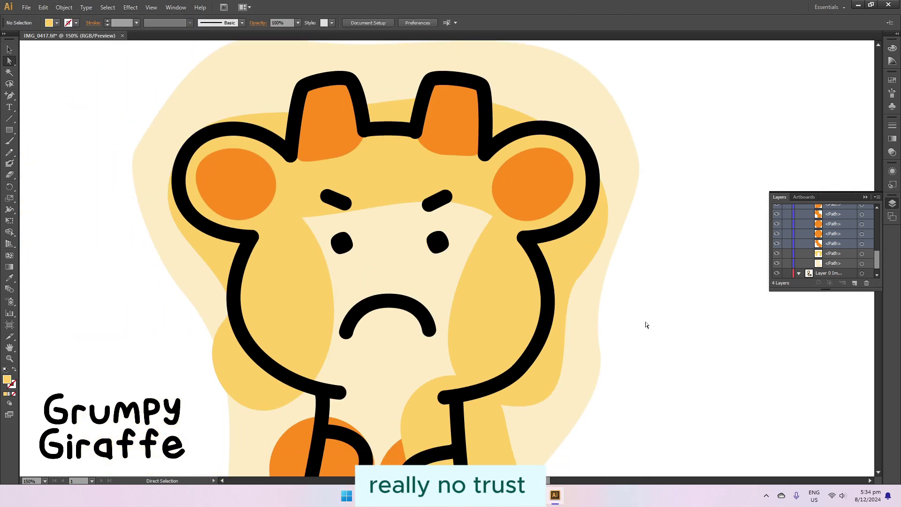
Reshape the yellow head shape's left cheek to follow the jaw line, and pull its inner edge in beside the mouth.
drag(225, 320, 234, 315)
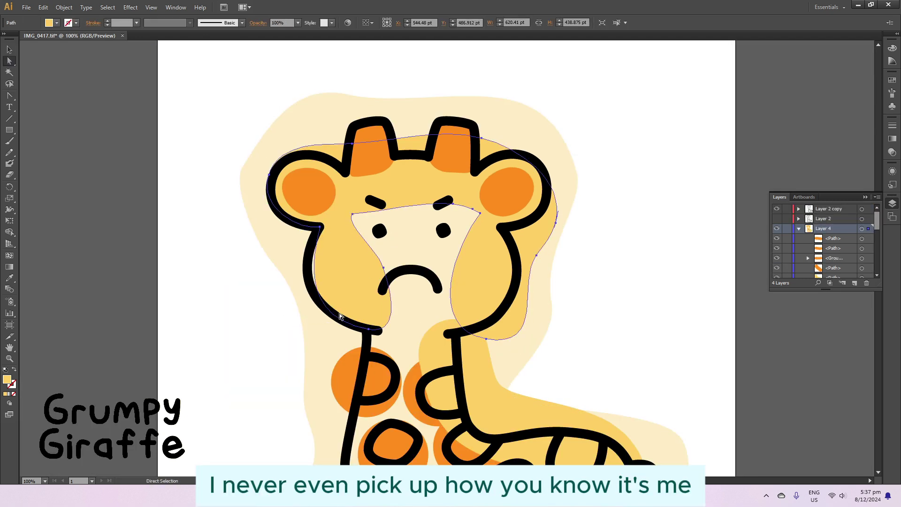
drag(339, 316, 300, 298)
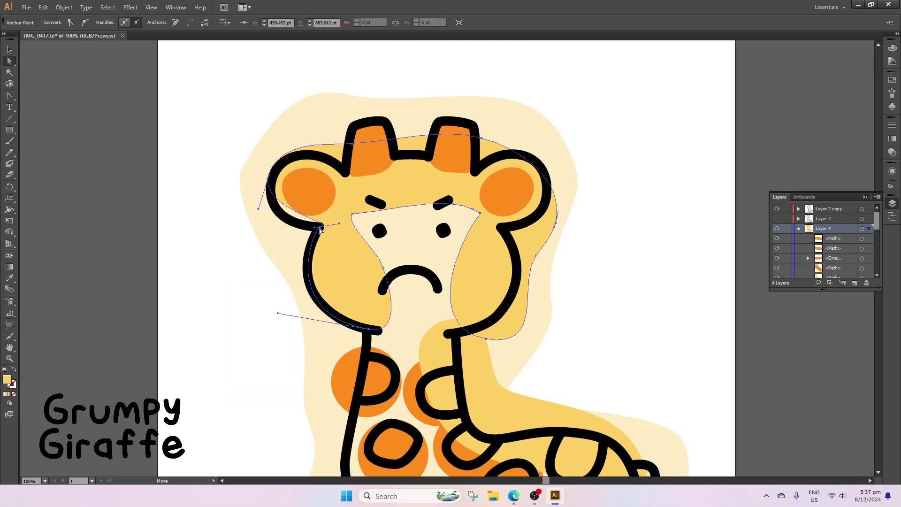
drag(387, 269, 369, 266)
click(630, 307)
scroll(629, 307, down, 5)
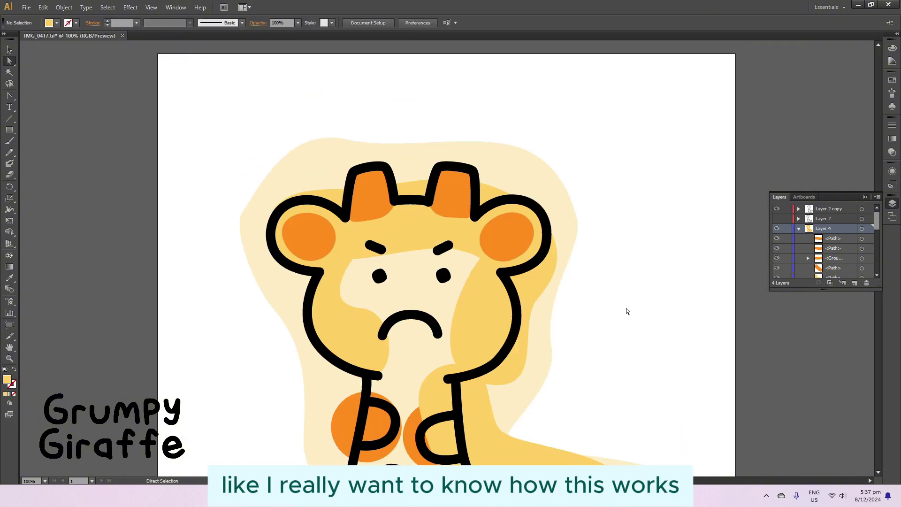
scroll(626, 311, up, 5)
key(ctrl+0)
key(ctrl+1)
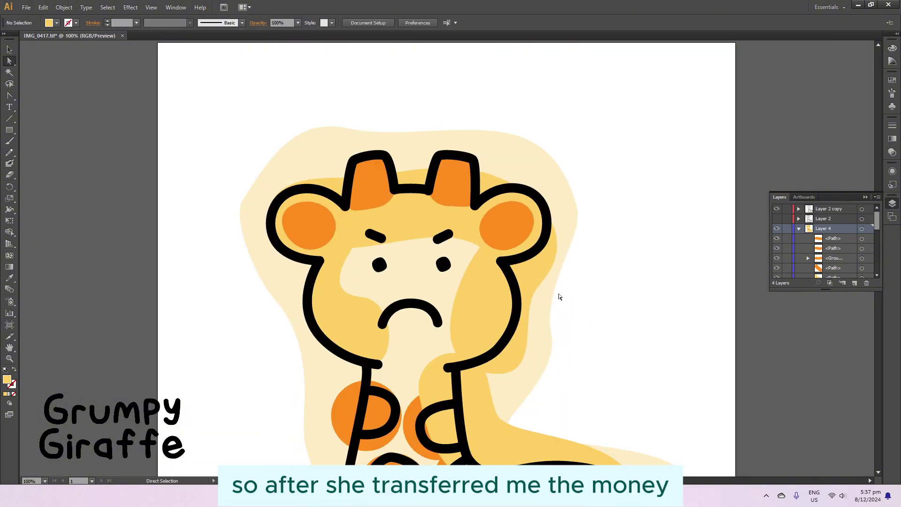
scroll(563, 300, down, 2)
scroll(568, 302, up, 3)
scroll(553, 311, down, 1)
Reshape the top edge of the yellow head shape to follow the black line between the horns and over the right ear.
drag(352, 205, 353, 200)
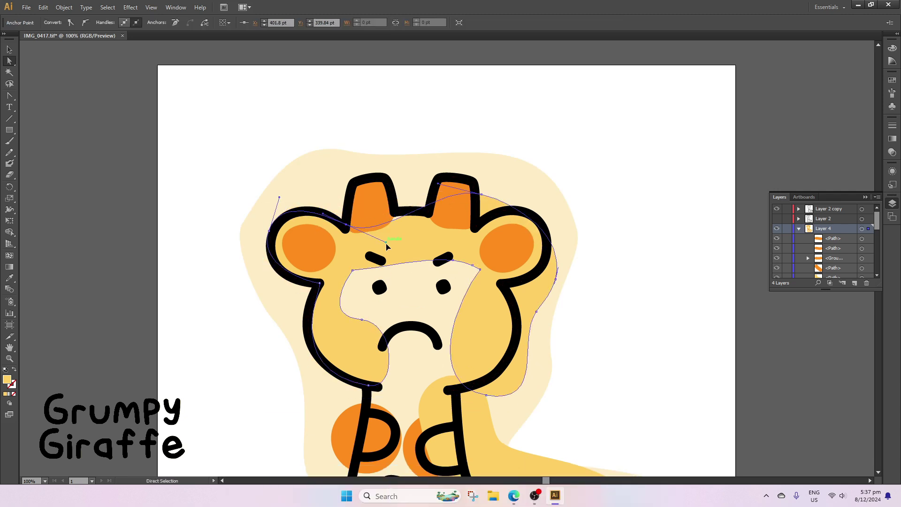
drag(482, 197, 474, 213)
key(plus)
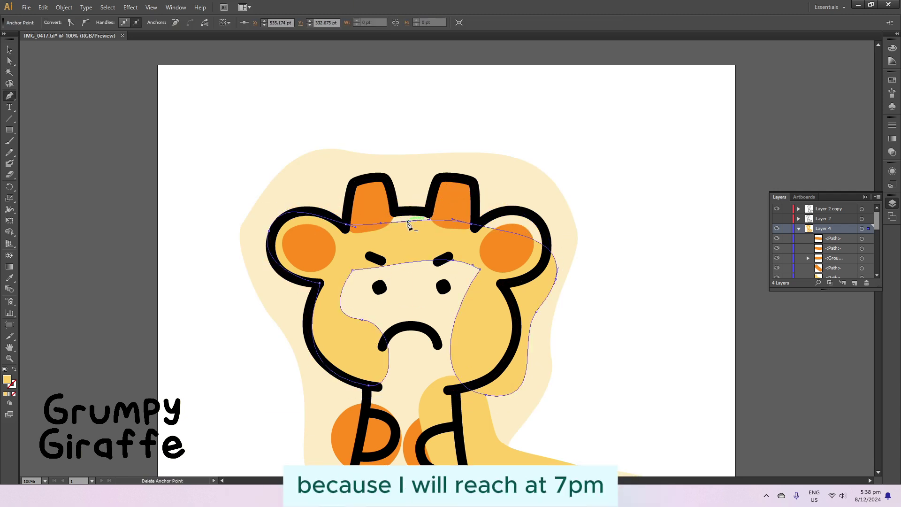
key(a)
drag(544, 234, 508, 193)
Remove extra anchor points beyond the yellow head shape's right outline, and fit its lower right cheek to the jaw line.
click(556, 280)
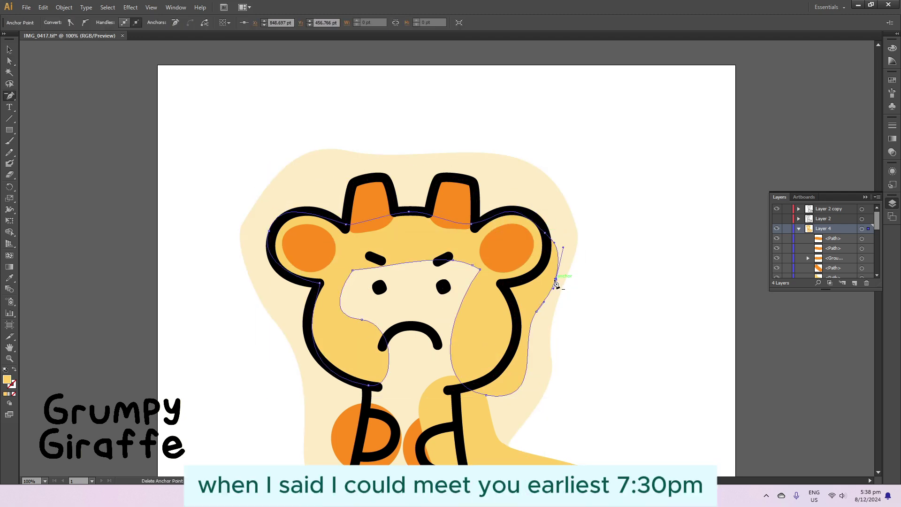
click(537, 312)
key(a)
drag(464, 394, 463, 391)
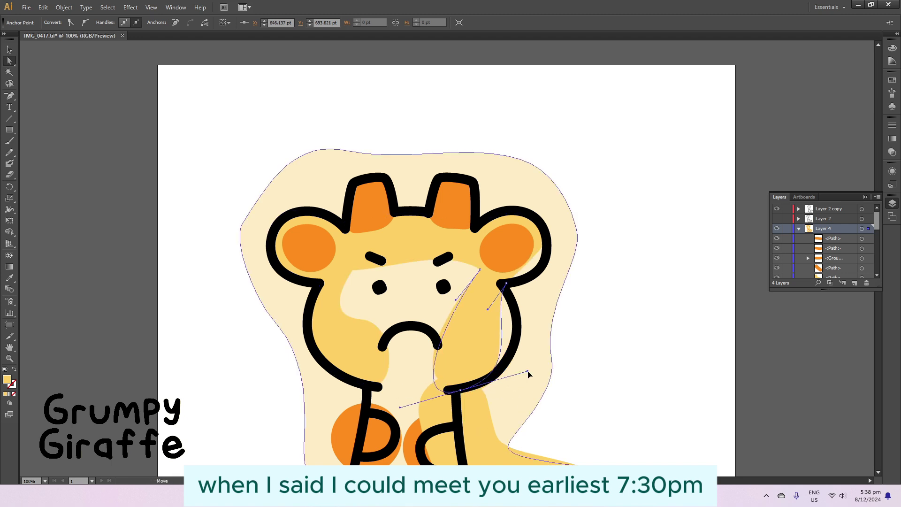
key(p)
key(a)
key(ctrl+z)
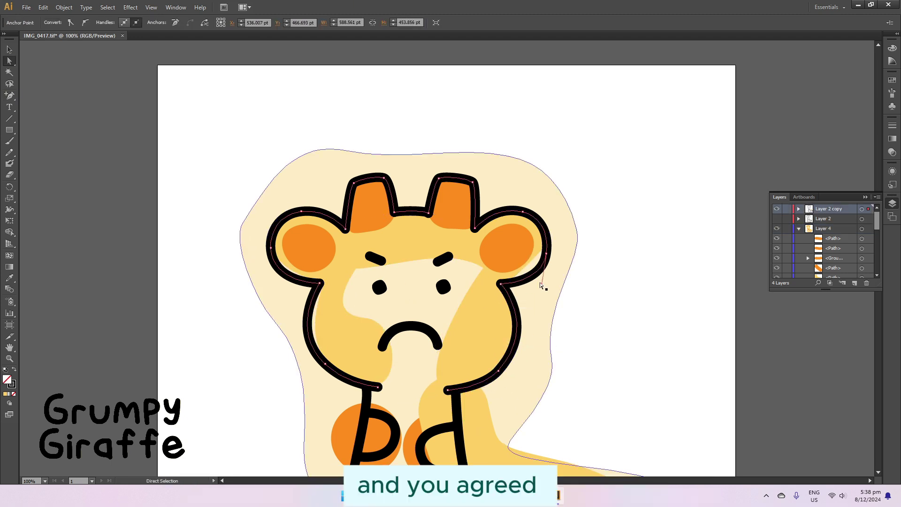
Fit the yellow head shape's edges to the right ear and jaw, and pull its left under-ear corner onto the black line.
click(549, 232)
drag(557, 243, 563, 263)
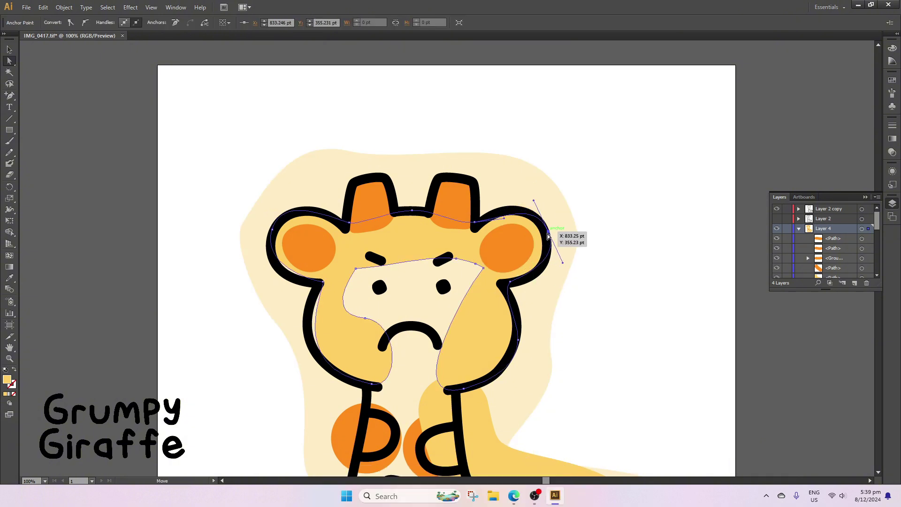
click(503, 283)
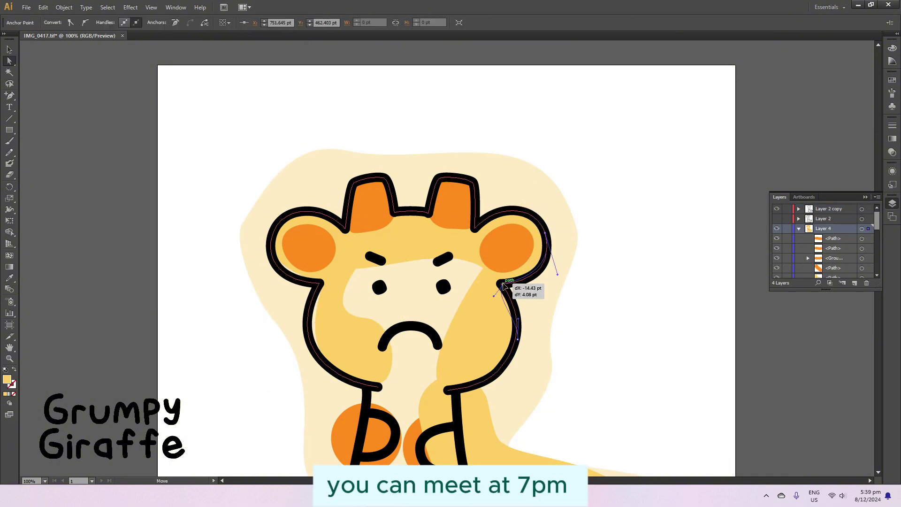
click(317, 337)
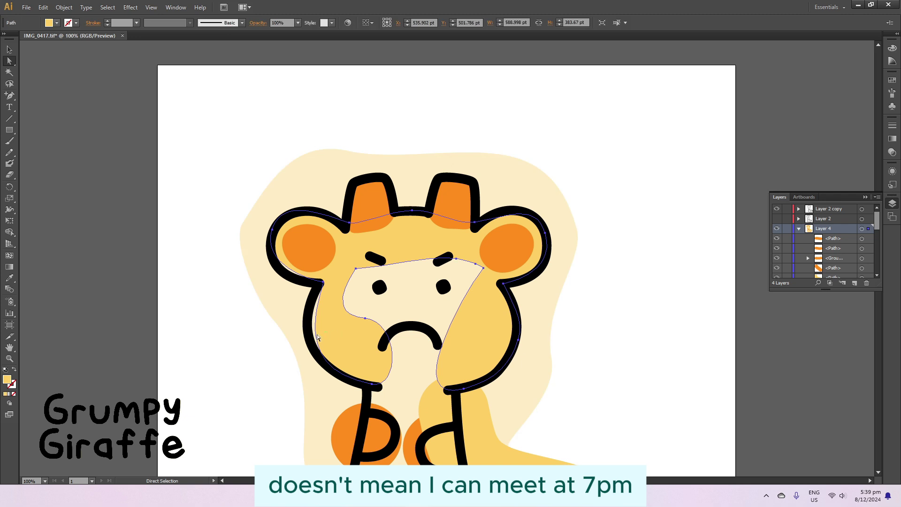
click(322, 348)
drag(326, 282, 317, 284)
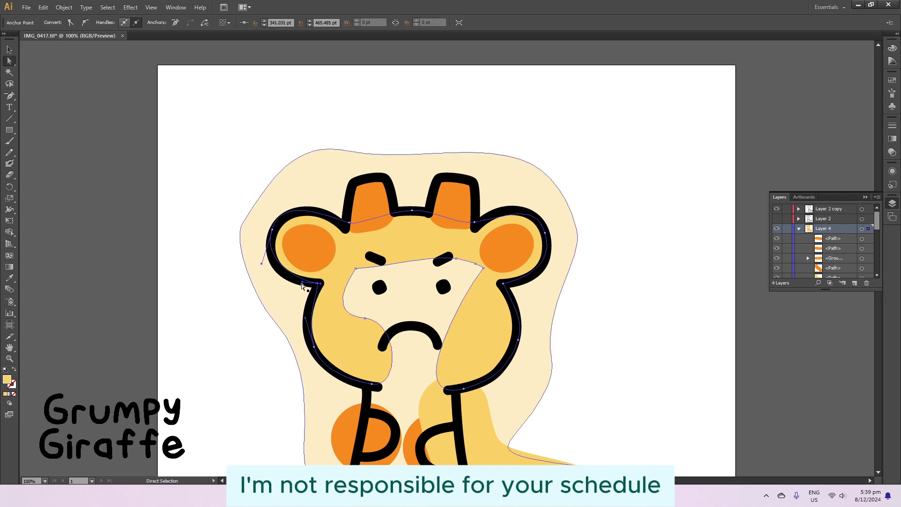
Locate the yellow head path within Layer 4 and inspect it in isolation mode.
click(590, 299)
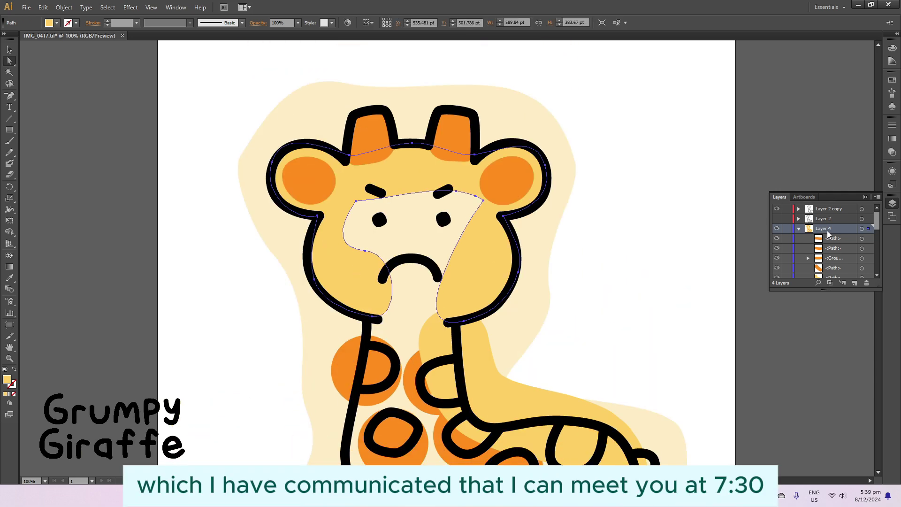
scroll(840, 246, down, 3)
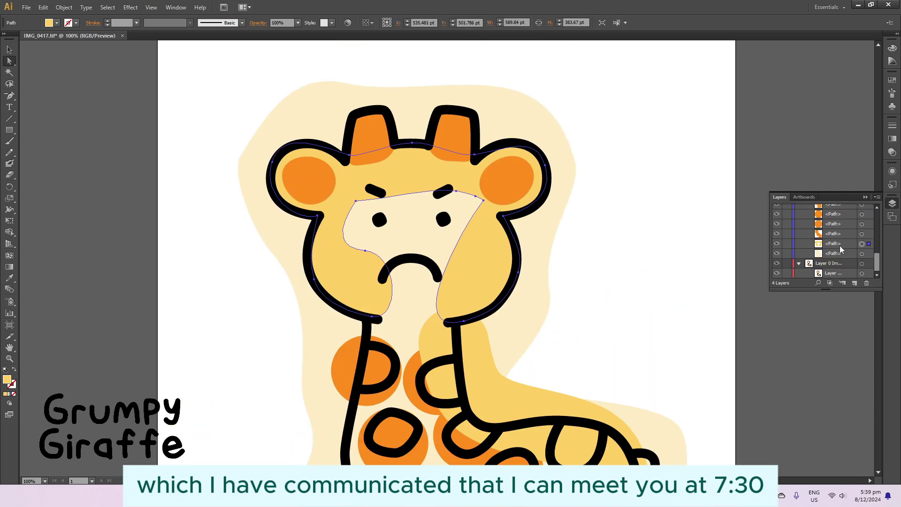
click(529, 272)
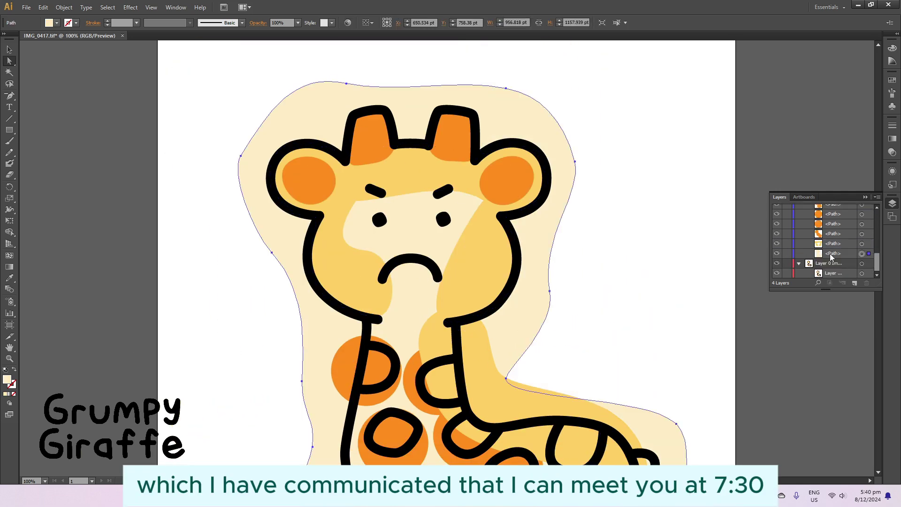
click(498, 277)
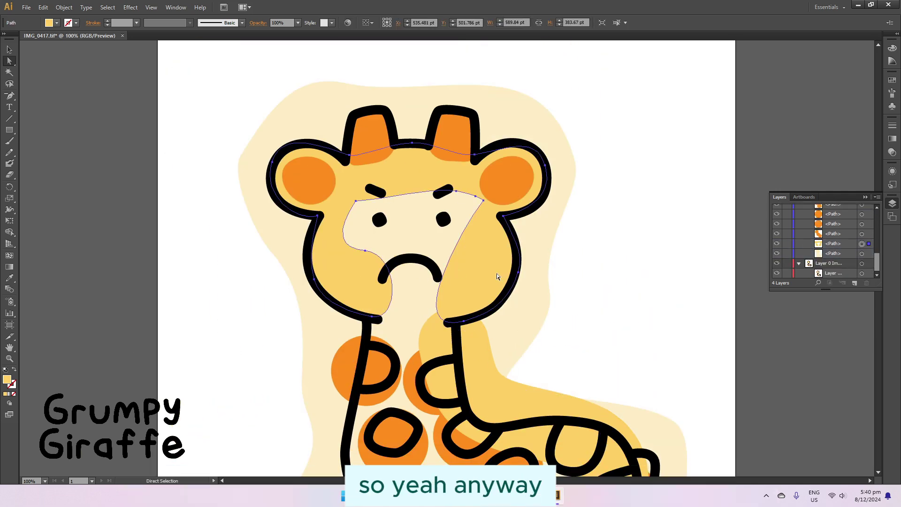
double_click(497, 277)
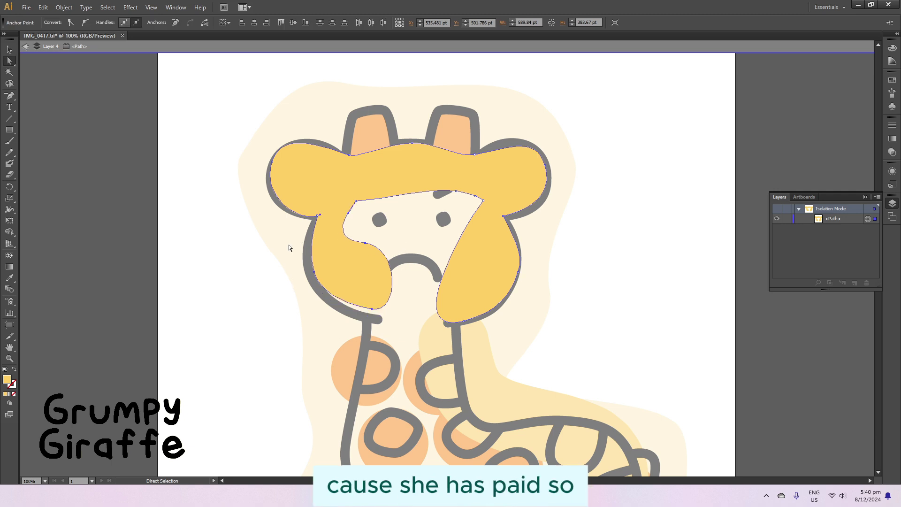
double_click(656, 302)
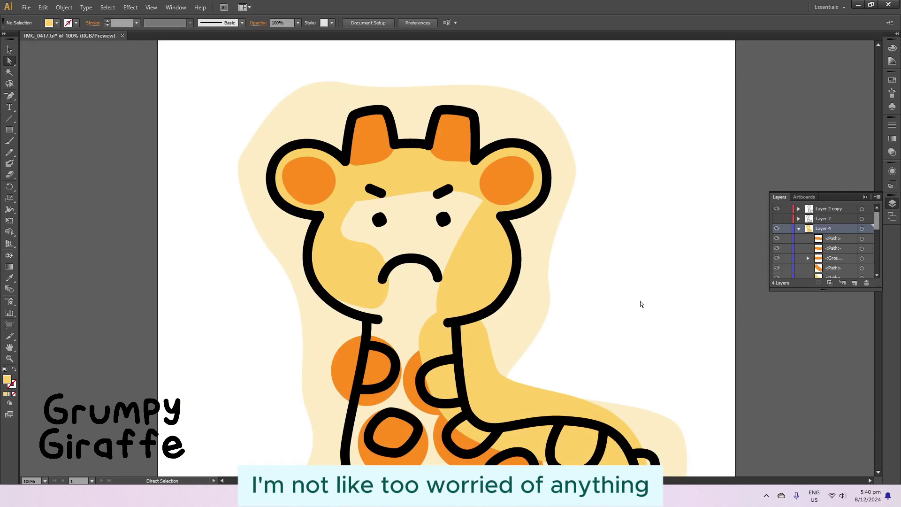
scroll(639, 304, down, 3)
scroll(639, 304, up, 3)
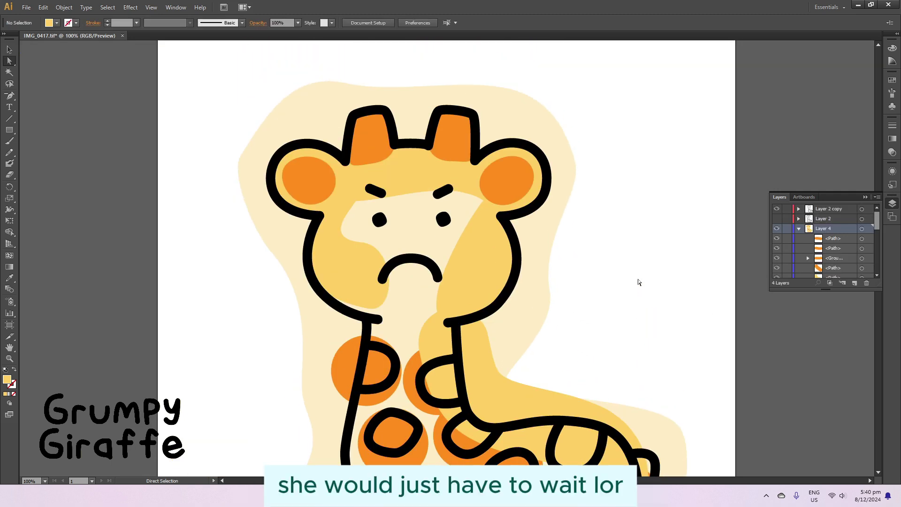
Delete the cheek anchor points of the yellow head shape, leaving only a band across the forehead and ears.
click(375, 159)
drag(373, 163, 373, 162)
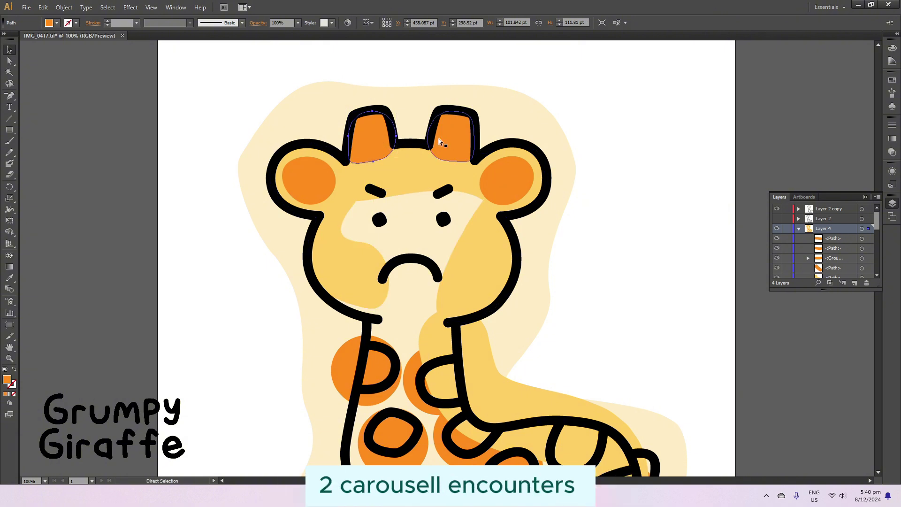
key(ctrl+equal)
click(572, 203)
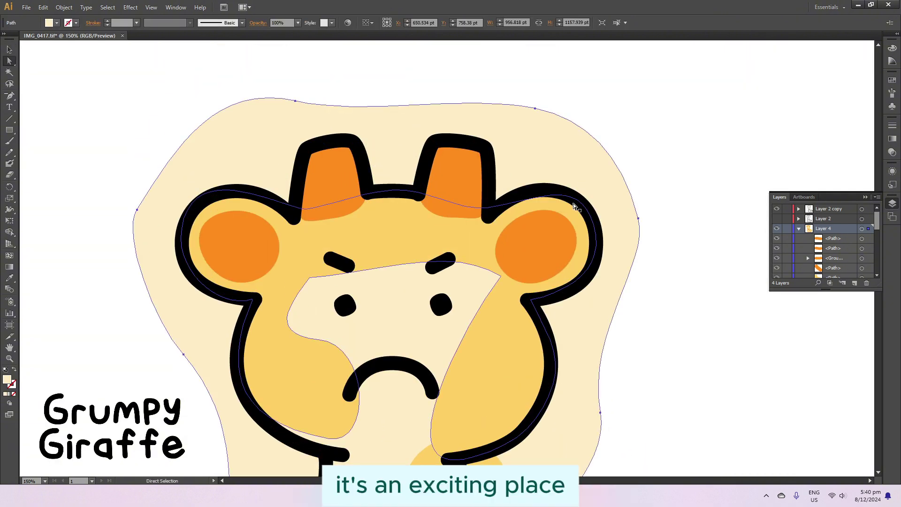
scroll(300, 328, down, 3)
key(p)
click(328, 363)
click(318, 265)
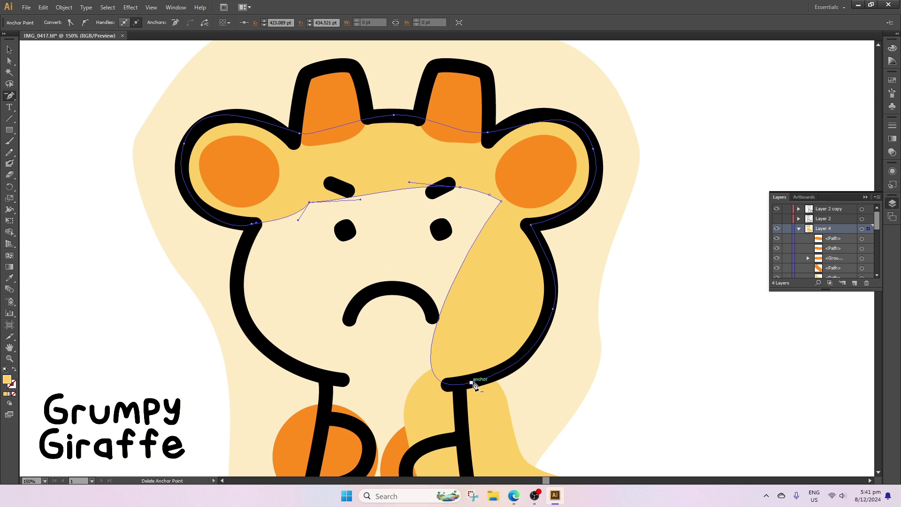
click(470, 382)
click(501, 201)
click(532, 226)
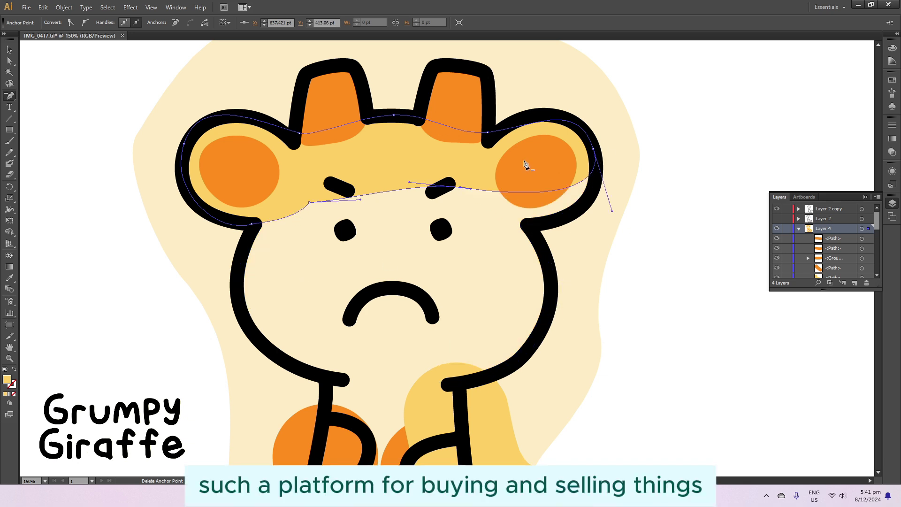
Reshape the lower edge of the yellow band into a smooth arch above both eyebrows, meeting the corners below the ears.
key(a)
drag(311, 203, 314, 205)
click(460, 188)
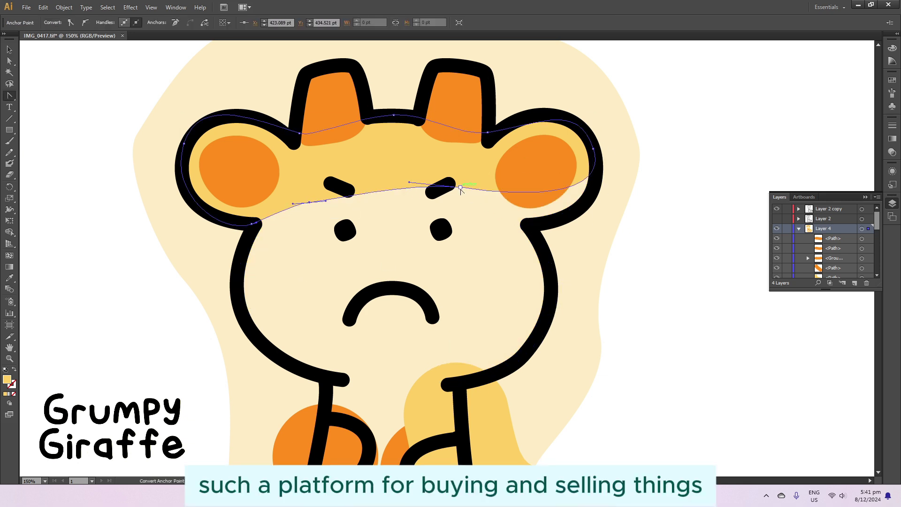
click(543, 199)
drag(459, 199, 465, 178)
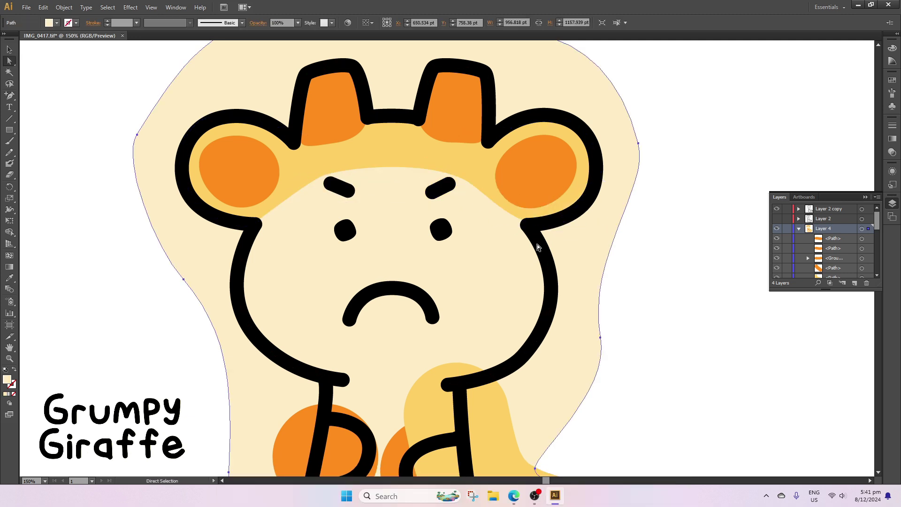
Move the yellow band's upper anchors to fit the left ear corner and raise its edge behind the left horn.
drag(299, 136, 271, 125)
drag(200, 92, 208, 96)
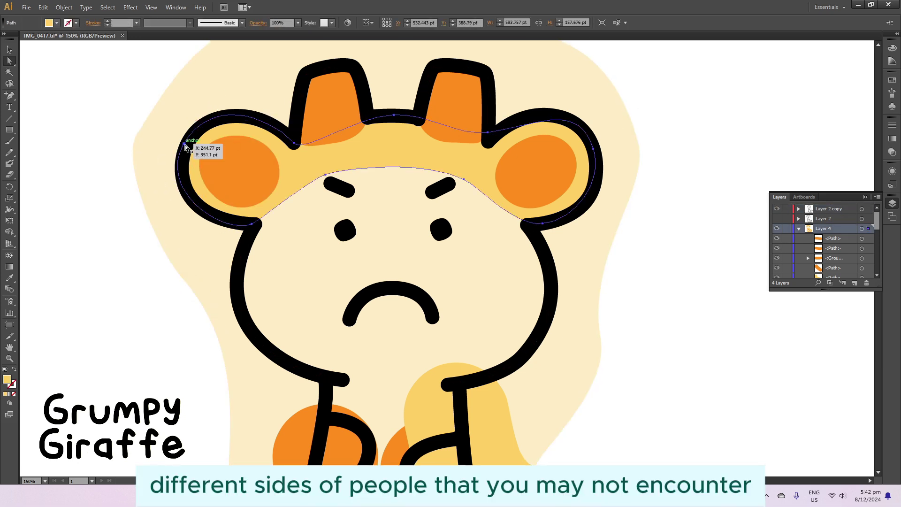
click(192, 137)
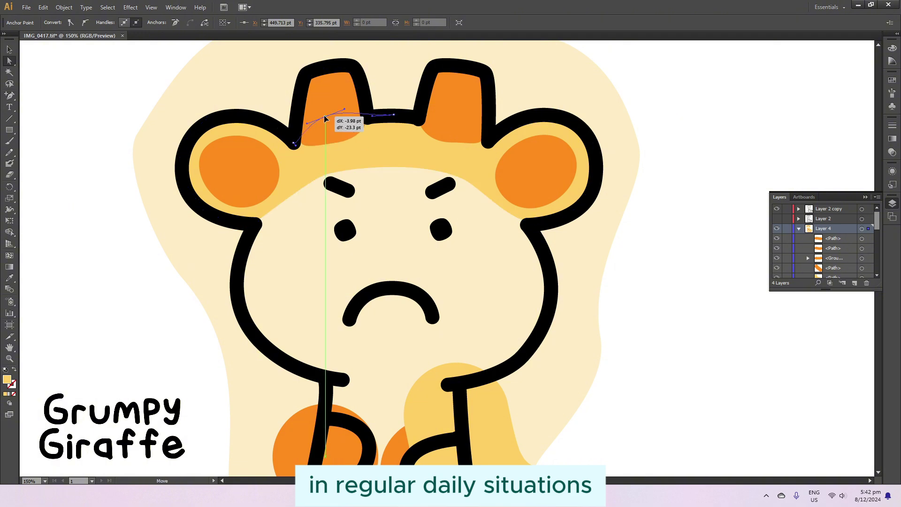
drag(325, 119, 324, 113)
click(486, 135)
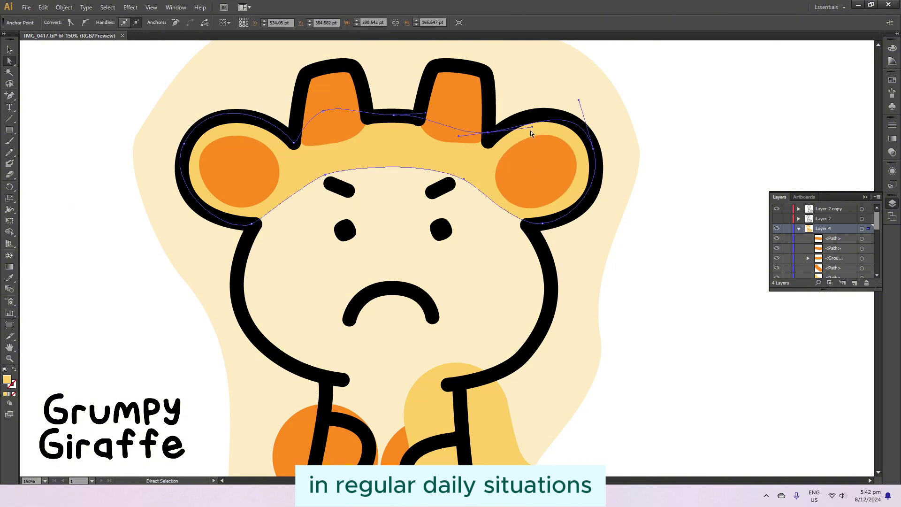
Refine the curve handles of the yellow band's forehead arch above the eyebrows.
click(353, 166)
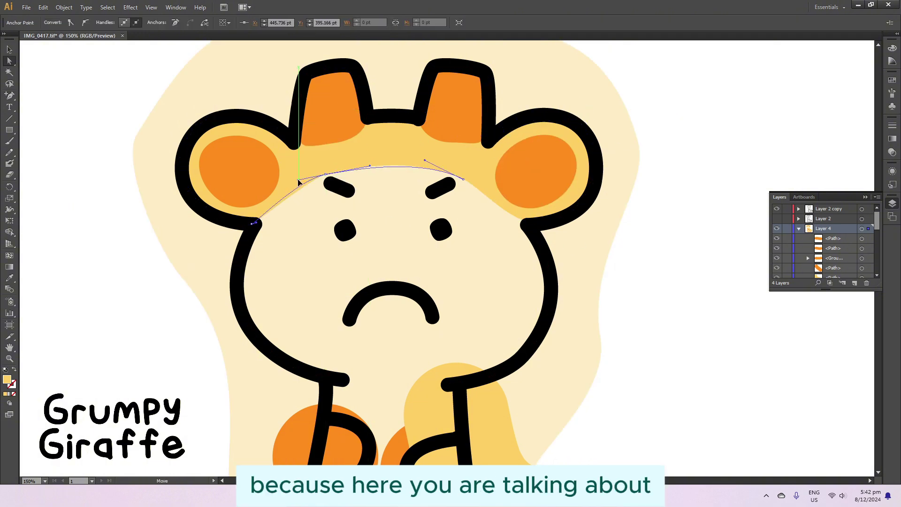
click(625, 237)
scroll(625, 237, down, 1)
key(ctrl+0)
key(ctrl+equal)
key(ctrl+equal)
key(ctrl+equal)
key(ctrl+equal)
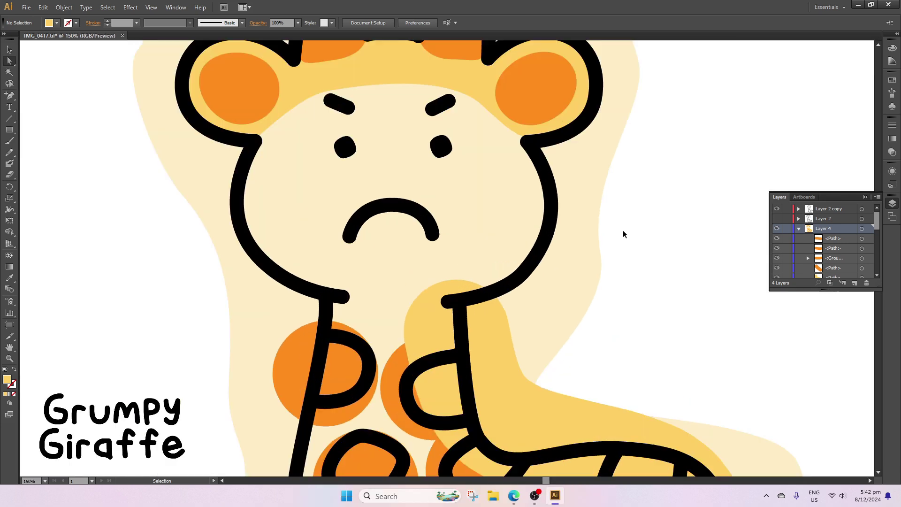
scroll(623, 234, up, 1)
key(ctrl+z)
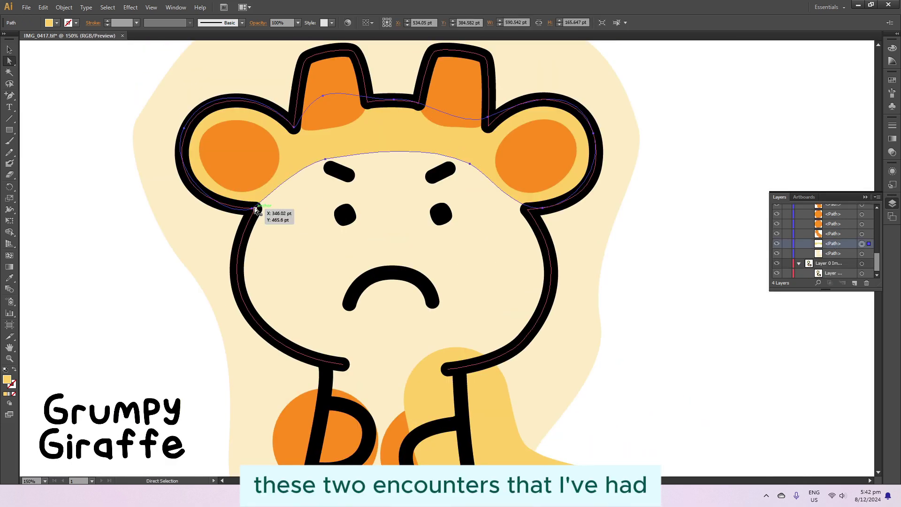
Paint a yellow Blob Brush strip down the left side of the face, joining it to the forehead band.
key(shift+b)
drag(281, 188, 257, 275)
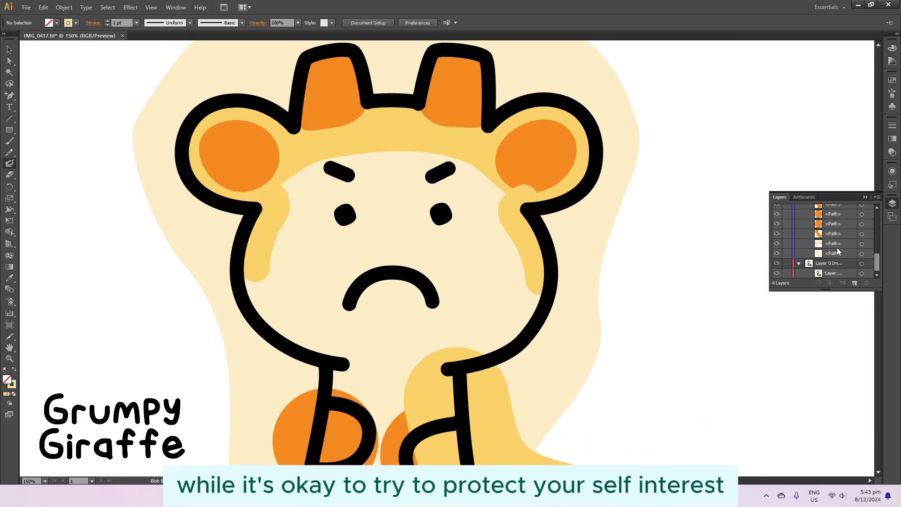
scroll(838, 252, up, 3)
key(a)
click(300, 155)
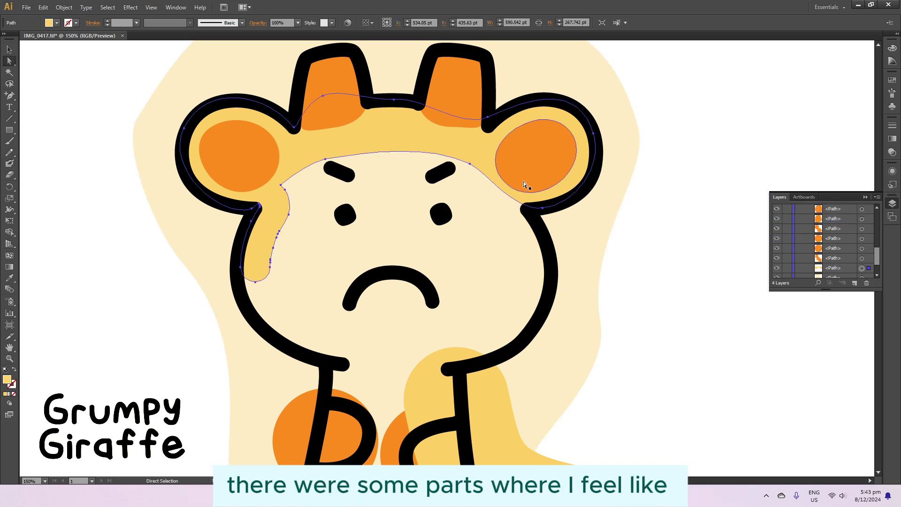
Paint a matching yellow strip down the right side of the face below the ear, undoing unsuitable strokes along the way.
drag(519, 199, 530, 270)
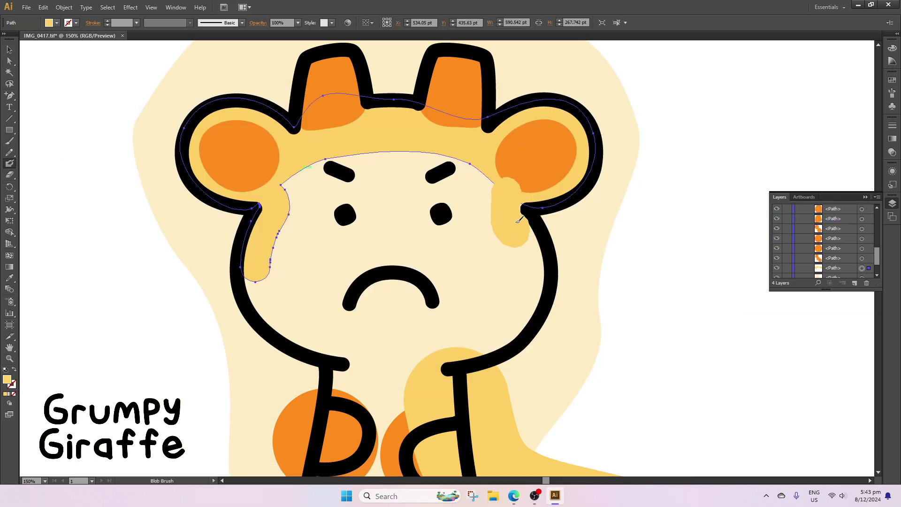
key(ctrl+z)
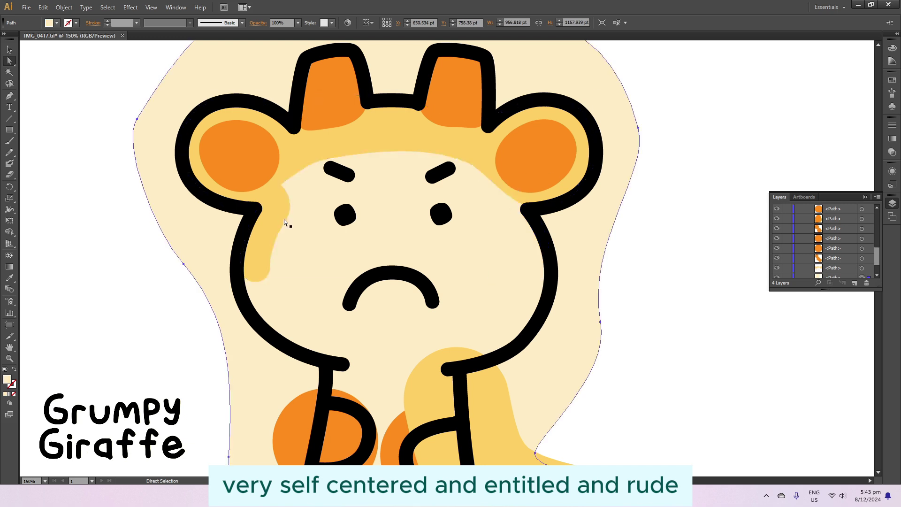
key(ctrl+shift+a)
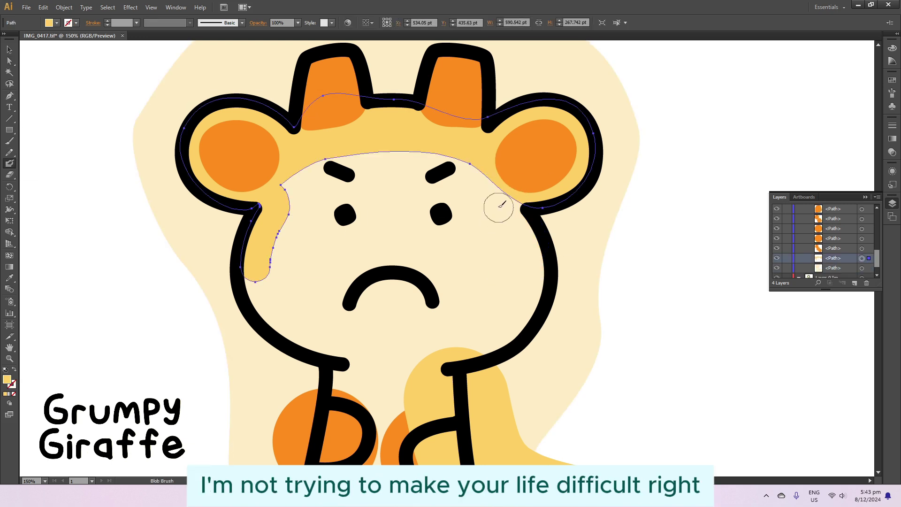
scroll(826, 253, down, 1)
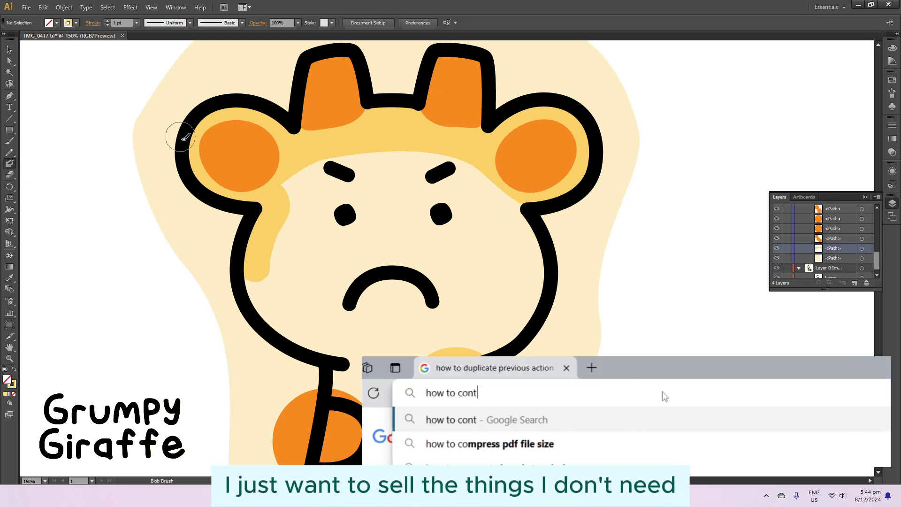
key(a)
key(ctrl+z)
key(ctrl+z)
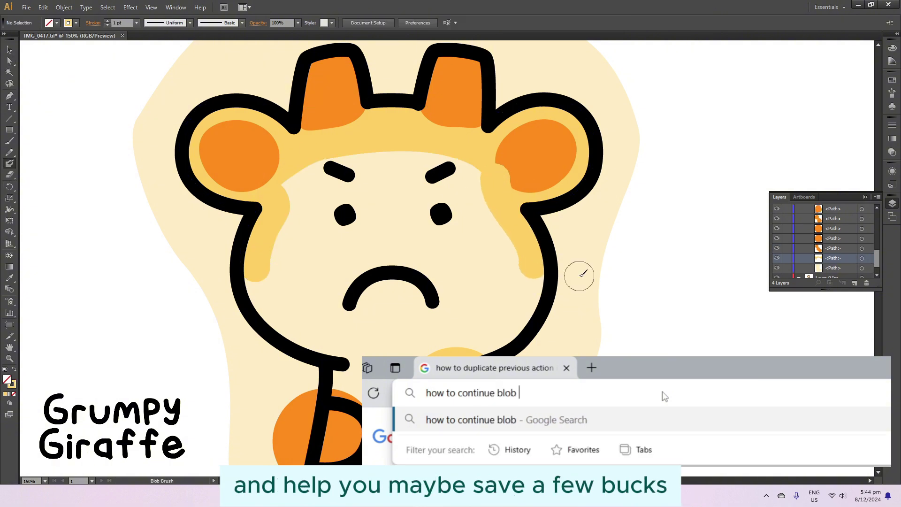
key(ctrl+z)
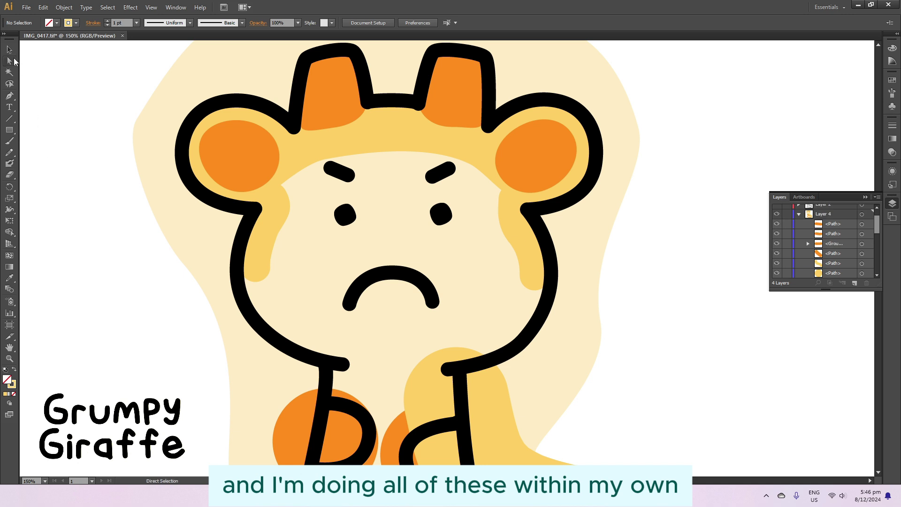
Simplify the path of the yellow band with its two side strips to reduce its anchor points.
click(389, 136)
click(63, 7)
mouse_move(80, 205)
click(223, 248)
click(460, 294)
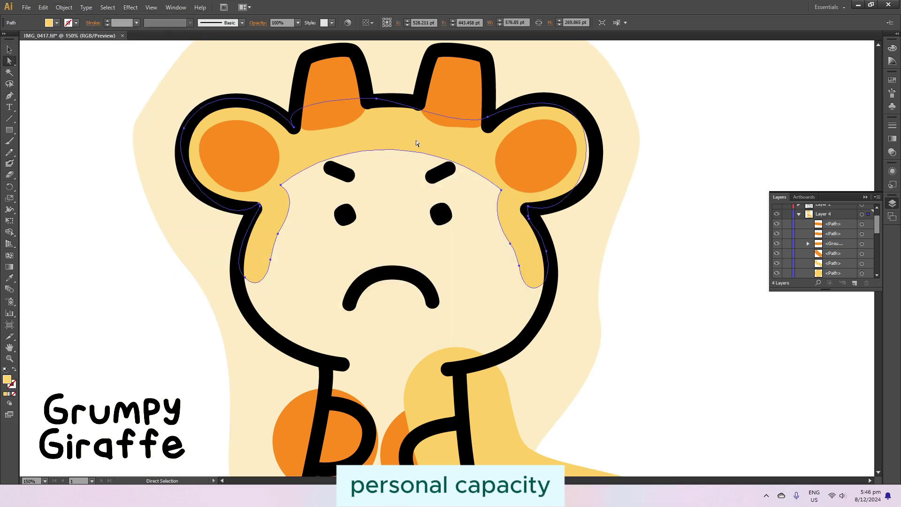
Widen the yellow head shape at the right ear so its edge fits under the ear's black outline.
key(p)
click(587, 149)
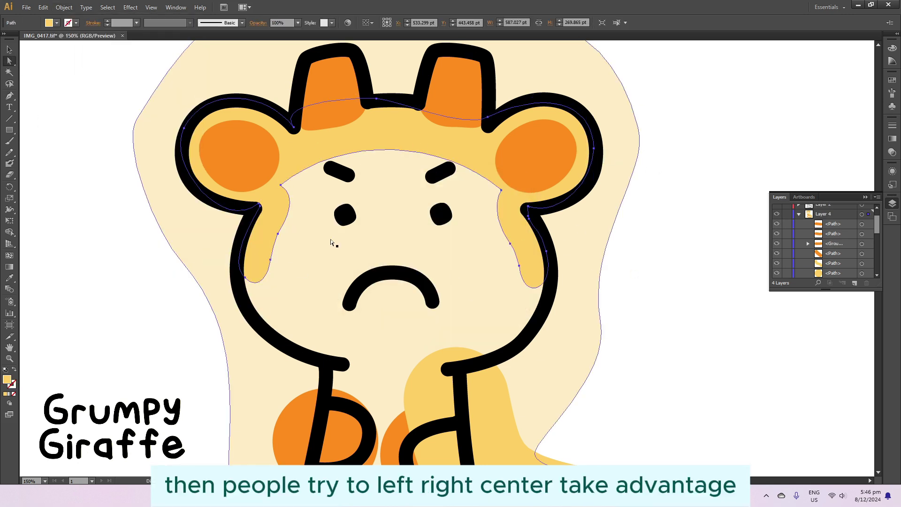
scroll(331, 241, up, 1)
Enlarge the Blob Brush and paint a large round yellow cheek on each side of the face over the side strips.
double_click(10, 162)
key(Return)
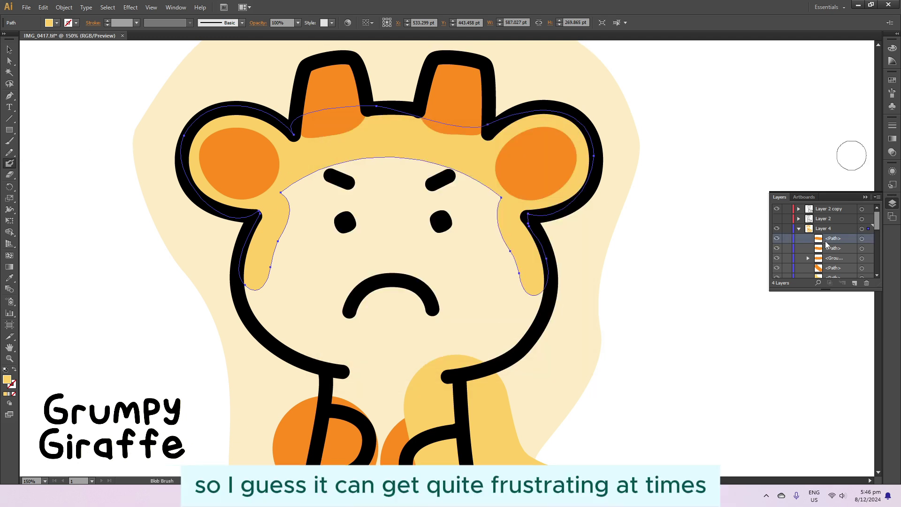
double_click(10, 163)
drag(389, 301, 413, 301)
key(Return)
double_click(9, 163)
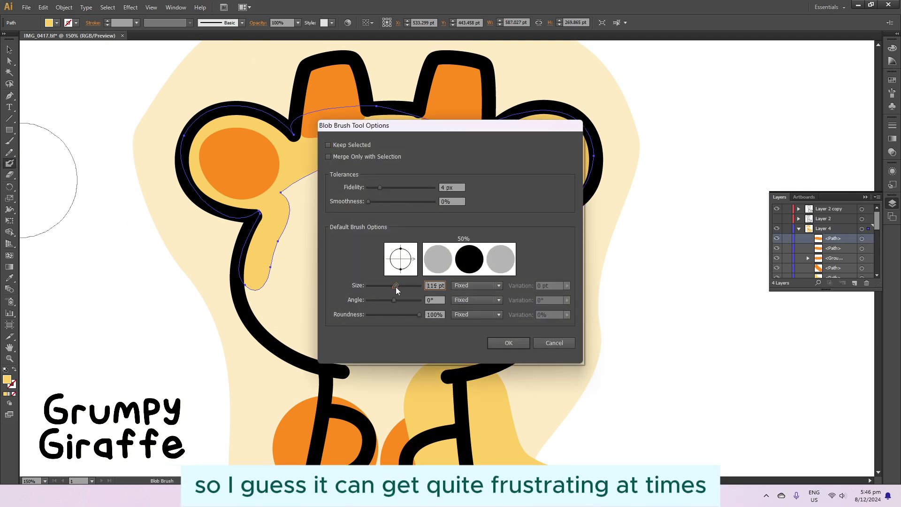
key(Return)
click(285, 280)
drag(518, 281, 505, 282)
Stretch the bottoms of both yellow cheeks downward so they follow the curve of the jaw outline.
key(a)
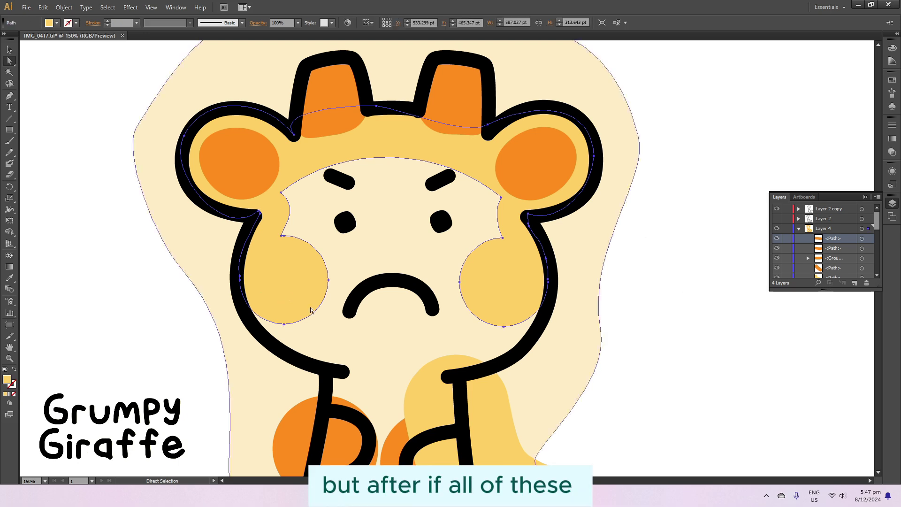
key(ctrl+minus)
key(ctrl+minus)
key(ctrl+plus)
key(ctrl+plus)
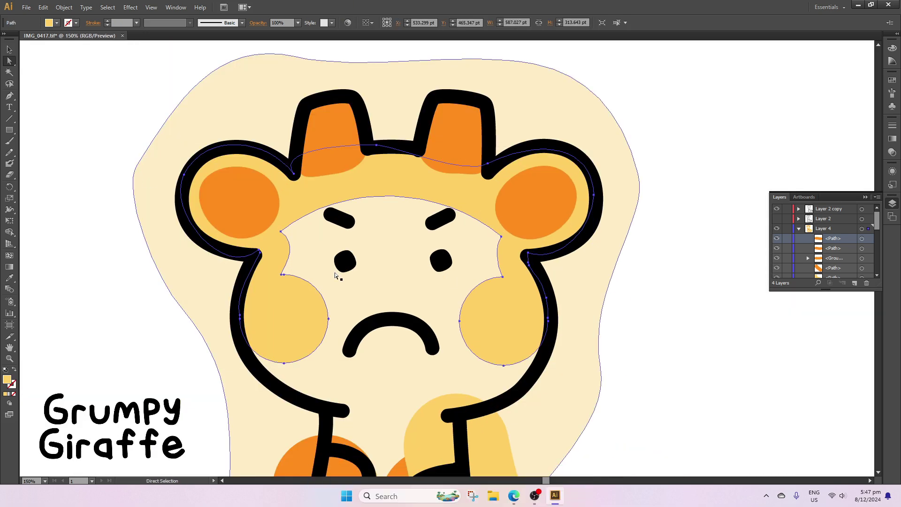
drag(283, 365, 288, 374)
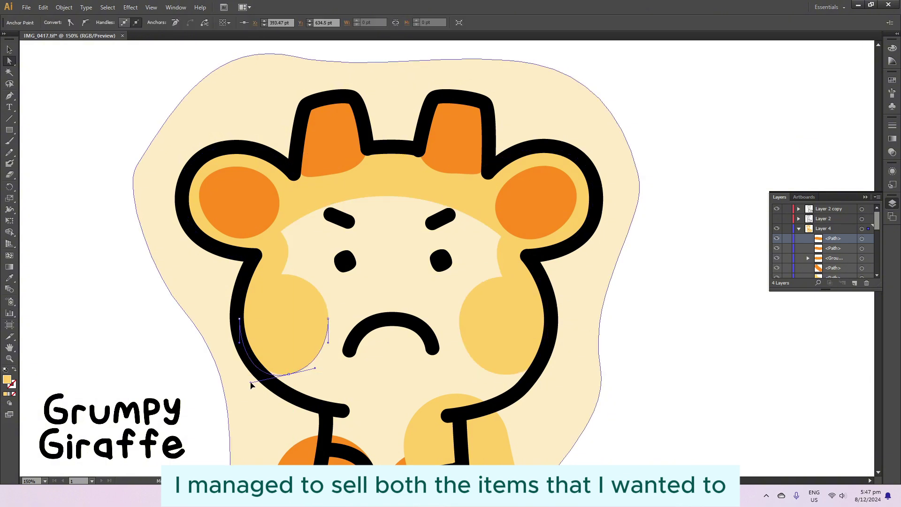
drag(288, 374, 290, 376)
click(639, 338)
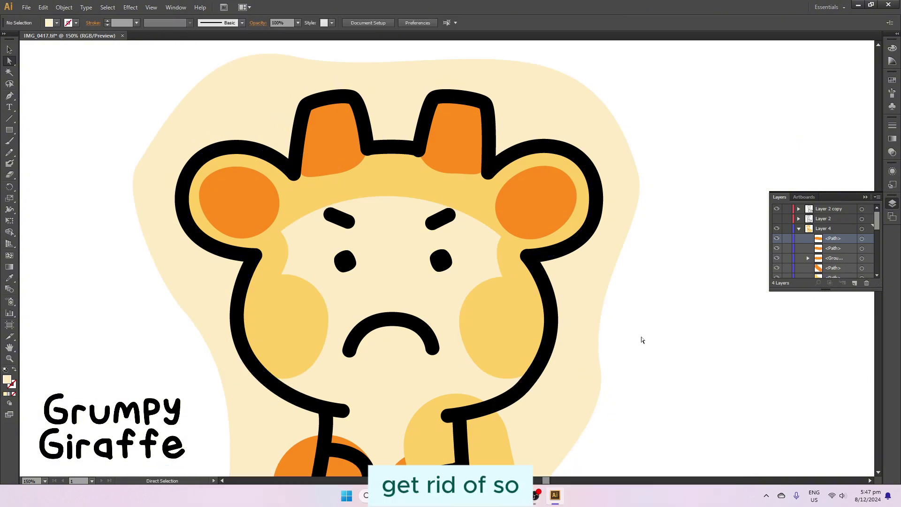
Reshape the yellow band's inner edge into a rounded arch running down to both cheeks, with its corner anchors moved inward above the eyebrows.
key(ctrl+minus)
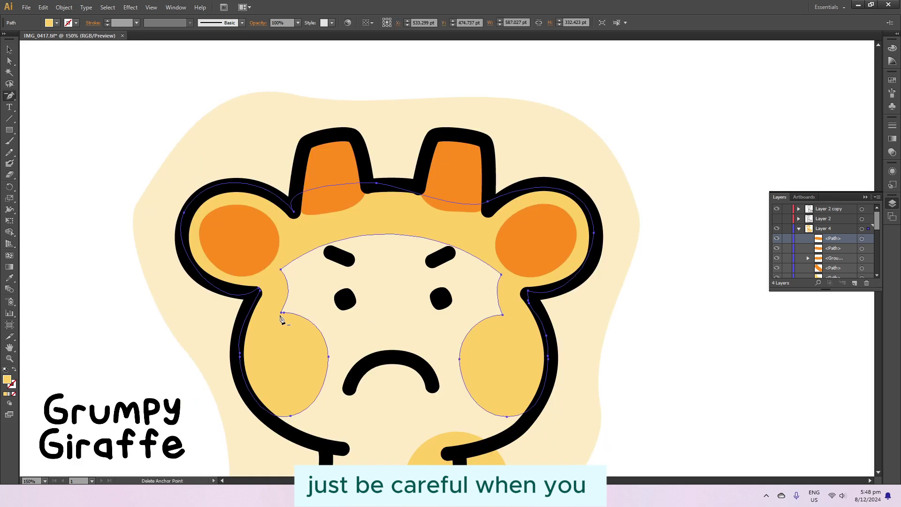
click(281, 269)
key(ctrl+z)
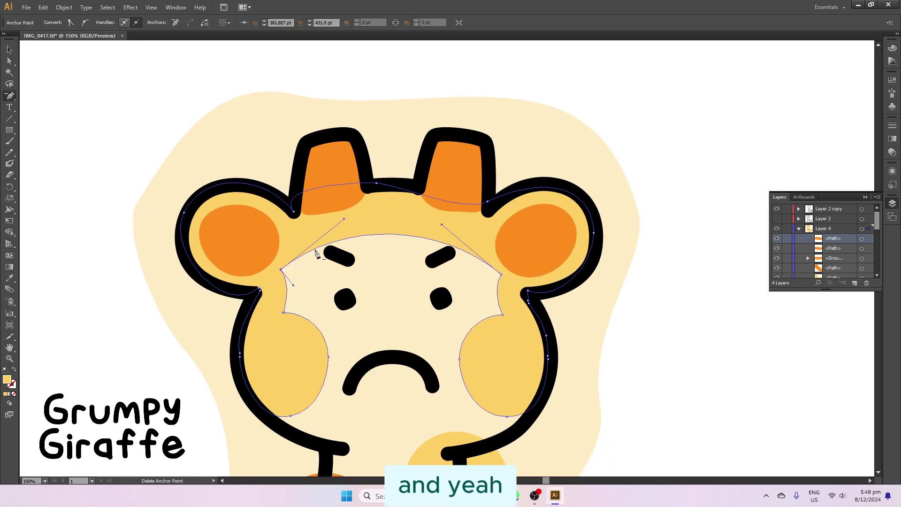
key(ctrl+shift+z)
drag(501, 274, 507, 242)
key(shift+c)
click(424, 240)
click(539, 259)
drag(423, 237, 432, 239)
key(a)
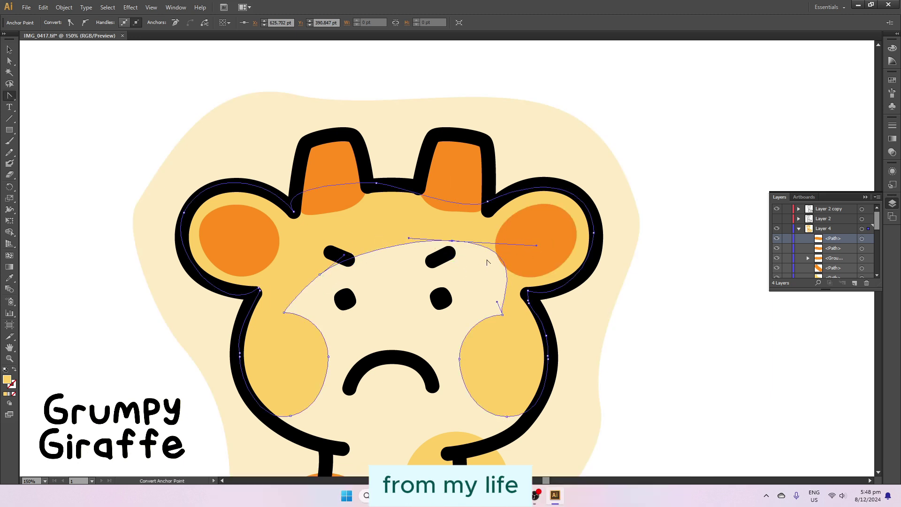
key(a)
drag(495, 244, 318, 250)
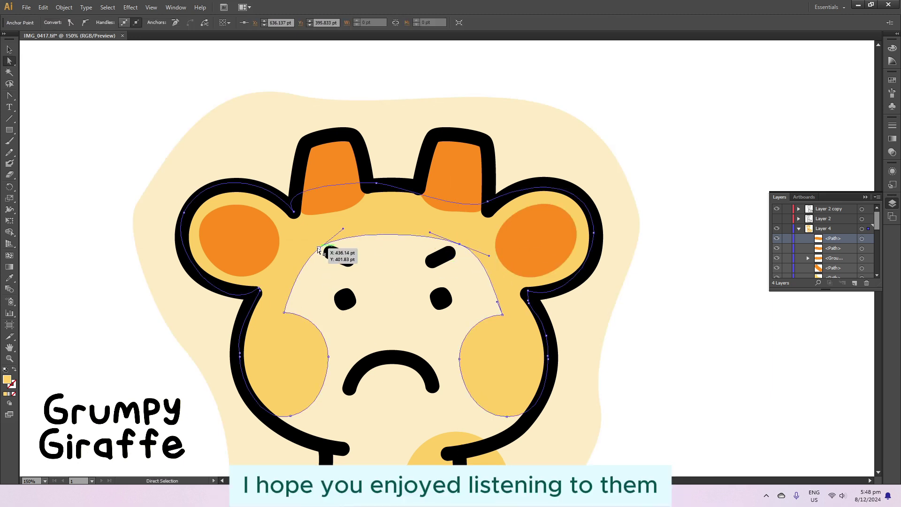
Select both eyebrows and nudge them slightly down, away from the forehead arch.
click(317, 310)
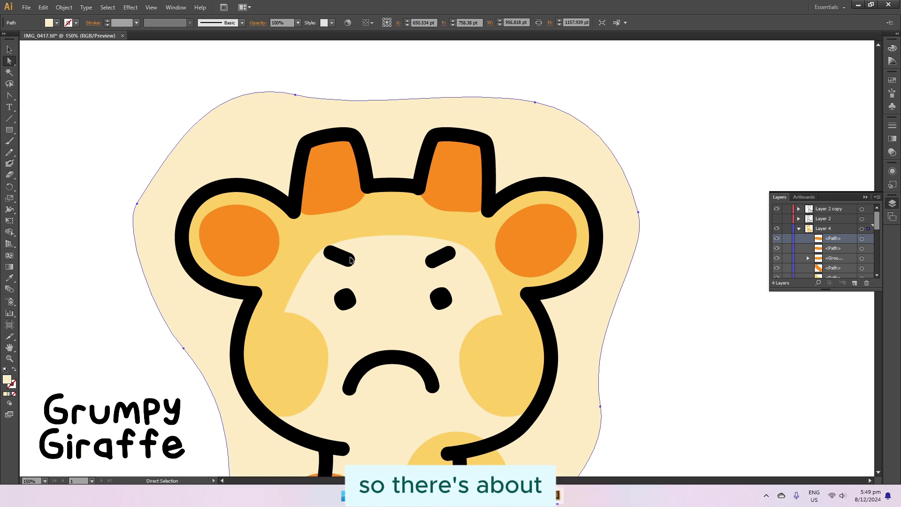
click(339, 257)
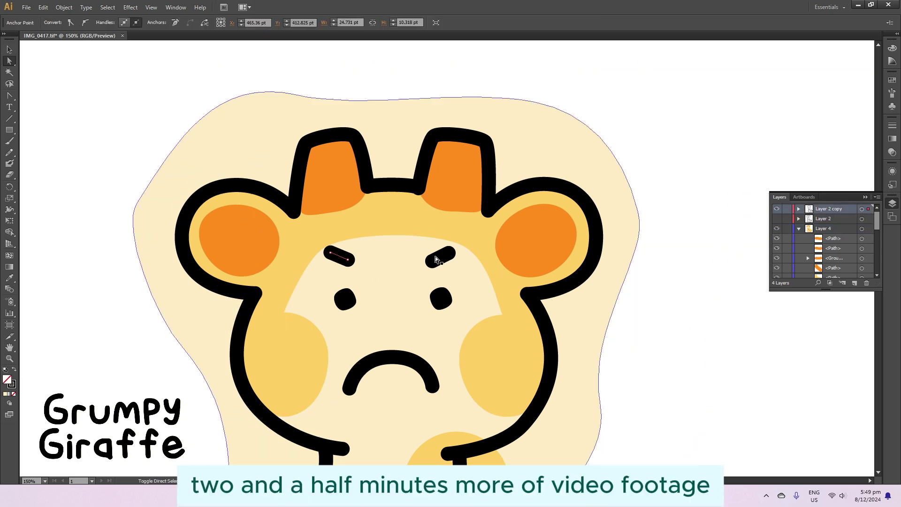
shift+click(441, 258)
Raise the crown of the forehead arch and move the corners where it meets the cheeks slightly inward.
click(353, 233)
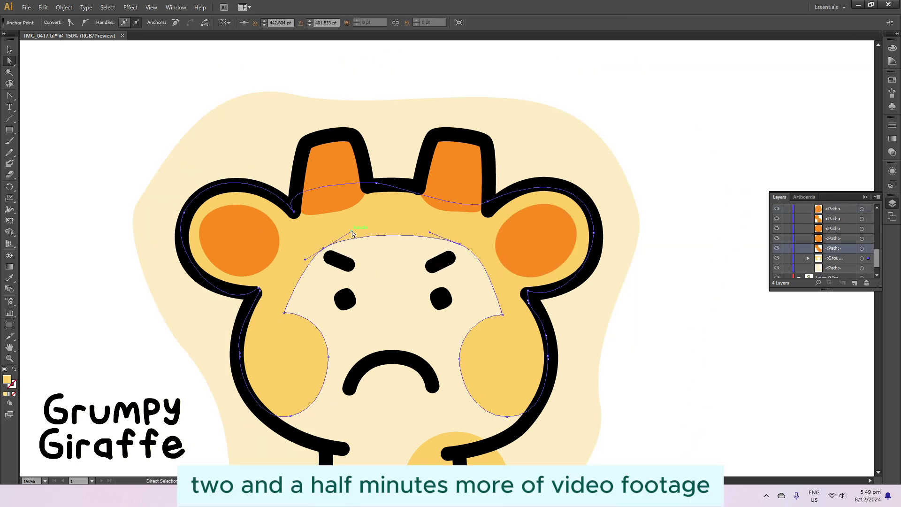
click(640, 301)
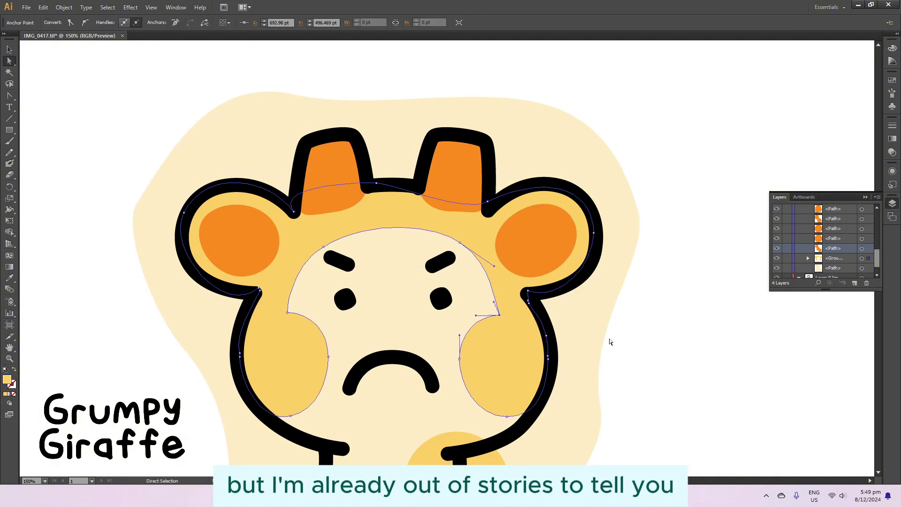
drag(499, 316, 500, 318)
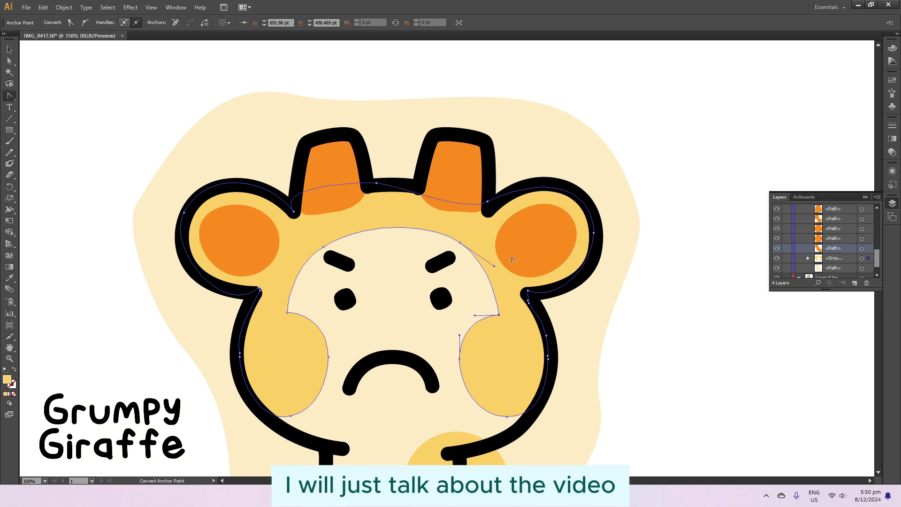
key(a)
click(651, 305)
Move the yellow neck-and-back patch below the orange spots in Layer 4's stacking order.
key(ctrl+minus)
key(ctrl+minus)
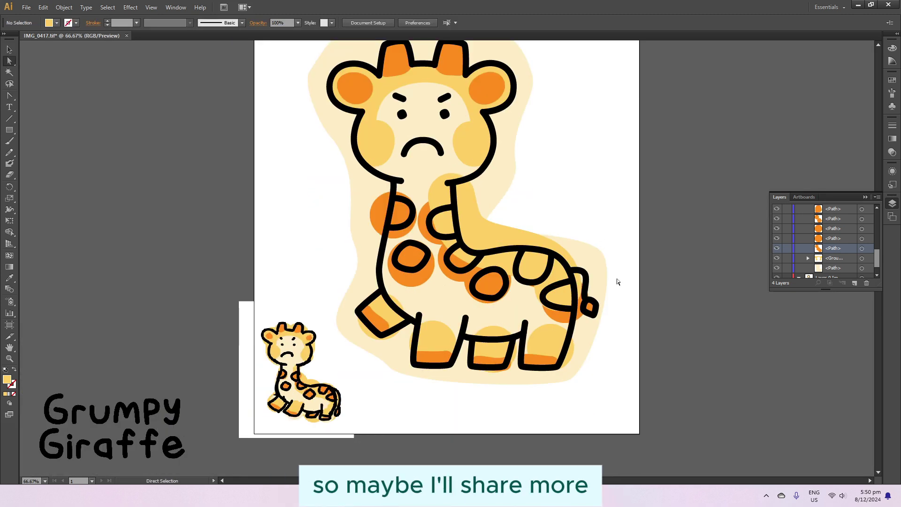
scroll(618, 281, up, 2)
click(462, 267)
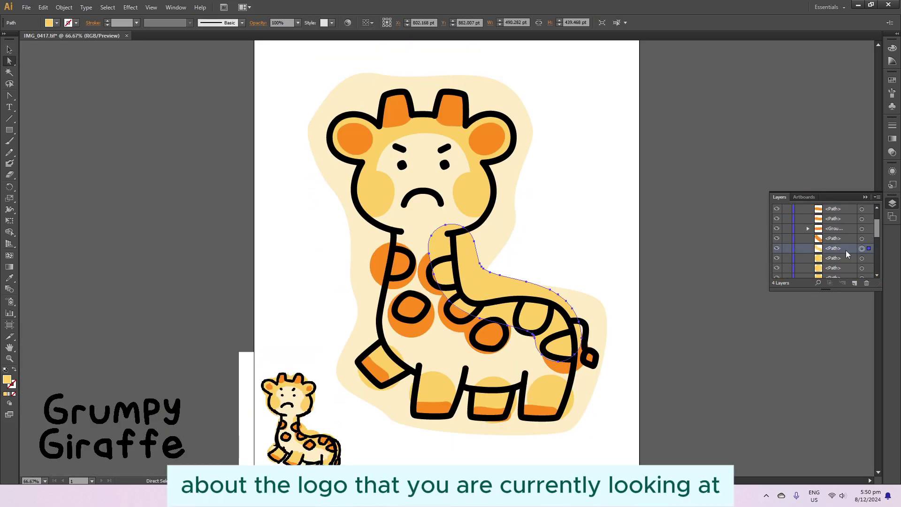
drag(833, 248, 825, 269)
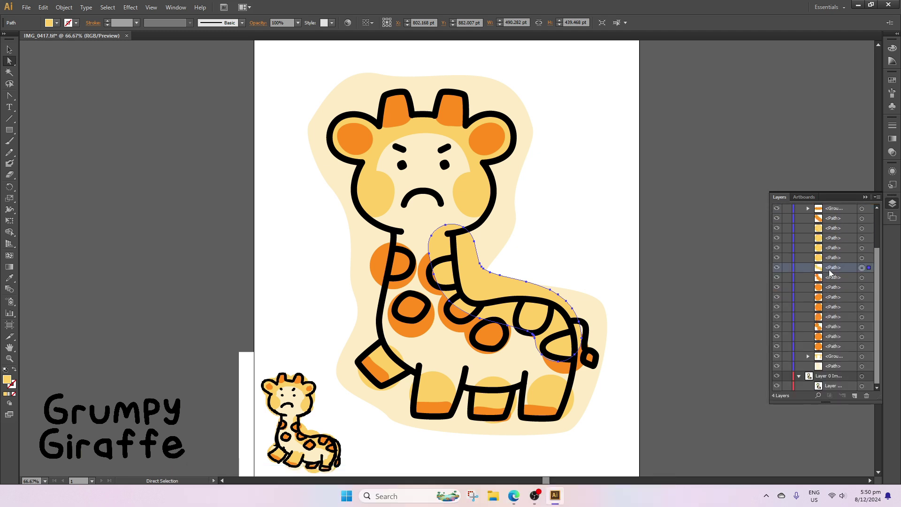
click(646, 286)
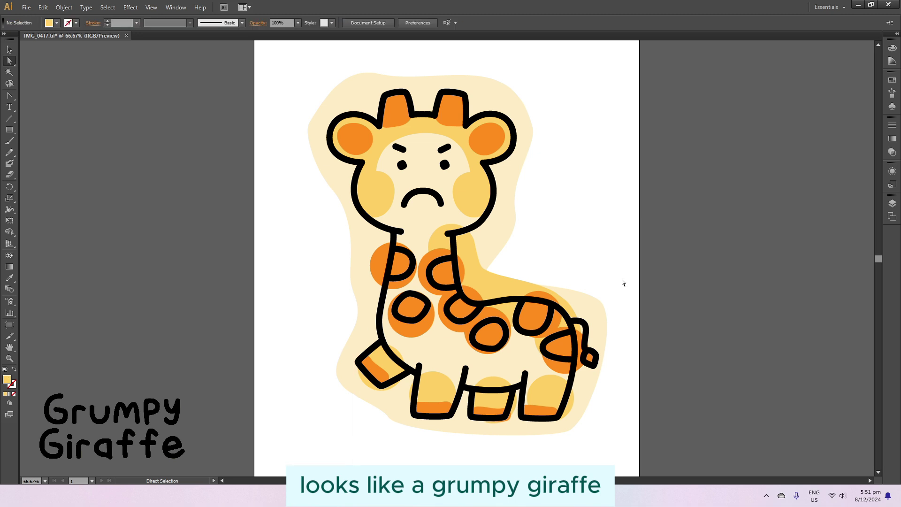
Simplify the path of the yellow neck-and-back patch, repeating the simplification with 19% curve precision and a 180° angle threshold.
click(594, 300)
click(64, 7)
click(289, 256)
key(Return)
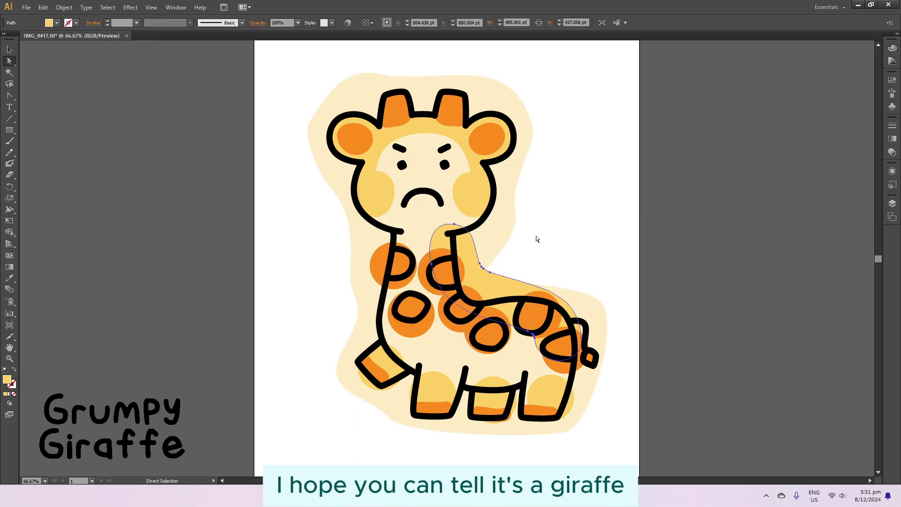
click(666, 274)
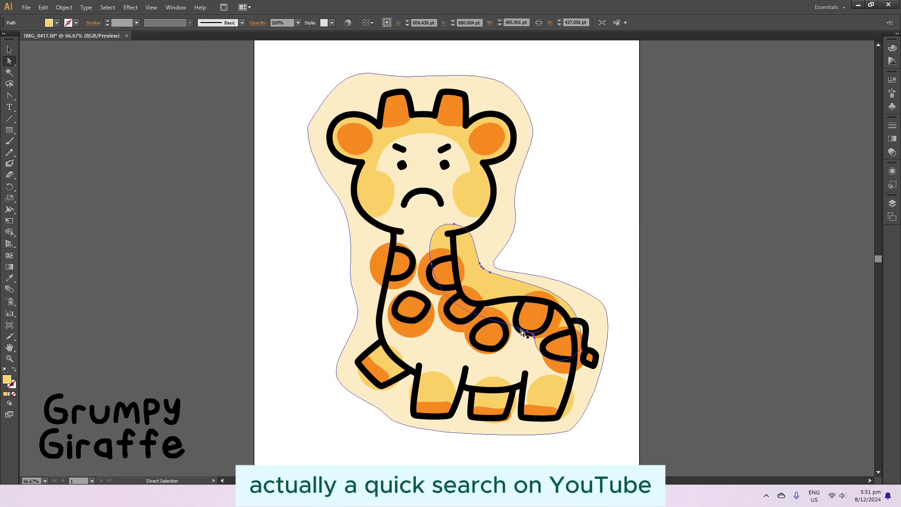
click(527, 341)
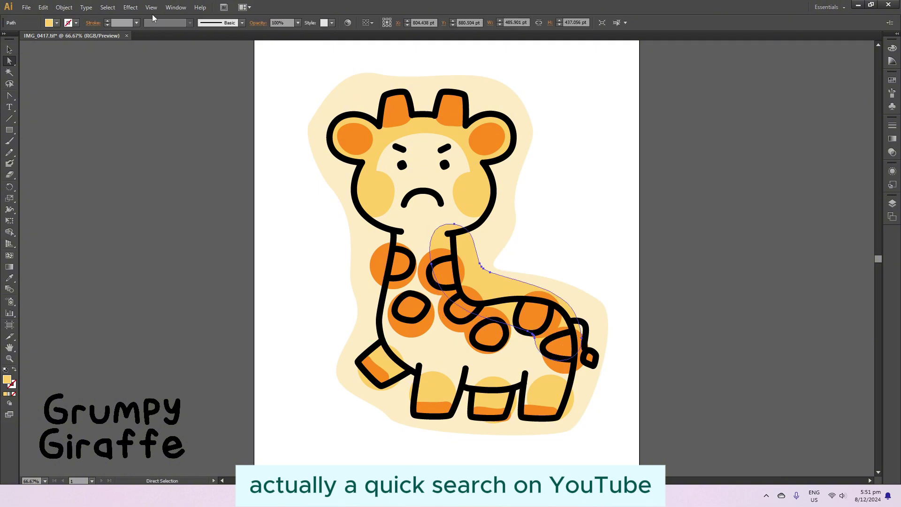
click(64, 7)
click(290, 255)
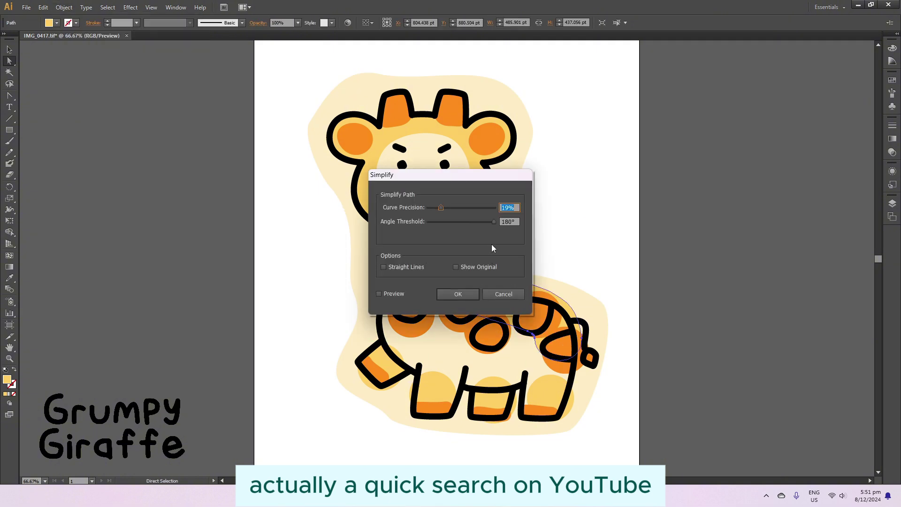
key(Return)
Smooth the lower edge of the yellow back patch by adjusting its anchors and curve handles beneath the rear spots.
click(534, 336)
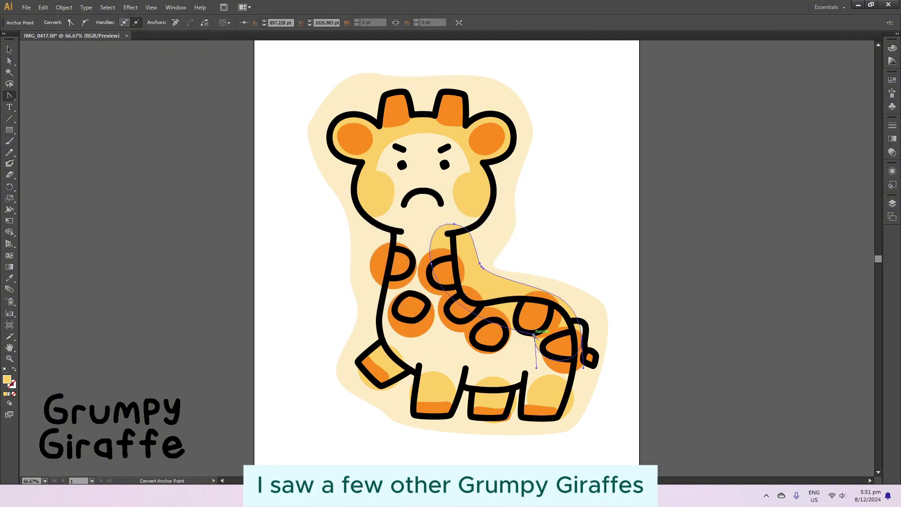
key(ctrl+equal)
key(ctrl+equal)
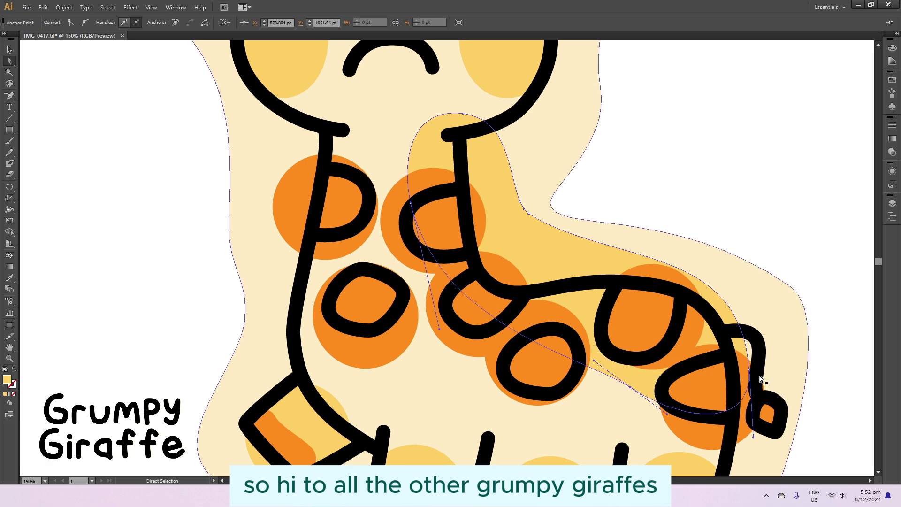
key(ctrl+minus)
key(ctrl+minus)
Examine where the yellow back patch sits in Layer 4's stacking order.
click(503, 320)
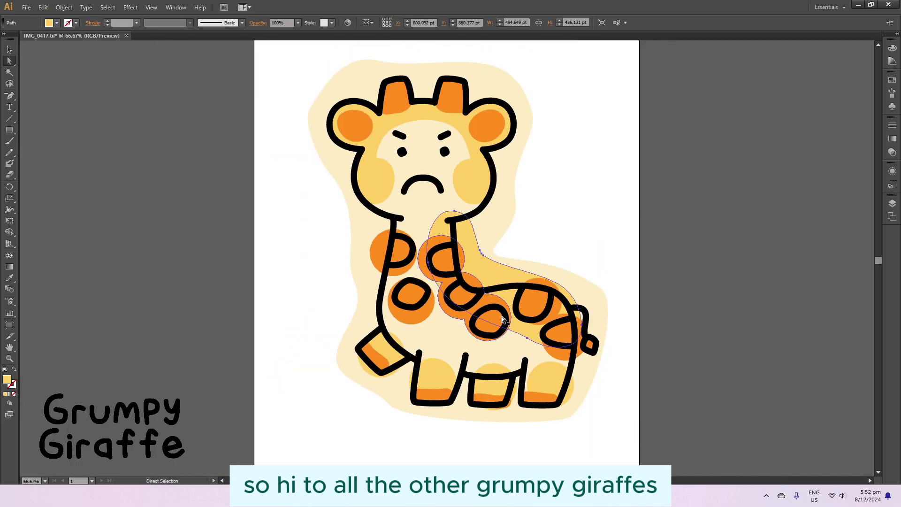
scroll(503, 320, down, 1)
click(892, 204)
scroll(835, 329, down, 5)
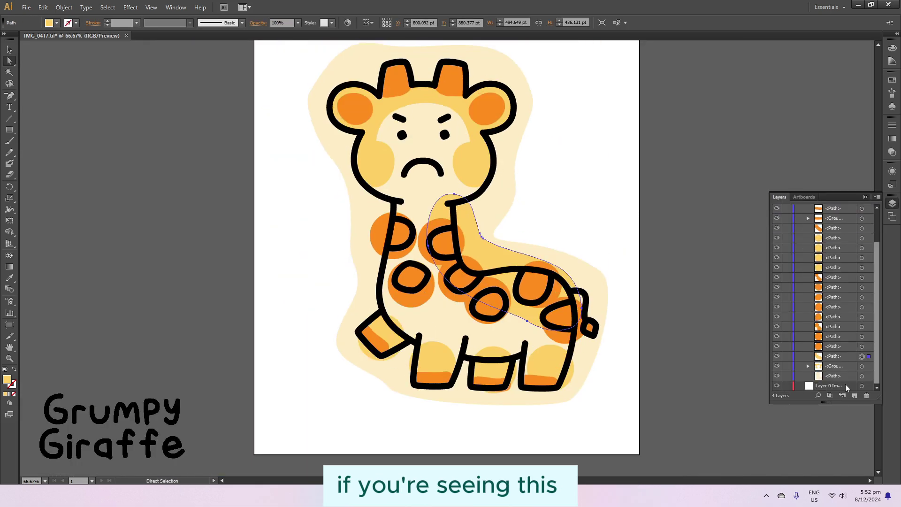
scroll(845, 351, up, 3)
scroll(694, 281, up, 1)
click(725, 319)
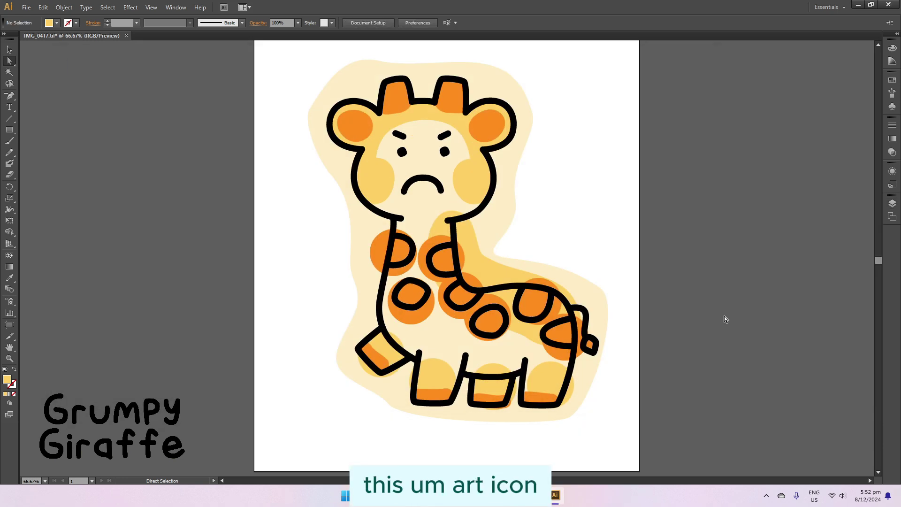
Delete the orange overspill around the neck and back spots, and repaint the tail tip orange with a smaller Blob Brush.
click(490, 301)
key(Delete)
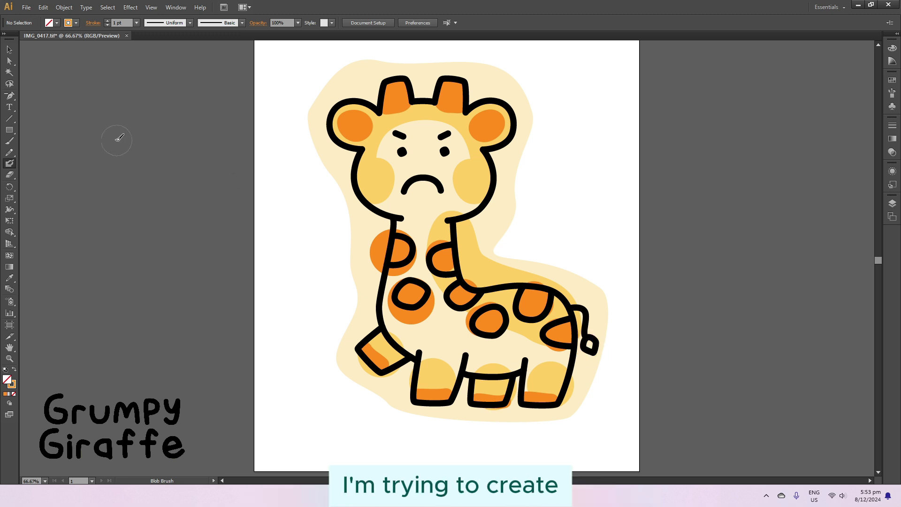
double_click(10, 164)
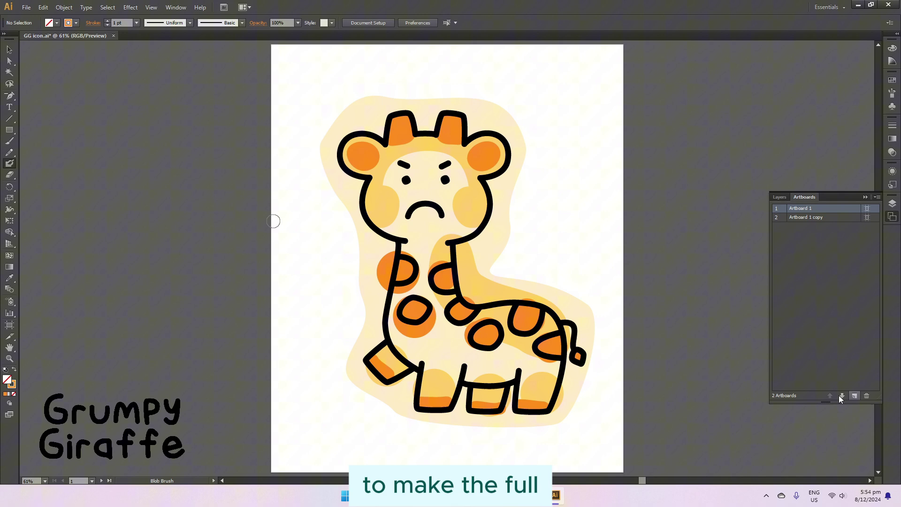
Remove the distant artboard copy and duplicate Artboard 1 with its giraffe directly beside the original.
click(867, 217)
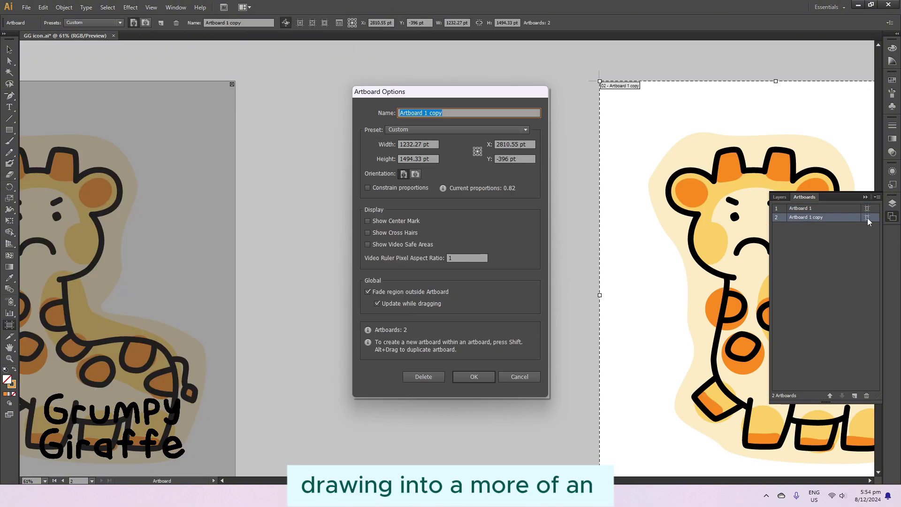
click(519, 377)
key(Escape)
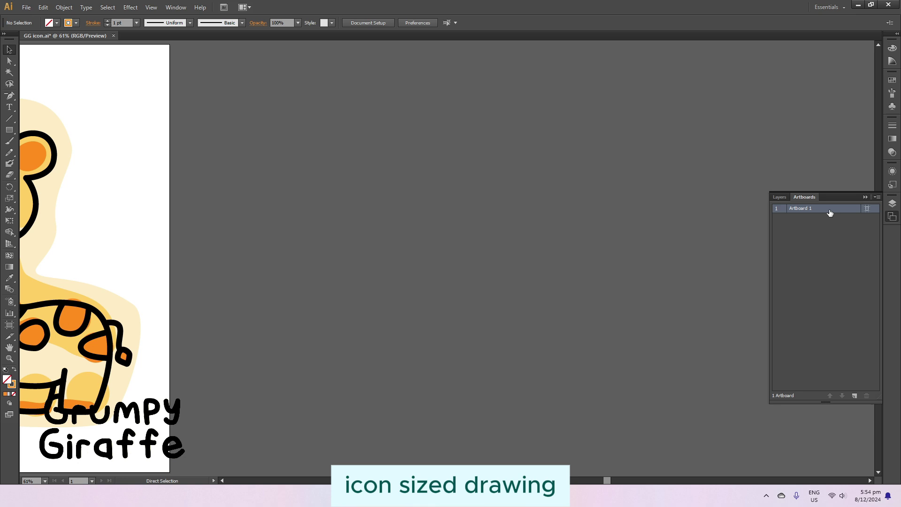
click(878, 196)
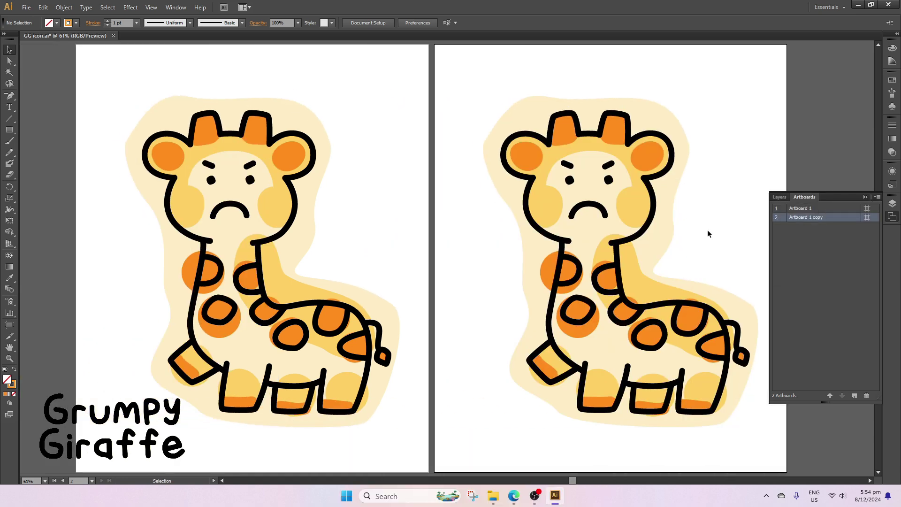
Delete the body lines, body colours and cream backdrop of the second artboard's giraffe, keeping only the head.
drag(736, 233, 589, 360)
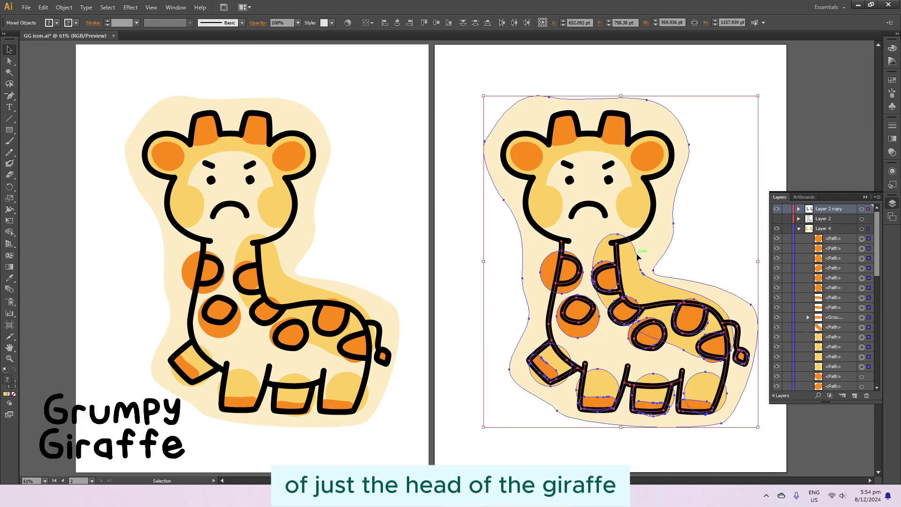
key(Delete)
click(715, 373)
key(Delete)
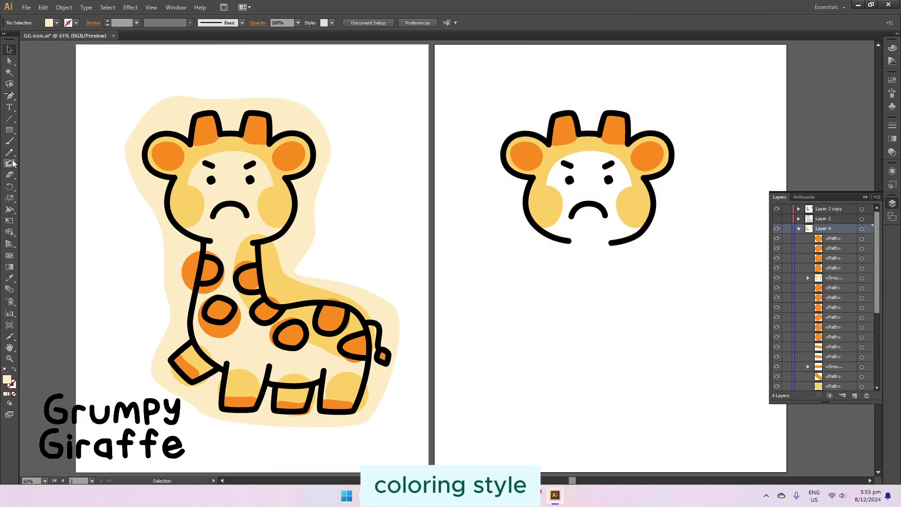
Paint a rounded cream blob over and around the second artboard's giraffe head with the Blob Brush.
key(shift+b)
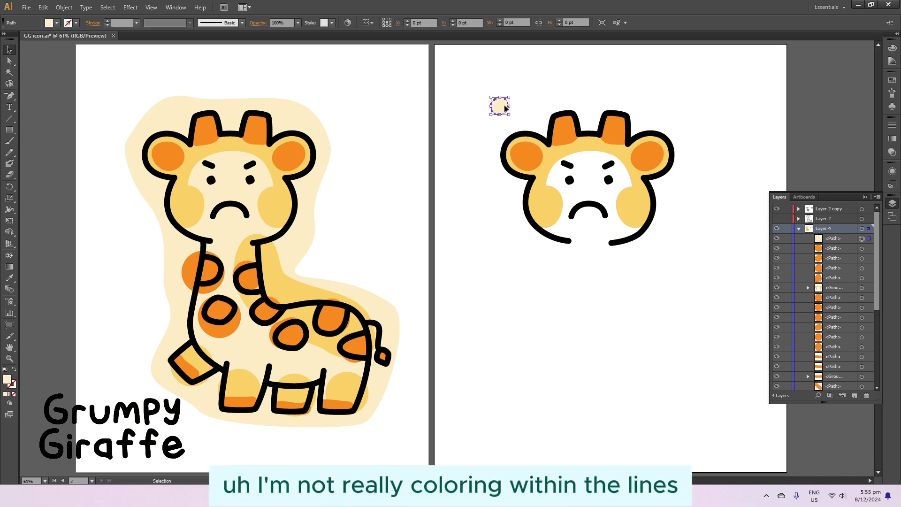
drag(505, 108, 688, 258)
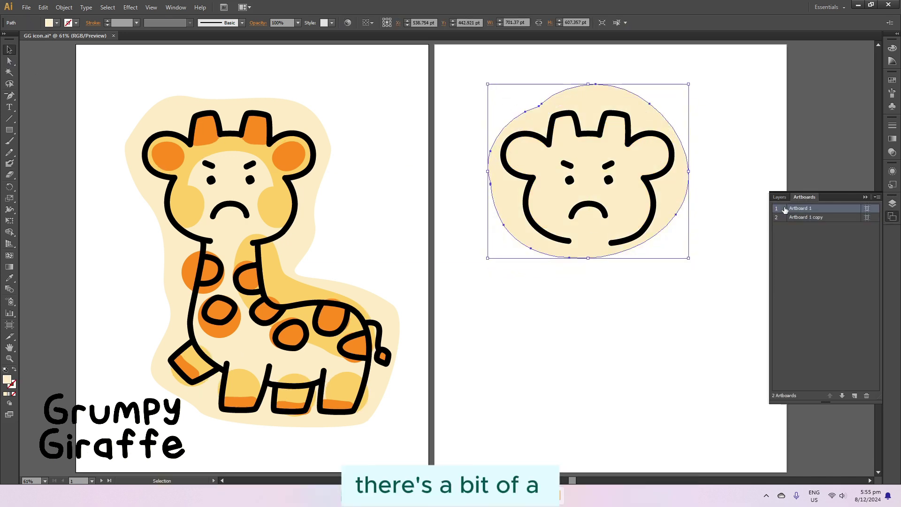
Move the new cream blob beneath the head's other colour paths in Layer 4's stacking order.
click(777, 208)
click(777, 208)
click(777, 208)
click(777, 208)
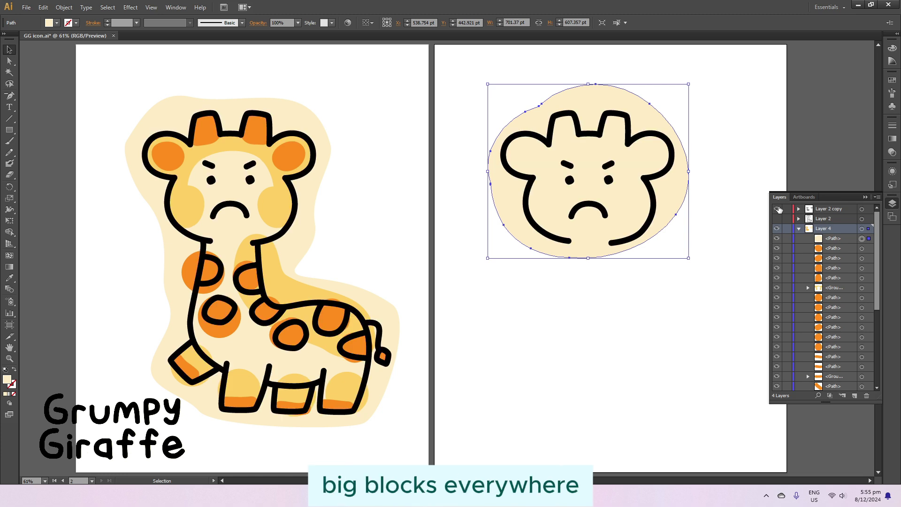
click(798, 228)
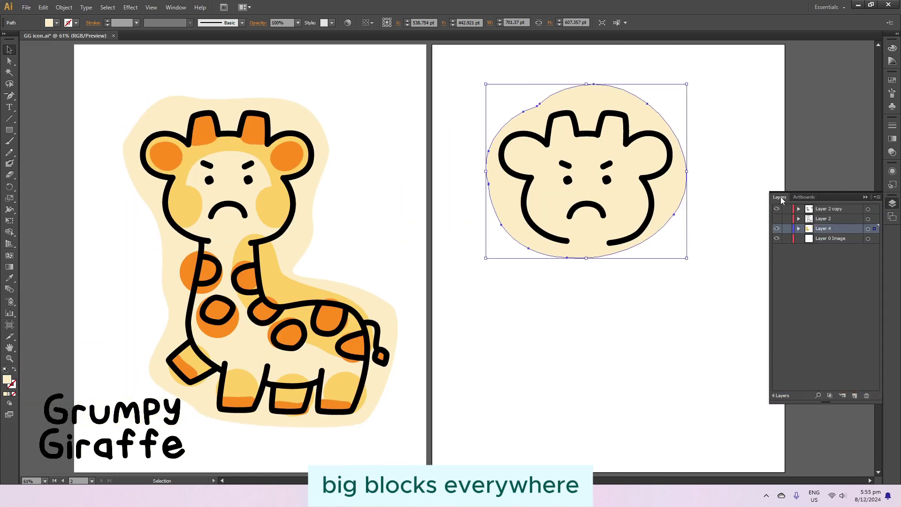
click(798, 228)
click(777, 229)
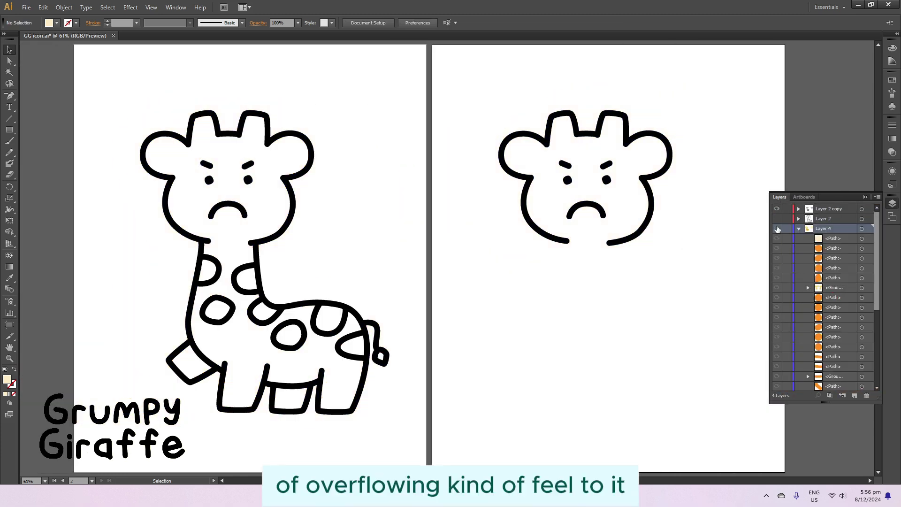
click(777, 229)
scroll(778, 229, down, 3)
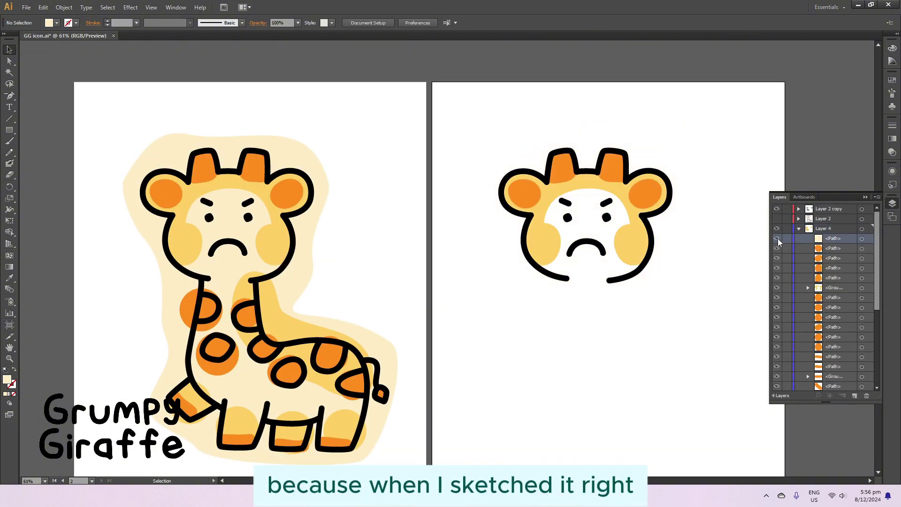
click(777, 238)
drag(833, 238, 810, 366)
click(743, 268)
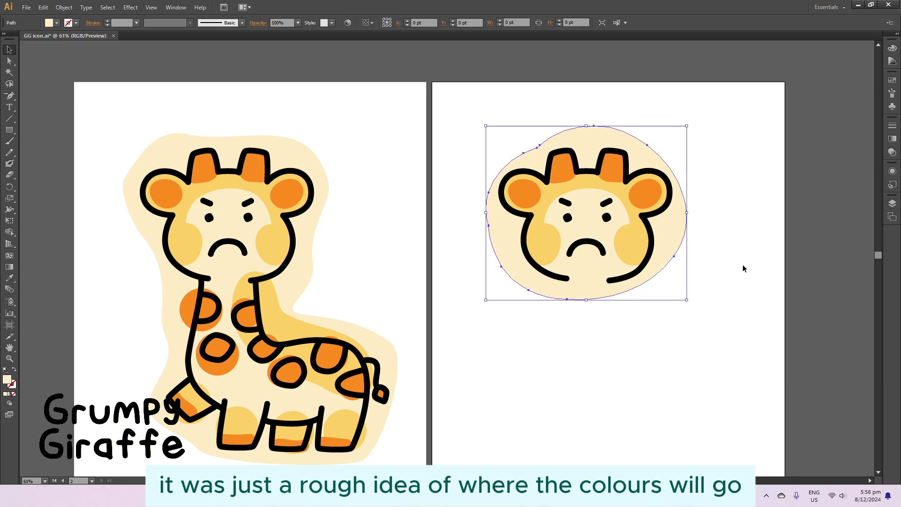
Rename the duplicated artboard as Artboard 2 with landscape orientation, and position the head artwork in its left half.
drag(675, 277, 593, 241)
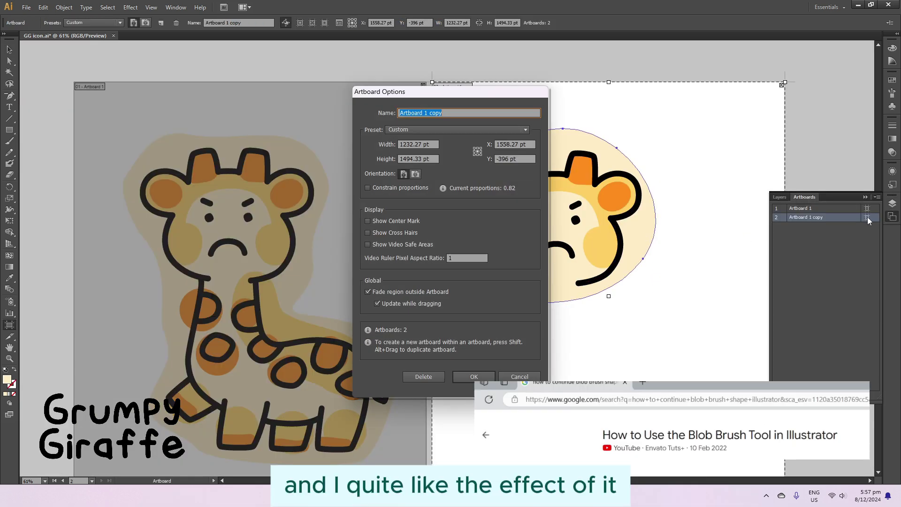
text(Artboard 2)
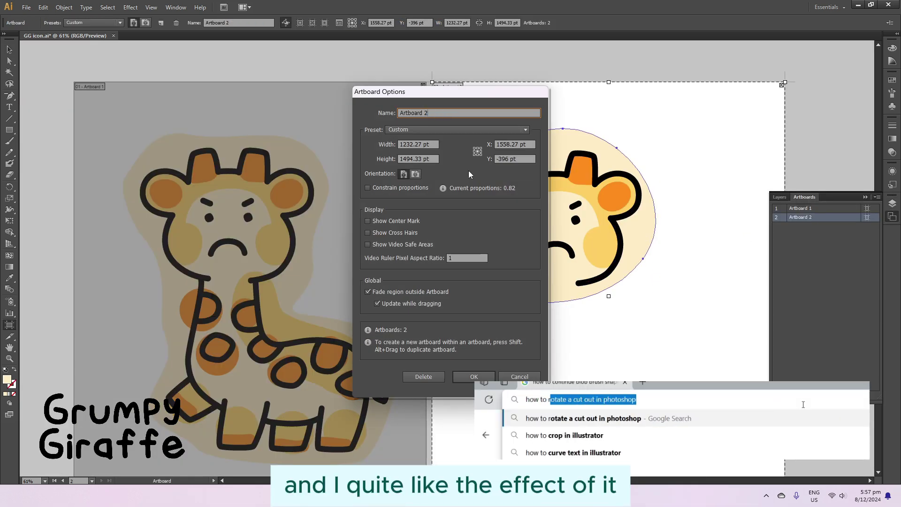
click(415, 174)
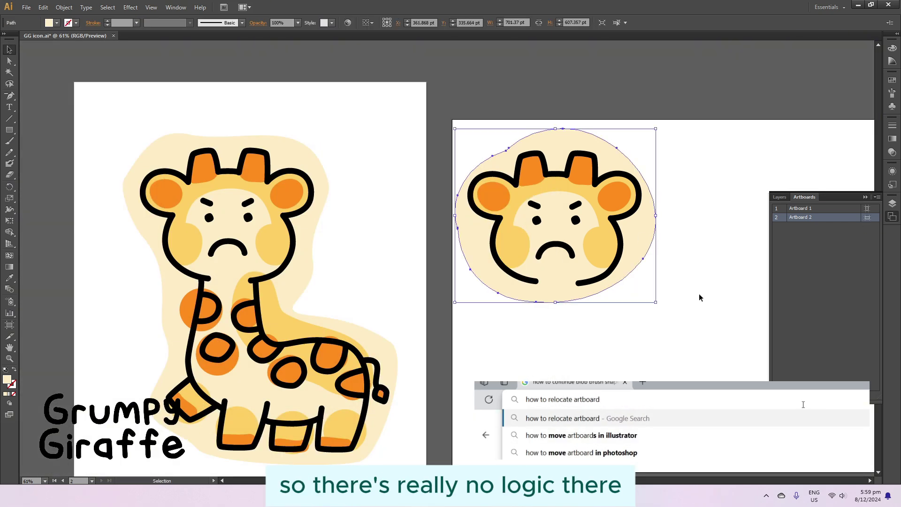
drag(551, 229, 575, 309)
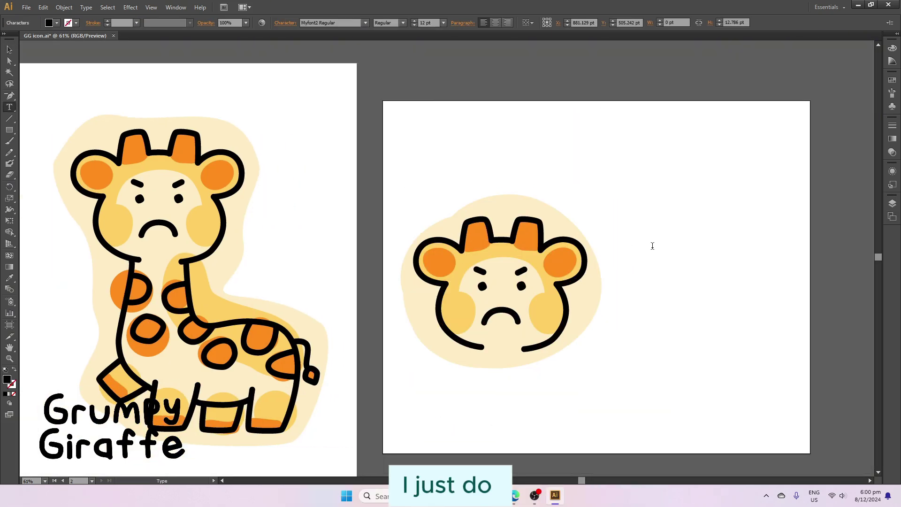
Add the two-line, centred text "Grumpy Giraffe" in Myfont2 Regular at 120 pt beside the head, and nudge the head slightly right.
text(y)
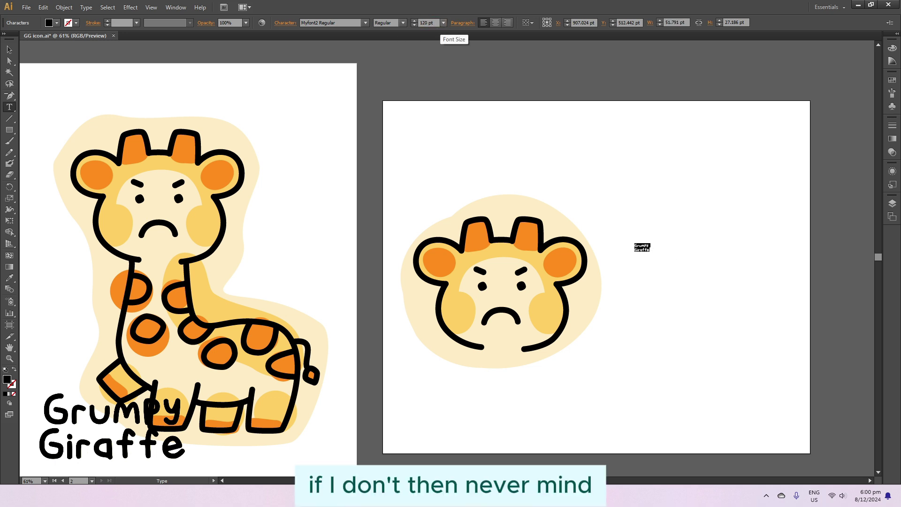
key(Return)
click(9, 61)
drag(697, 271, 705, 272)
drag(392, 188, 597, 372)
drag(502, 282, 510, 282)
scroll(516, 375, down, 1)
click(671, 422)
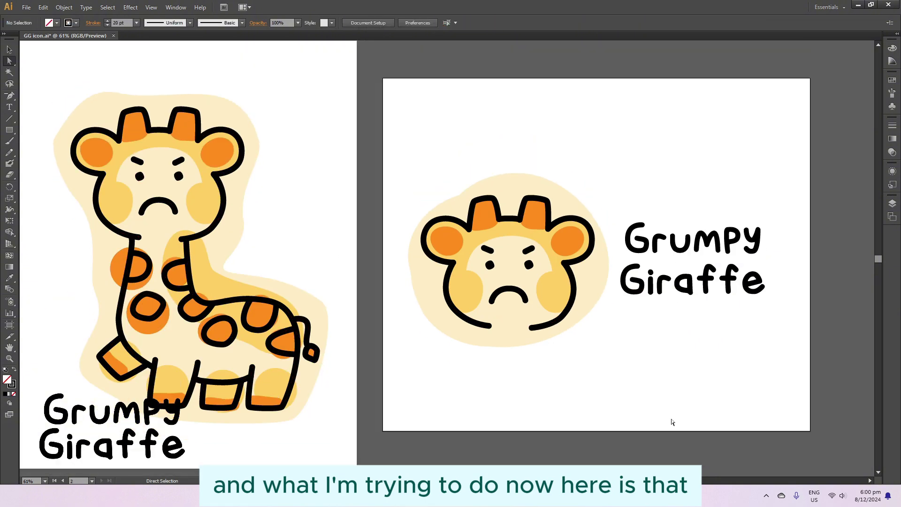
click(598, 302)
drag(576, 195, 744, 352)
scroll(744, 352, up, 3)
key(ctrl+z)
Recolour the Grumpy Giraffe text on Artboard 2 with the orange sampled from the giraffe's horn.
click(713, 336)
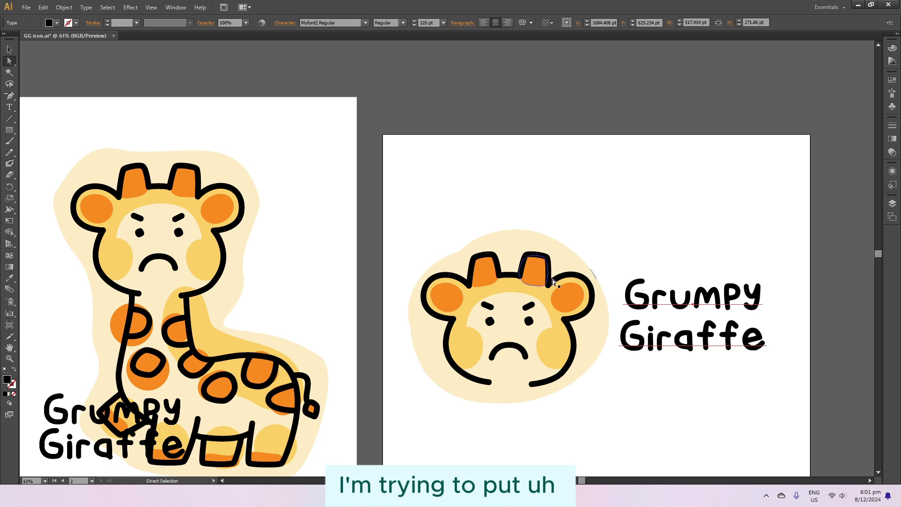
key(i)
click(556, 284)
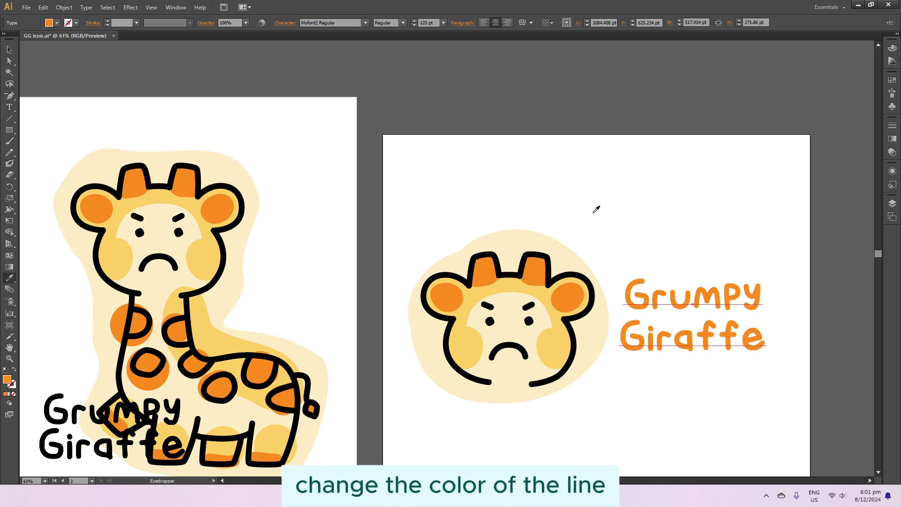
Try to recolour the head outline on Artboard 2 with a dark brown shade from the color guide.
click(446, 338)
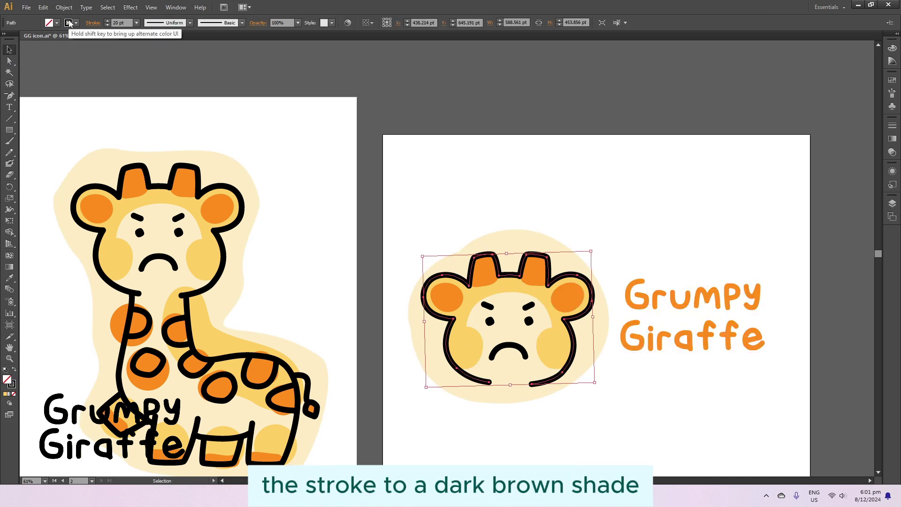
click(891, 57)
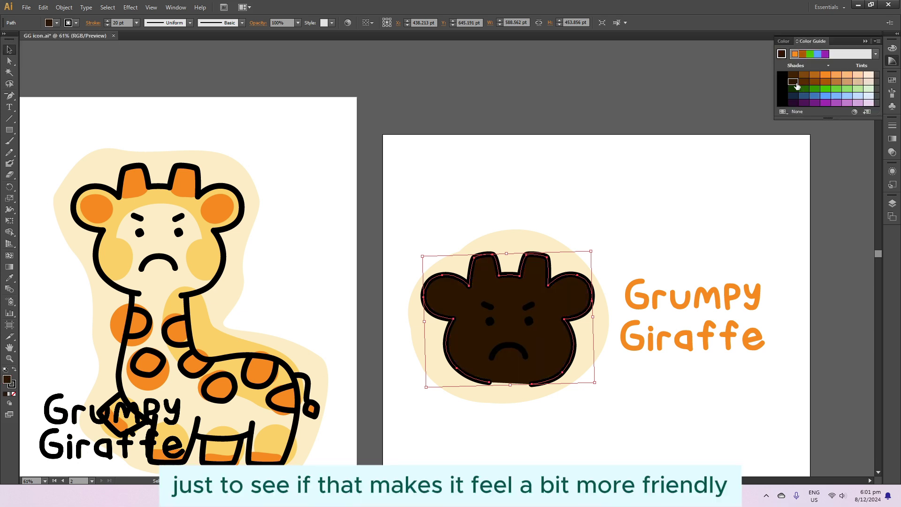
click(75, 23)
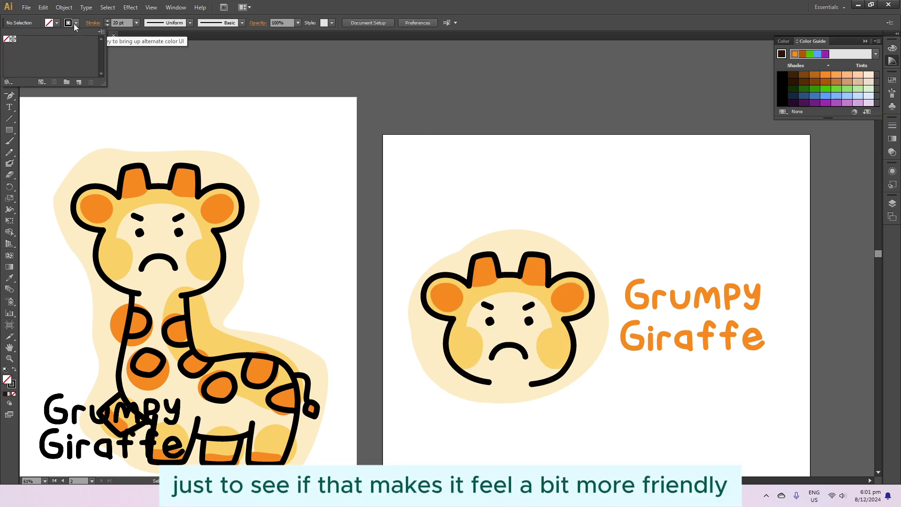
click(79, 81)
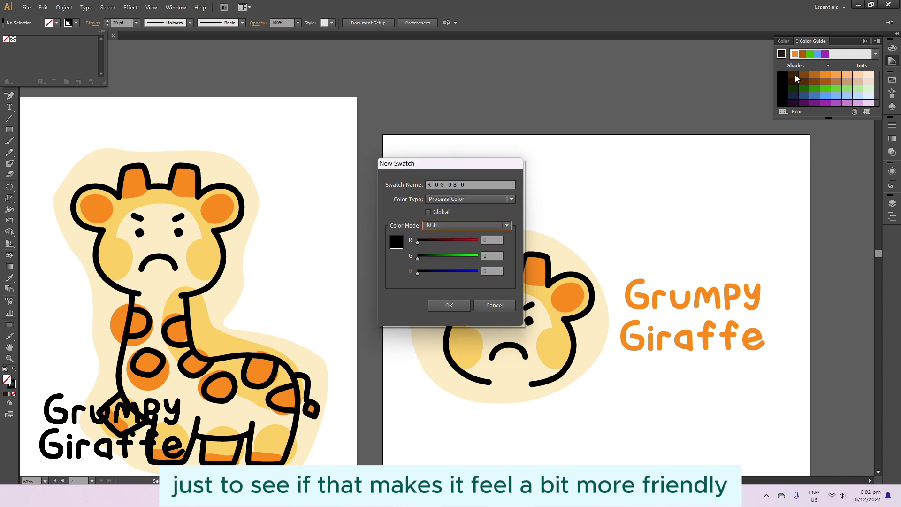
click(449, 305)
click(564, 276)
click(793, 81)
key(ctrl+z)
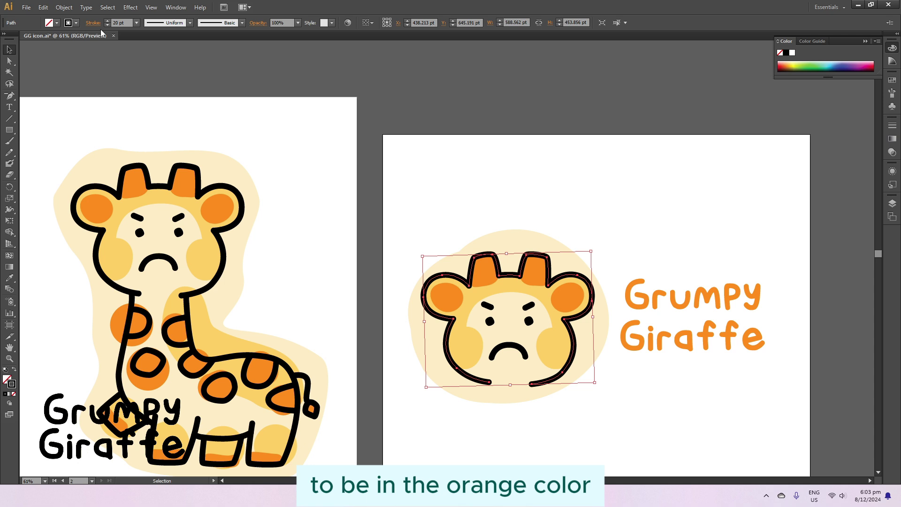
click(76, 22)
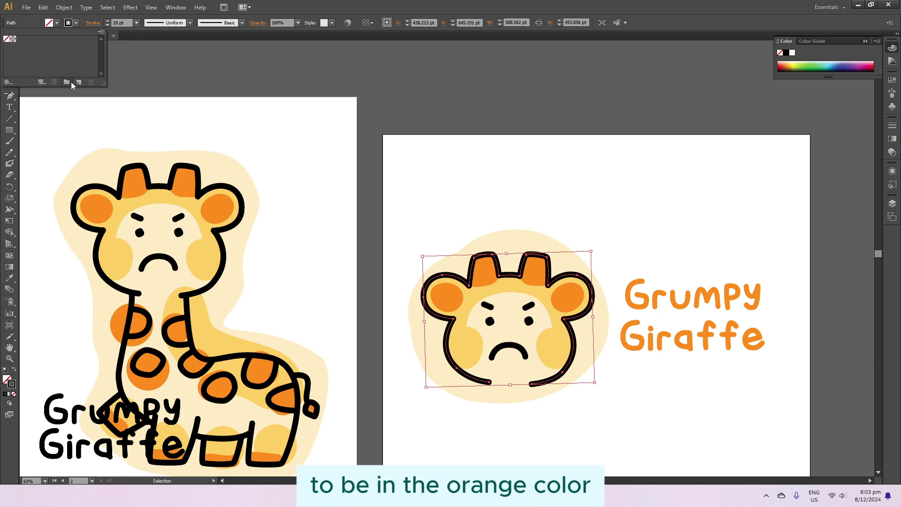
click(66, 82)
click(447, 279)
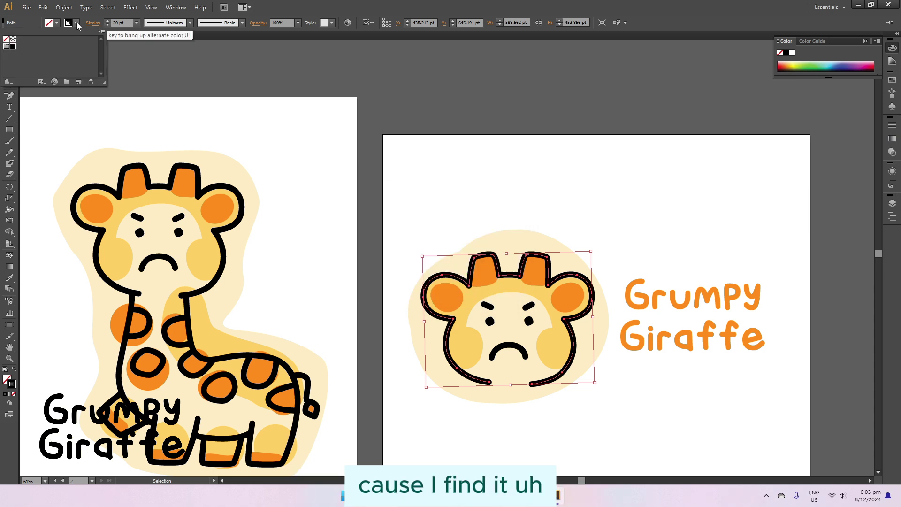
click(91, 82)
key(Return)
click(8, 82)
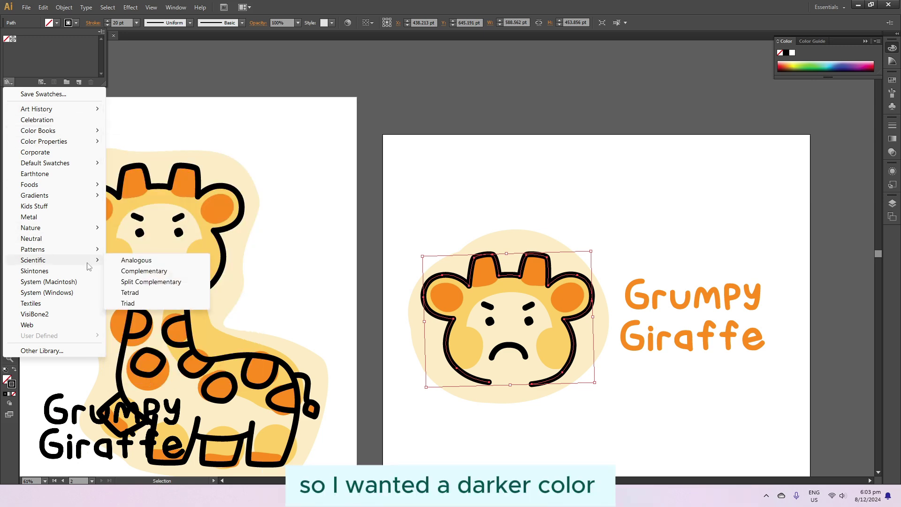
click(483, 96)
Set the stroke colour of the head outline on Artboard 2 to dark brown 471F03.
double_click(11, 384)
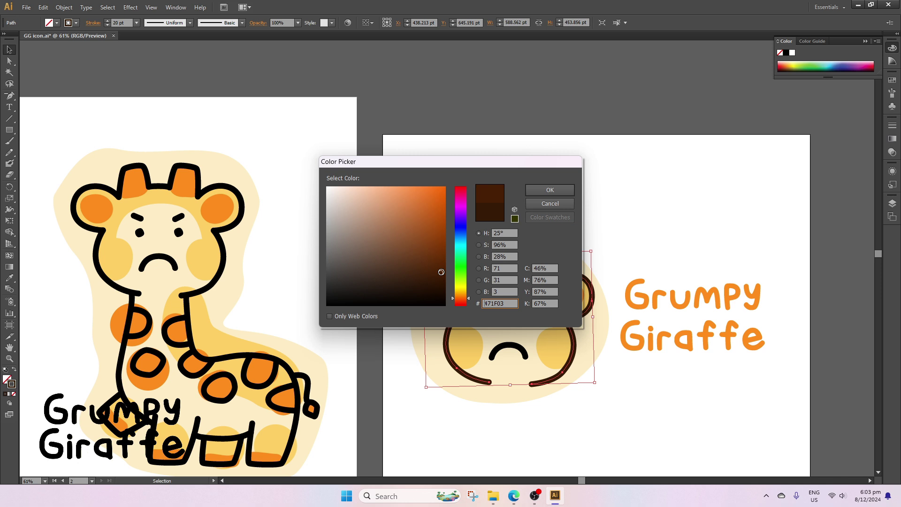
key(Return)
click(597, 184)
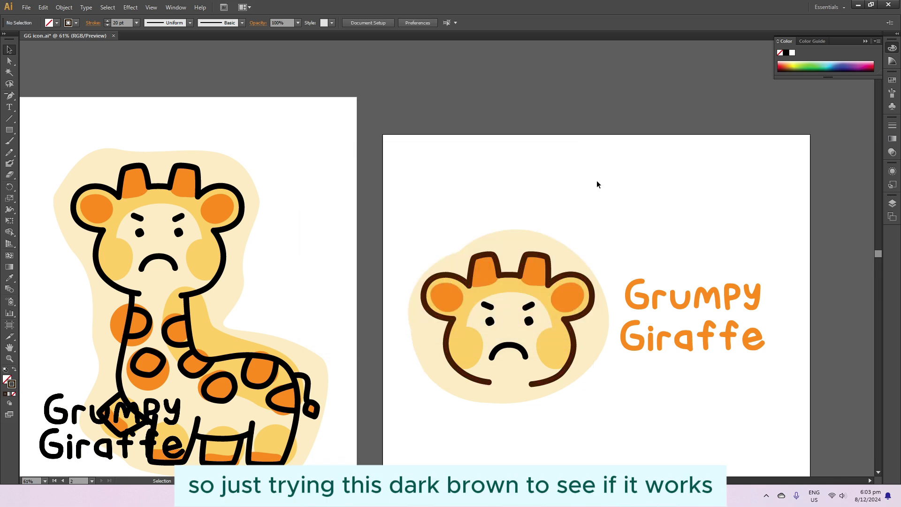
Recolour the eyebrows and mouth on Artboard 2 with the head outline's dark brown stroke.
shift+click(529, 304)
shift+click(490, 321)
shift+click(529, 321)
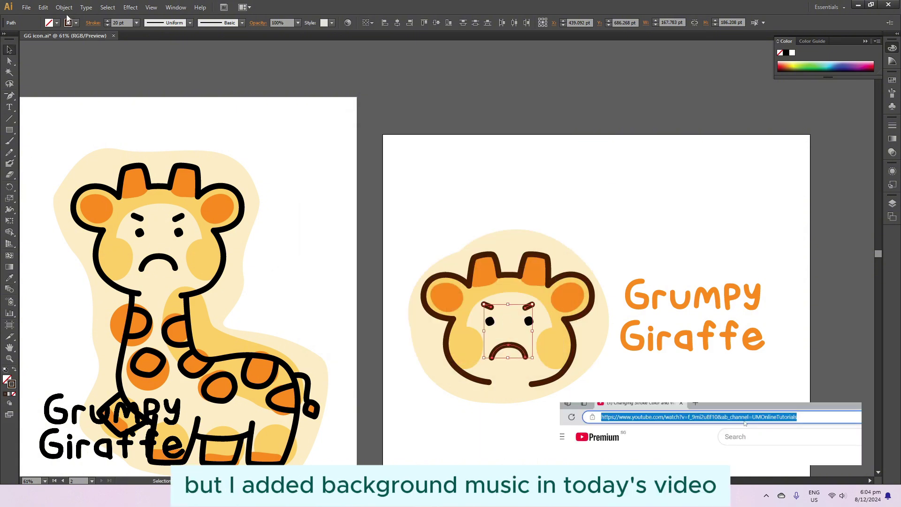
Add a new color group to the document's swatches and try to edit its colours.
click(42, 83)
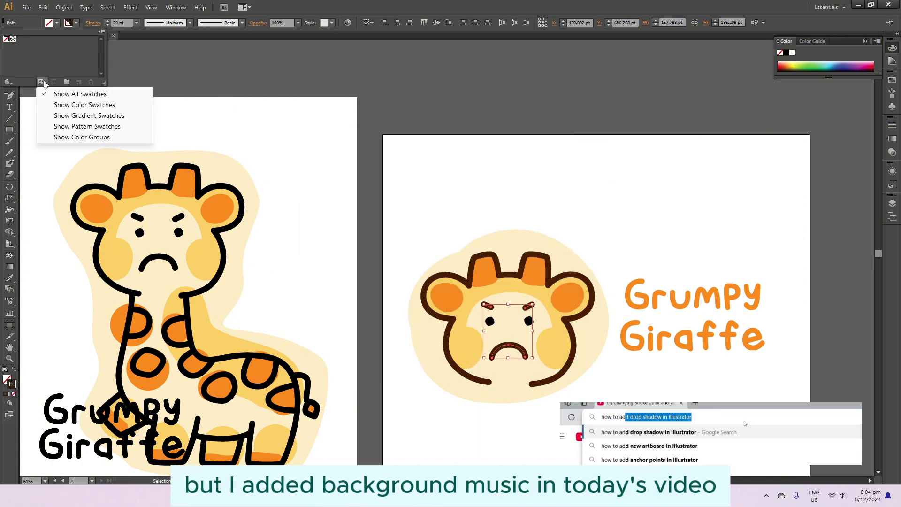
click(68, 83)
click(447, 279)
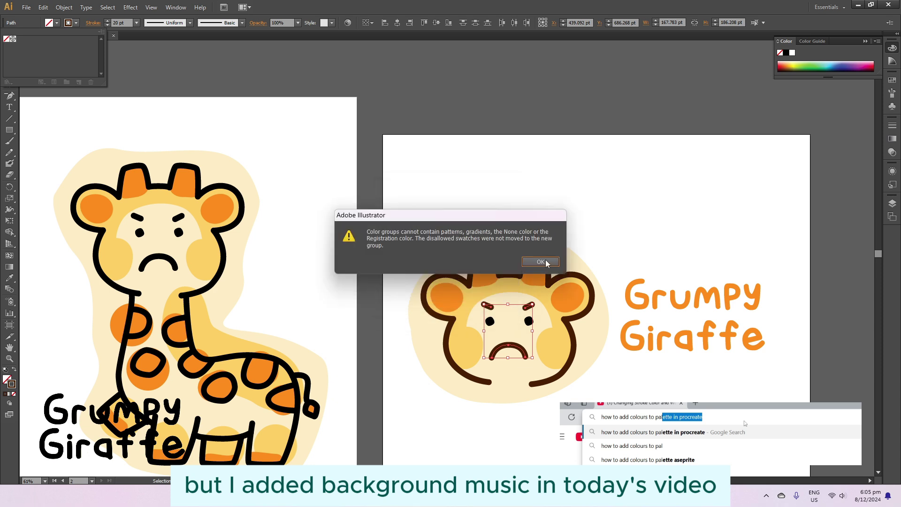
click(543, 261)
click(10, 277)
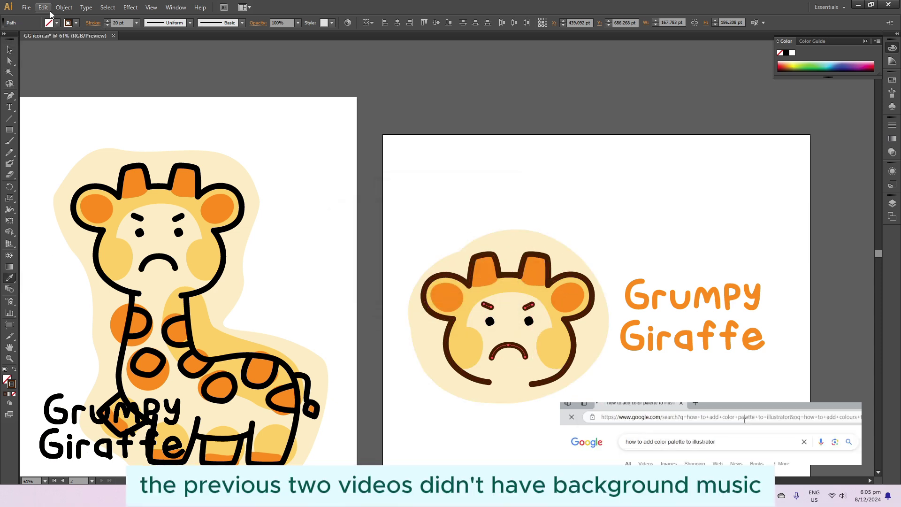
double_click(7, 47)
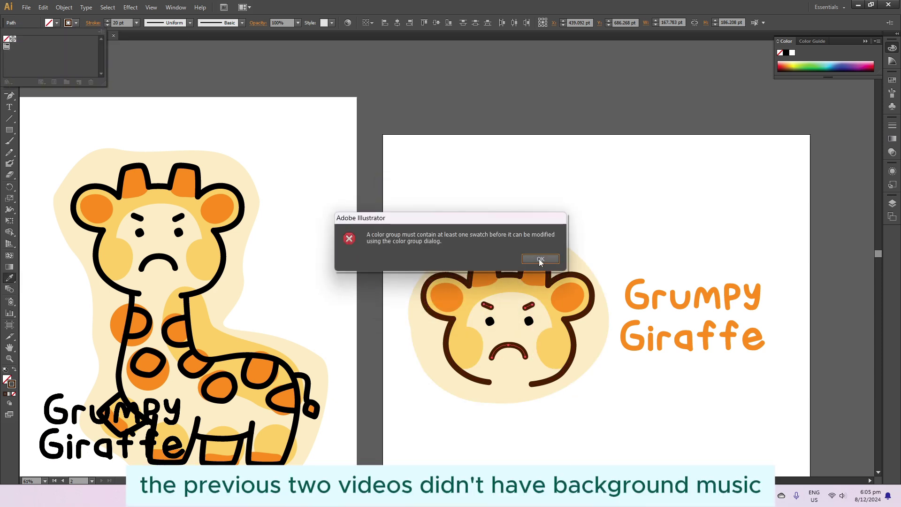
click(539, 259)
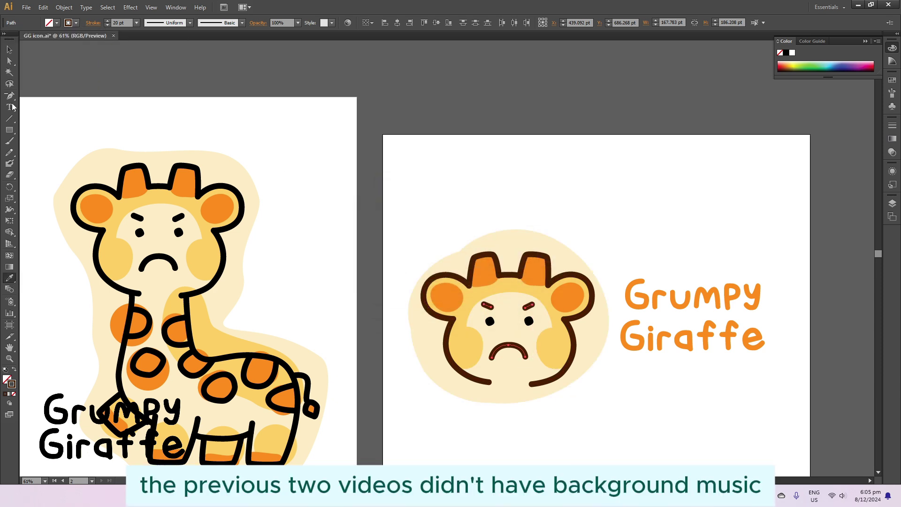
Select the Artboard 2 head's eye and save its black fill as an RGB process swatch, R=0 G=0 B=0.
key(a)
drag(474, 310, 539, 331)
click(811, 40)
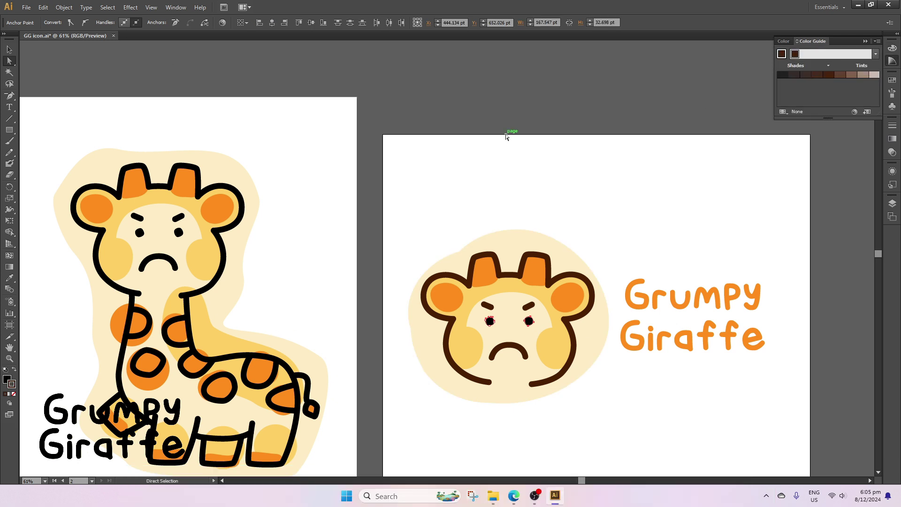
click(528, 321)
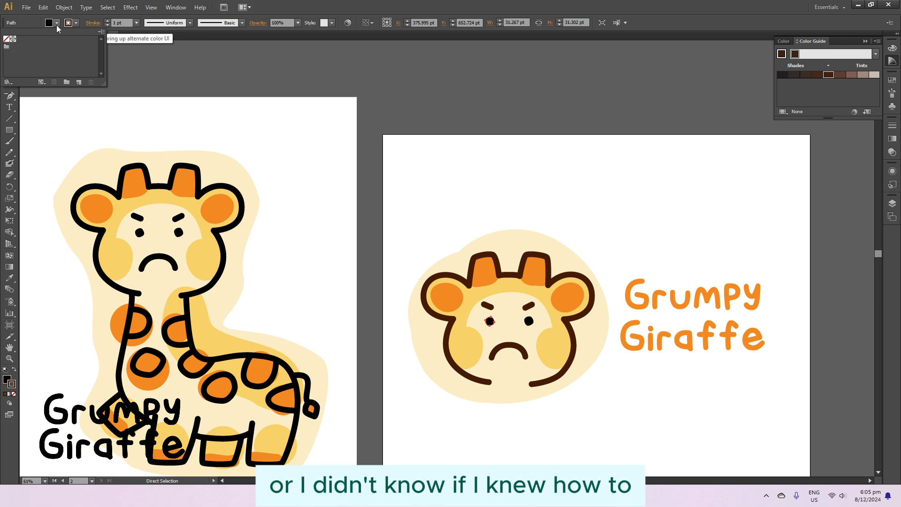
click(57, 23)
click(79, 83)
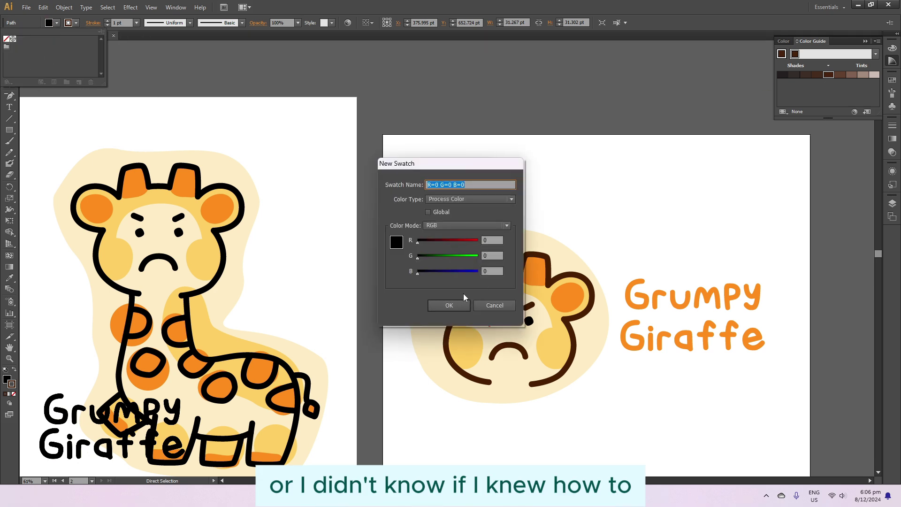
click(449, 305)
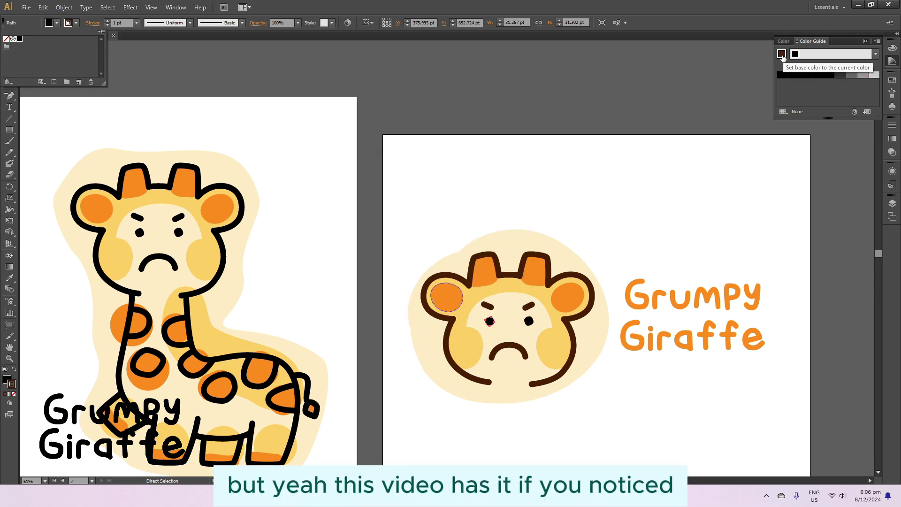
Recolour both eyes and the Grumpy Giraffe text on Artboard 2 dark brown to match the head outline.
click(79, 83)
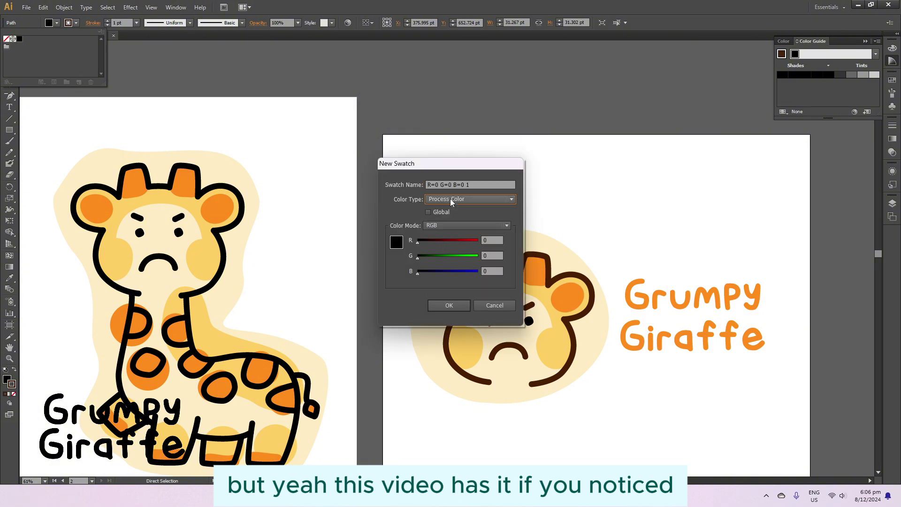
click(449, 305)
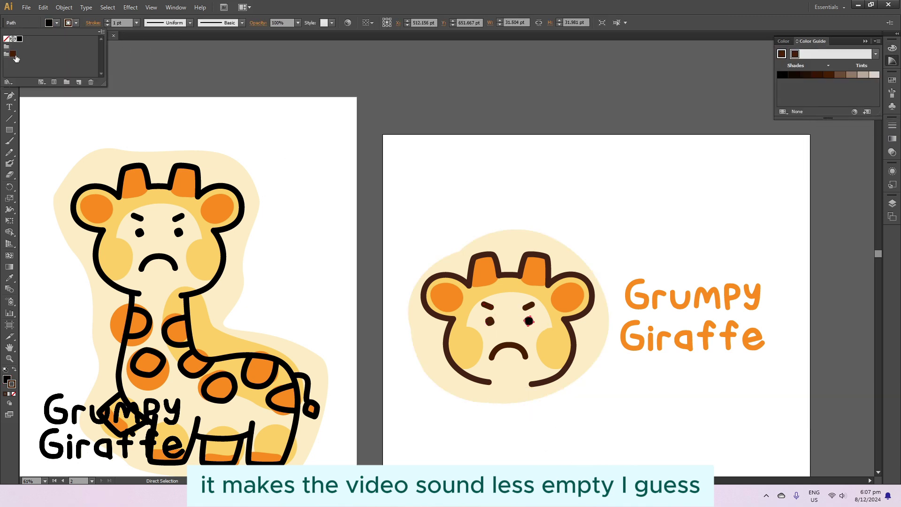
click(696, 289)
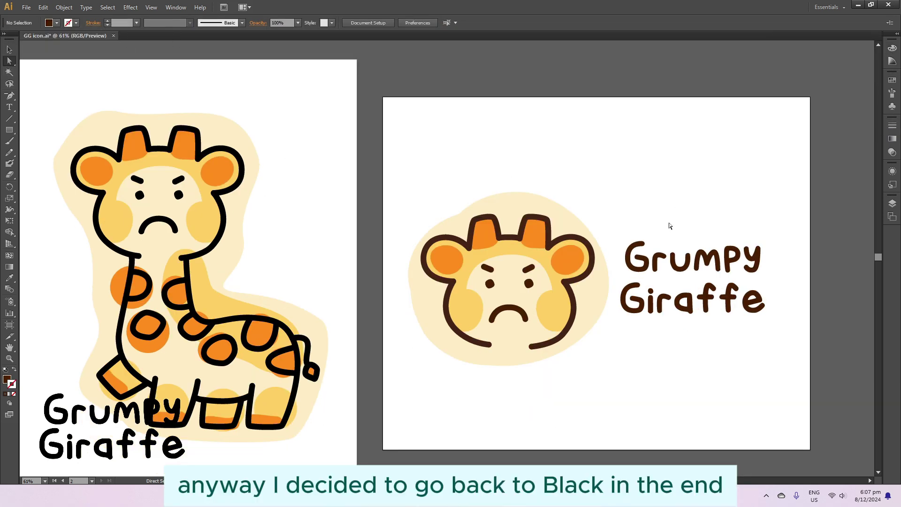